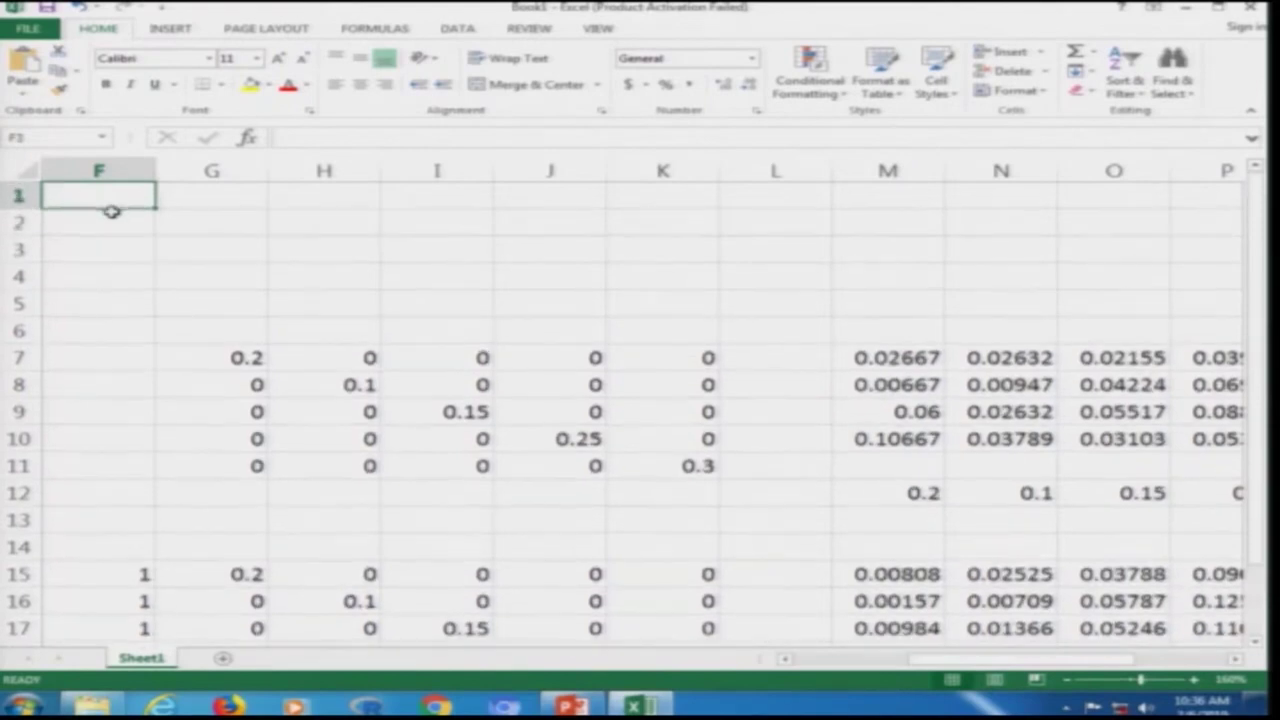
# Step: Insert a blank column before column A
pyautogui.press('Left')
pyautogui.press('Left')
pyautogui.press('Left')
pyautogui.press('Left')
pyautogui.press('Left')
pyautogui.press('Down')
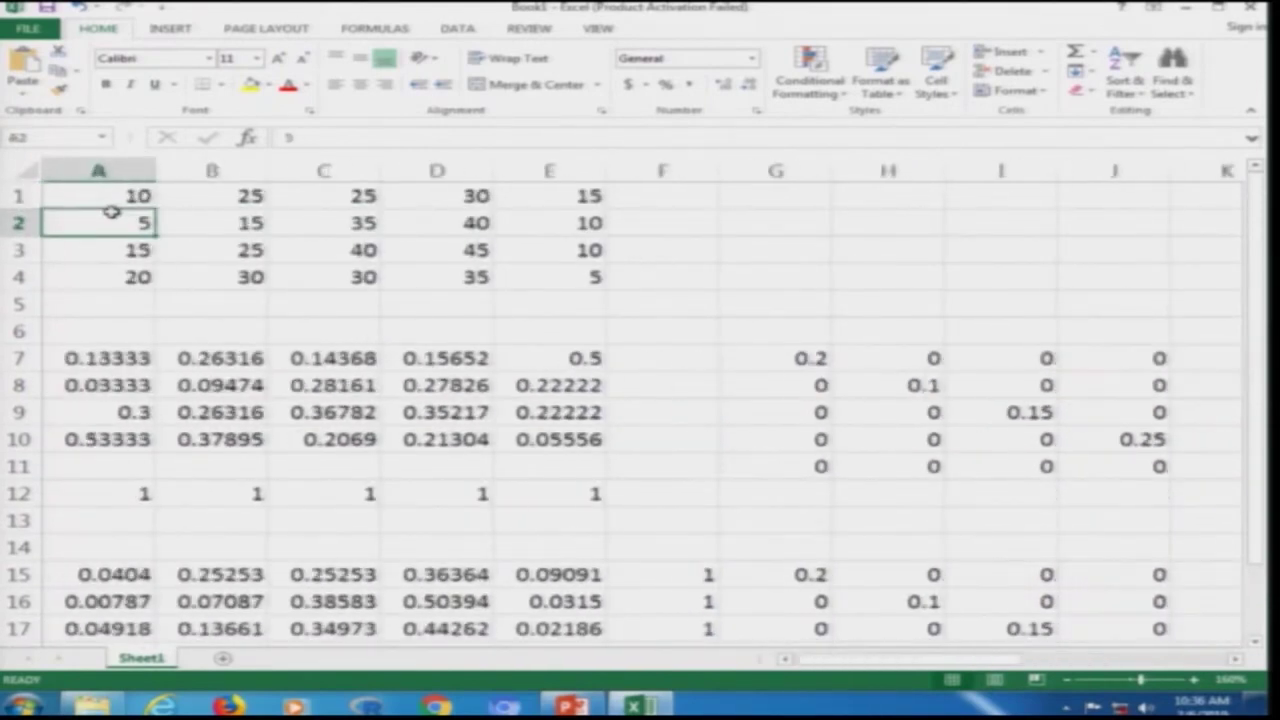
pyautogui.press('Up')
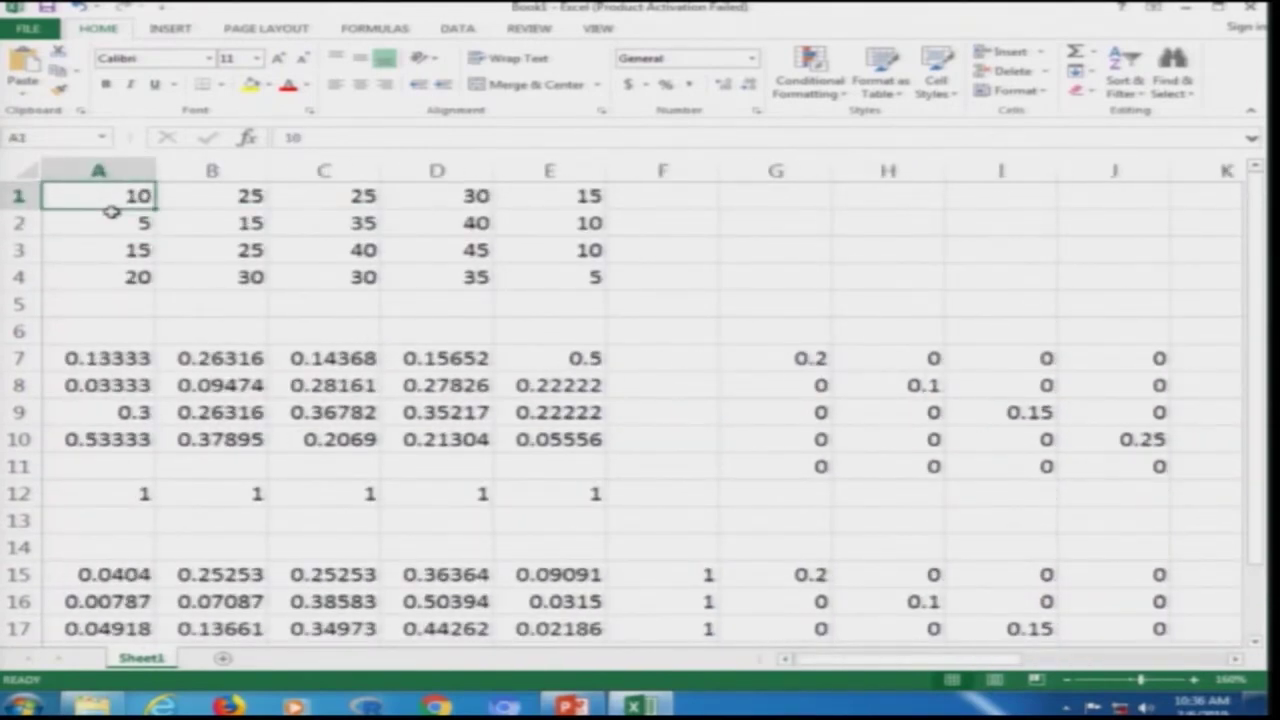
pyautogui.rightClick(78, 171)
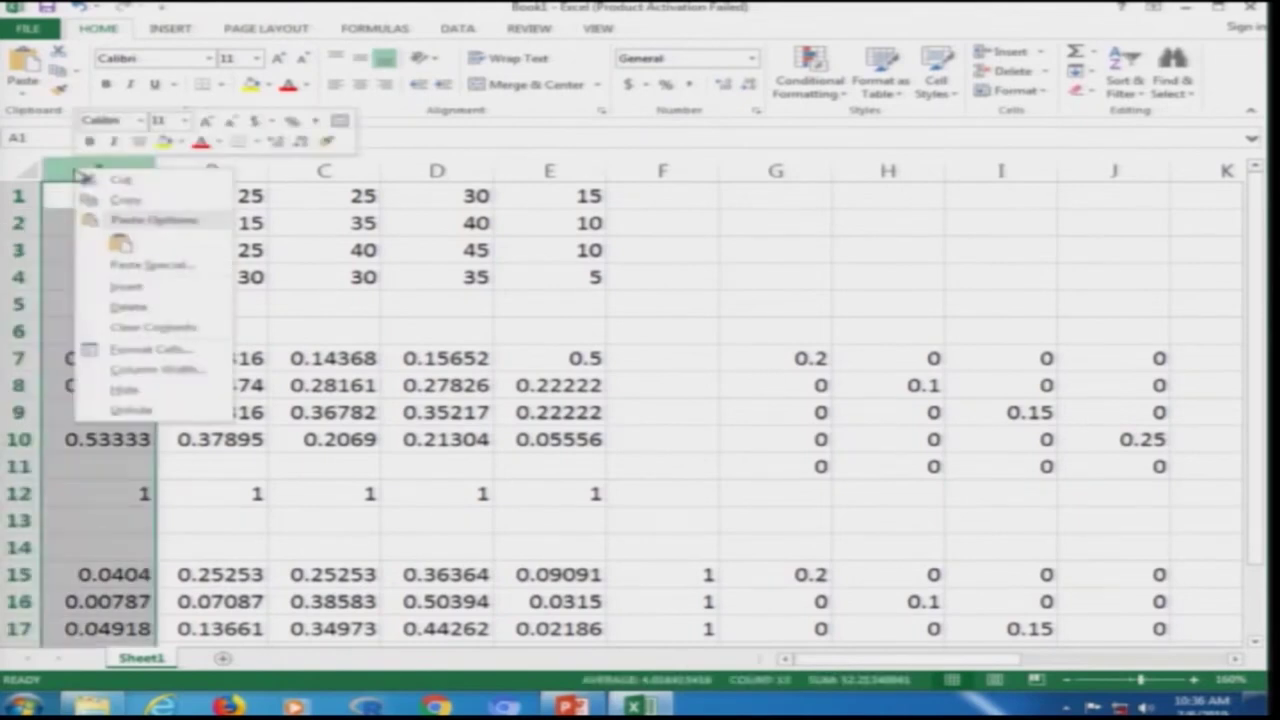
pyautogui.click(160, 288)
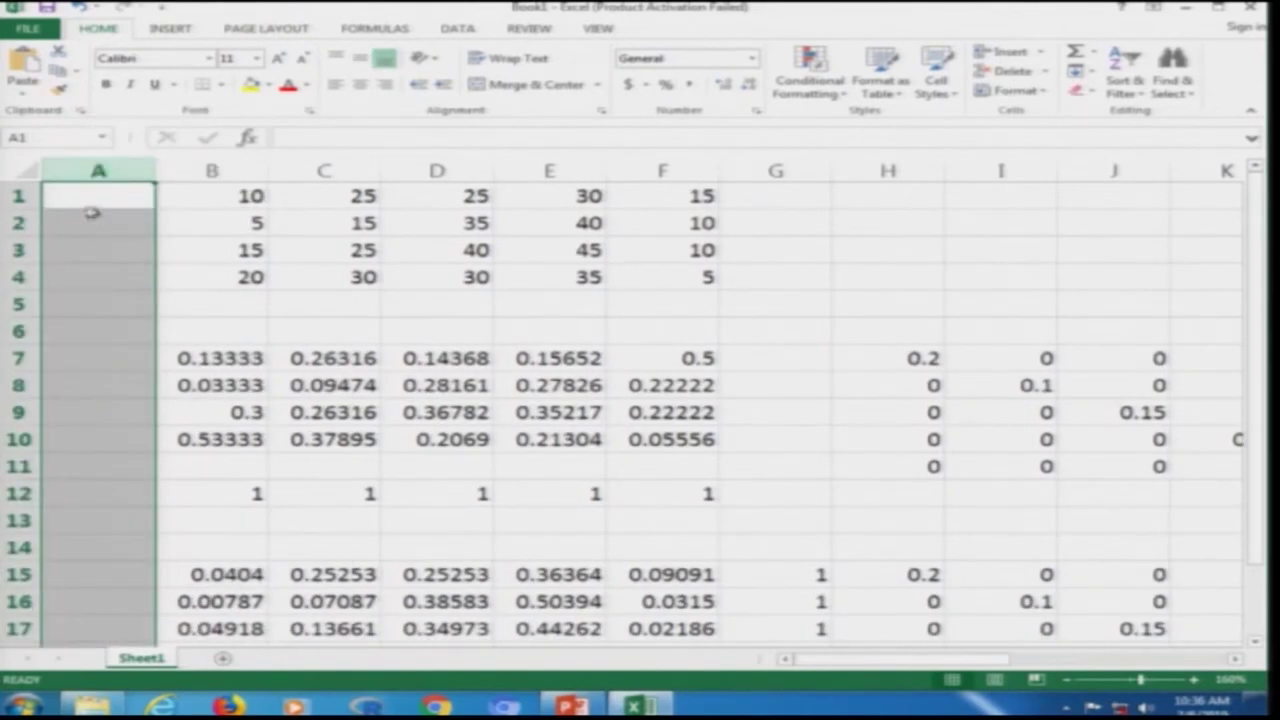
# Step: Label the top matrix with A in cell A2
pyautogui.click(78, 279)
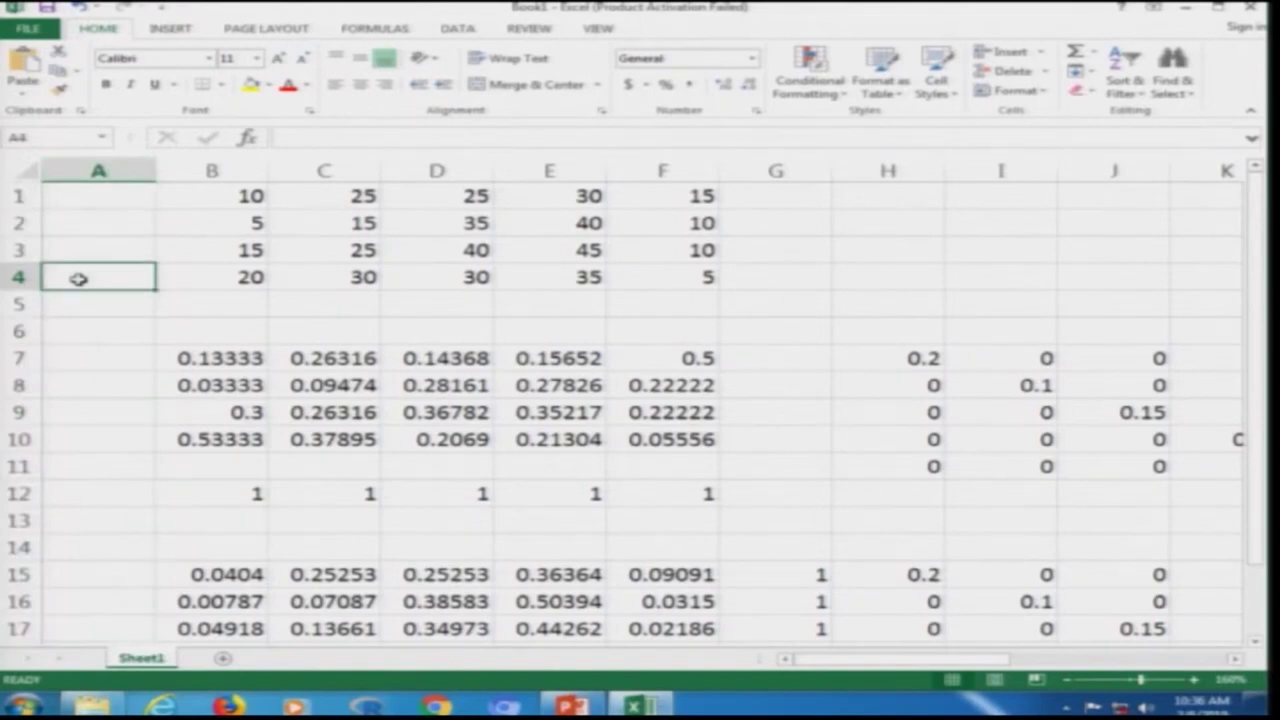
pyautogui.press('Up')
pyautogui.press('Up')
pyautogui.write('a')
pyautogui.hotkey('ctrl', 'Return')
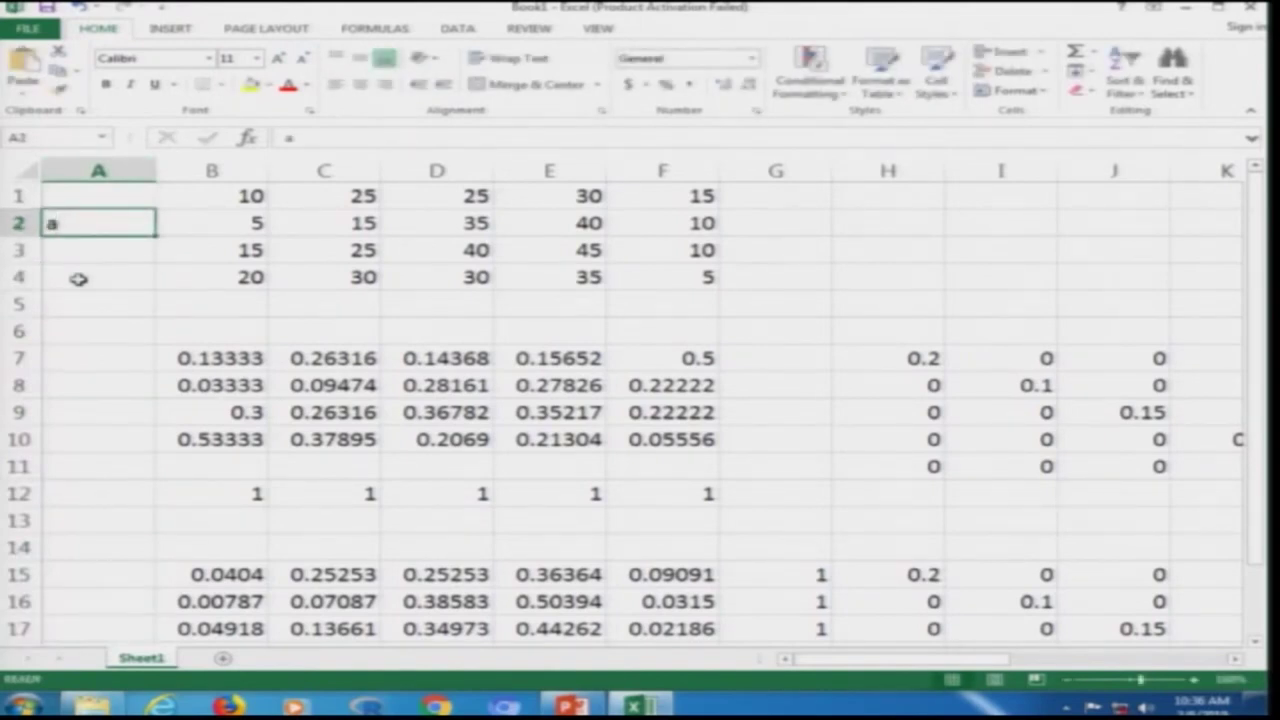
pyautogui.write('A')
pyautogui.press('Return')
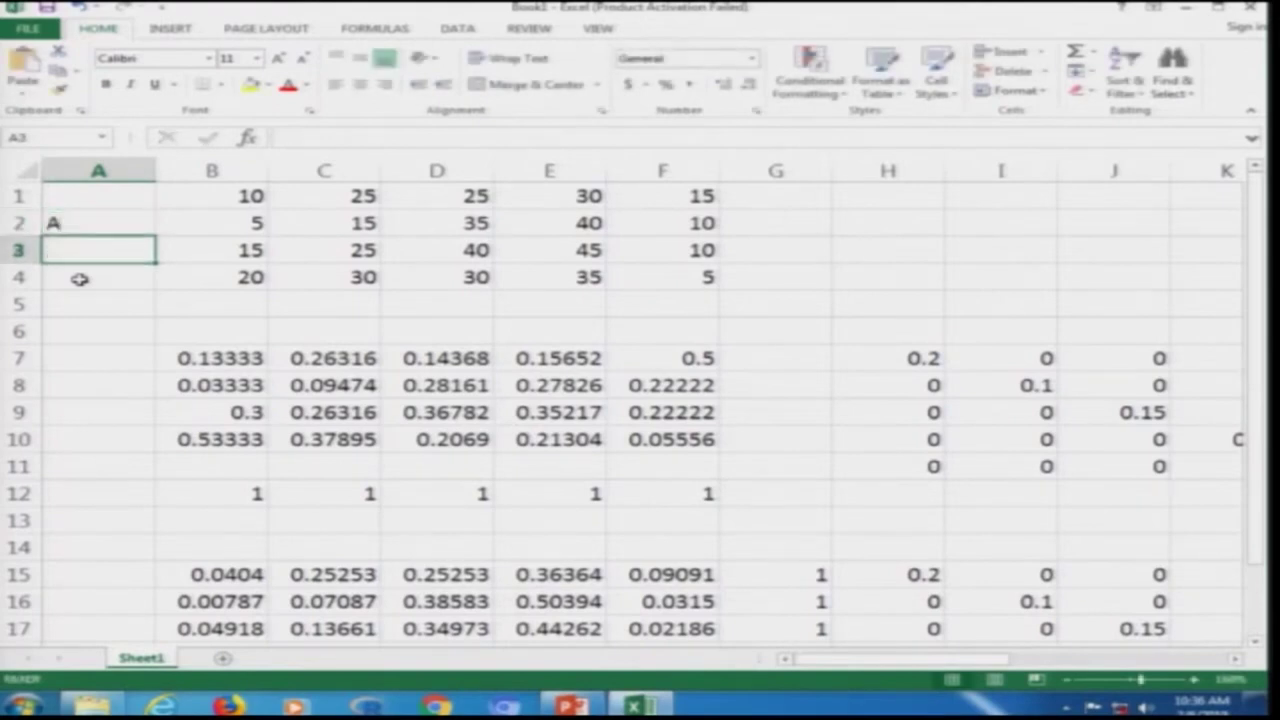
# Step: Insert a blank column before column H, ahead of the diagonal matrices
pyautogui.press('Down')
pyautogui.press('Down')
pyautogui.press('Down')
pyautogui.press('Right')
pyautogui.press('Right')
pyautogui.press('Right')
pyautogui.press('Right')
pyautogui.press('Right')
pyautogui.press('Right')
pyautogui.press('Right')
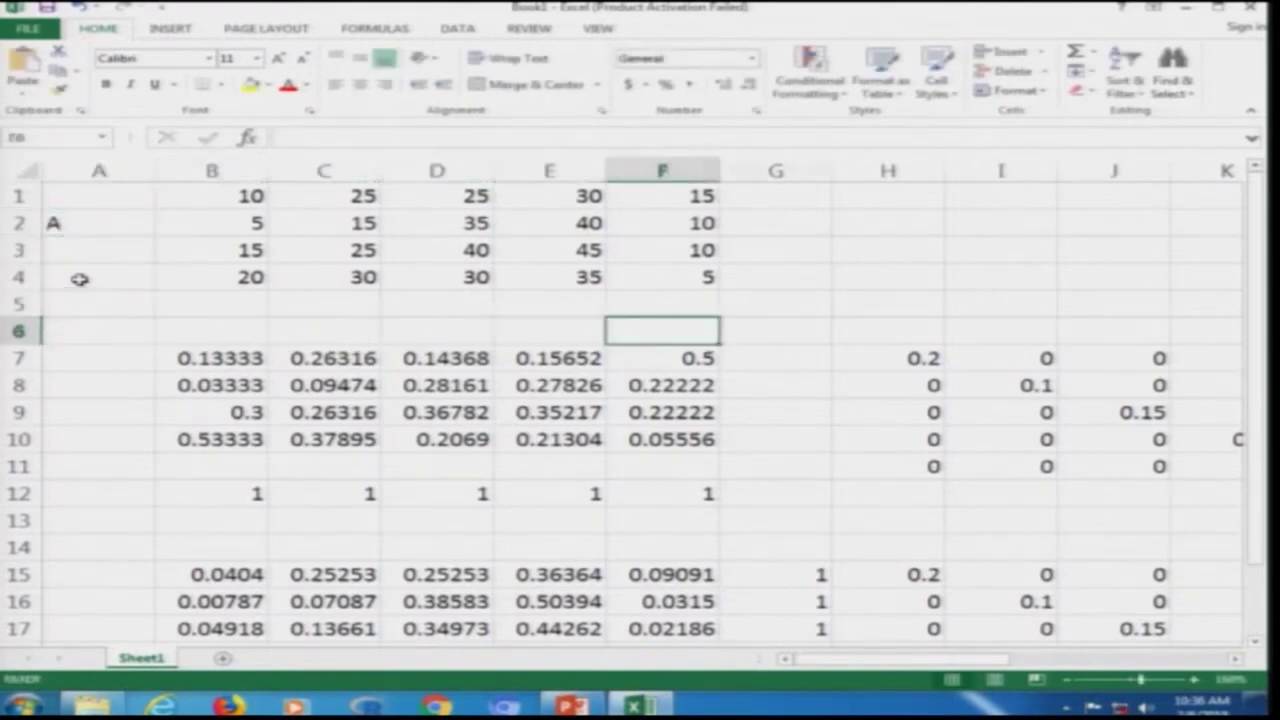
pyautogui.press('Down')
pyautogui.press('Down')
pyautogui.press('Down')
pyautogui.press('Left')
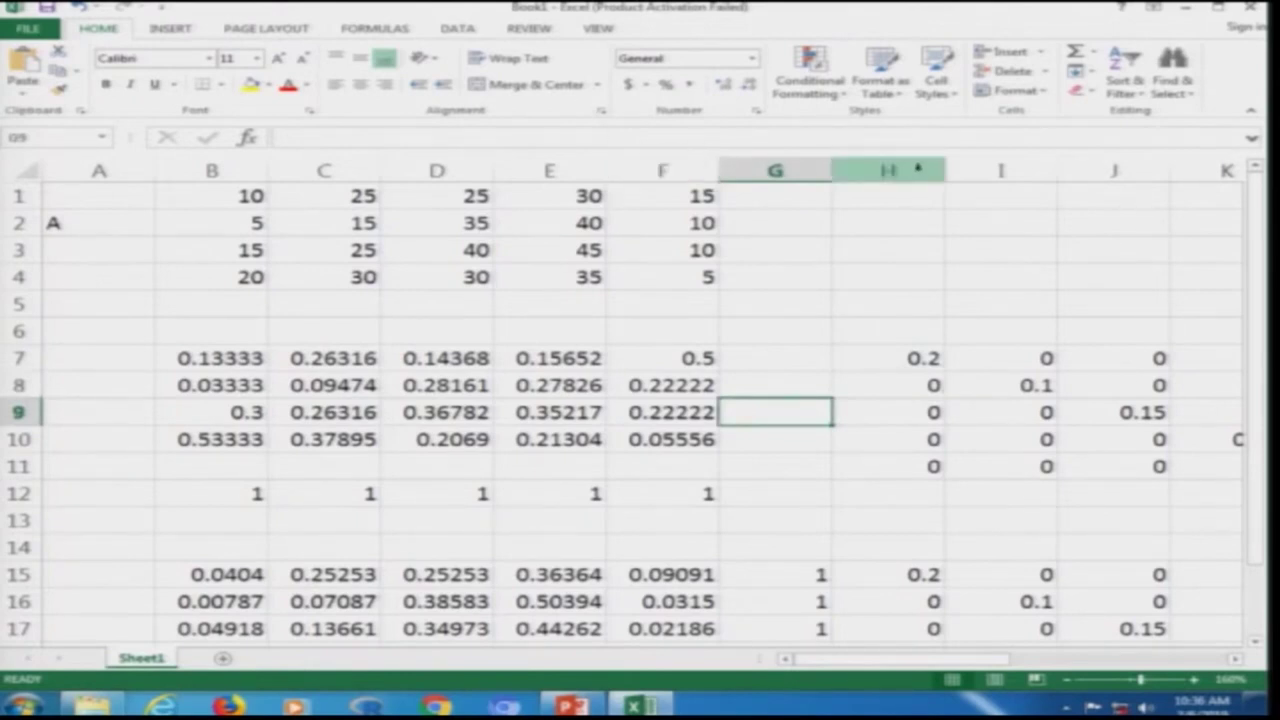
pyautogui.rightClick(914, 173)
pyautogui.click(966, 308)
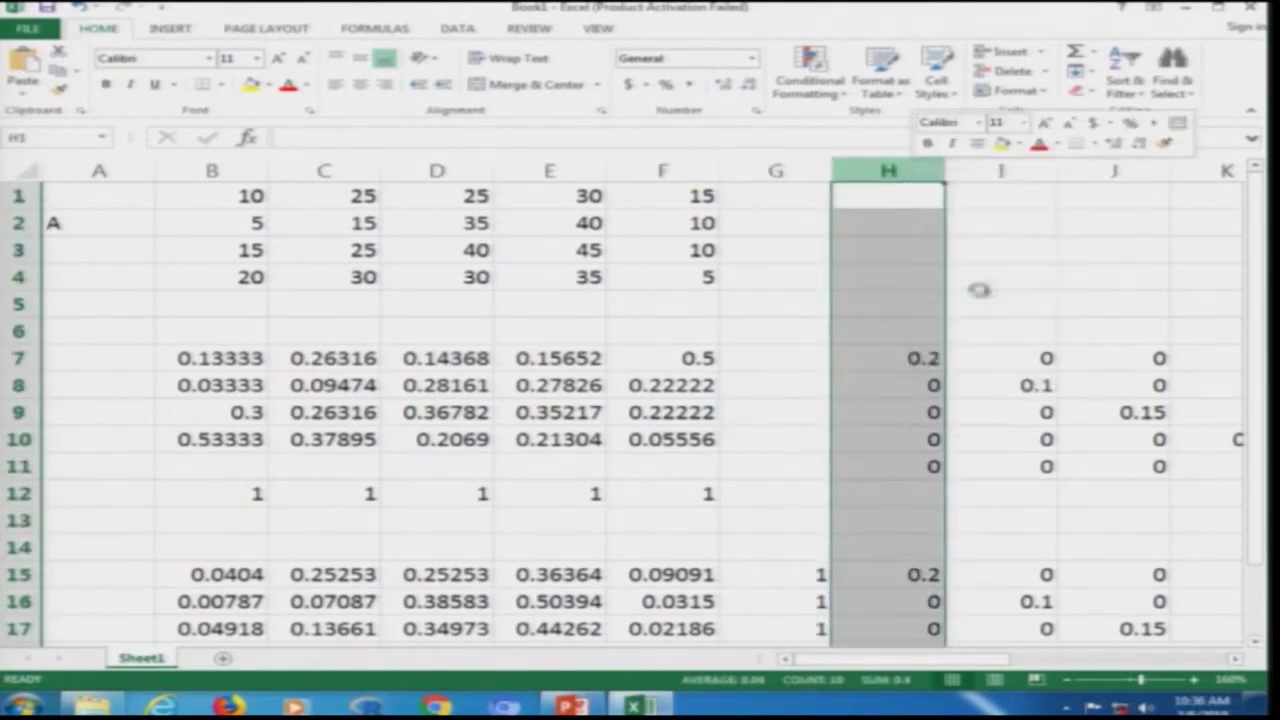
# Step: Label the upper diagonal matrix with W in cell H9
pyautogui.click(890, 413)
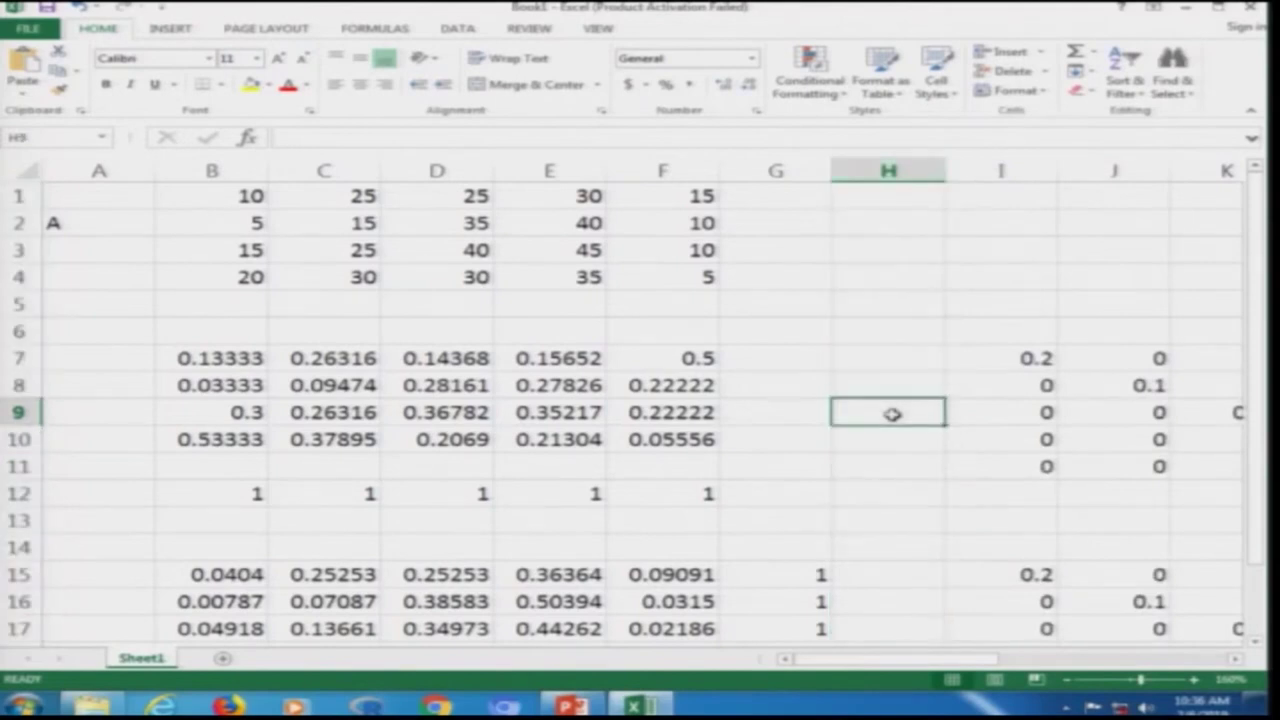
pyautogui.write('W')
pyautogui.press('Return')
# Step: Copy the W label from H9 to H17 beside the lower diagonal matrix
pyautogui.click(892, 413)
pyautogui.hotkey('ctrl', 'c')
pyautogui.press('Down')
pyautogui.press('Down')
pyautogui.press('Down')
pyautogui.press('Down')
pyautogui.press('Down')
pyautogui.press('Down')
pyautogui.press('Down')
pyautogui.press('Down')
pyautogui.press('Down')
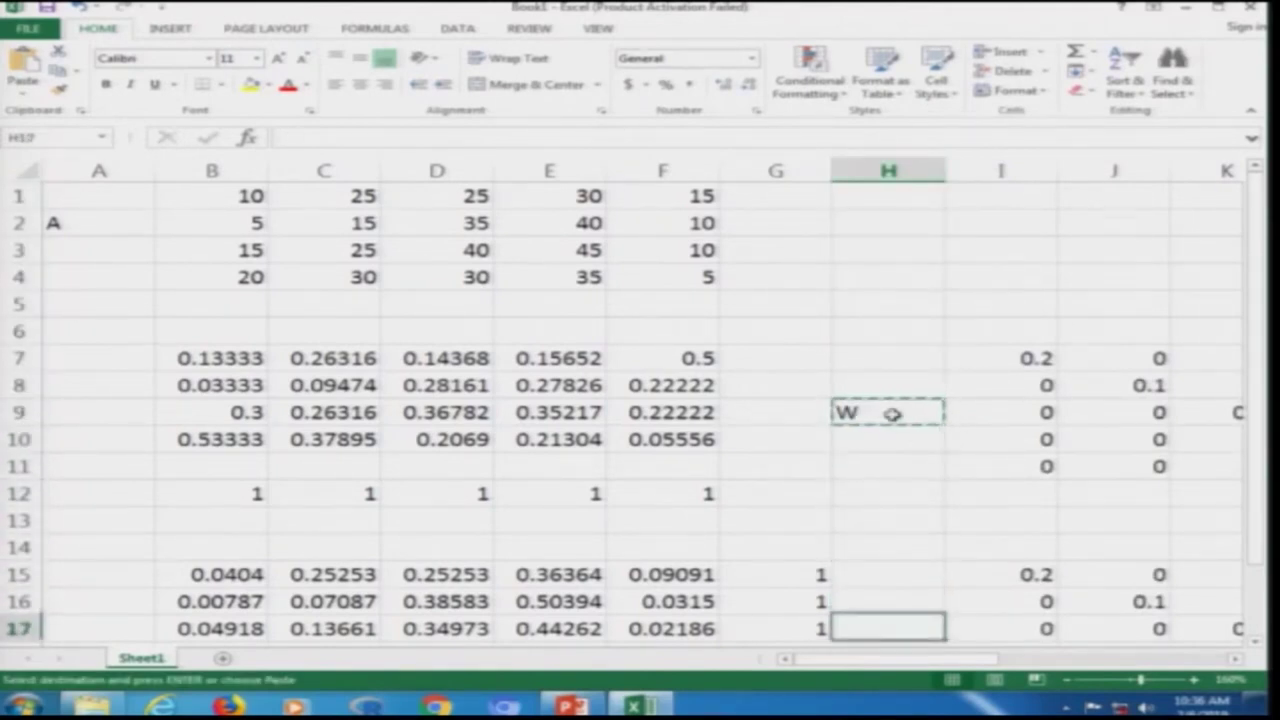
pyautogui.press('Up')
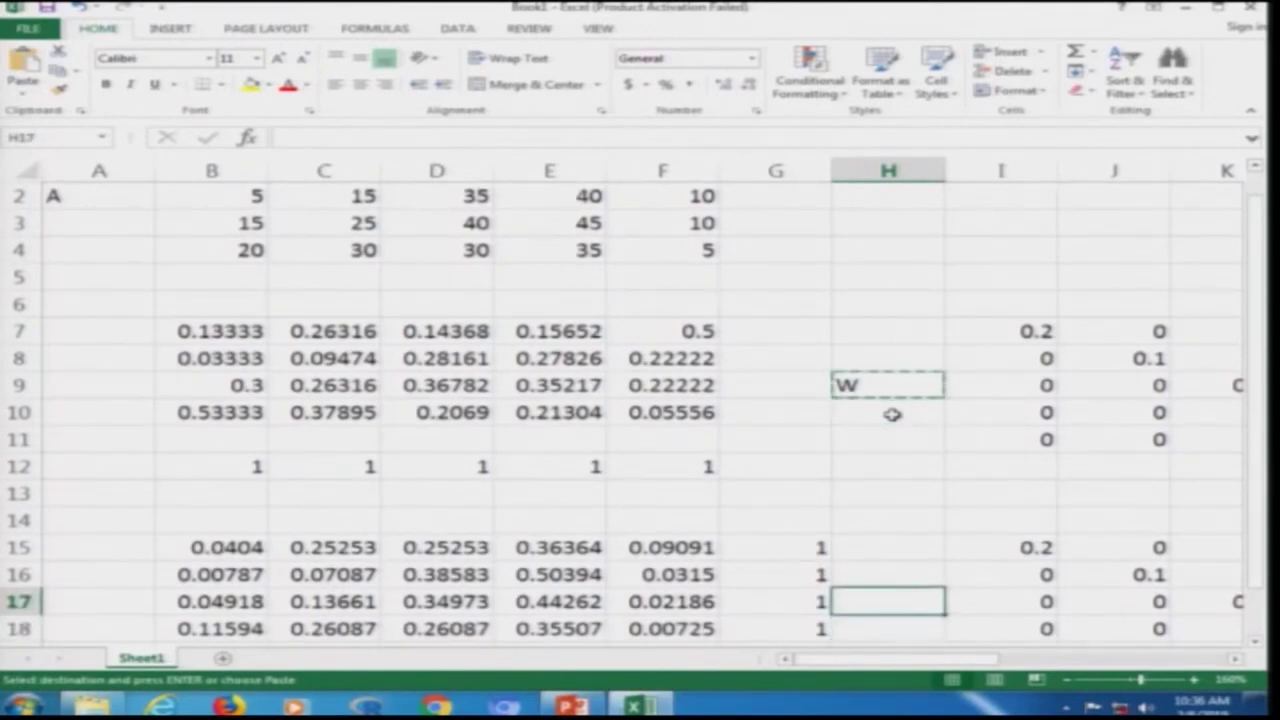
pyautogui.hotkey('ctrl', 'v')
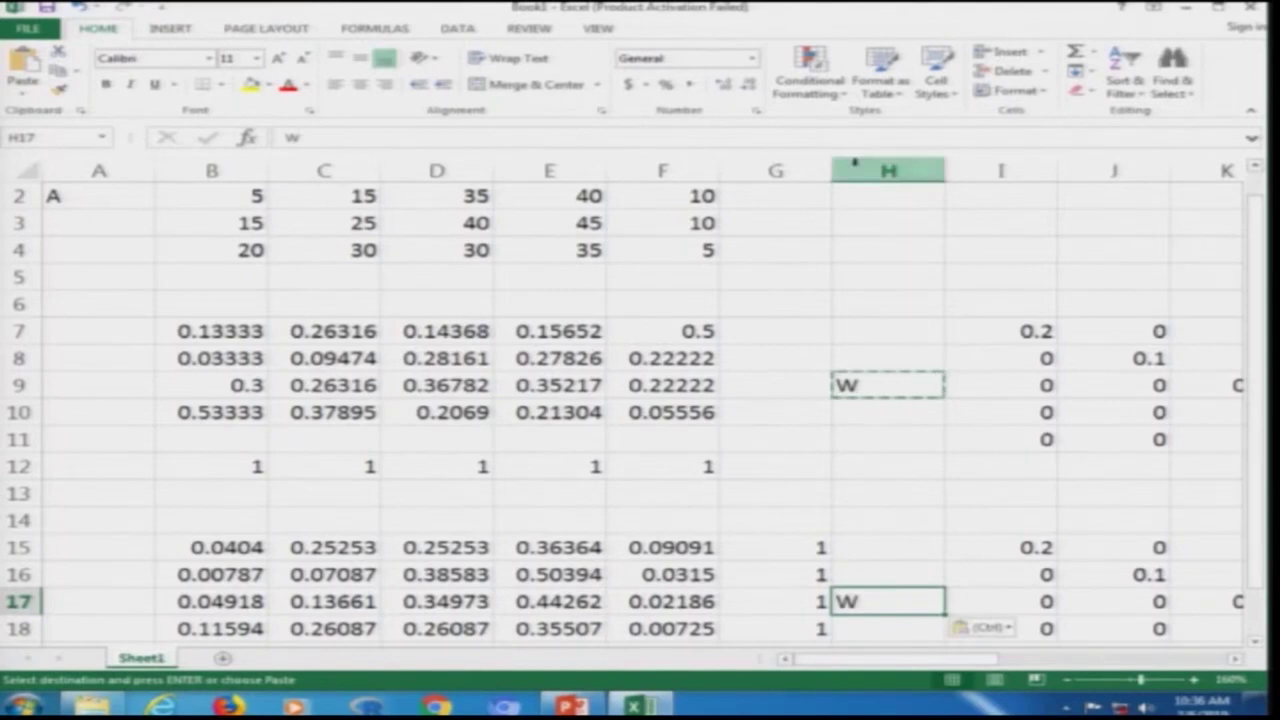
# Step: Insert another blank column before column H, ahead of the W labels
pyautogui.click(862, 165)
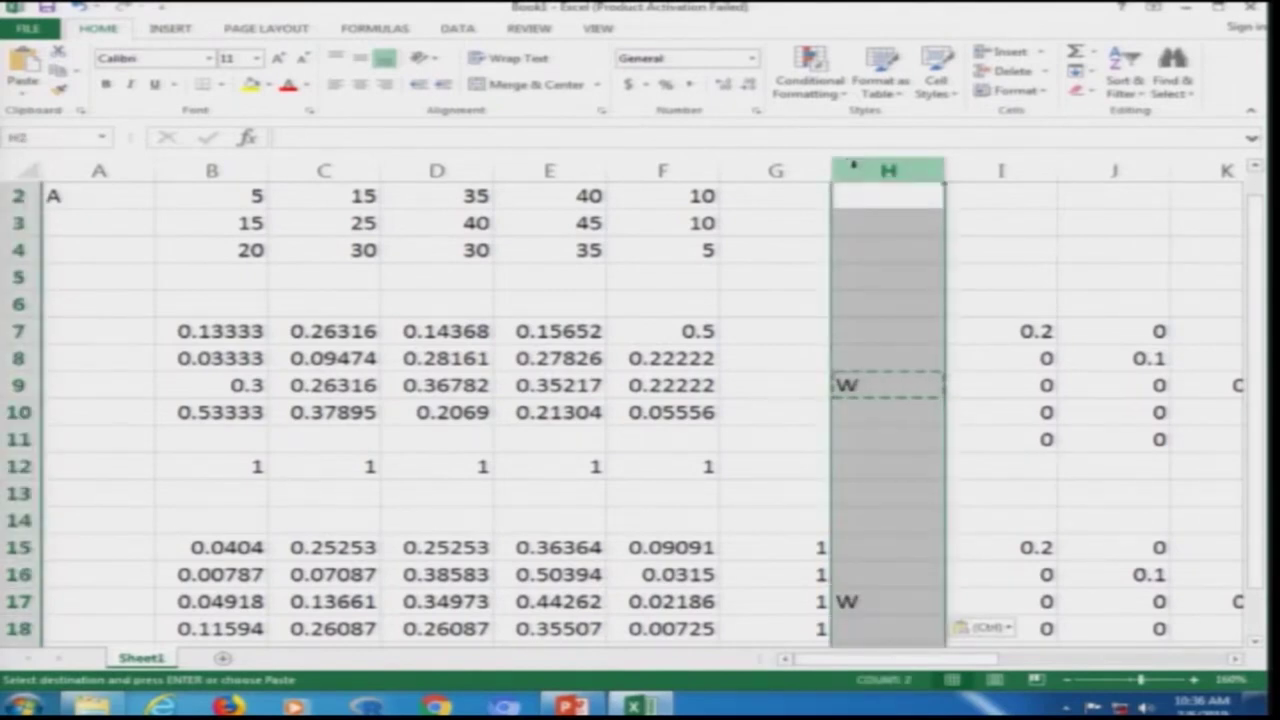
pyautogui.moveTo(880, 196); pyautogui.dragTo(880, 601)
pyautogui.click(878, 220)
pyautogui.press('Escape')
pyautogui.rightClick(884, 172)
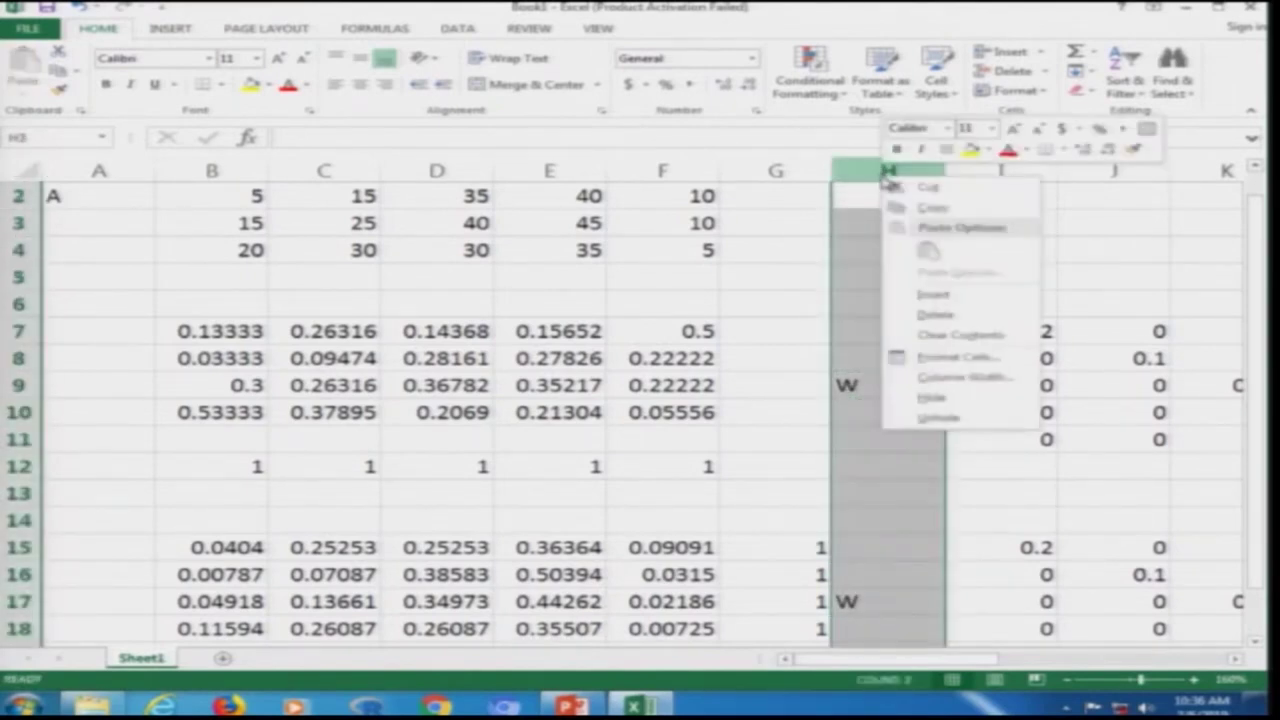
pyautogui.click(986, 294)
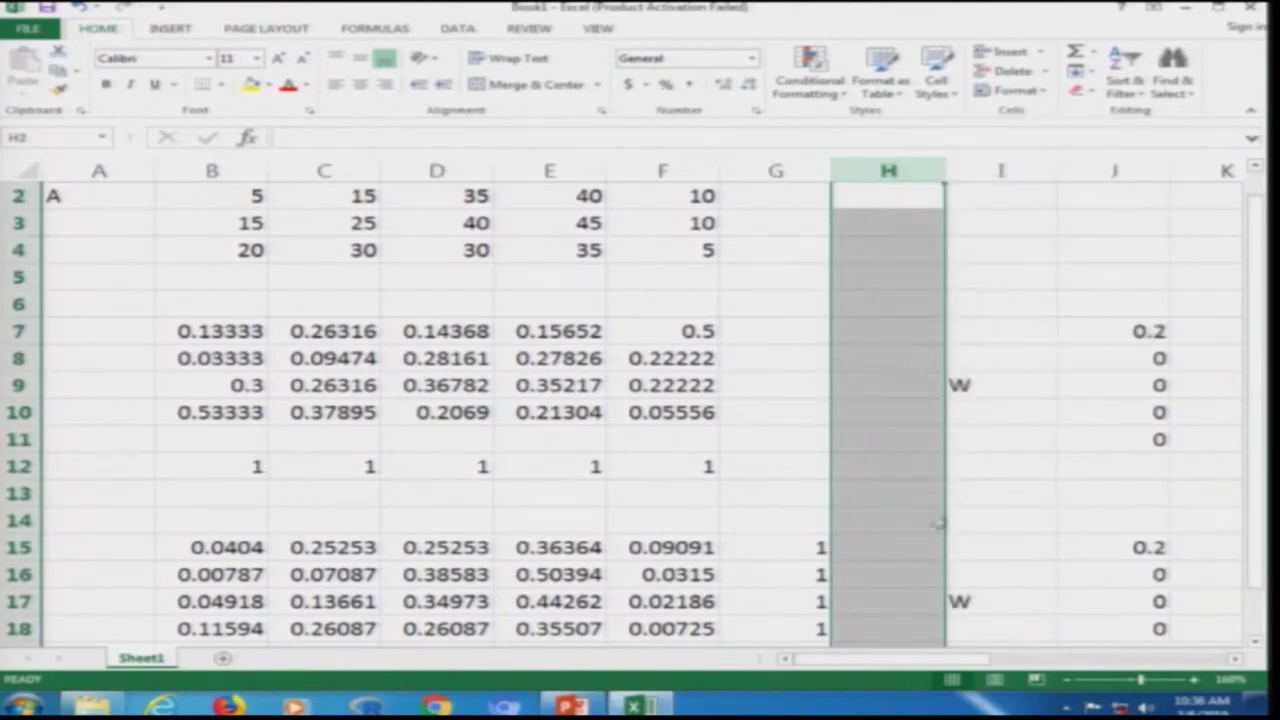
# Step: Enter the matrix dimensions m=4,n=5 in cell A5, below the A label
pyautogui.scroll(-4, 880, 480)
pyautogui.scroll(4, 880, 480)
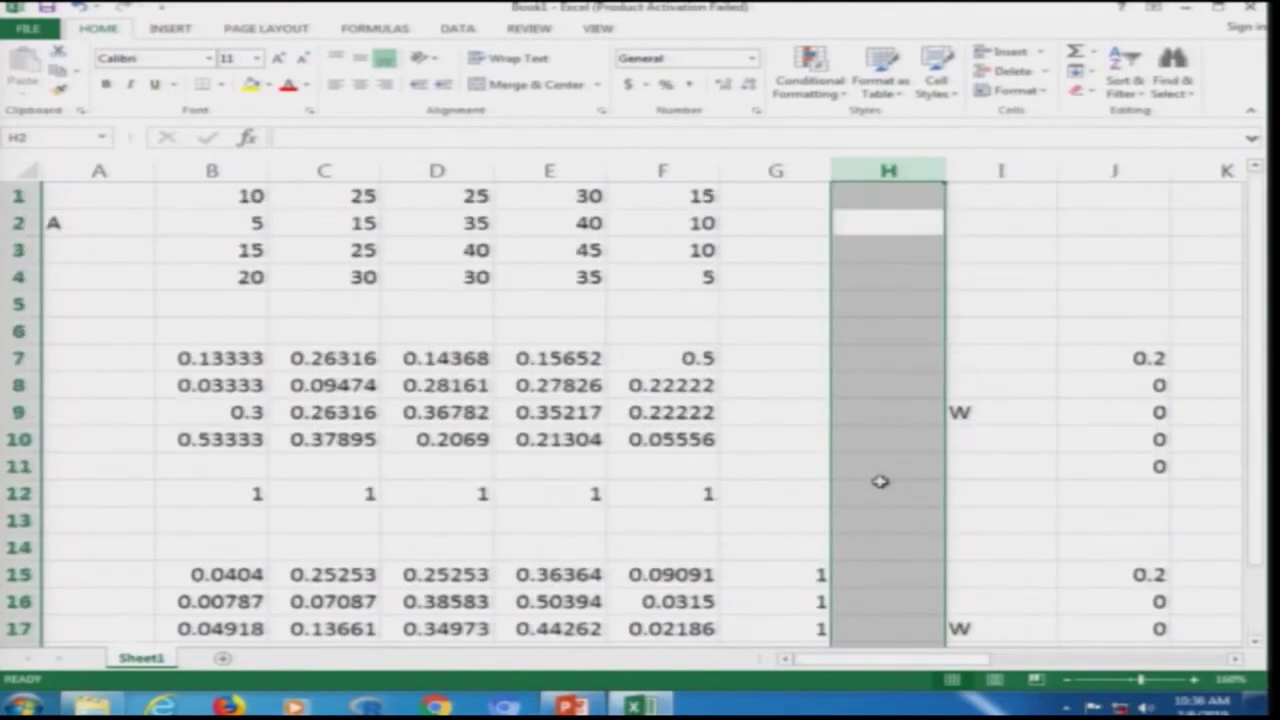
pyautogui.click(203, 191)
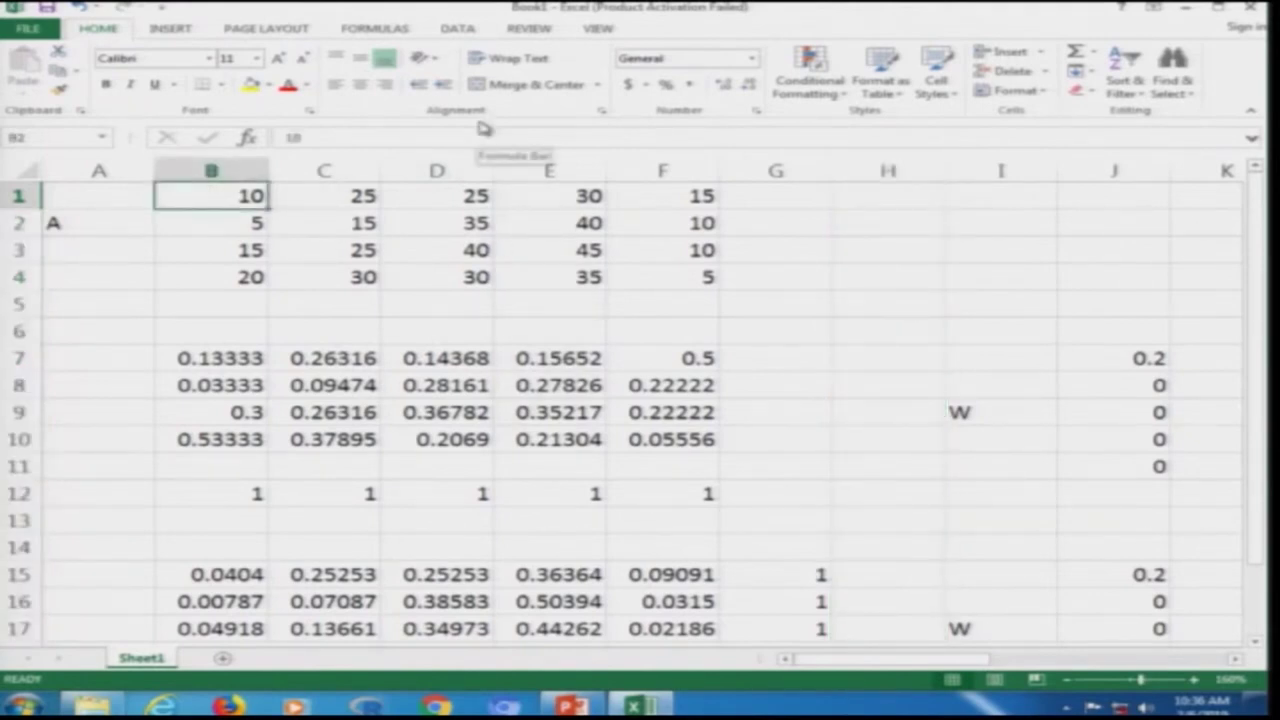
pyautogui.press('Down')
pyautogui.press('Down')
pyautogui.press('Down')
pyautogui.press('Down')
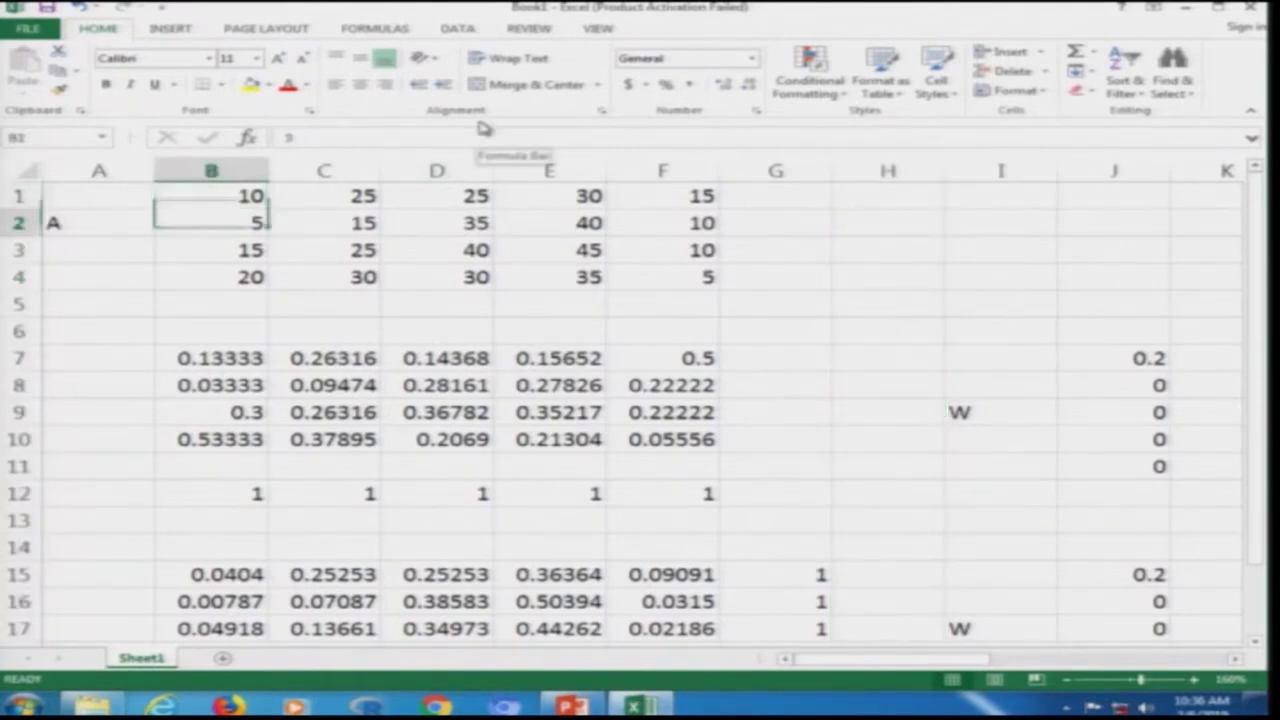
pyautogui.press('Left')
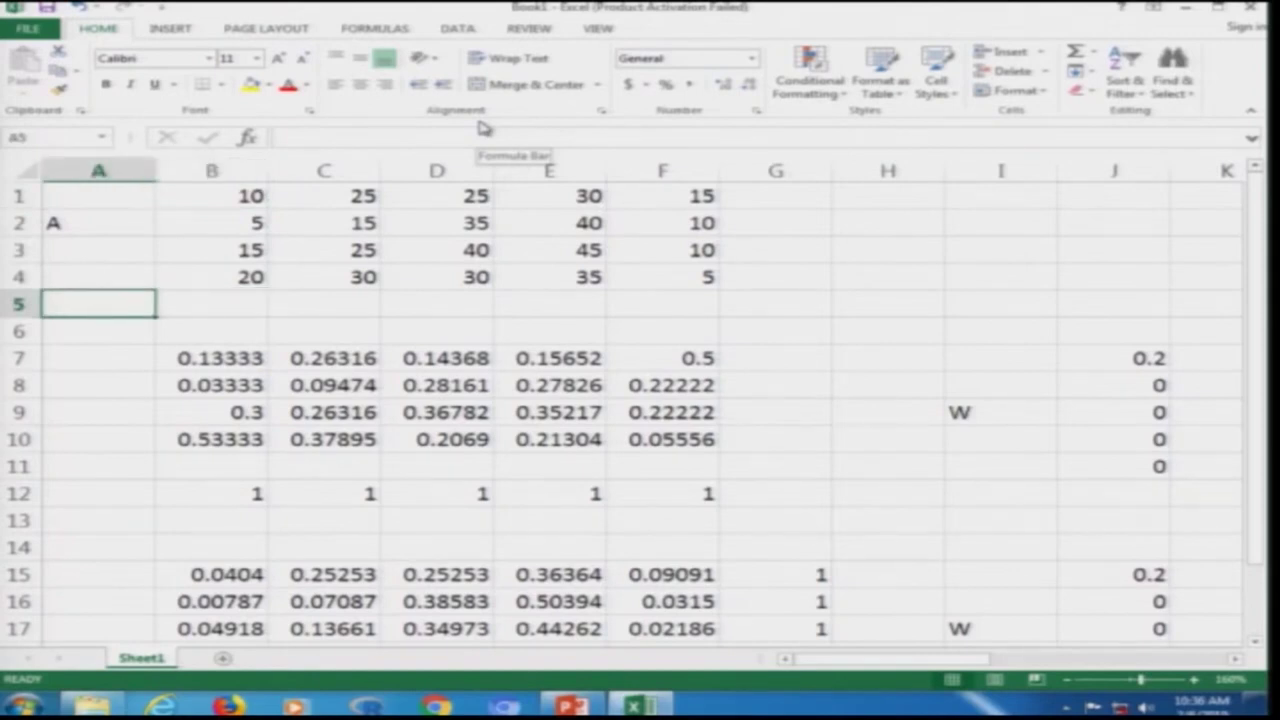
pyautogui.write('m=')
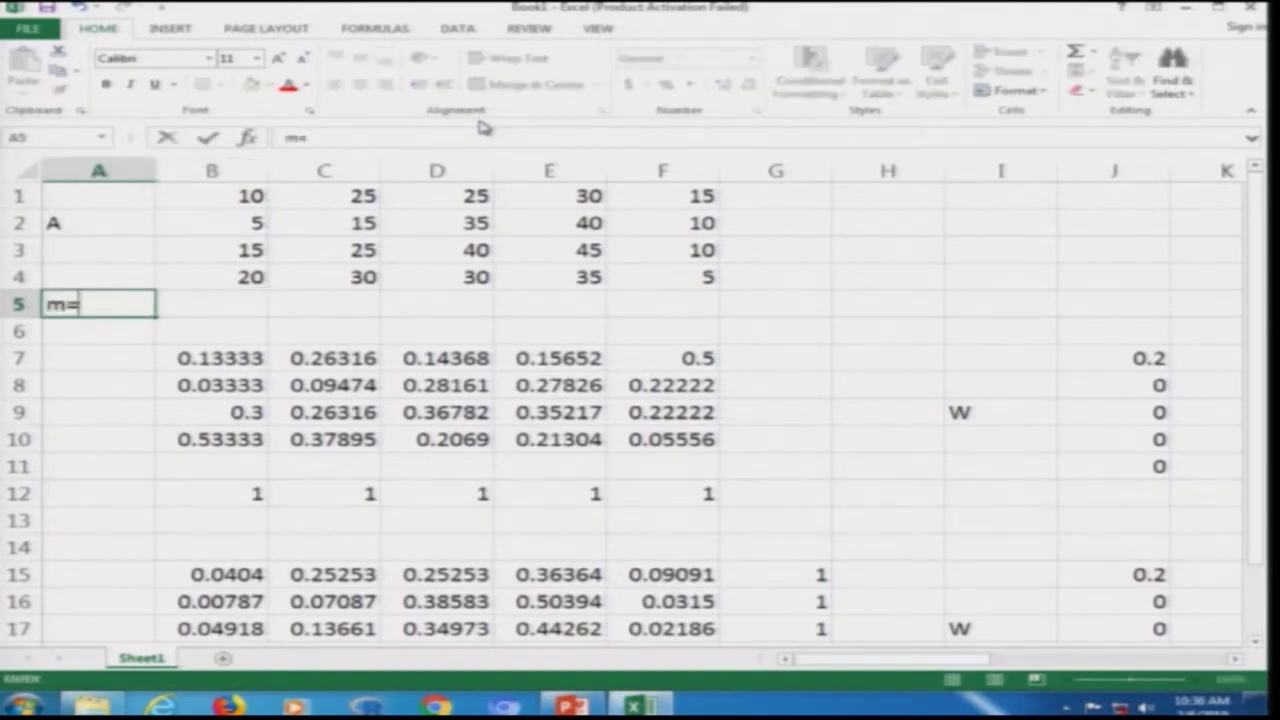
pyautogui.write('4,n')
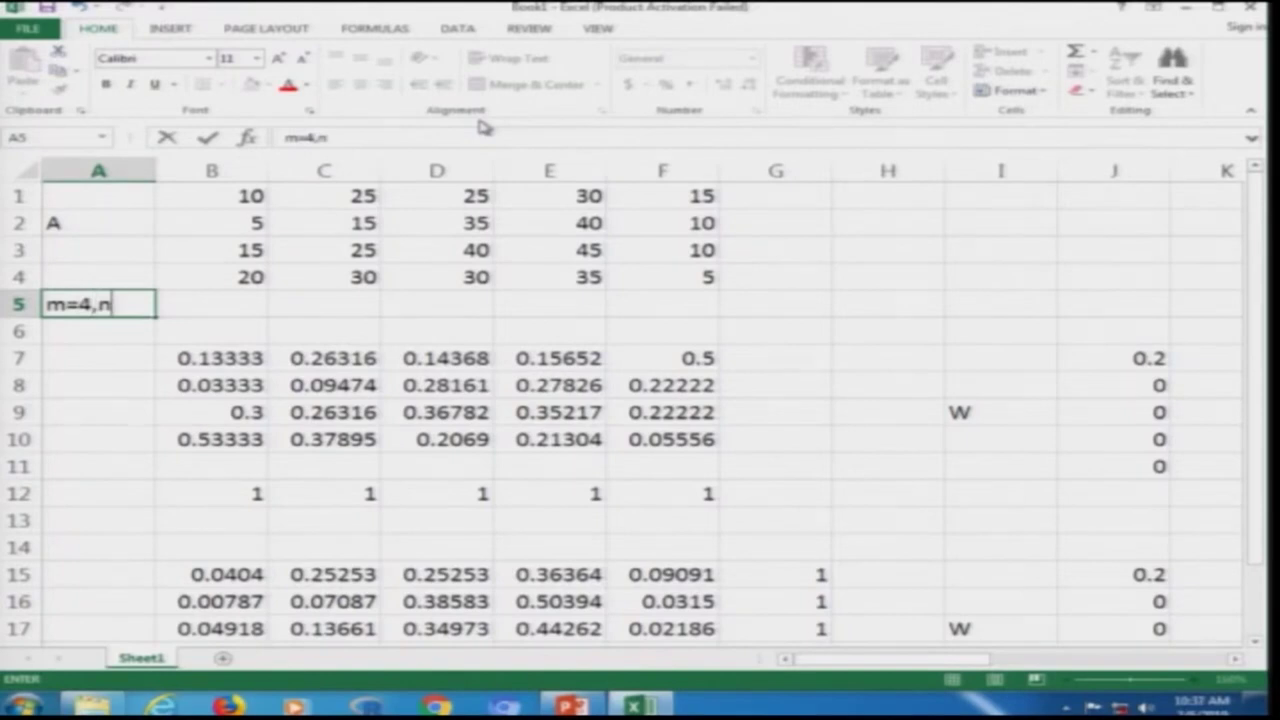
pyautogui.write('=5')
pyautogui.press('Return')
# Step: Go through the values of matrix A's first column from B1 to B4
pyautogui.press('Up')
pyautogui.press('Up')
pyautogui.press('Up')
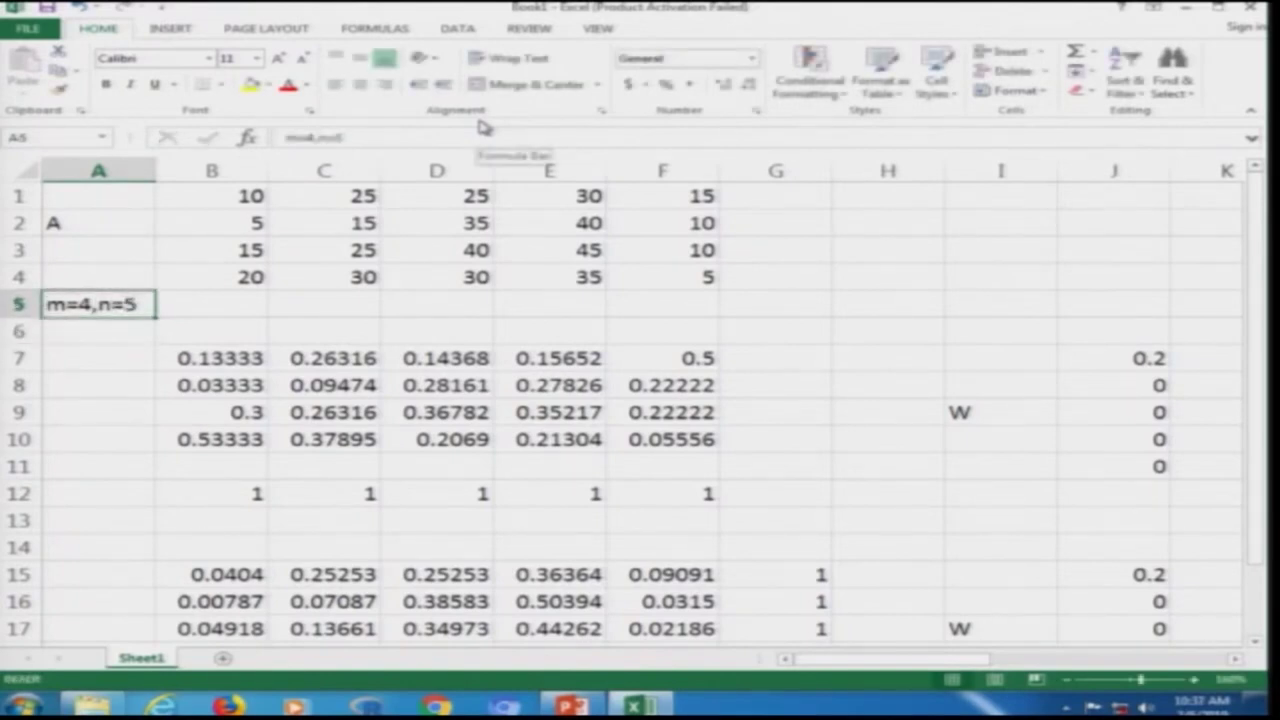
pyautogui.press('Up')
pyautogui.press('Up')
pyautogui.press('Right')
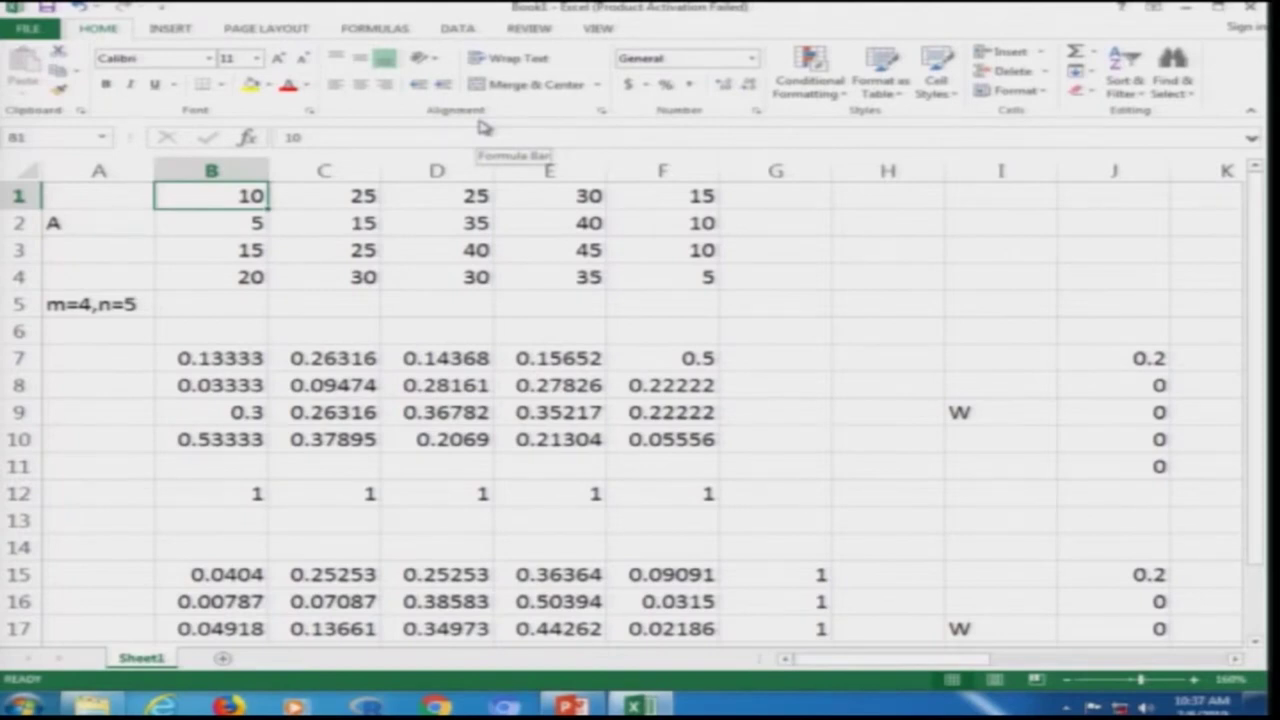
pyautogui.press('Down')
pyautogui.press('Down')
pyautogui.press('Down')
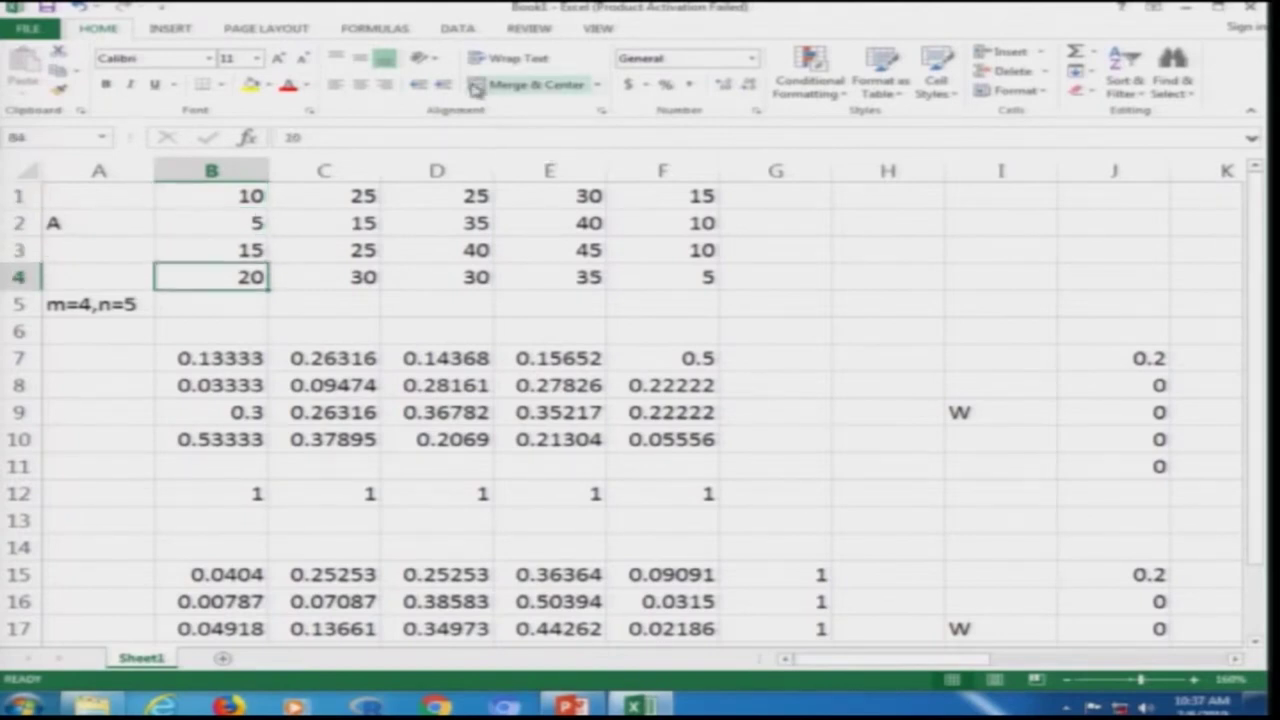
# Step: Insert a blank column before column B and a blank row above row 1
pyautogui.click(200, 195)
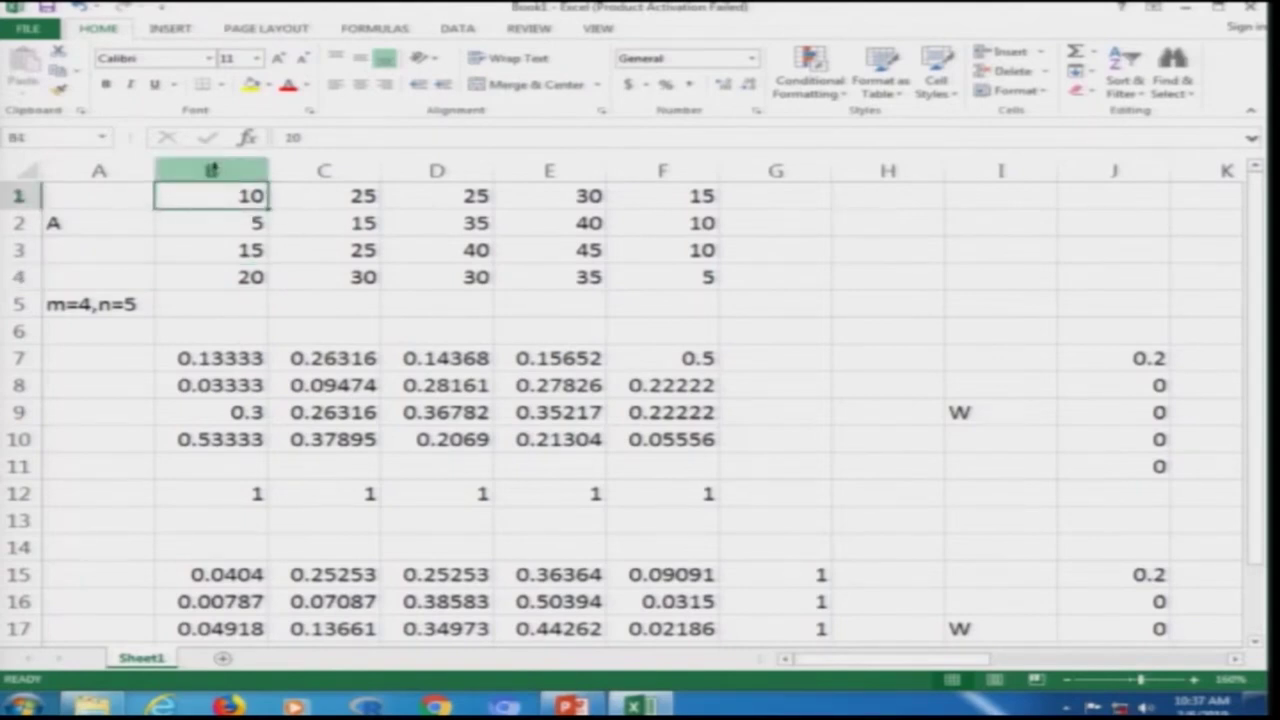
pyautogui.rightClick(216, 173)
pyautogui.click(286, 290)
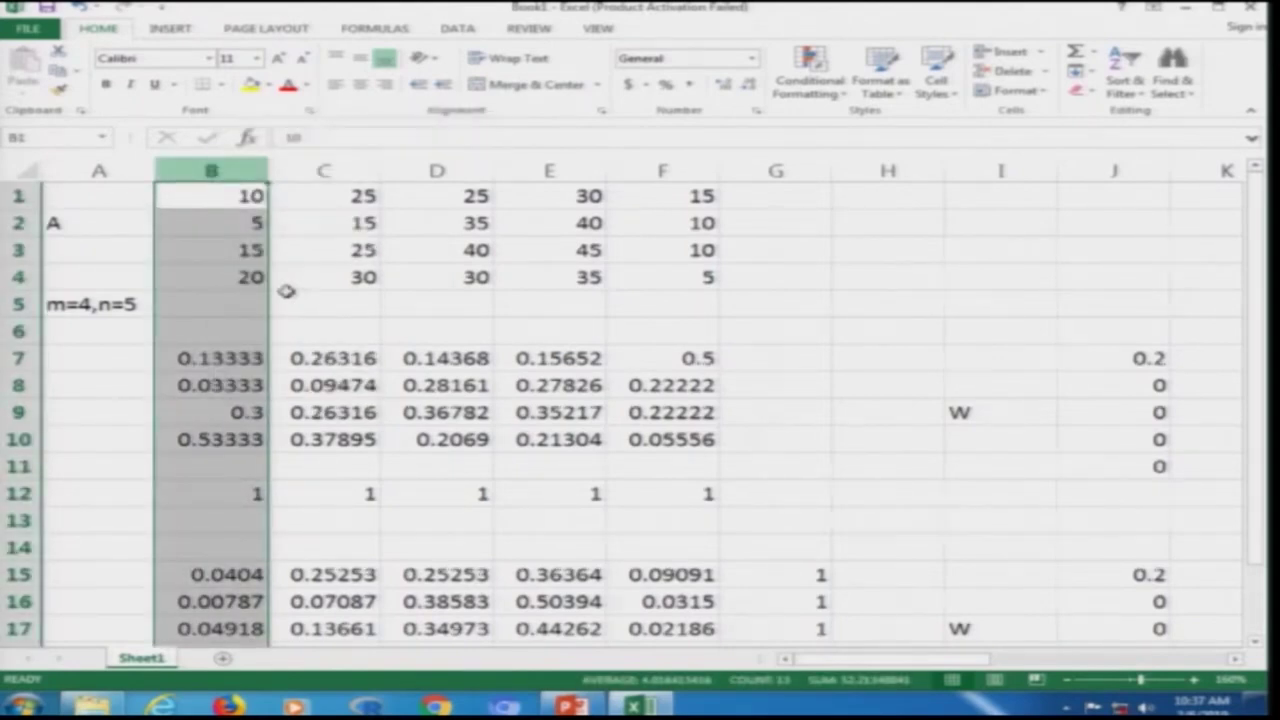
pyautogui.click(20, 196)
pyautogui.rightClick(20, 196)
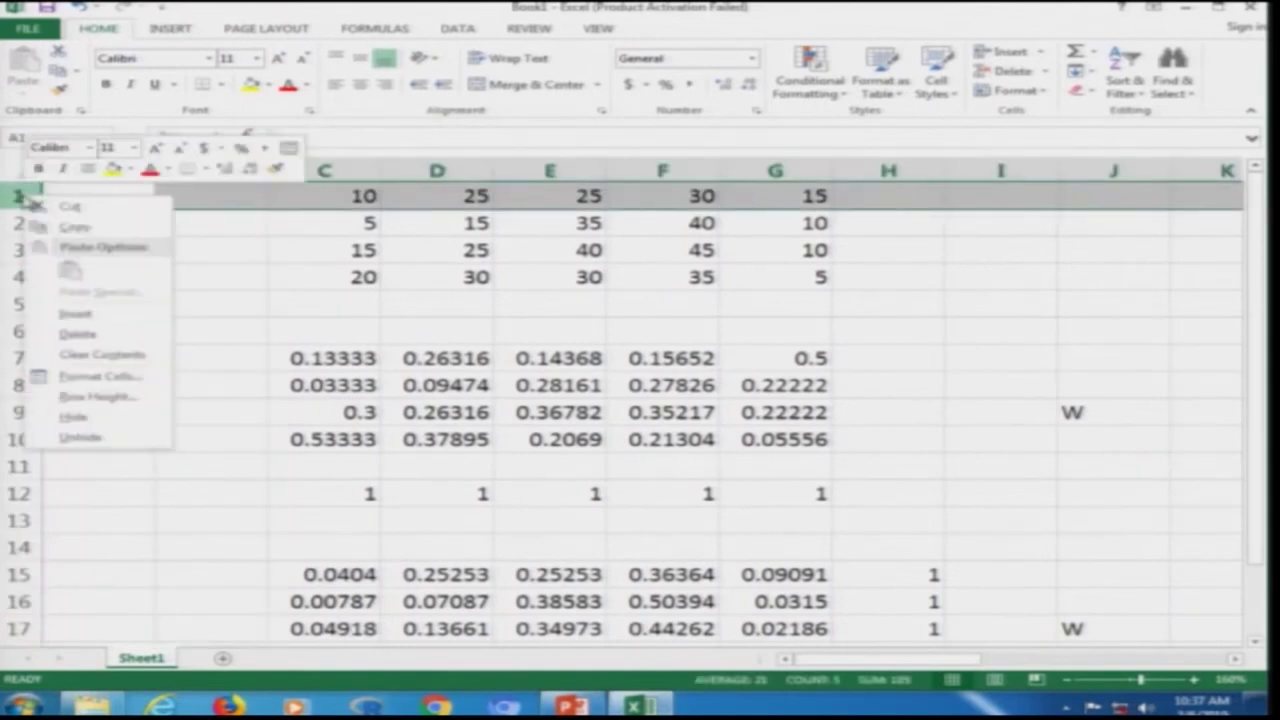
pyautogui.click(95, 313)
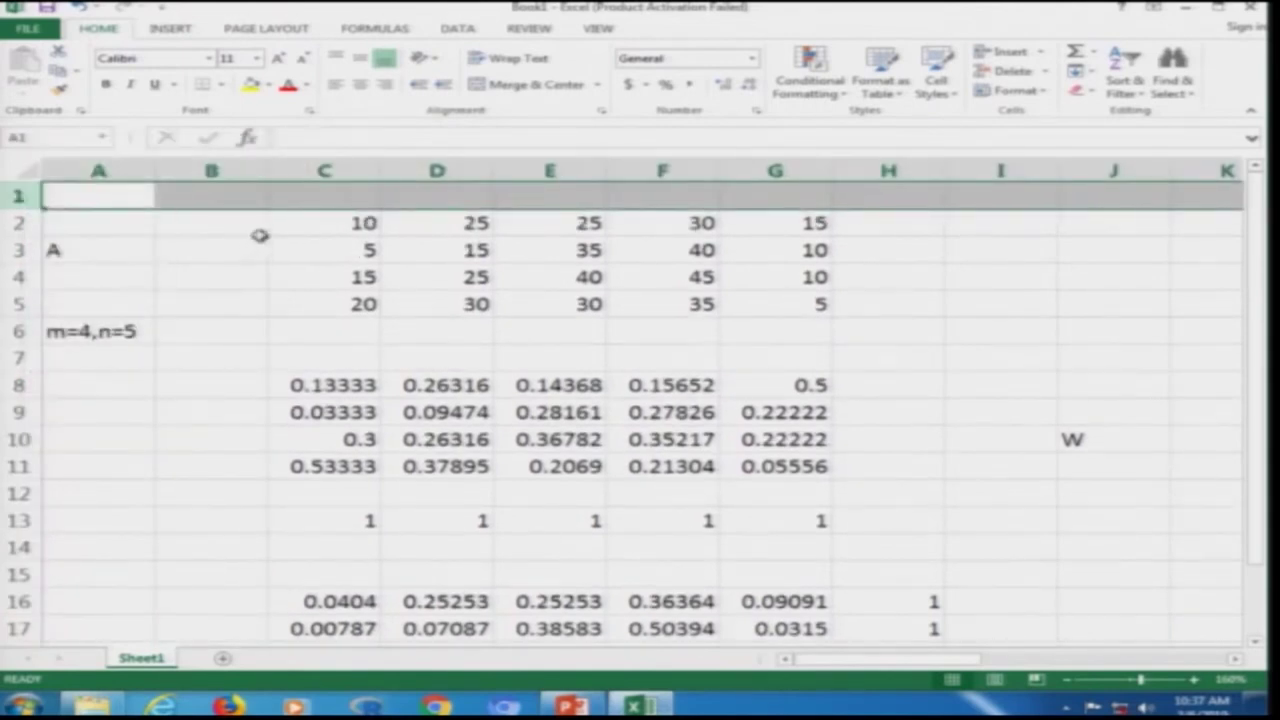
# Step: Enter the column headers A1, A2, A3, A4 and A5 in cells C1 to G1 above matrix A
pyautogui.click(298, 197)
pyautogui.write('A')
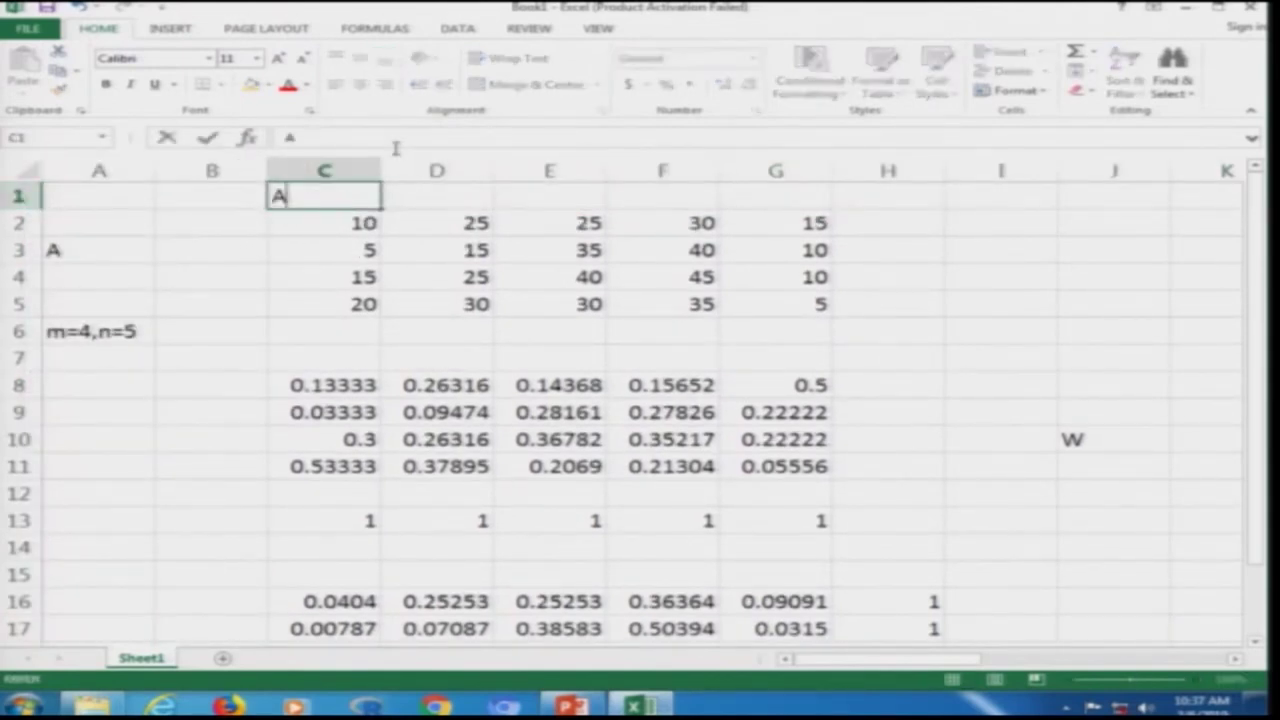
pyautogui.write('1')
pyautogui.press('Tab')
pyautogui.write('A')
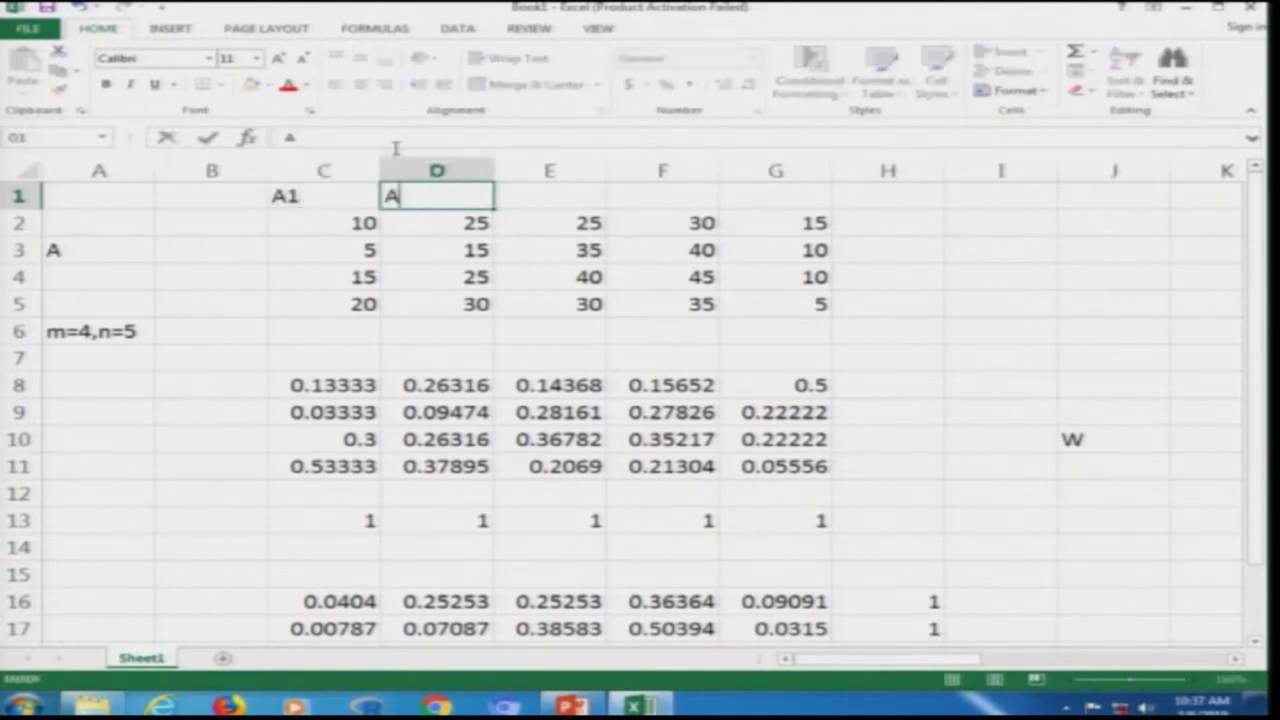
pyautogui.write('2')
pyautogui.press('Tab')
pyautogui.write('A3')
pyautogui.press('Tab')
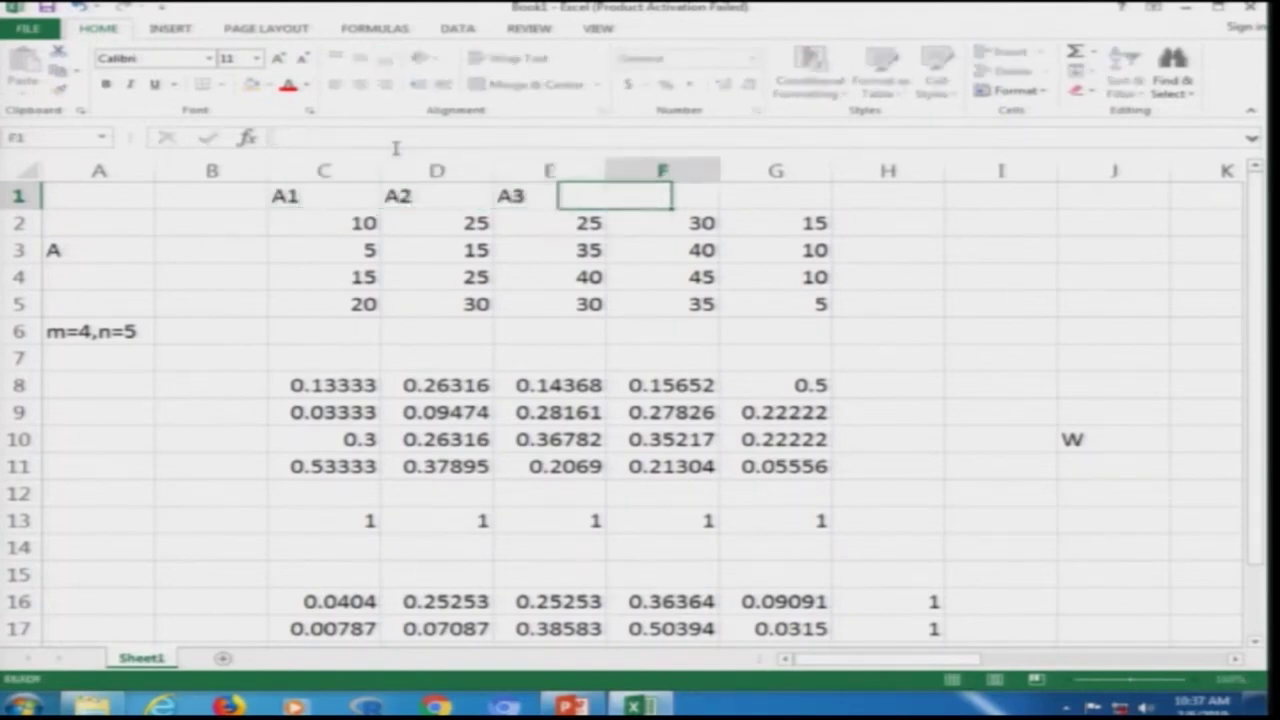
pyautogui.write('A4')
pyautogui.press('Tab')
pyautogui.write('A5')
pyautogui.press('Down')
# Step: Enter the row labels C1, C2 and C3 in cells B2 to B4 beside matrix A, and C in cell B5
pyautogui.press('Left')
pyautogui.press('Left')
pyautogui.press('Left')
pyautogui.press('Left')
pyautogui.press('Left')
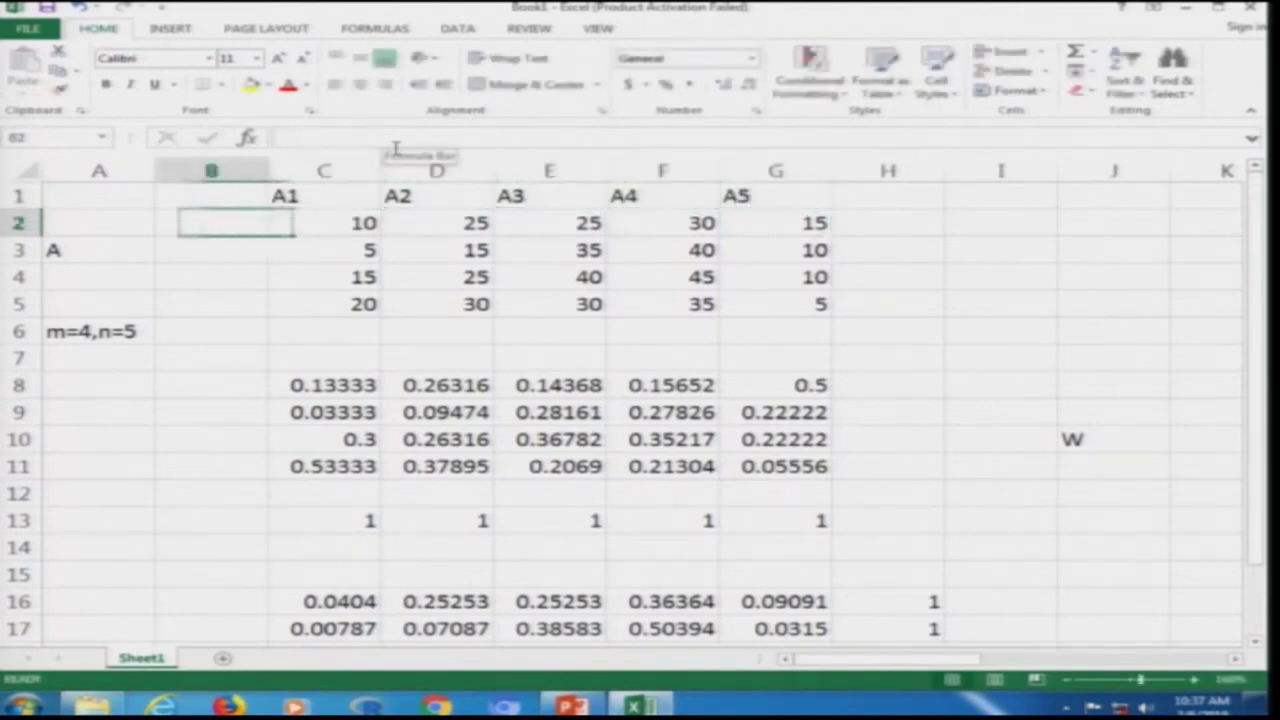
pyautogui.write('C1')
pyautogui.press('Return')
pyautogui.write('C12')
pyautogui.press('Return')
pyautogui.write('C')
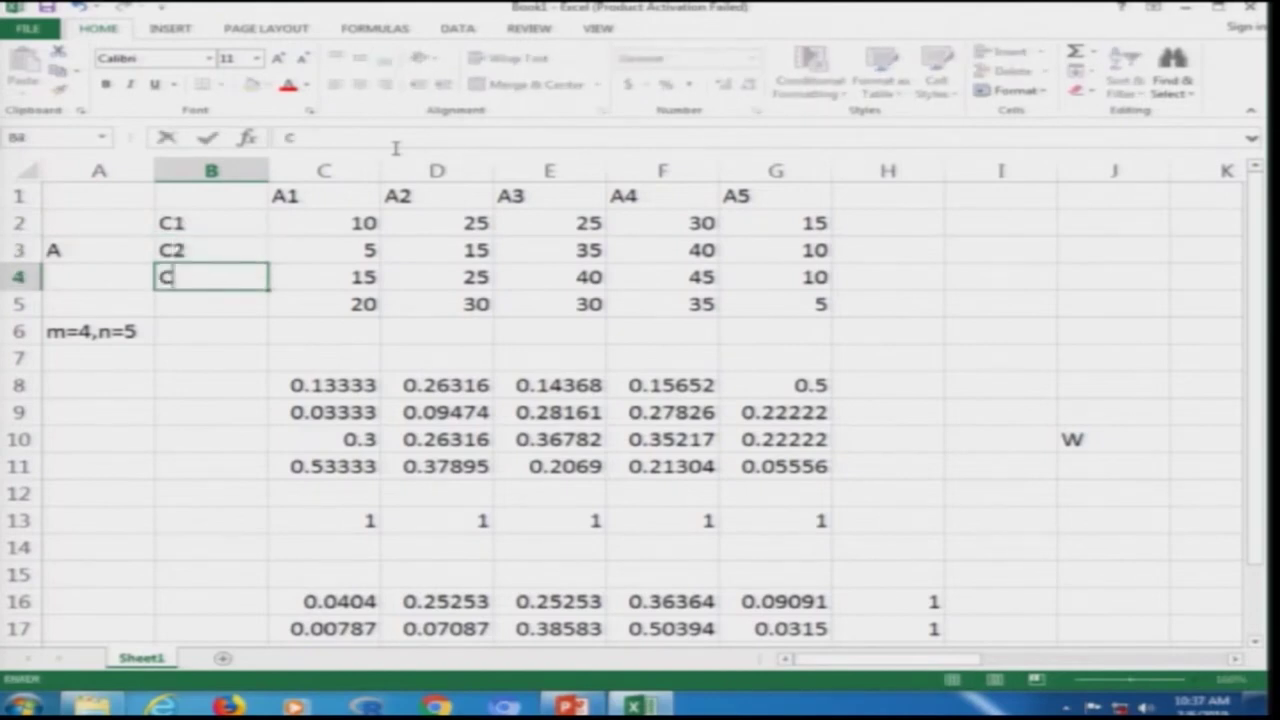
pyautogui.write('3')
pyautogui.press('Return')
pyautogui.write('C')
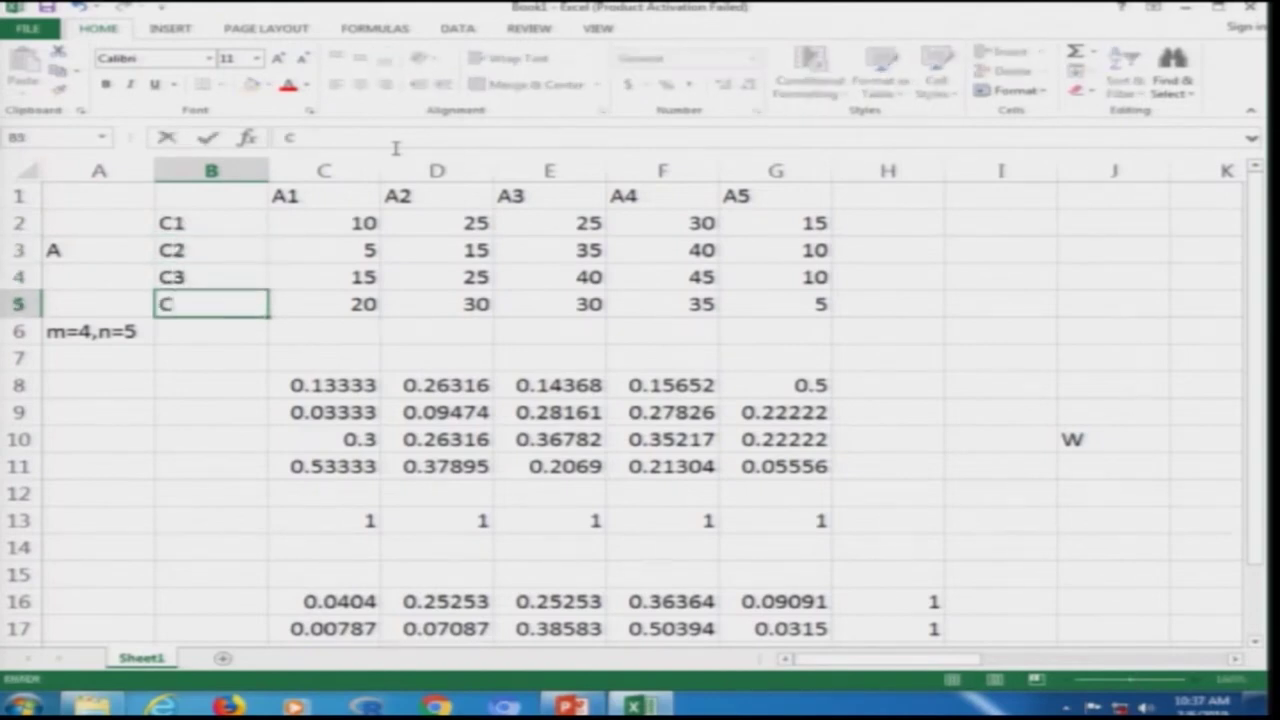
# Step: Replace the row labels of matrix A in cells B2 to B5 with A1, A2, A3 and A4
pyautogui.press('Up')
pyautogui.press('Up')
pyautogui.press('Up')
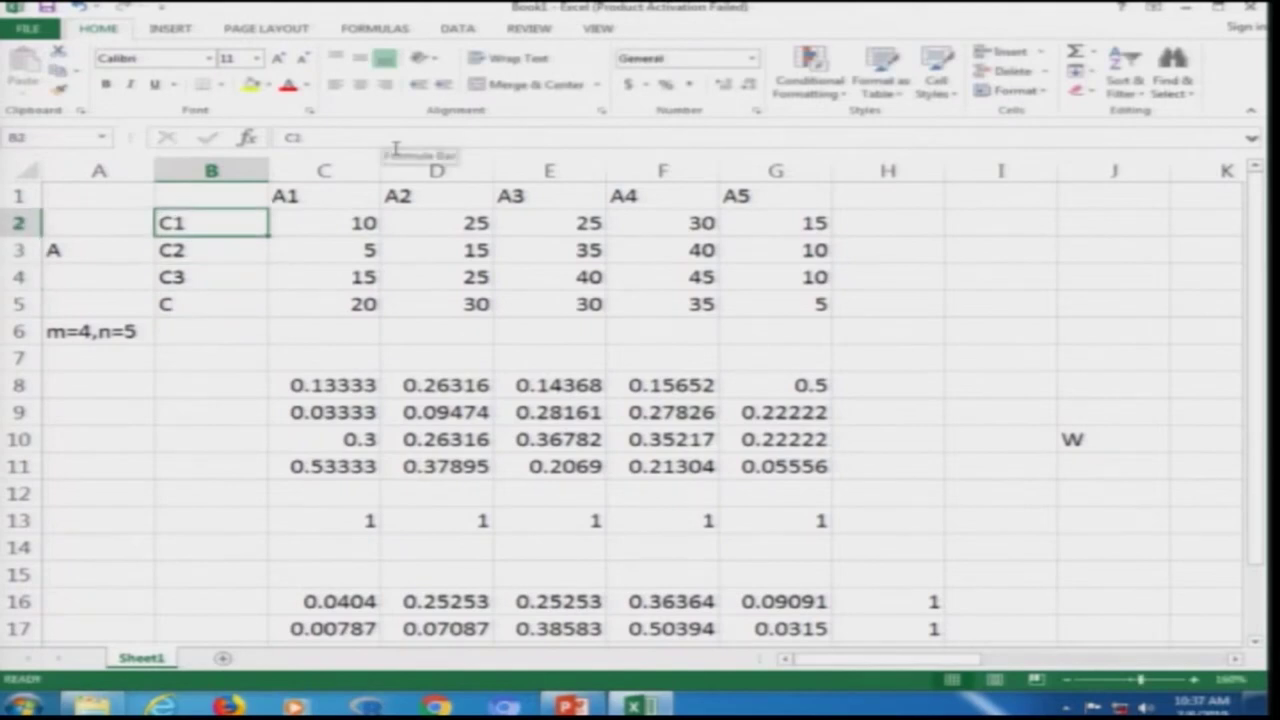
pyautogui.write('A1')
pyautogui.press('Return')
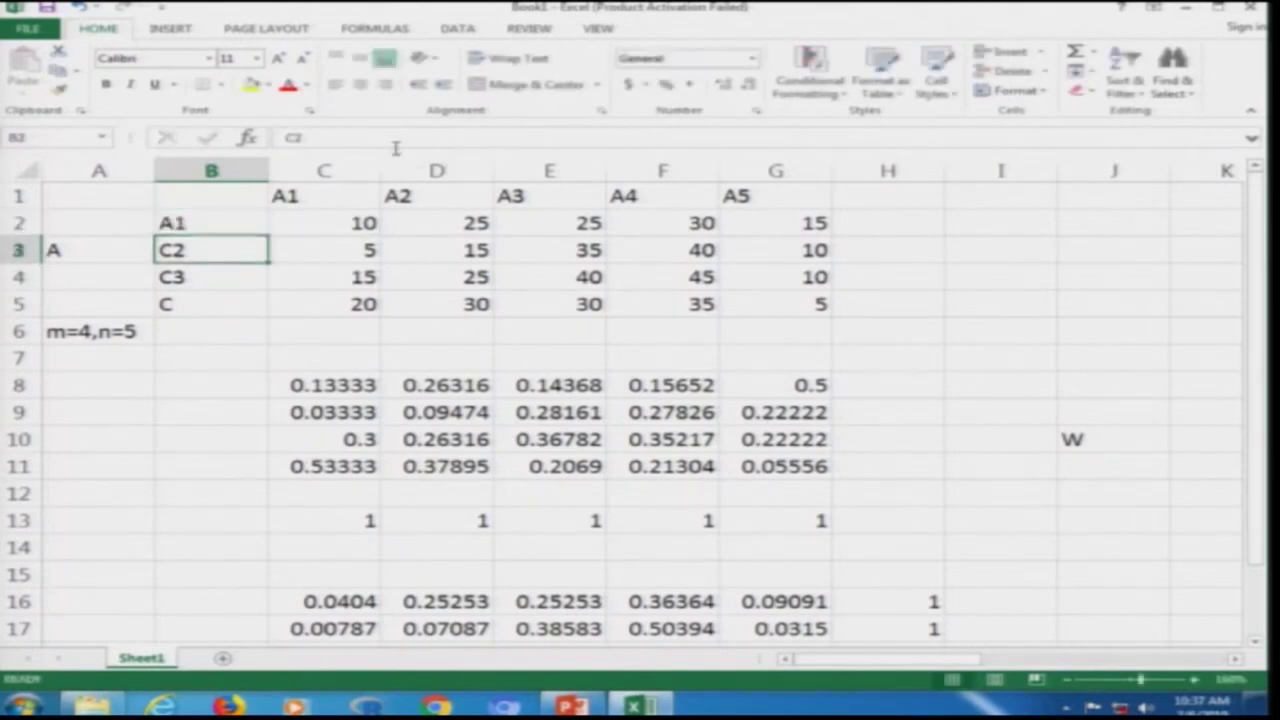
pyautogui.write('A2')
pyautogui.press('Return')
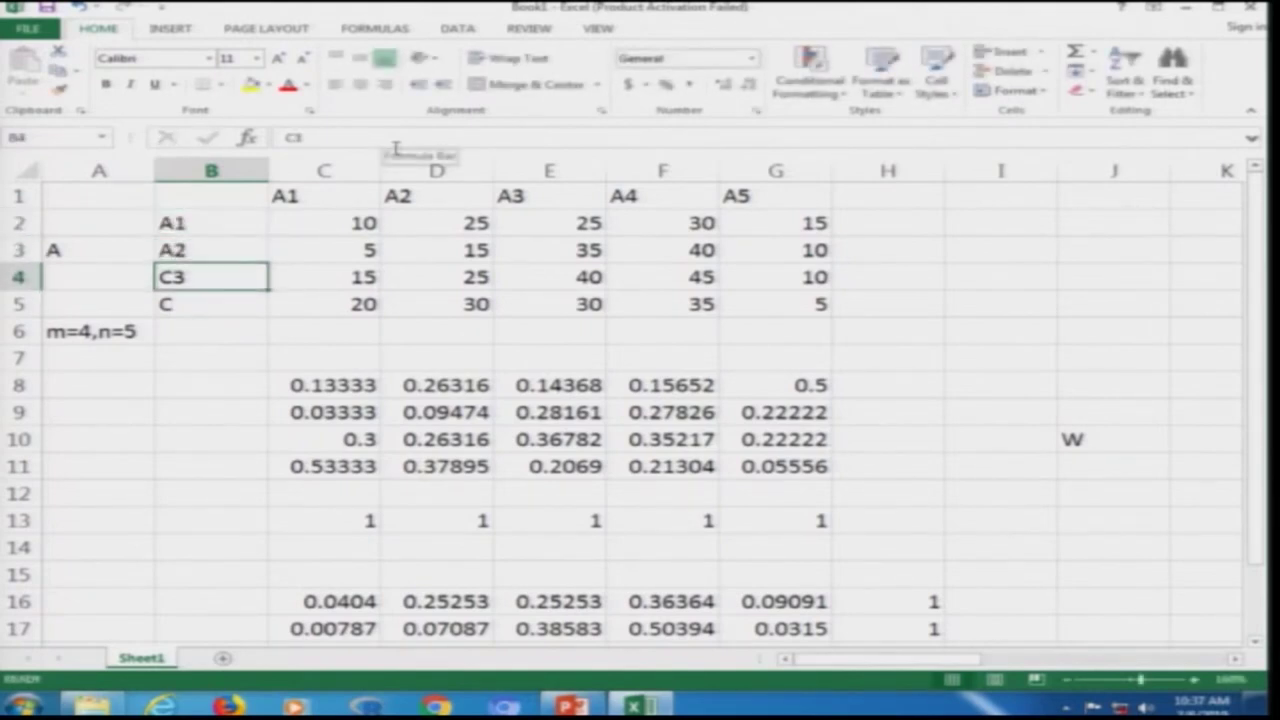
pyautogui.write('A3')
pyautogui.press('Return')
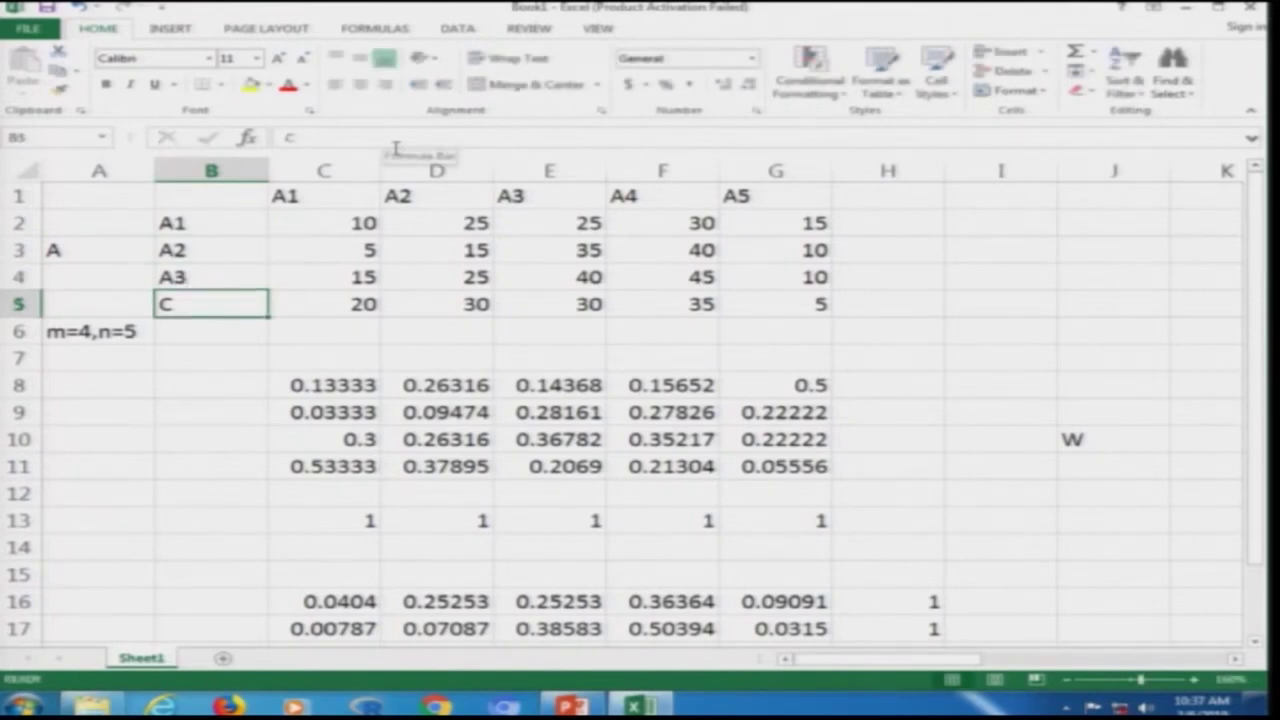
pyautogui.write('A4')
# Step: Replace the column headers of matrix A in cells C1 to G1 with C1, C2, C3, C4 and C5
pyautogui.press('Right')
pyautogui.press('Up')
pyautogui.press('Up')
pyautogui.press('Up')
pyautogui.press('Up')
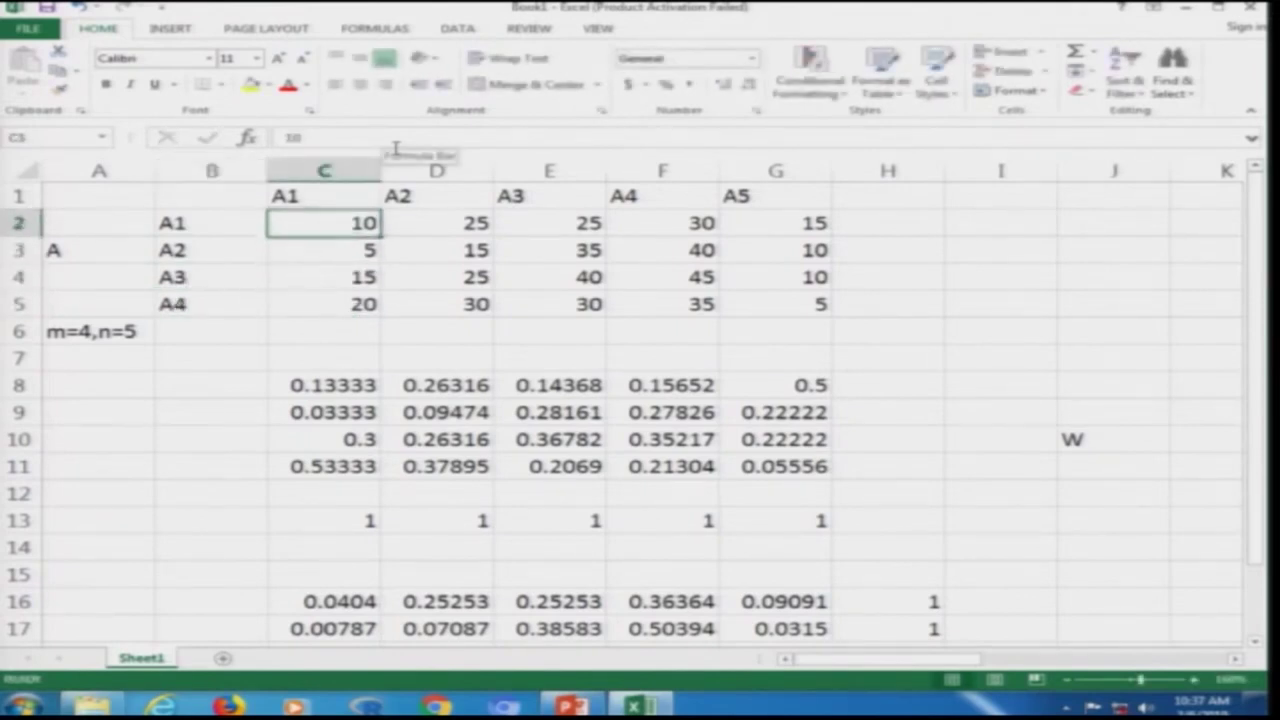
pyautogui.write('C1')
pyautogui.press('Right')
pyautogui.write('C2')
pyautogui.press('Right')
pyautogui.write('C3')
pyautogui.press('Right')
pyautogui.write('C4')
pyautogui.press('Right')
pyautogui.write('C5')
pyautogui.press('Right')
# Step: Go through the values of matrix A's row A1 from cell C2 to G2
pyautogui.press('Left')
pyautogui.press('Left')
pyautogui.press('Left')
pyautogui.press('Left')
pyautogui.press('Left')
pyautogui.press('Down')
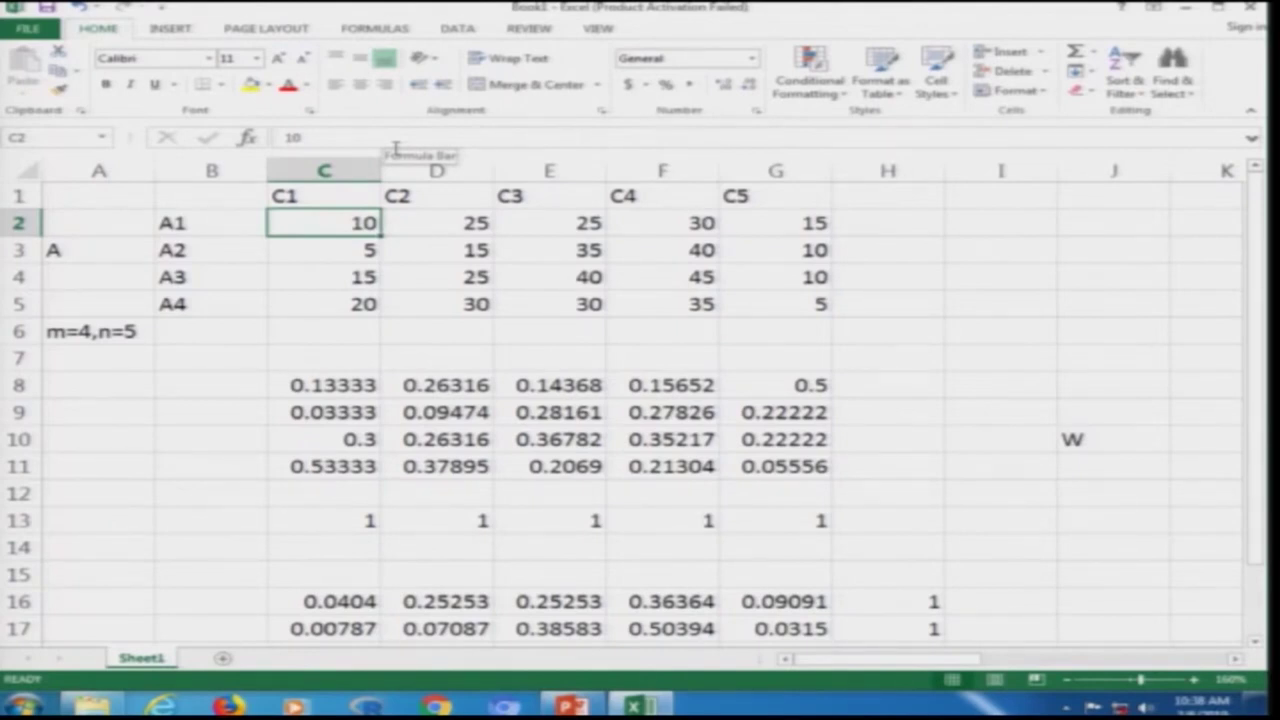
pyautogui.press('Right')
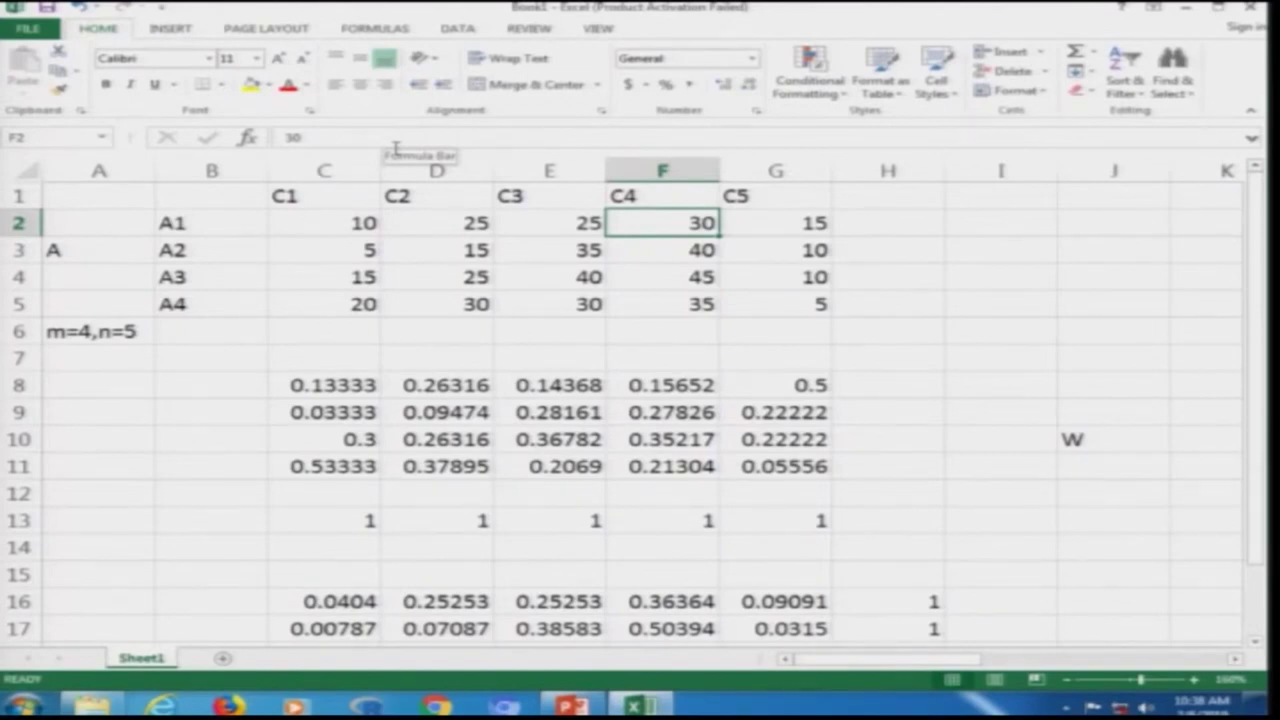
pyautogui.press('Right')
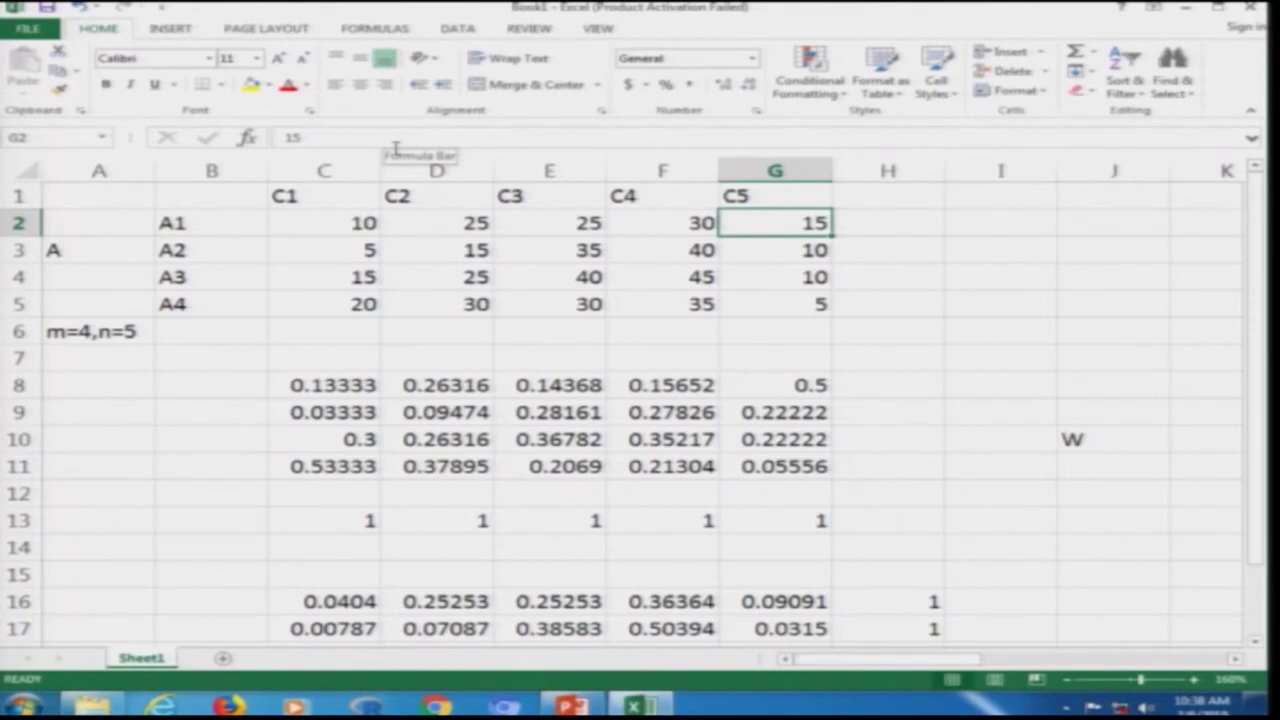
# Step: Go through the values of matrix A's row A2 from cell C3 to G3
pyautogui.press('Left')
pyautogui.press('Left')
pyautogui.press('Left')
pyautogui.press('Left')
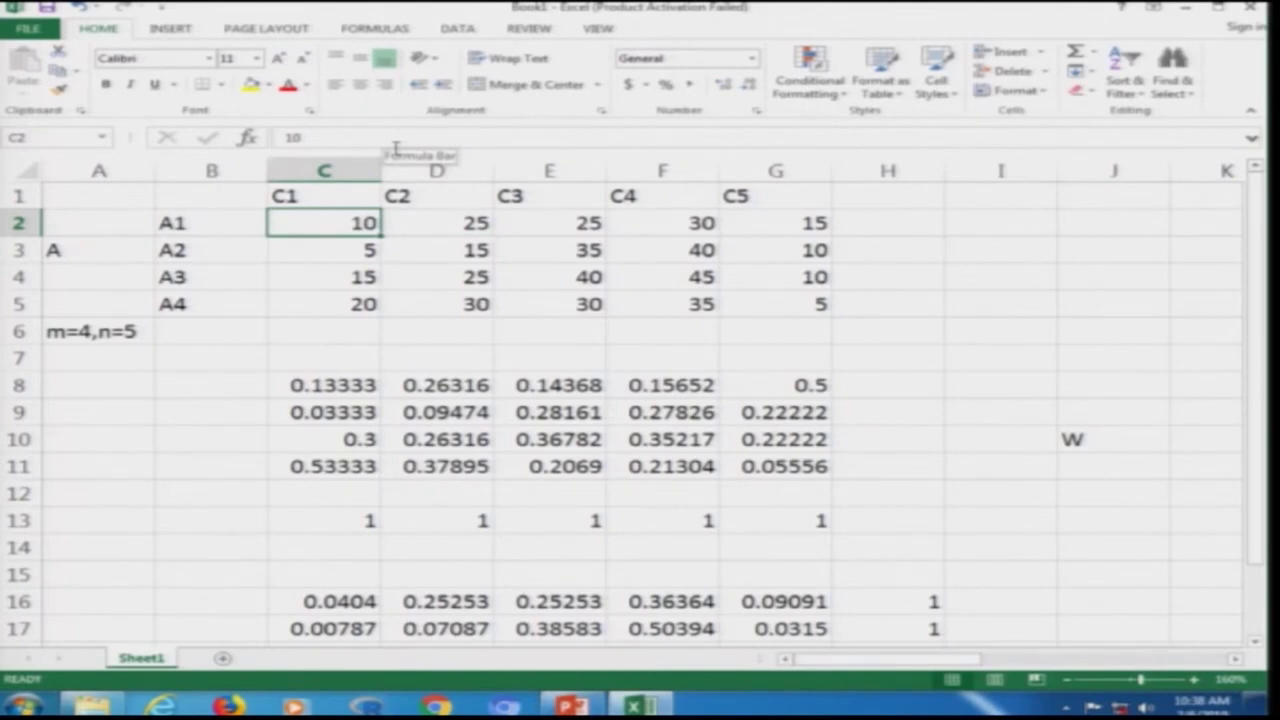
pyautogui.press('Down')
pyautogui.press('Right')
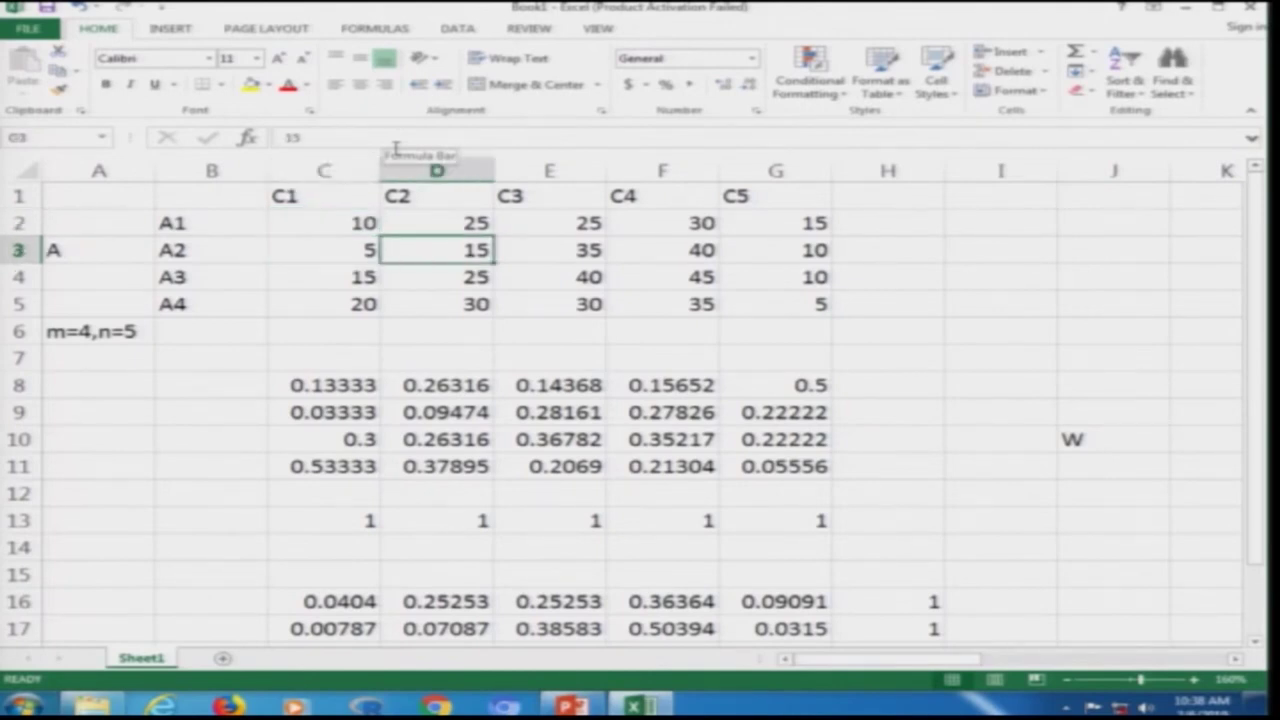
pyautogui.press('Right')
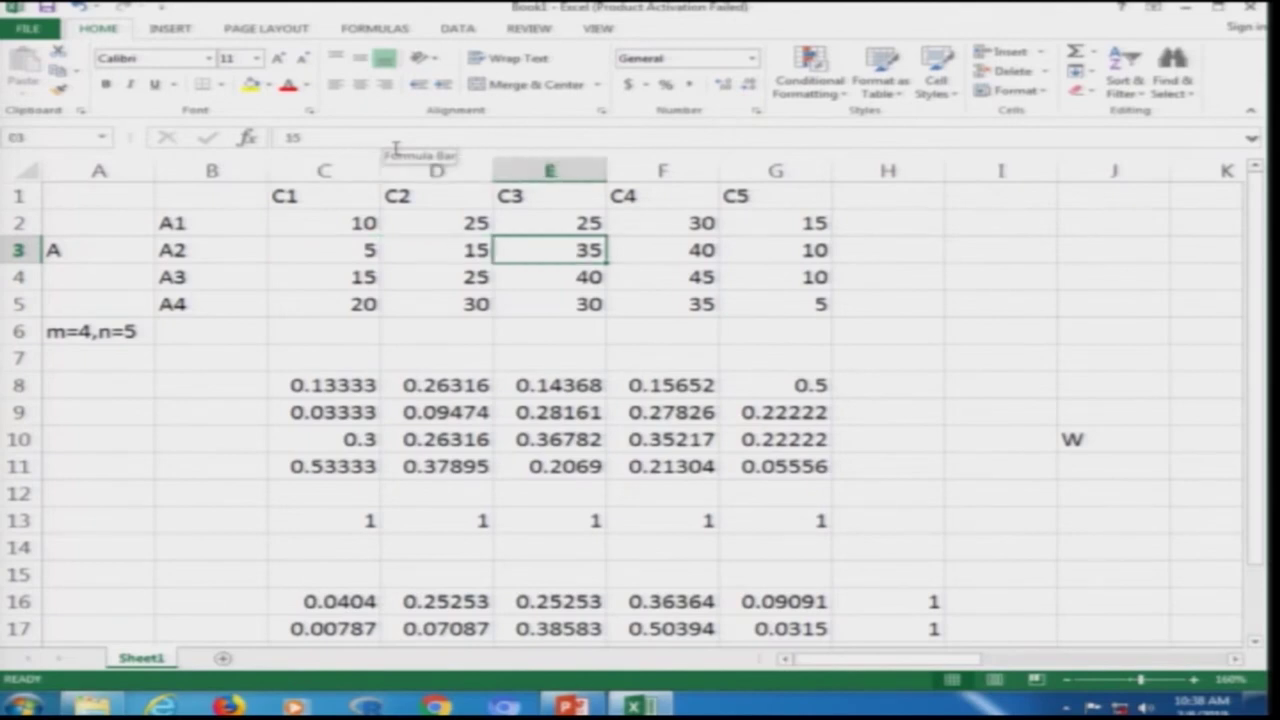
pyautogui.press('Right')
pyautogui.press('Right')
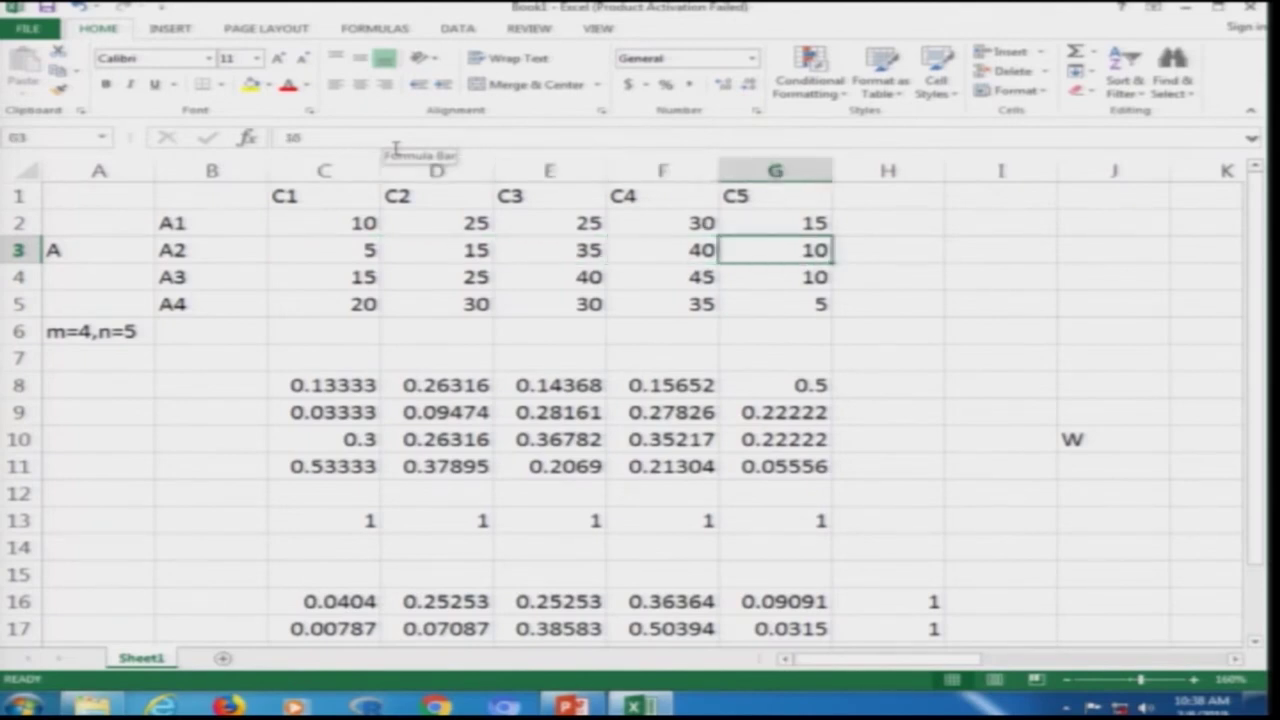
# Step: Go through the values of matrix A's row A3 from cell C4 to G4
pyautogui.press('Down')
pyautogui.press('Left')
pyautogui.press('Left')
pyautogui.press('Left')
pyautogui.press('Left')
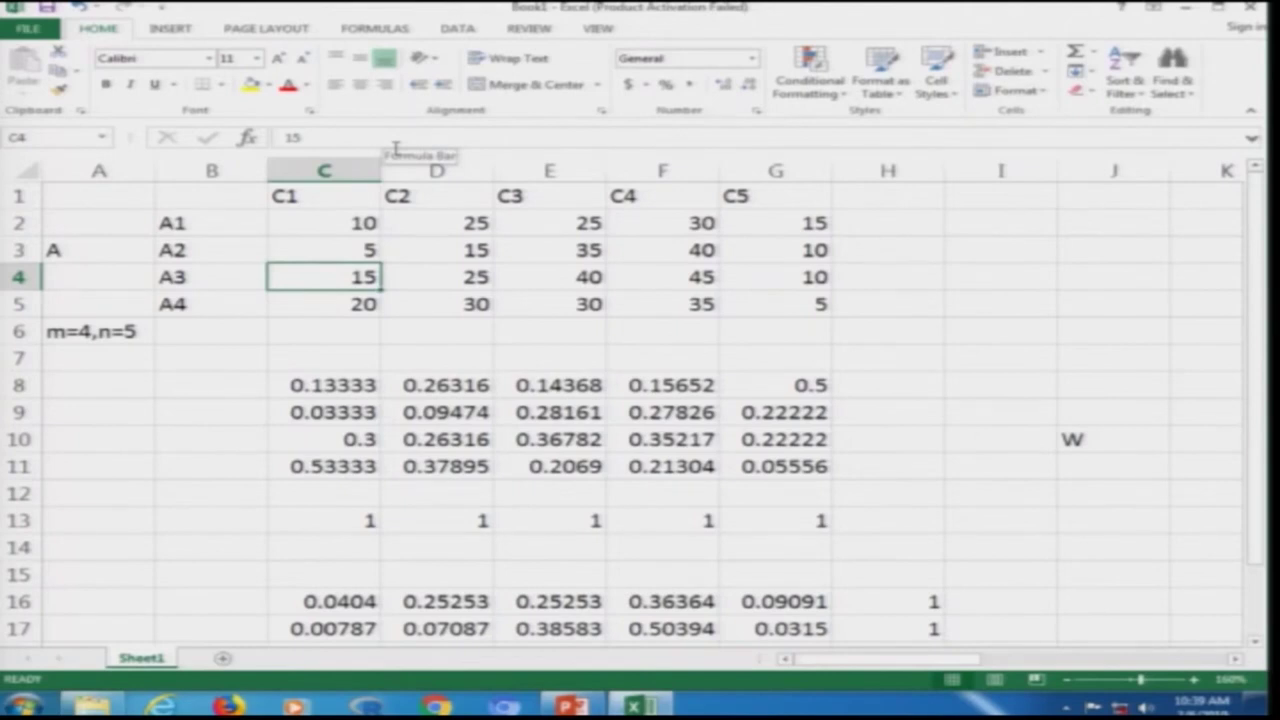
pyautogui.press('Right')
pyautogui.press('Right')
pyautogui.press('Left')
pyautogui.press('Right')
pyautogui.press('Right')
pyautogui.press('Right')
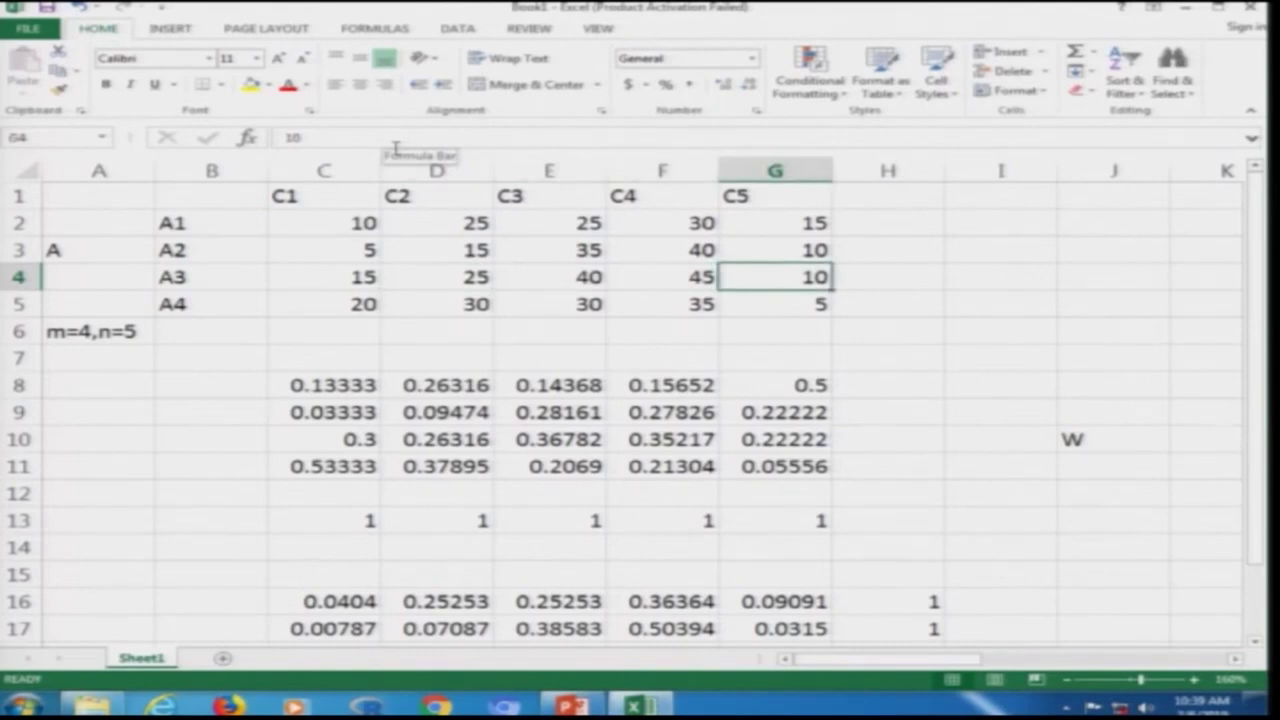
# Step: Go through the values of matrix A's row A4 from cell C5 to G5
pyautogui.press('Down')
pyautogui.press('Left')
pyautogui.press('Left')
pyautogui.press('Left')
pyautogui.press('Left')
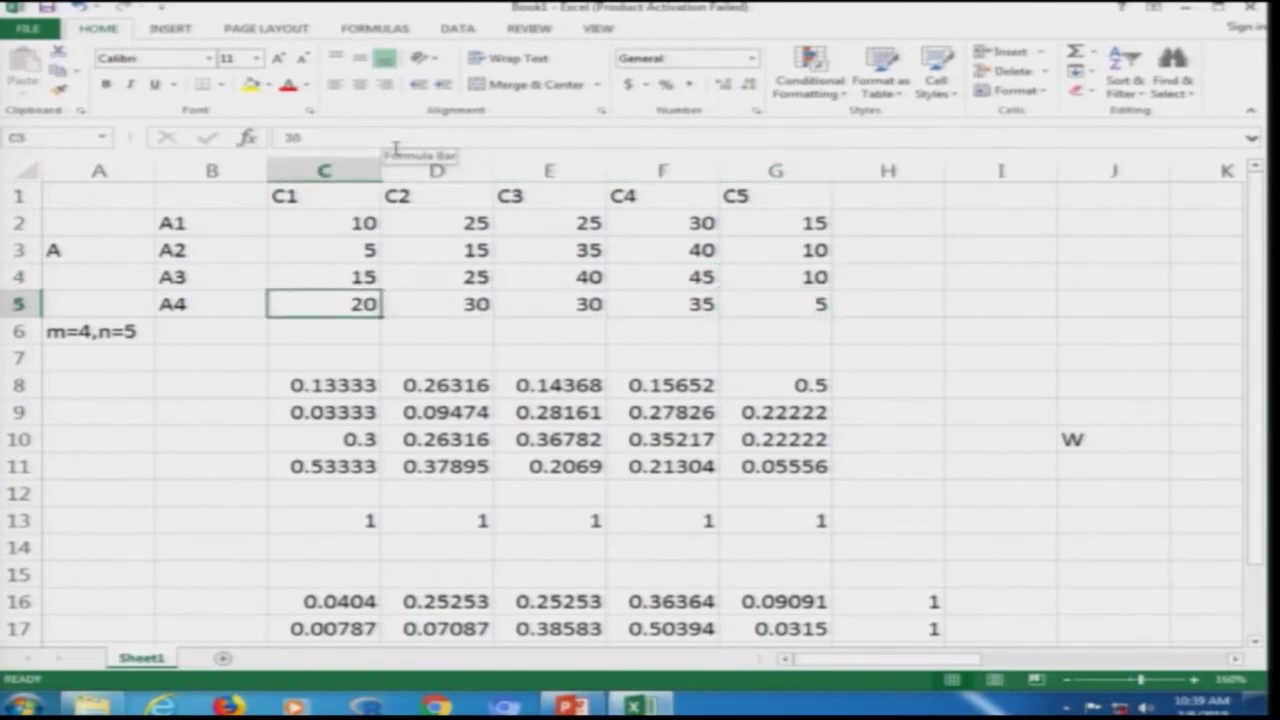
pyautogui.press('Right')
pyautogui.press('Right')
pyautogui.press('Right')
pyautogui.press('Right')
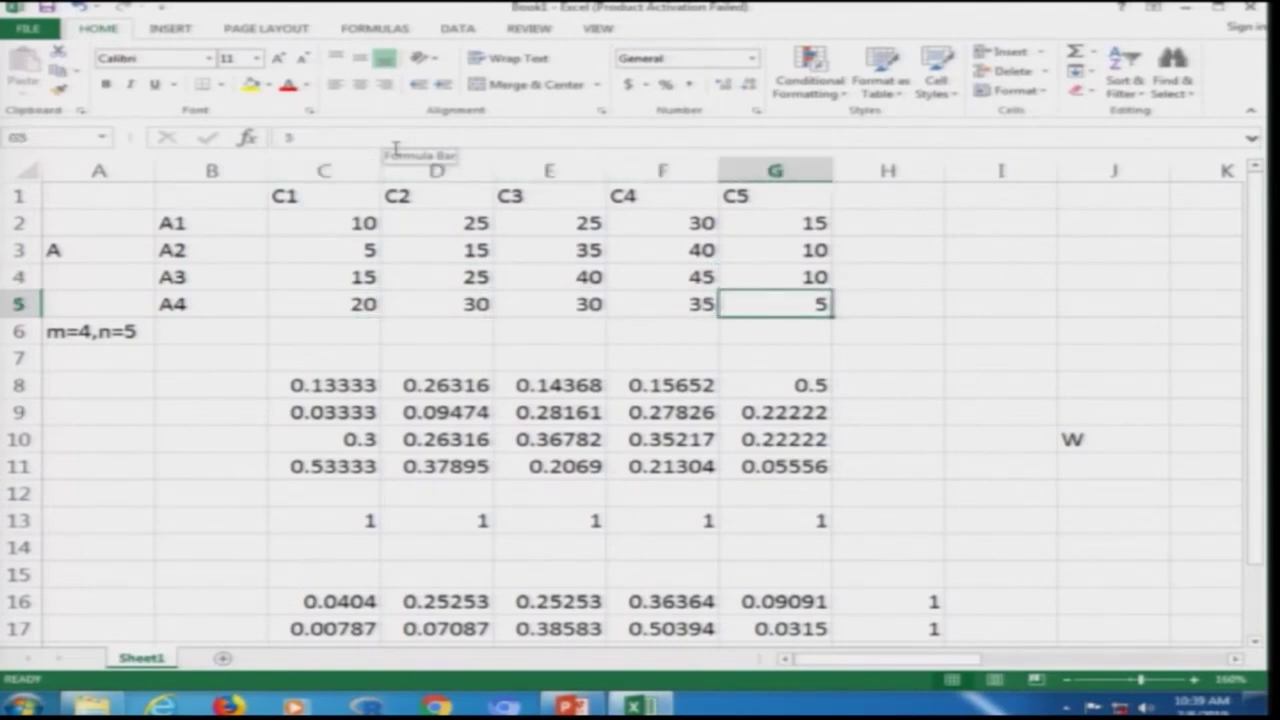
# Step: Examine the formula in cell C8 of the second matrix and its source value in cell C2
pyautogui.press('Left')
pyautogui.press('Left')
pyautogui.press('Left')
pyautogui.press('Left')
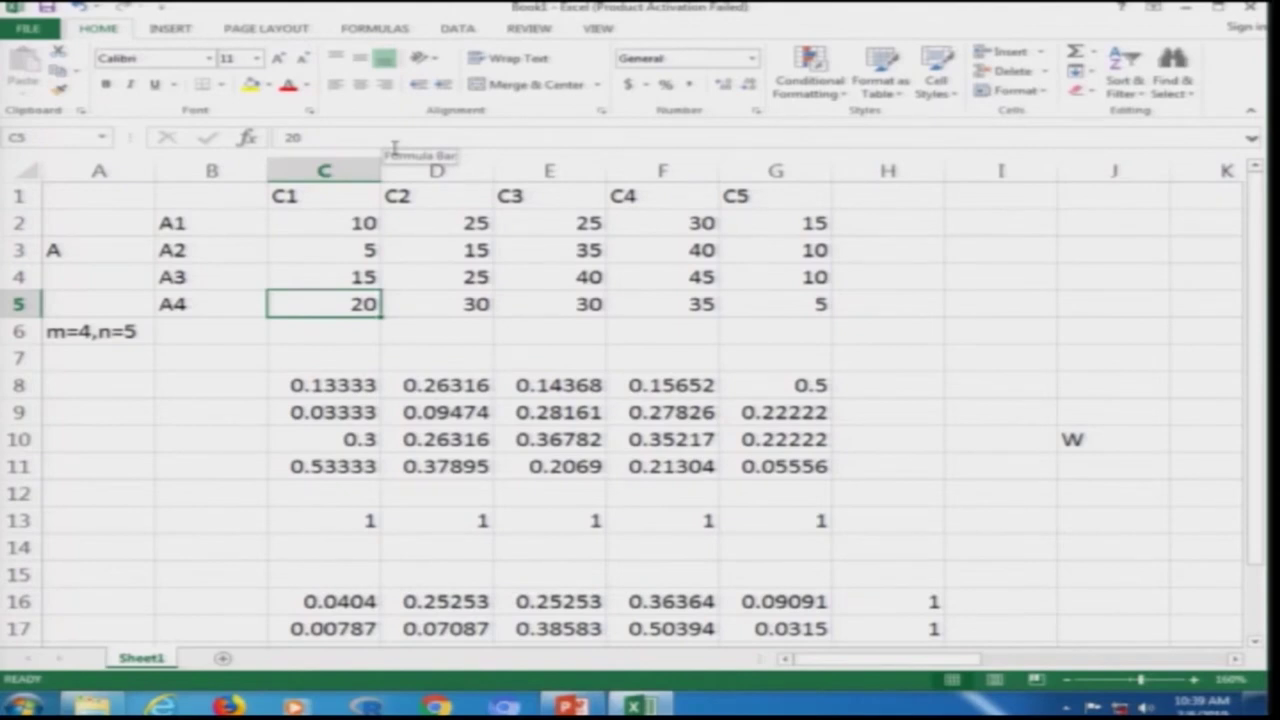
pyautogui.press('Down')
pyautogui.press('Down')
pyautogui.press('Down')
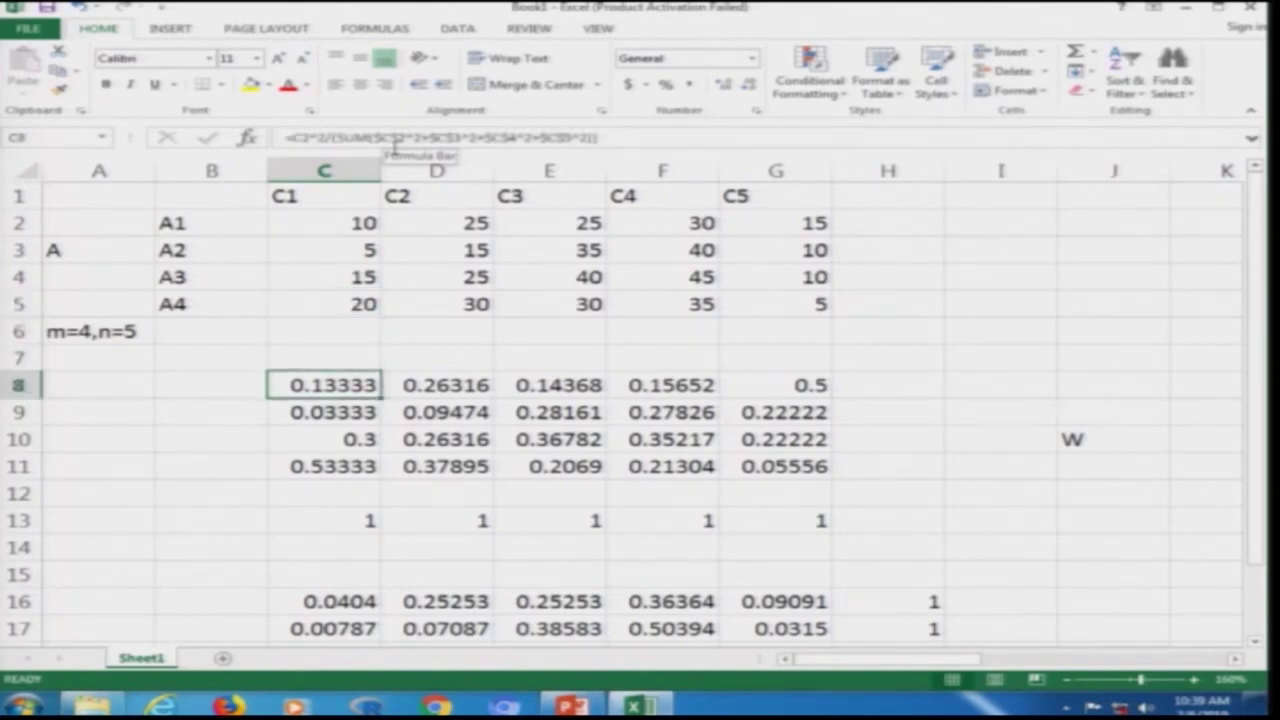
pyautogui.press('F2')
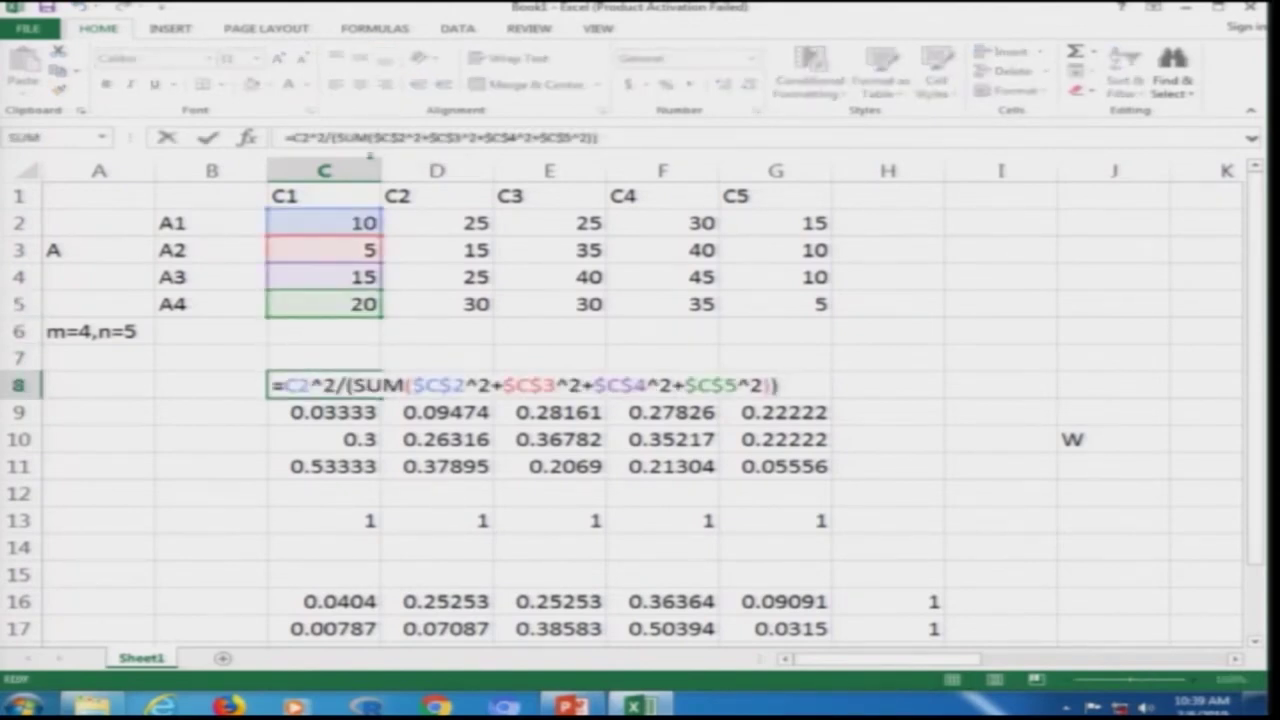
pyautogui.click(329, 226)
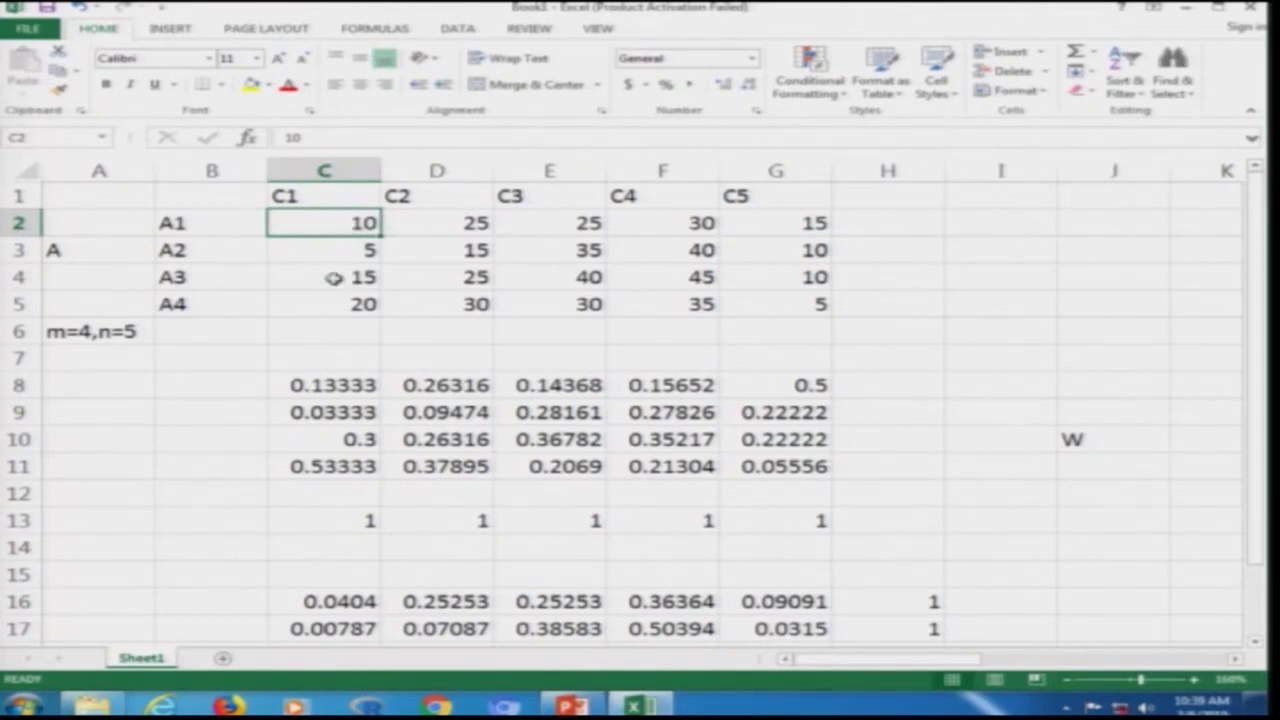
# Step: Reopen the formula in cell C8 and review how it references matrix A's first column
pyautogui.click(320, 386)
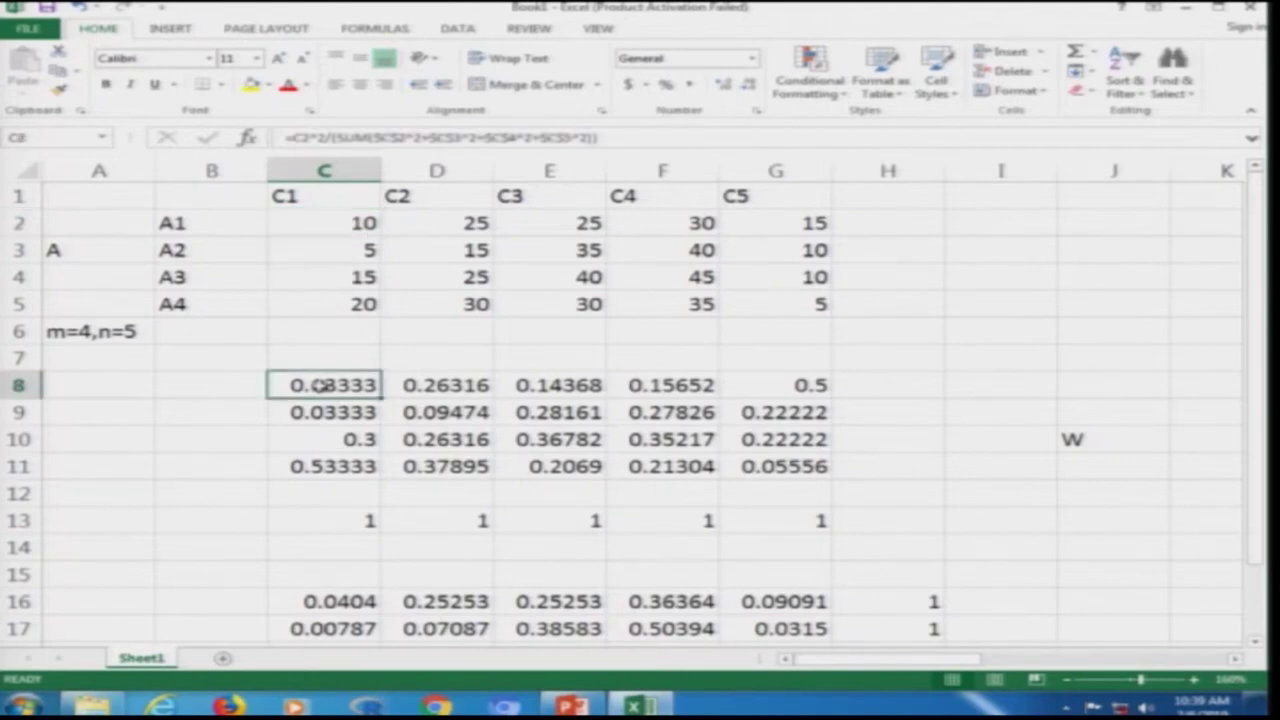
pyautogui.doubleClick(320, 386)
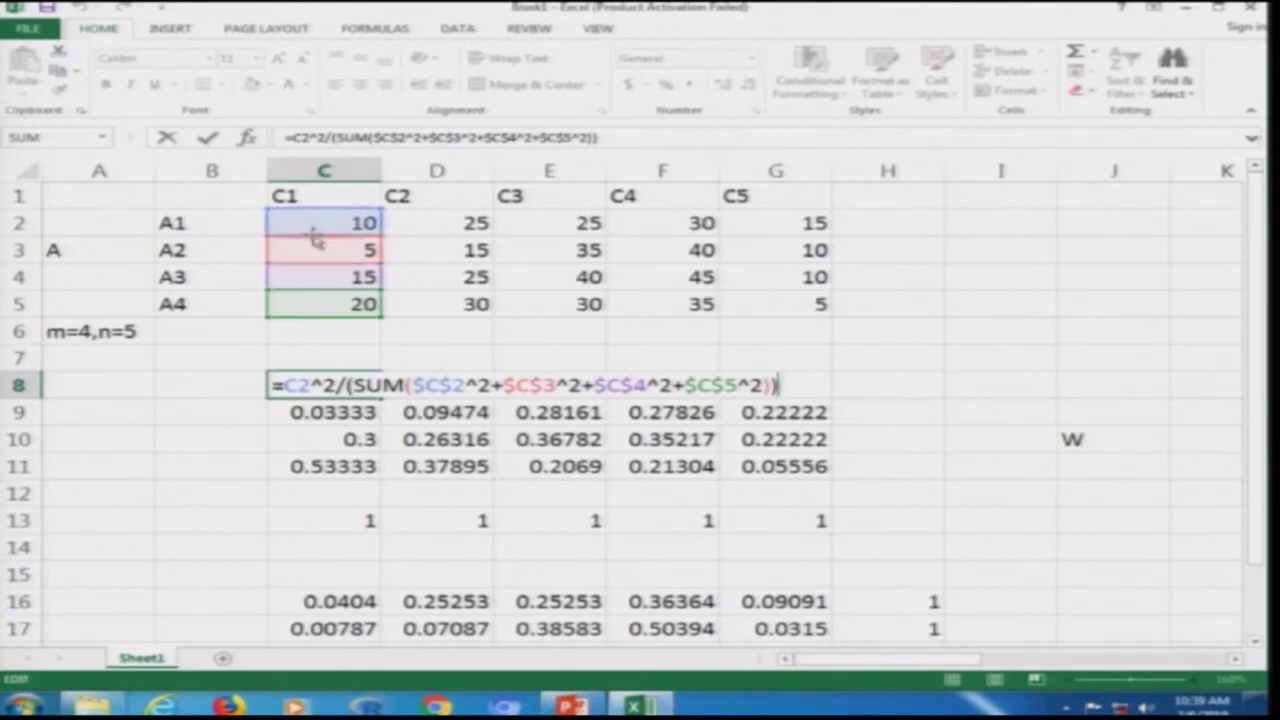
pyautogui.press('Escape')
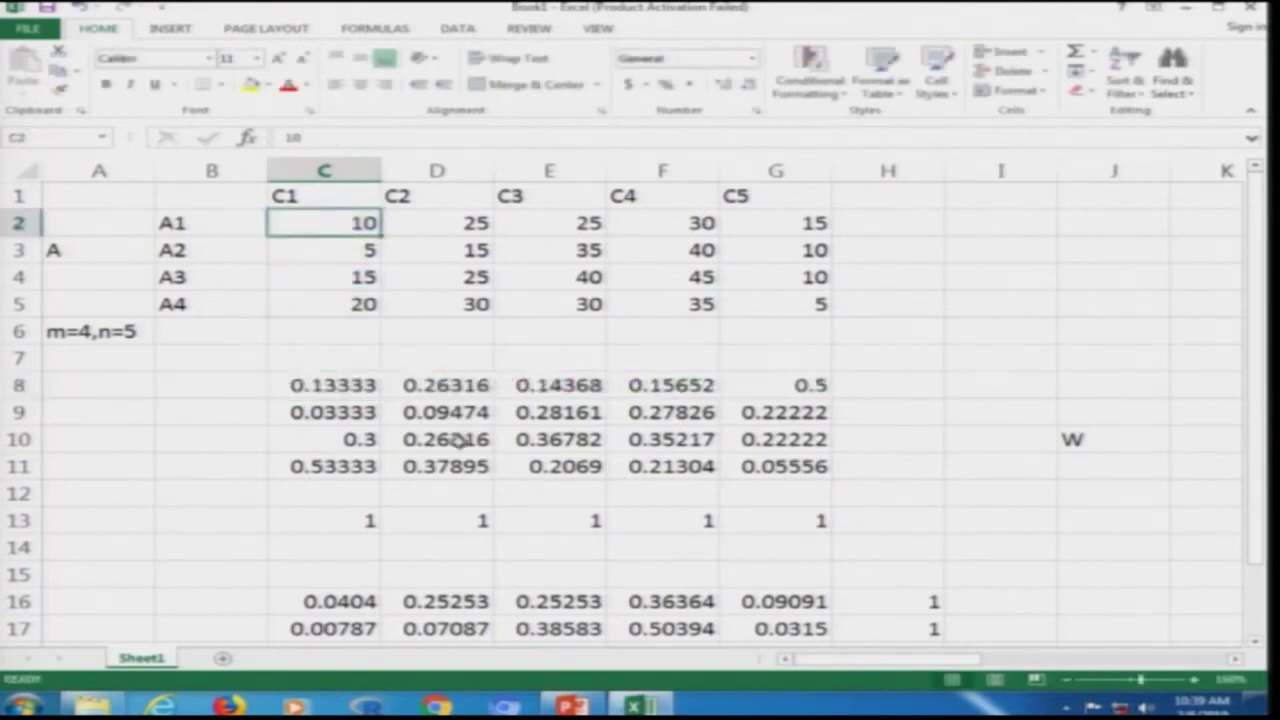
pyautogui.doubleClick(350, 385)
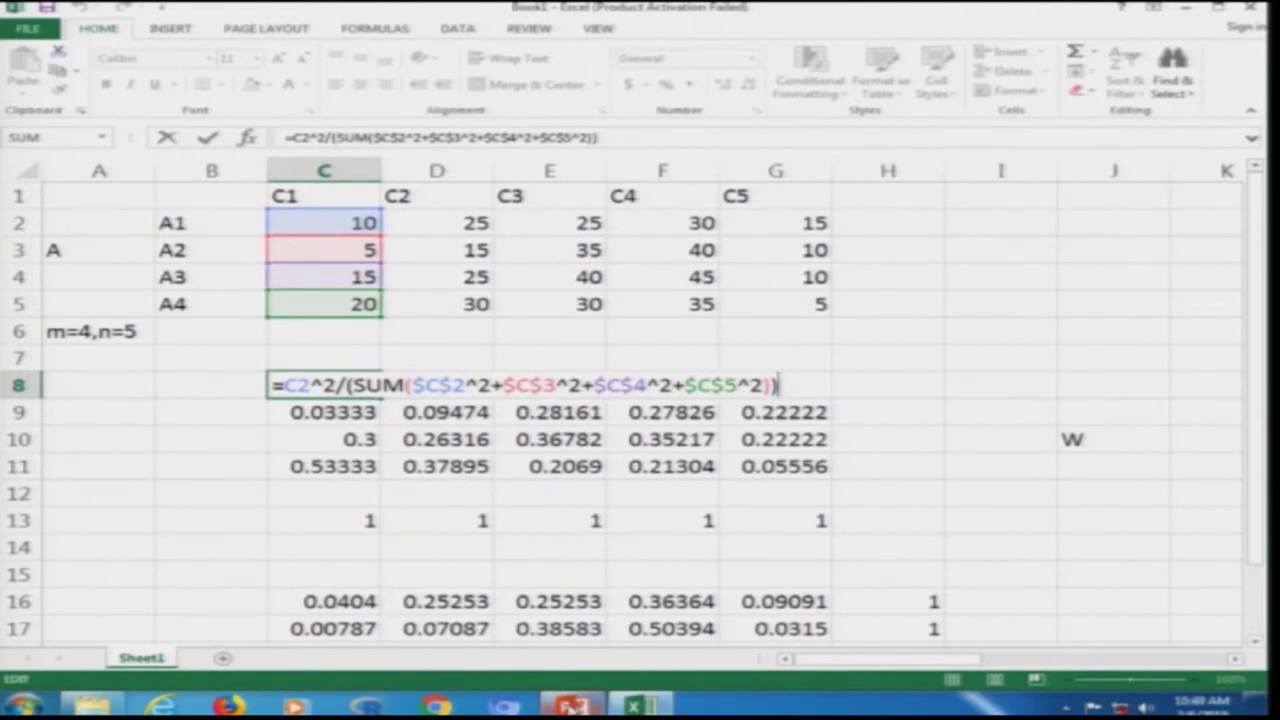
pyautogui.moveTo(572, 706)
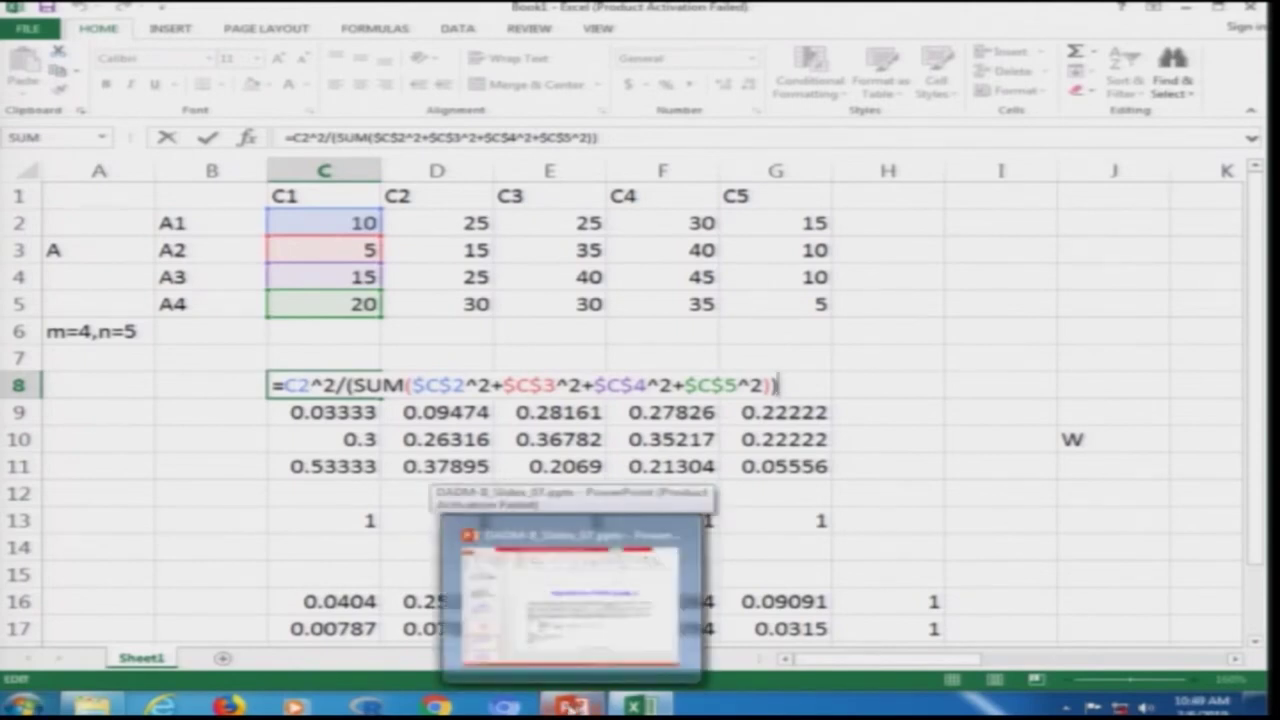
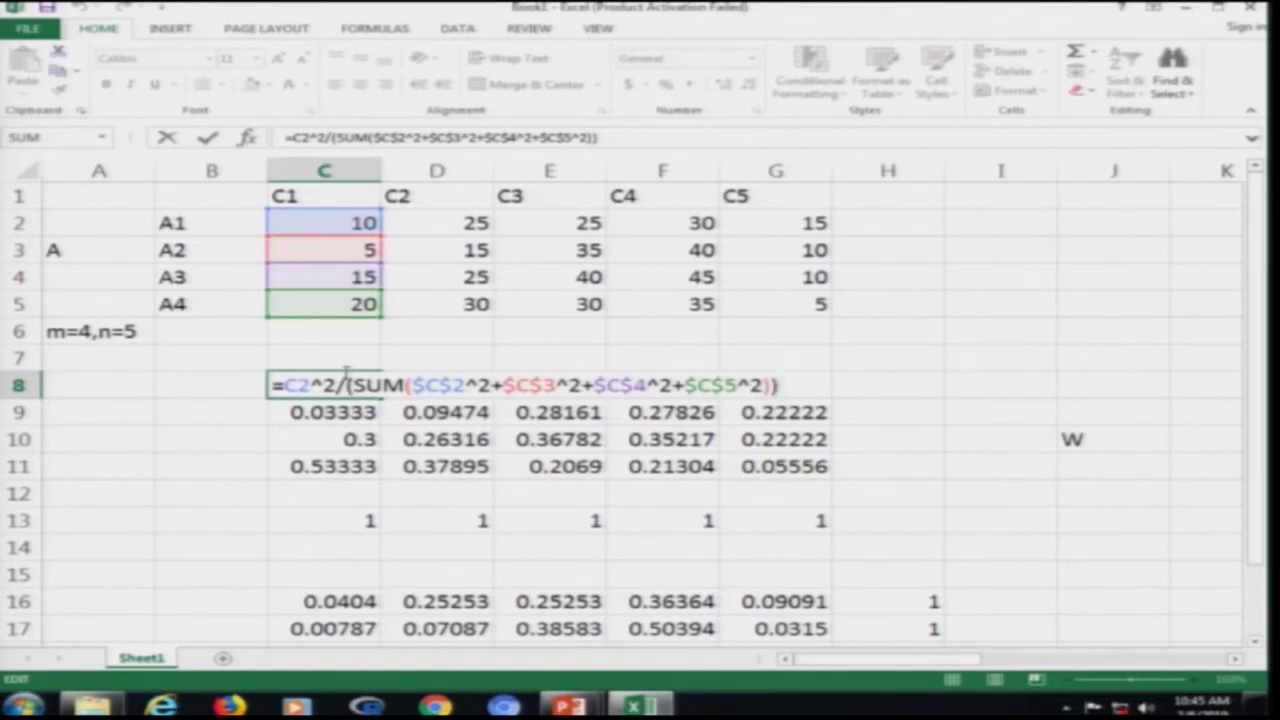
pyautogui.press('Return')
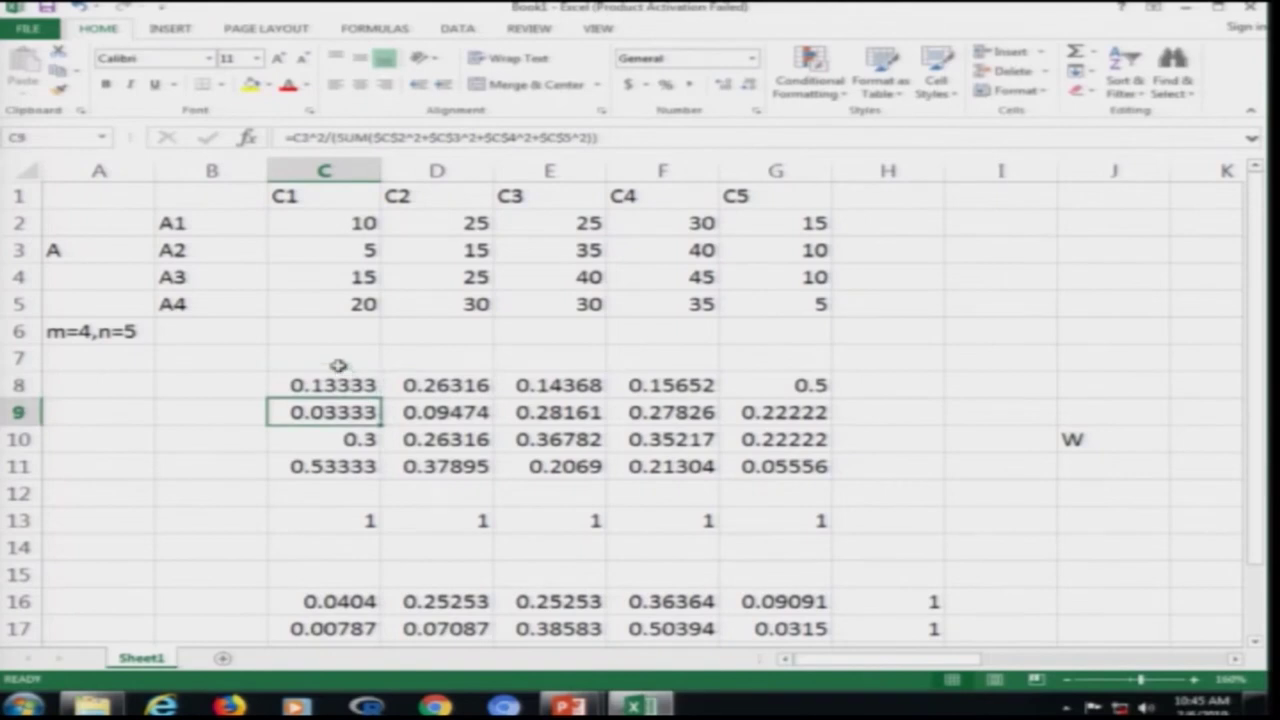
# Step: Examine the formulas in cells C9, C10 and C11 and the matrix A cells they reference
pyautogui.press('F2')
pyautogui.press('Escape')
pyautogui.press('Down')
pyautogui.press('F2')
pyautogui.press('Escape')
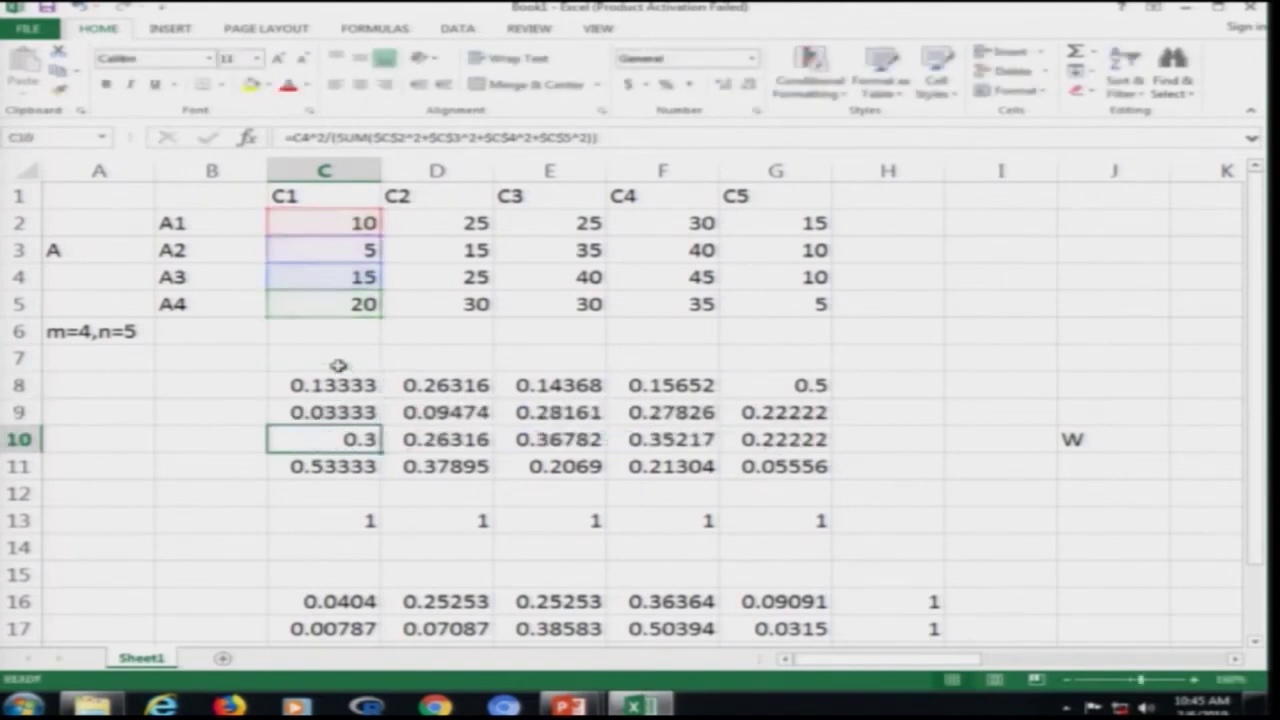
pyautogui.press('Down')
pyautogui.press('F2')
pyautogui.press('Escape')
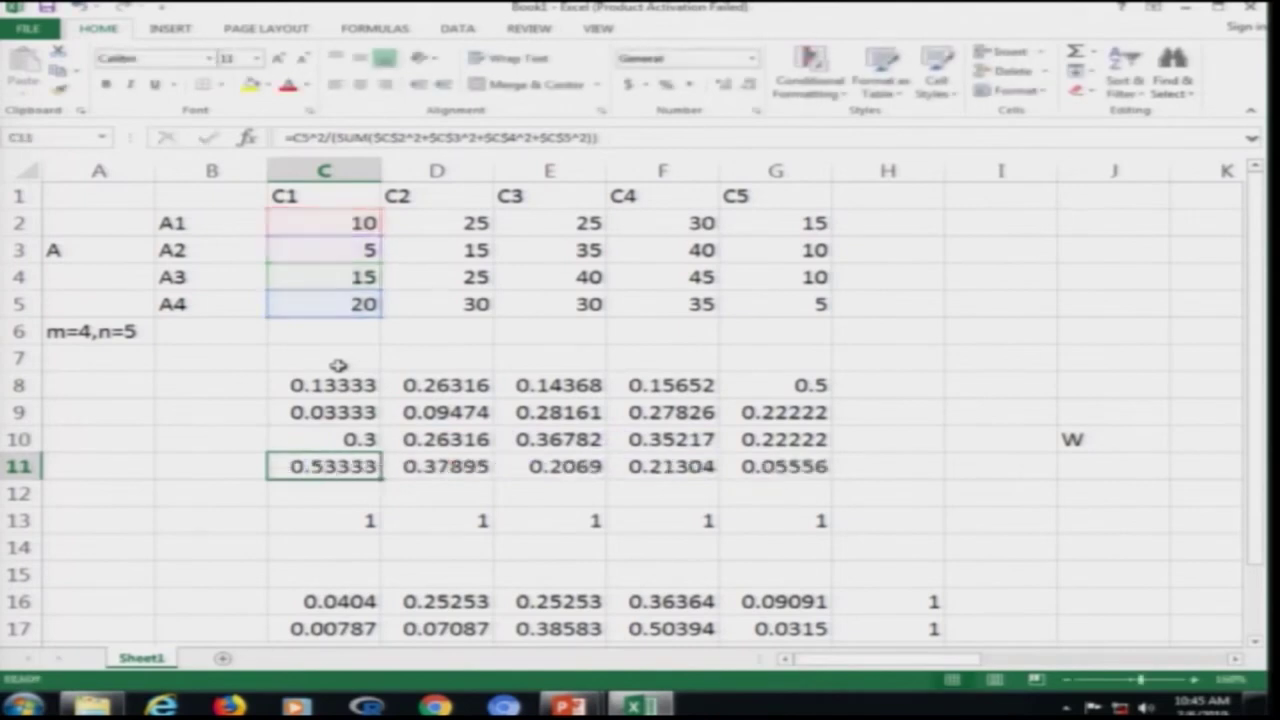
# Step: Examine the formulas in cells D8 through D11 and how they reference matrix A's C2 column
pyautogui.press('Up')
pyautogui.press('Up')
pyautogui.press('Up')
pyautogui.press('Right')
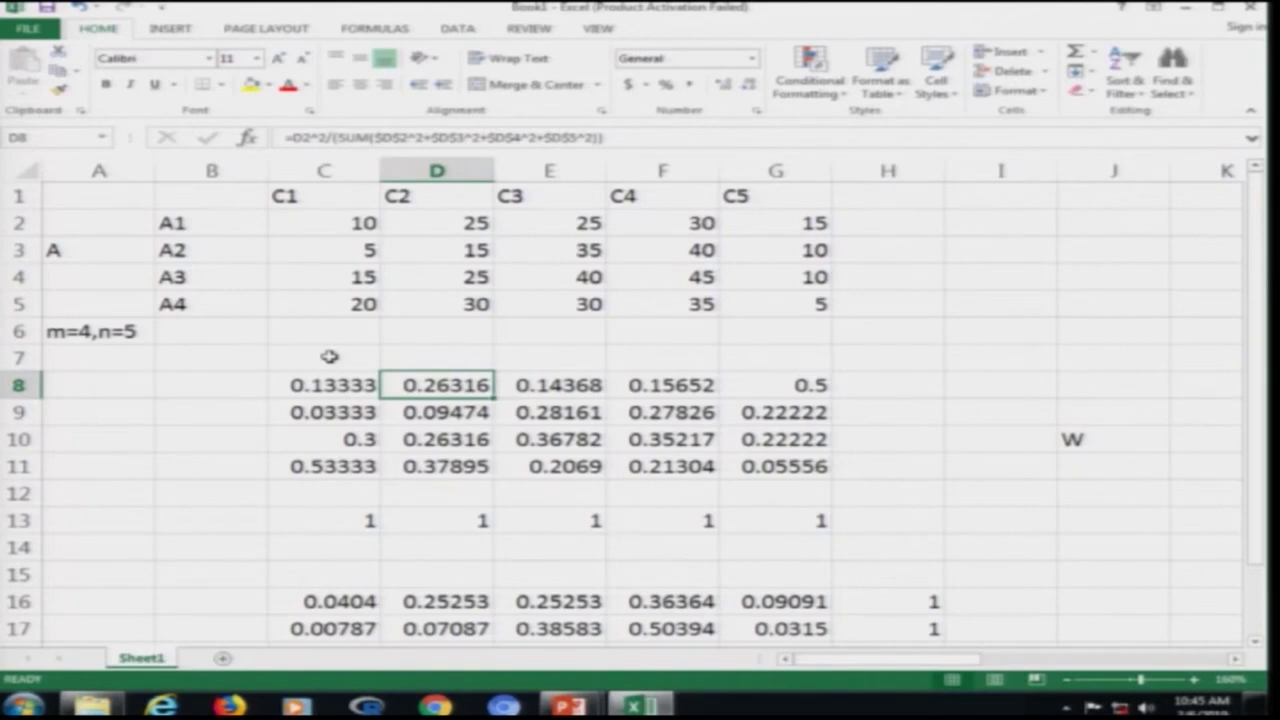
pyautogui.press('F2')
pyautogui.press('Return')
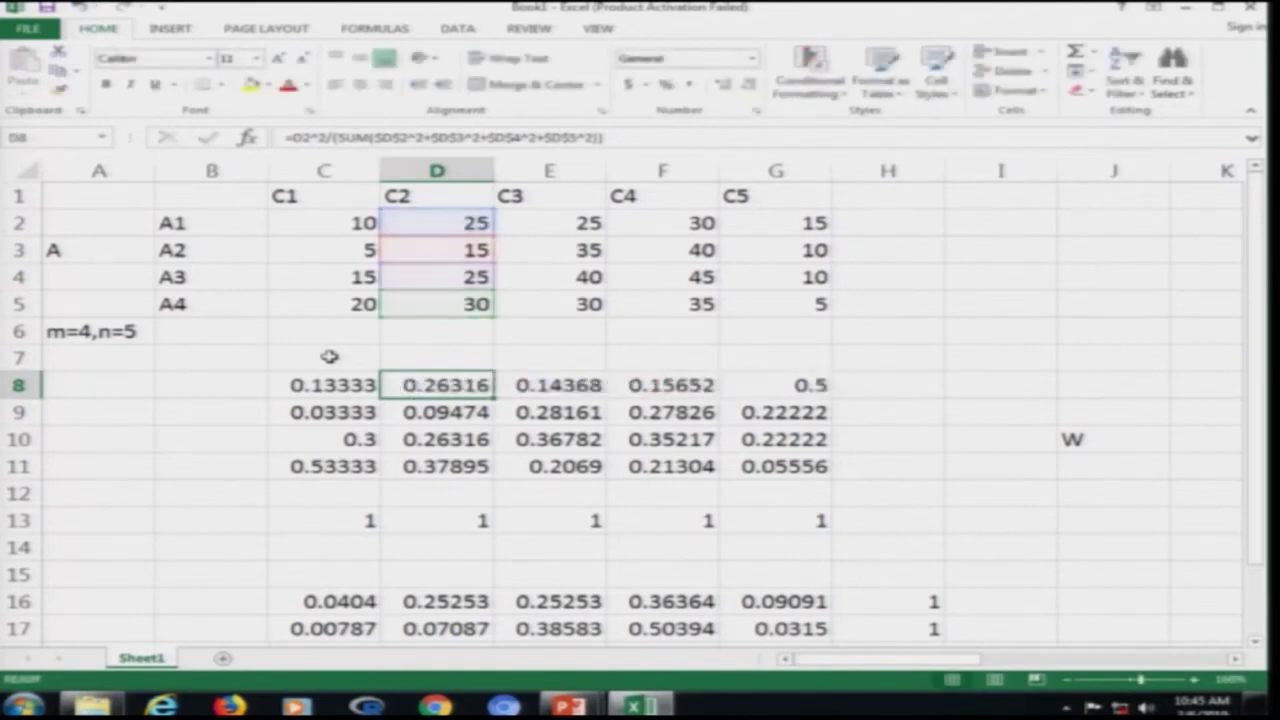
pyautogui.press('F2')
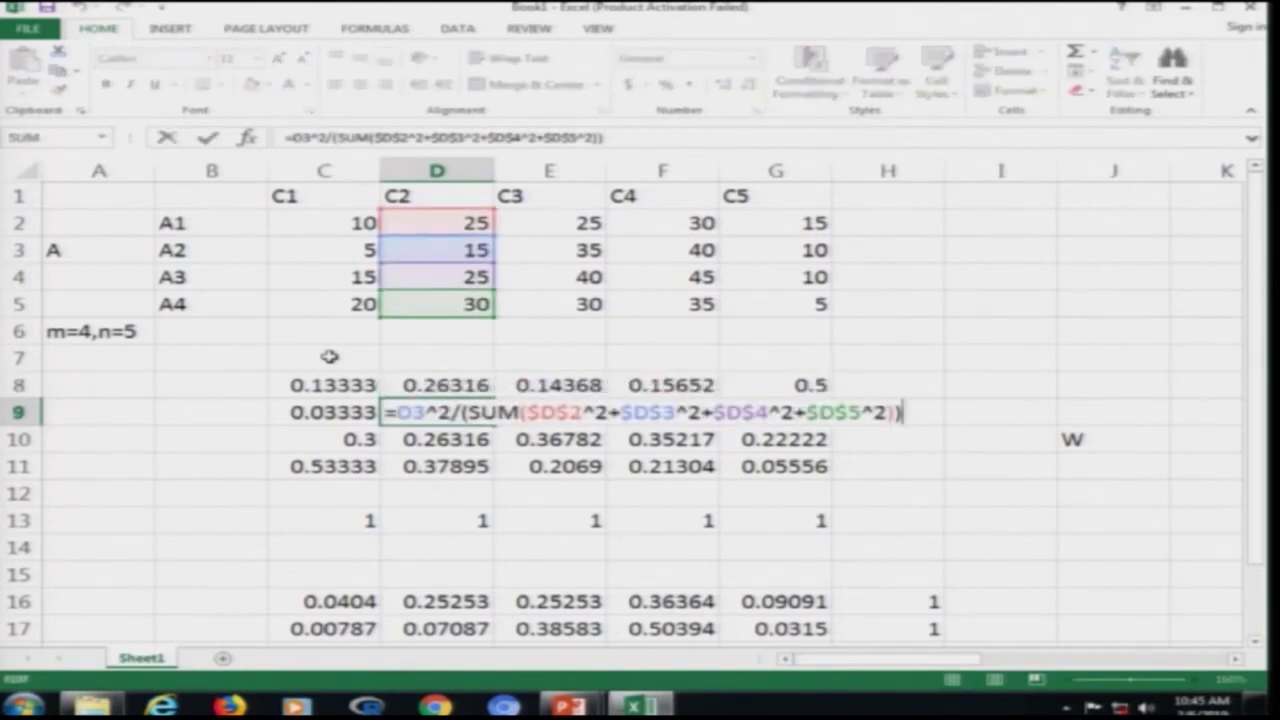
pyautogui.press('Return')
pyautogui.press('F2')
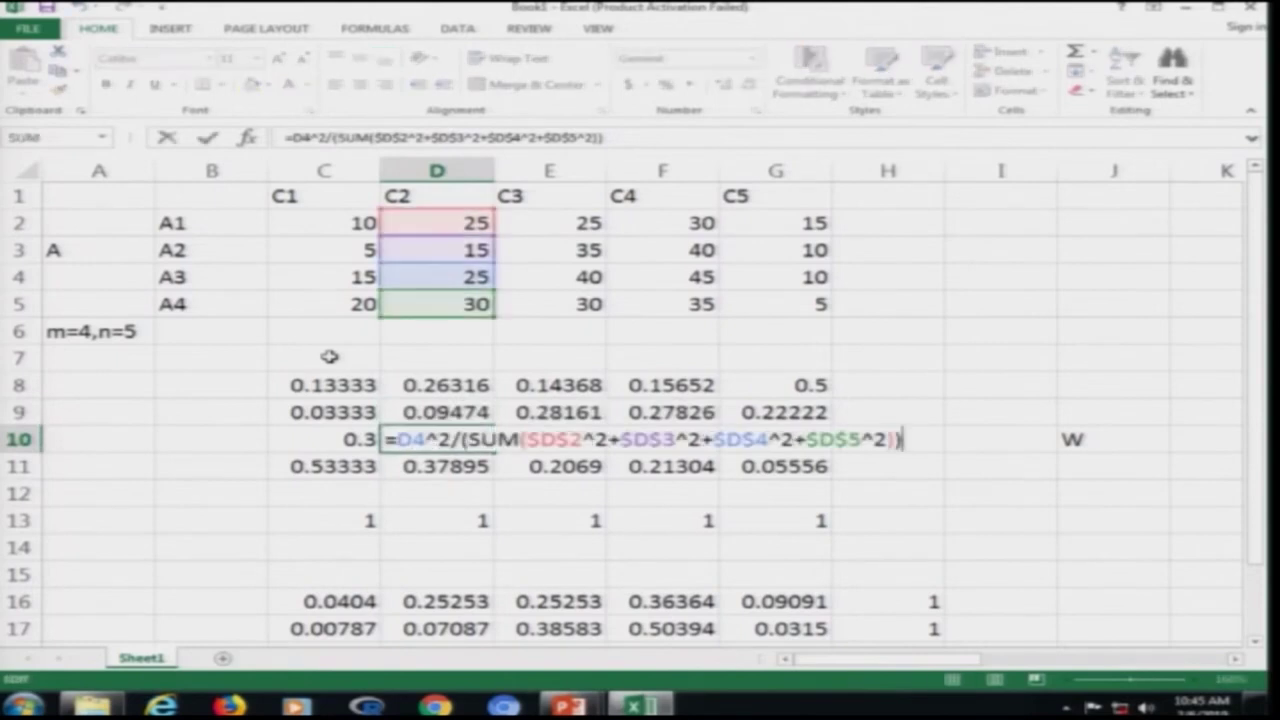
pyautogui.press('Return')
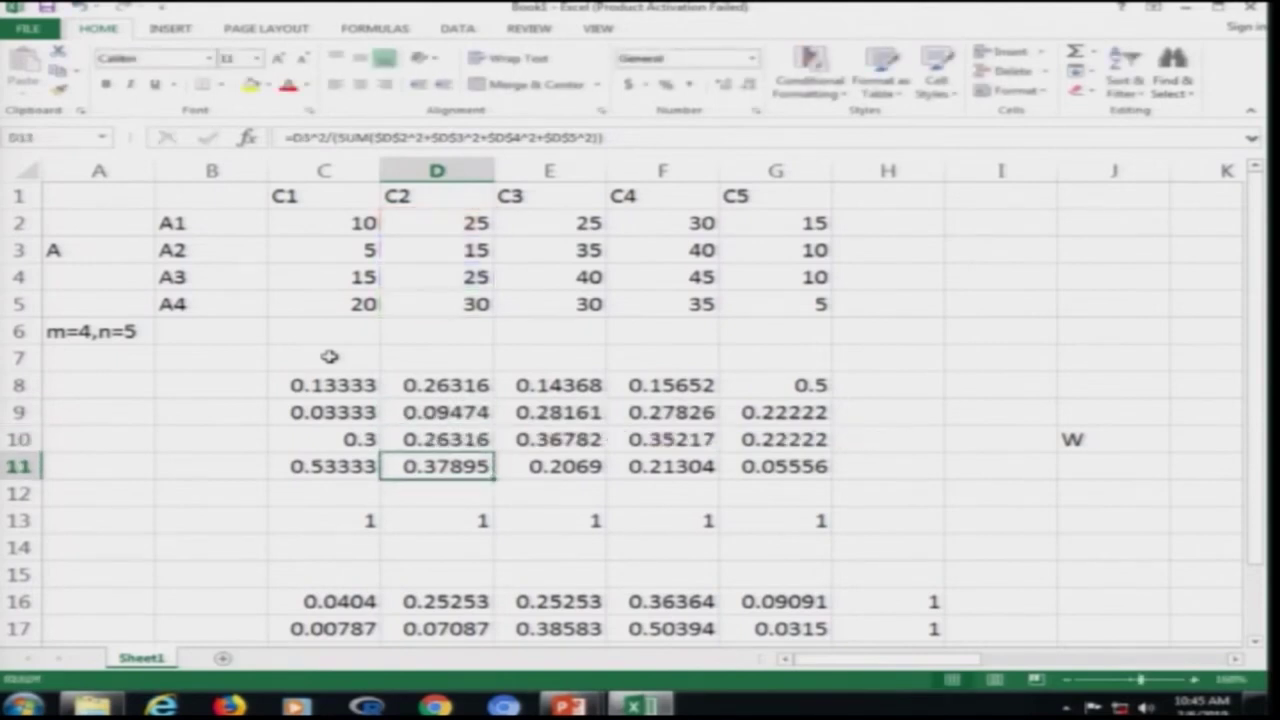
pyautogui.press('F2')
pyautogui.press('Escape')
# Step: Examine the formulas in cells E8 through E11 and the matrix A cells they reference in the C3 column
pyautogui.press('Right')
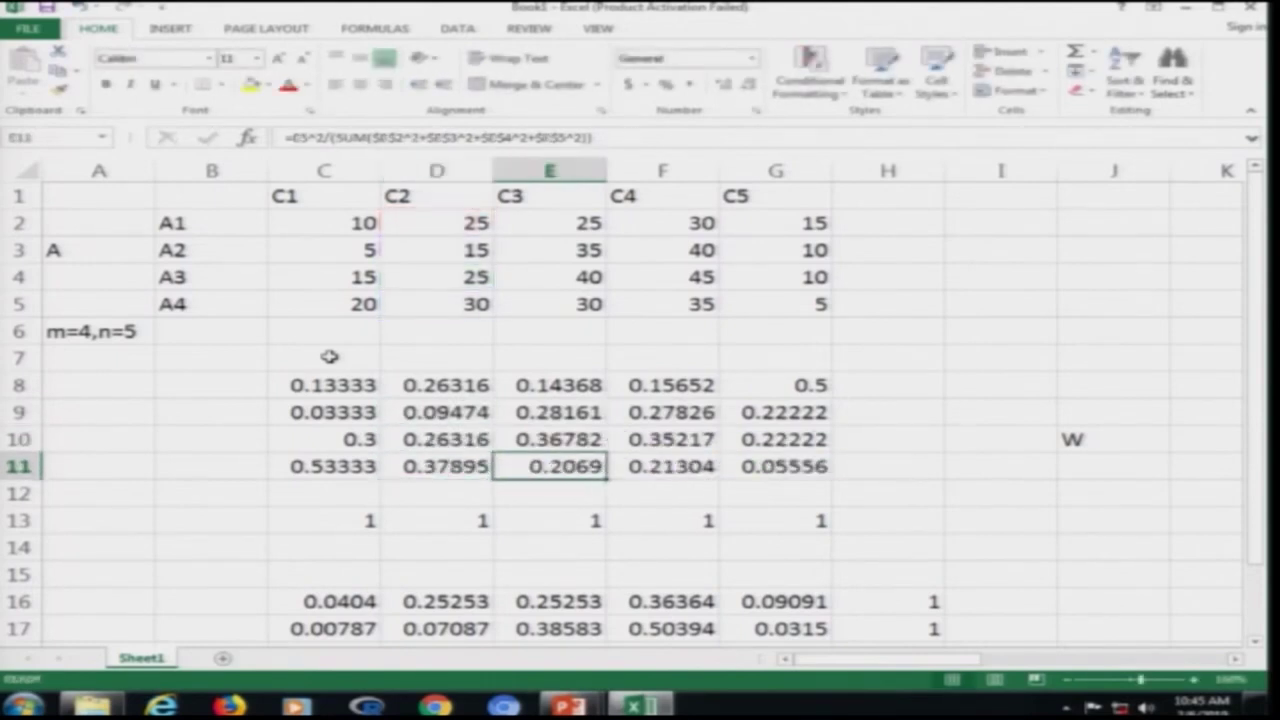
pyautogui.press('Up')
pyautogui.press('Up')
pyautogui.press('Up')
pyautogui.press('F2')
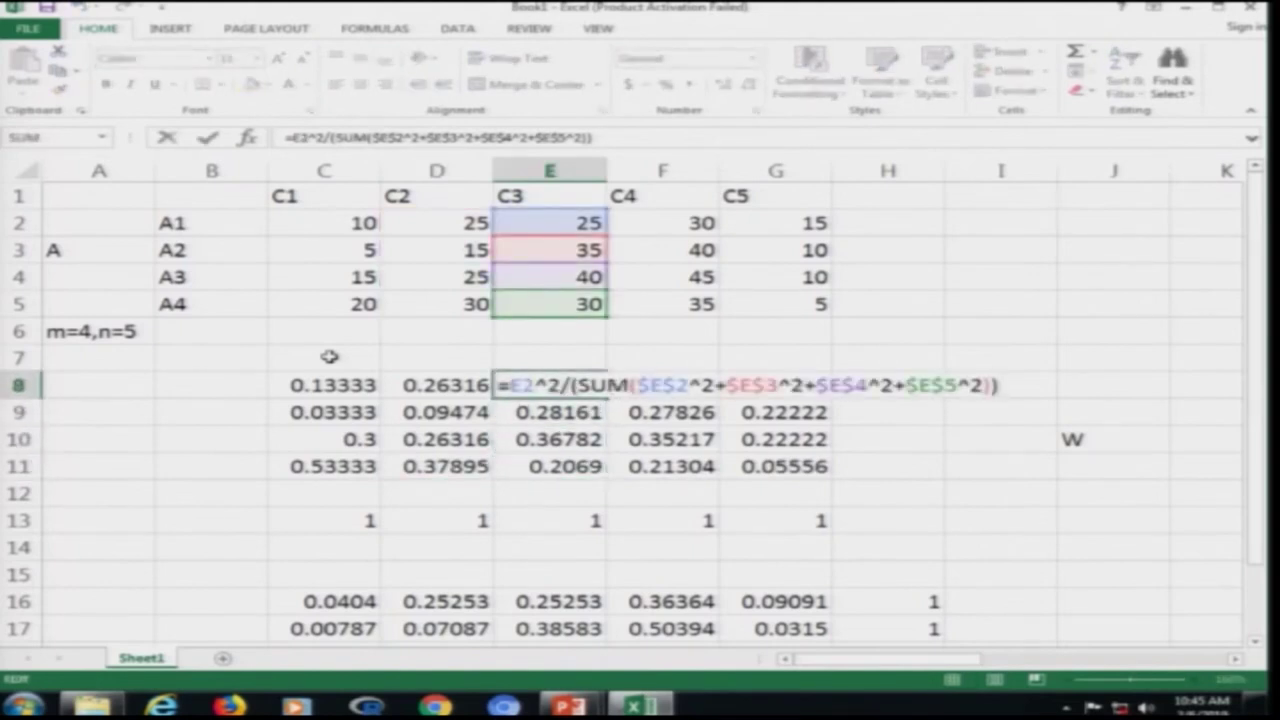
pyautogui.press('Return')
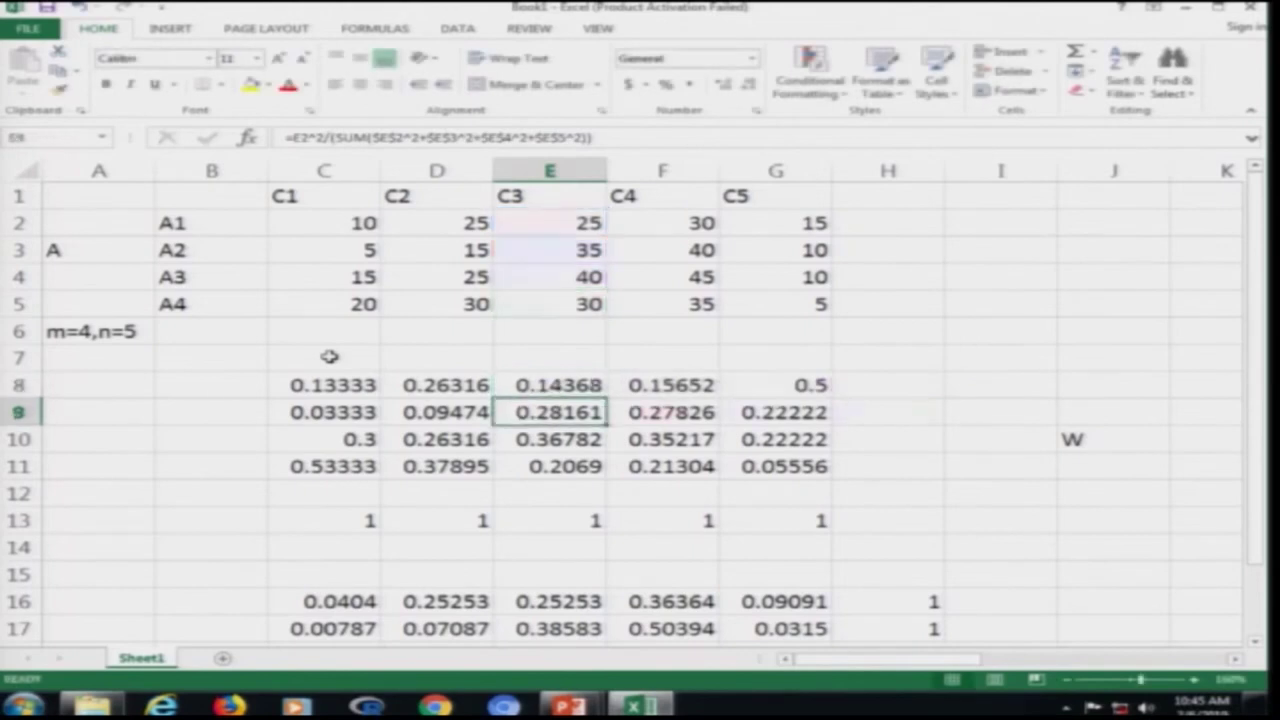
pyautogui.press('F2')
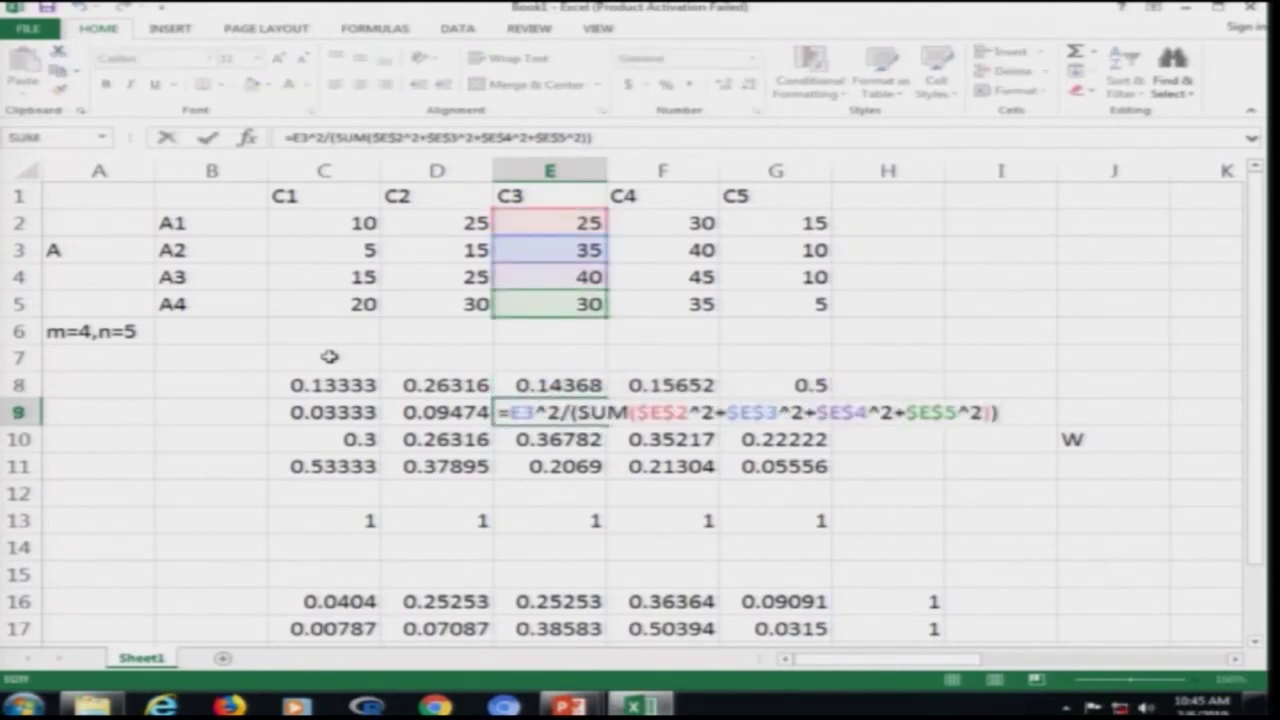
pyautogui.press('Escape')
pyautogui.press('Down')
pyautogui.press('F2')
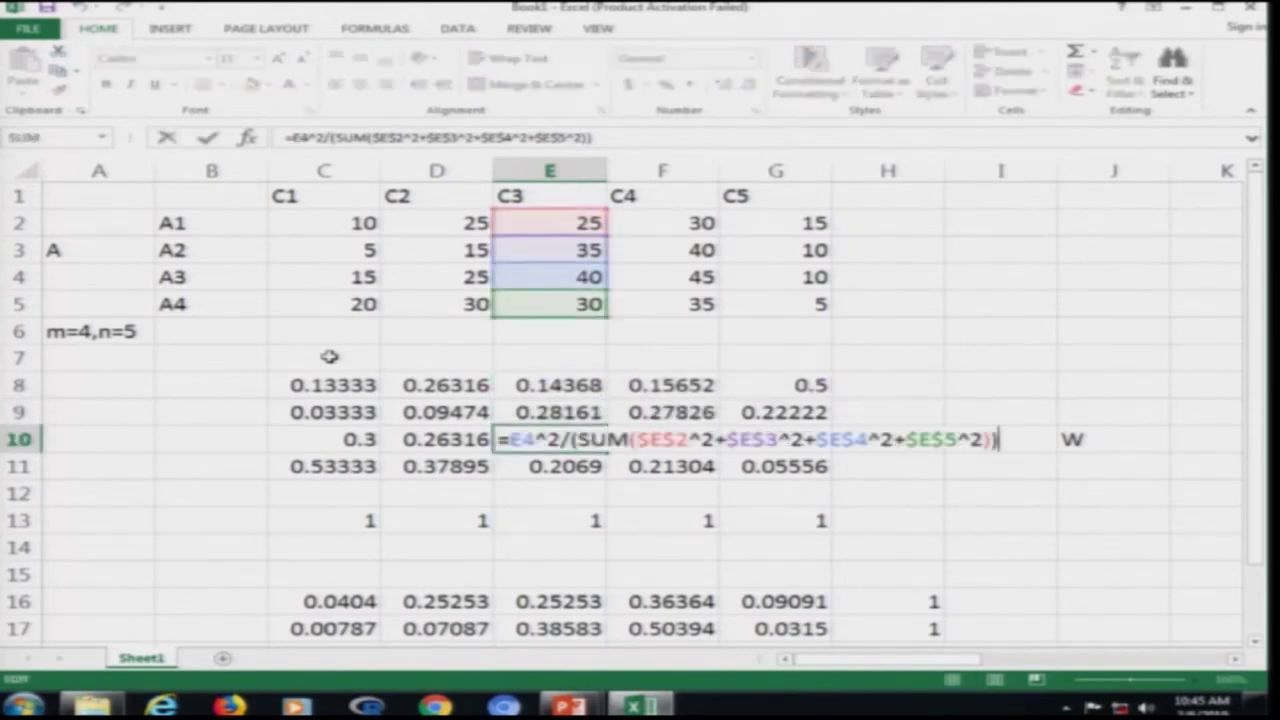
pyautogui.press('Escape')
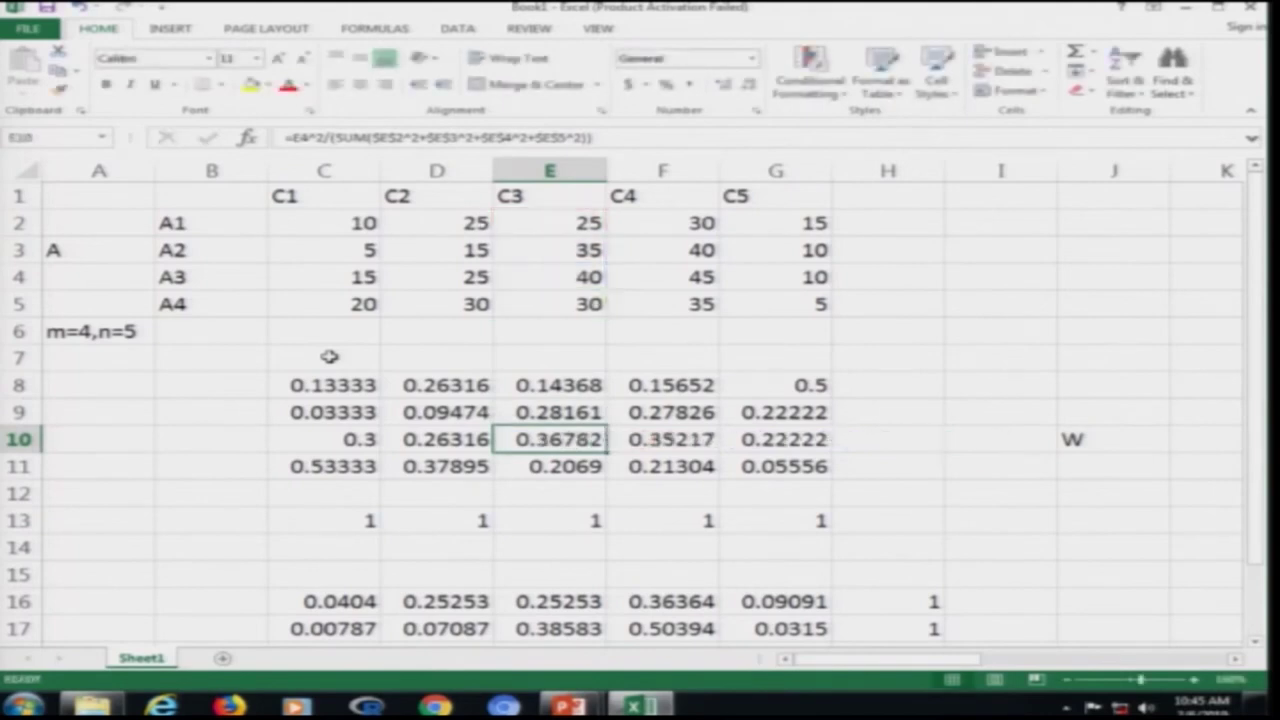
pyautogui.press('Down')
pyautogui.press('F2')
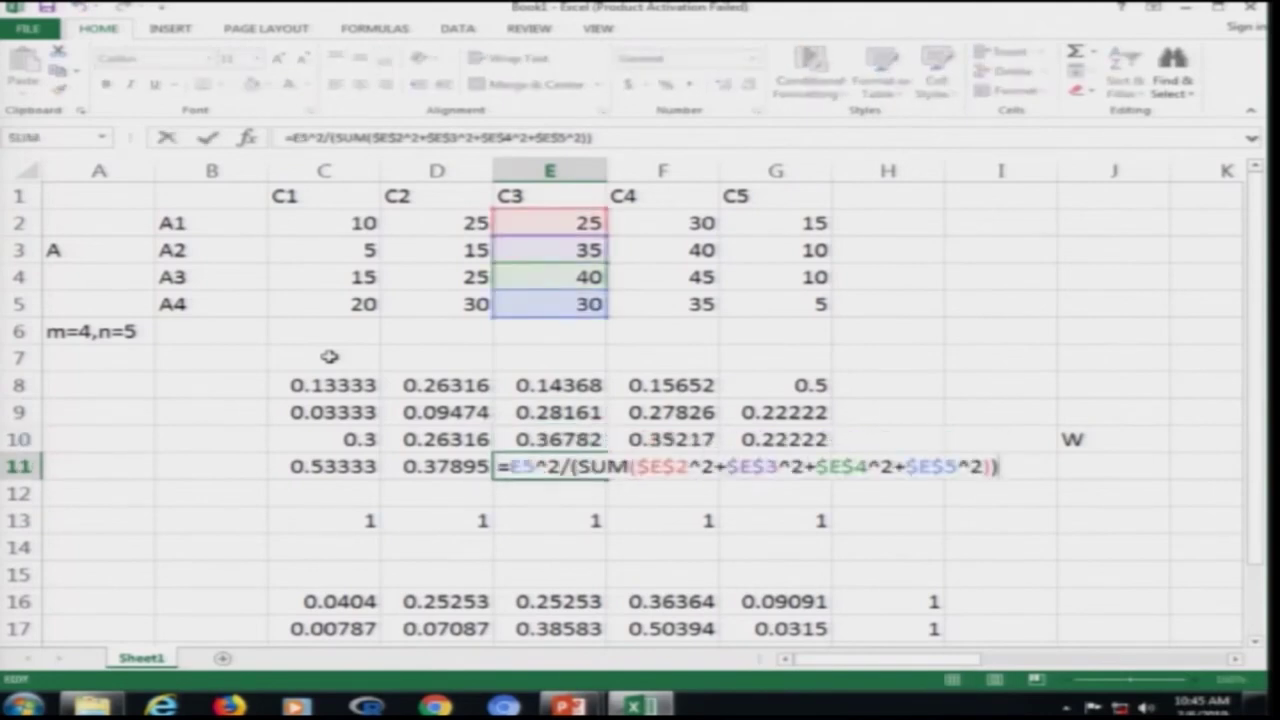
pyautogui.press('Escape')
# Step: Examine the formulas in cells F8 through F11 and the matrix A cells they reference in the C4 column
pyautogui.press('Right')
pyautogui.press('Up')
pyautogui.press('Up')
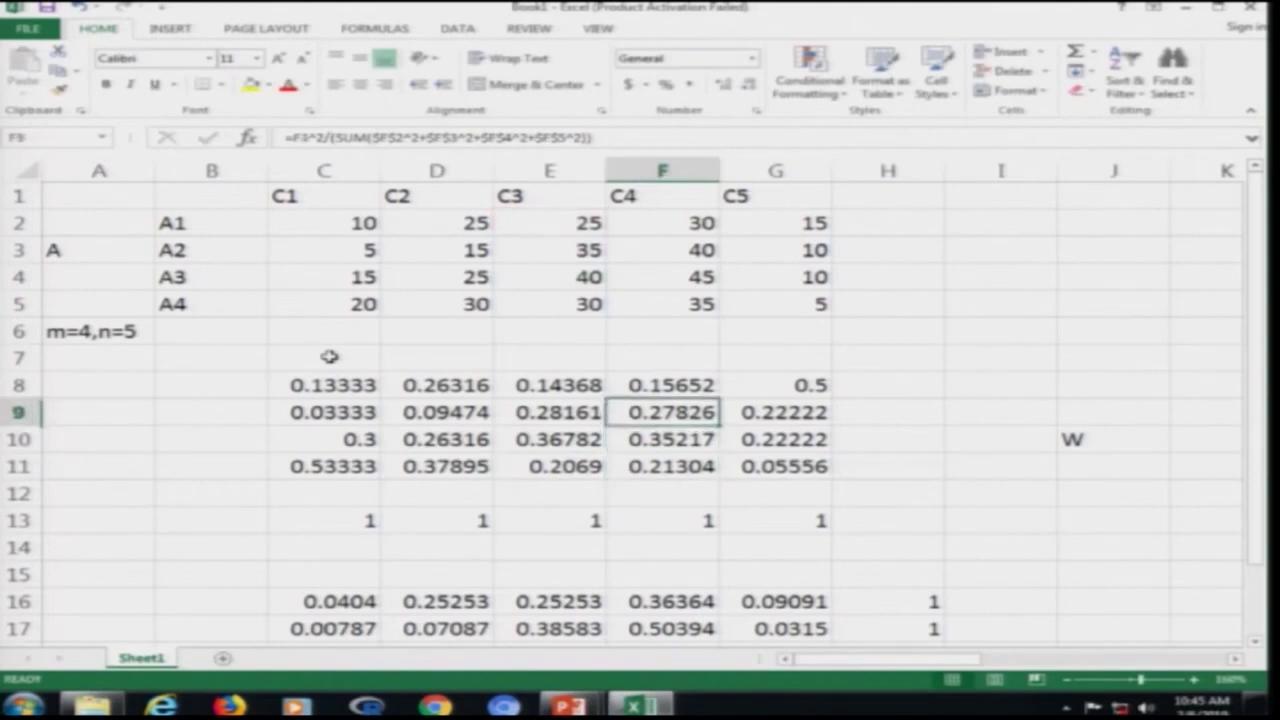
pyautogui.press('Up')
pyautogui.press('F2')
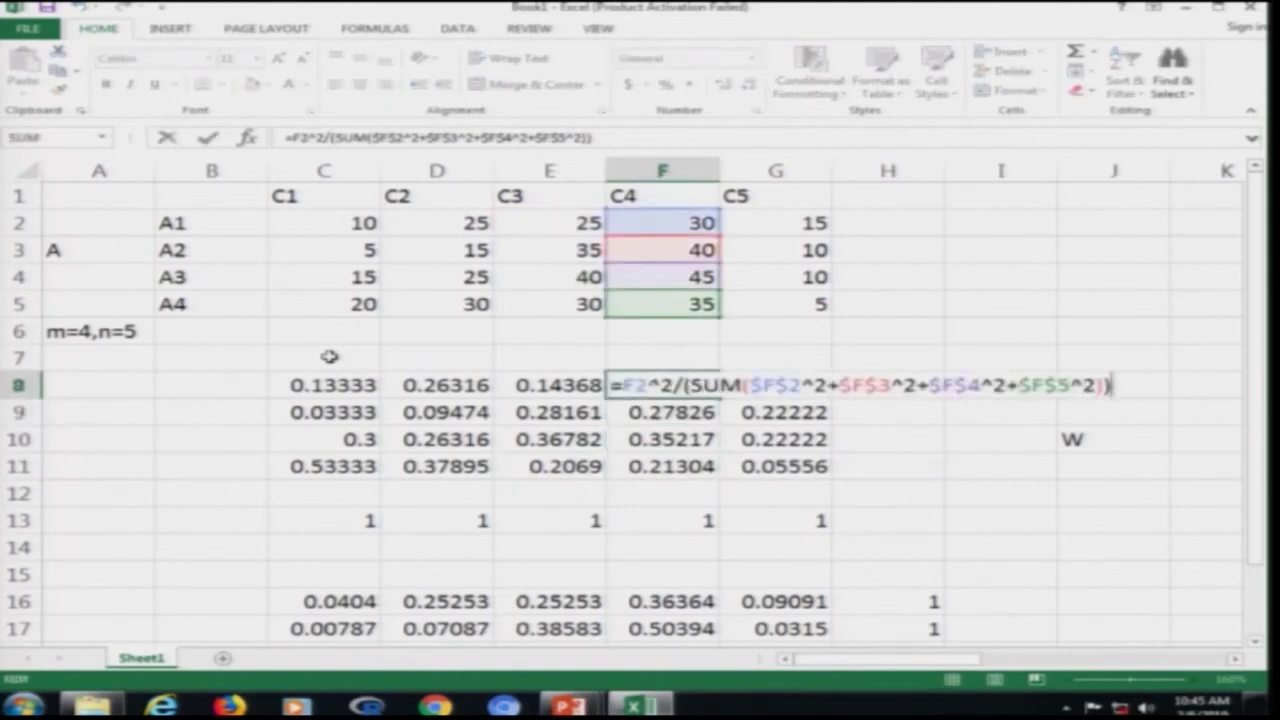
pyautogui.press('Return')
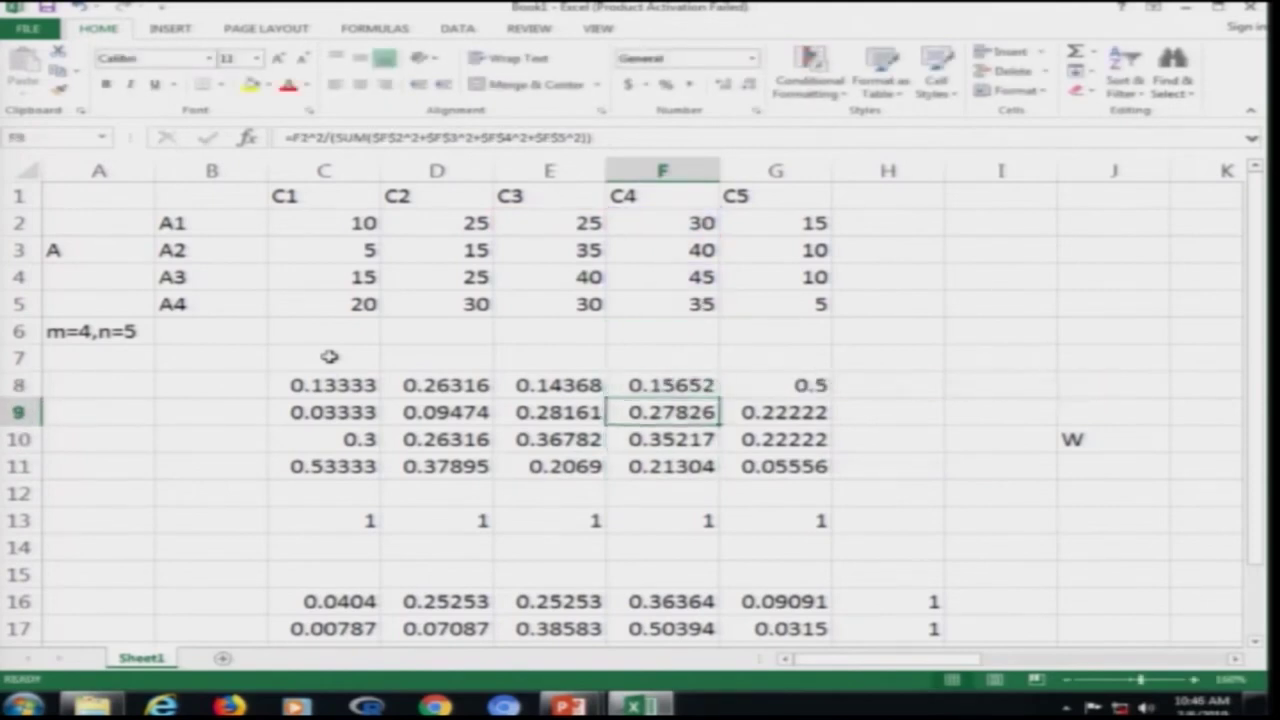
pyautogui.press('F2')
pyautogui.press('Escape')
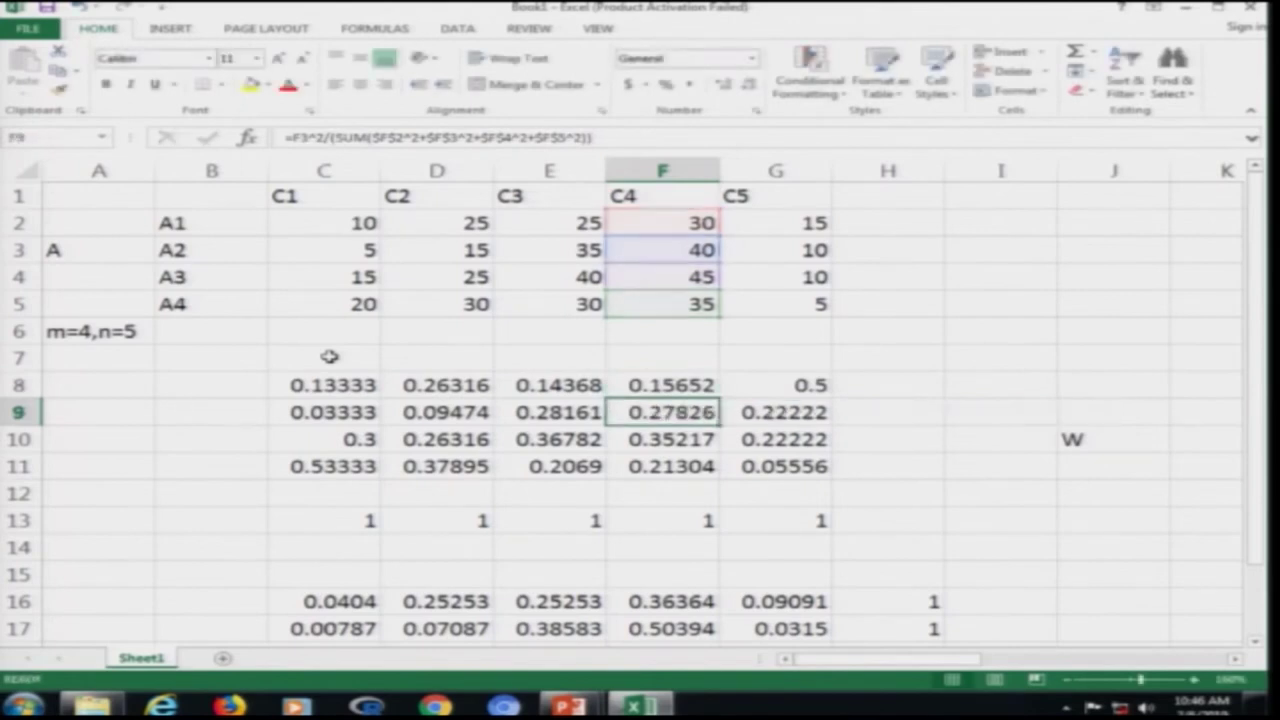
pyautogui.press('Down')
pyautogui.press('F2')
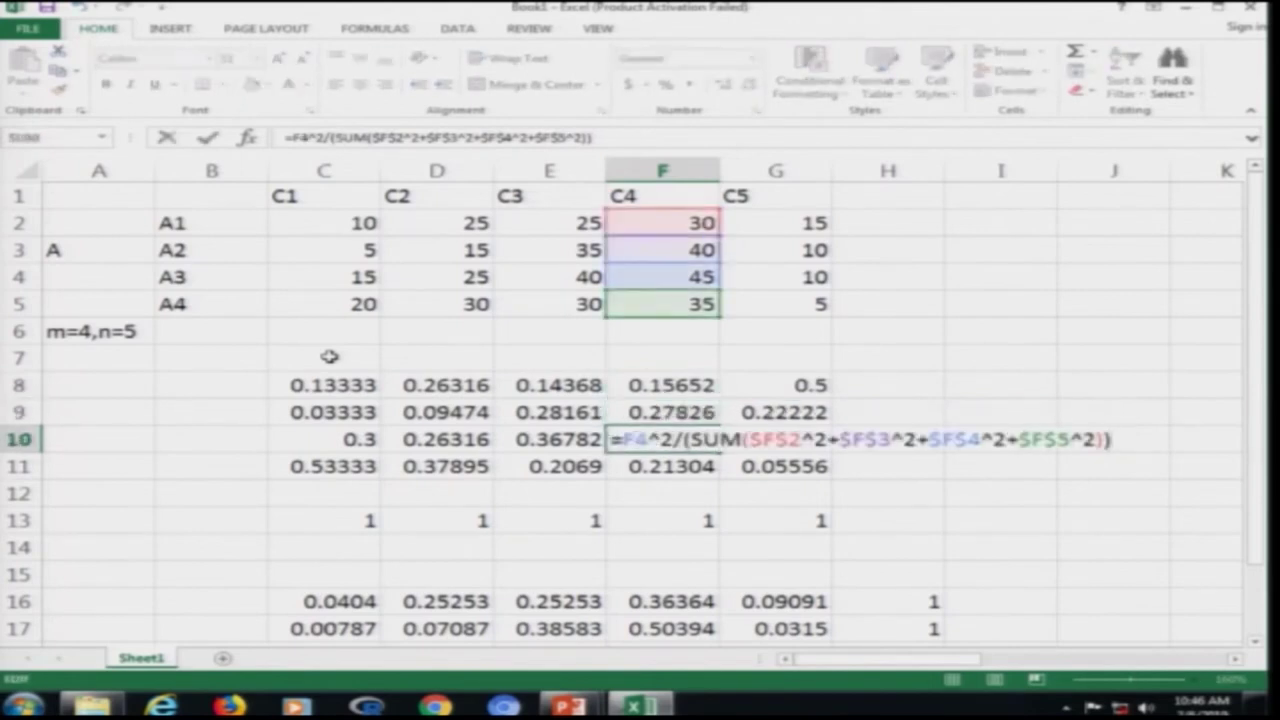
pyautogui.press('Escape')
pyautogui.press('Down')
pyautogui.press('F2')
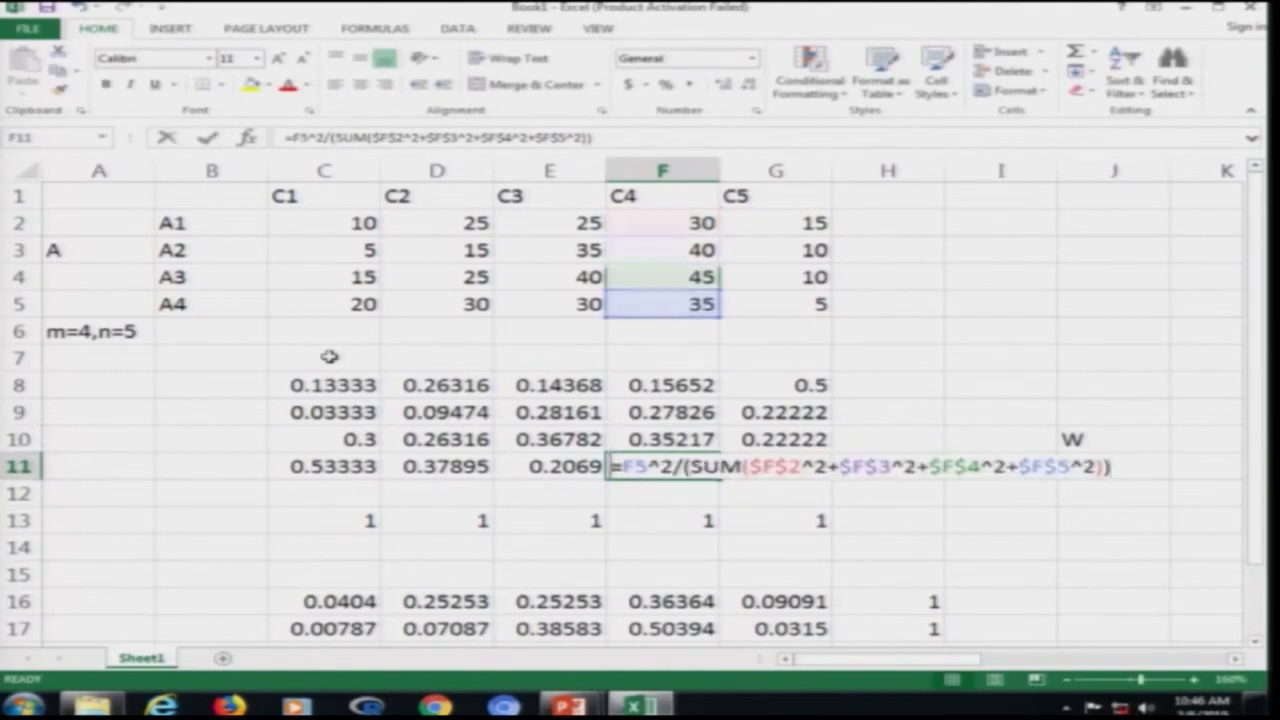
pyautogui.press('Escape')
# Step: Examine the formulas in cells G8 through G11 and the matrix A cells they reference in the C5 column
pyautogui.press('Right')
pyautogui.press('Up')
pyautogui.press('Up')
pyautogui.press('Up')
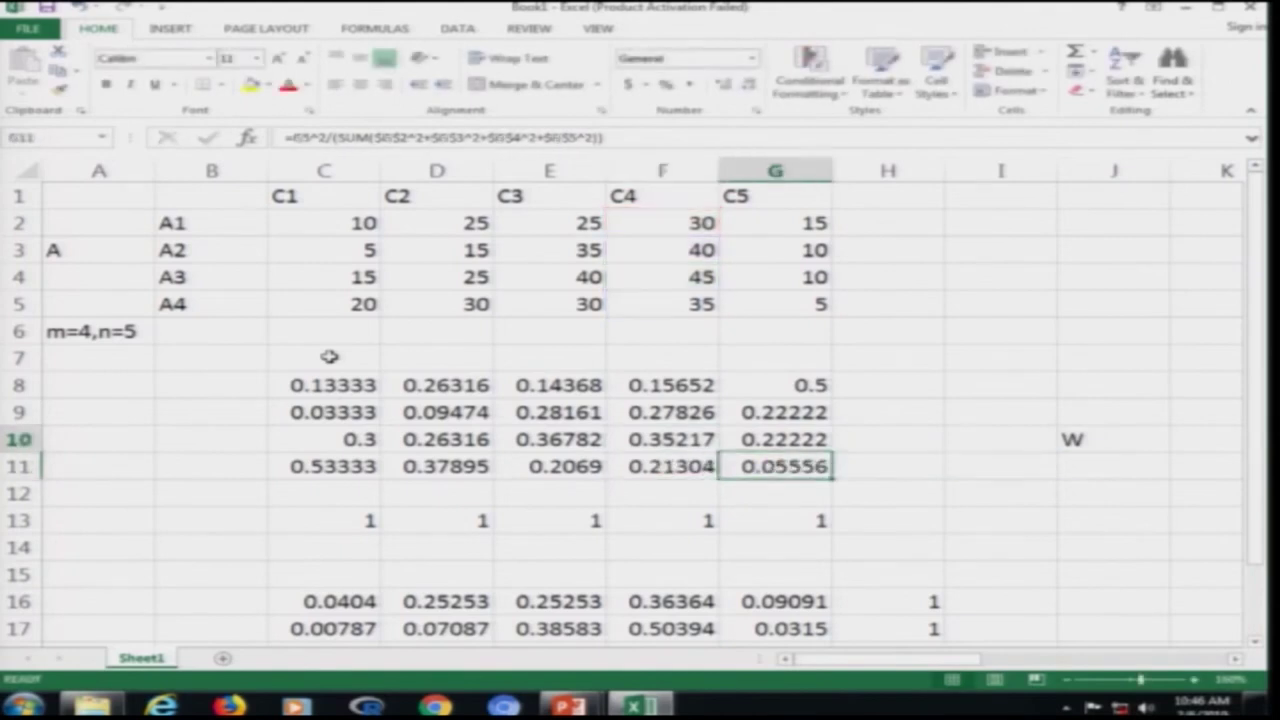
pyautogui.press('F2')
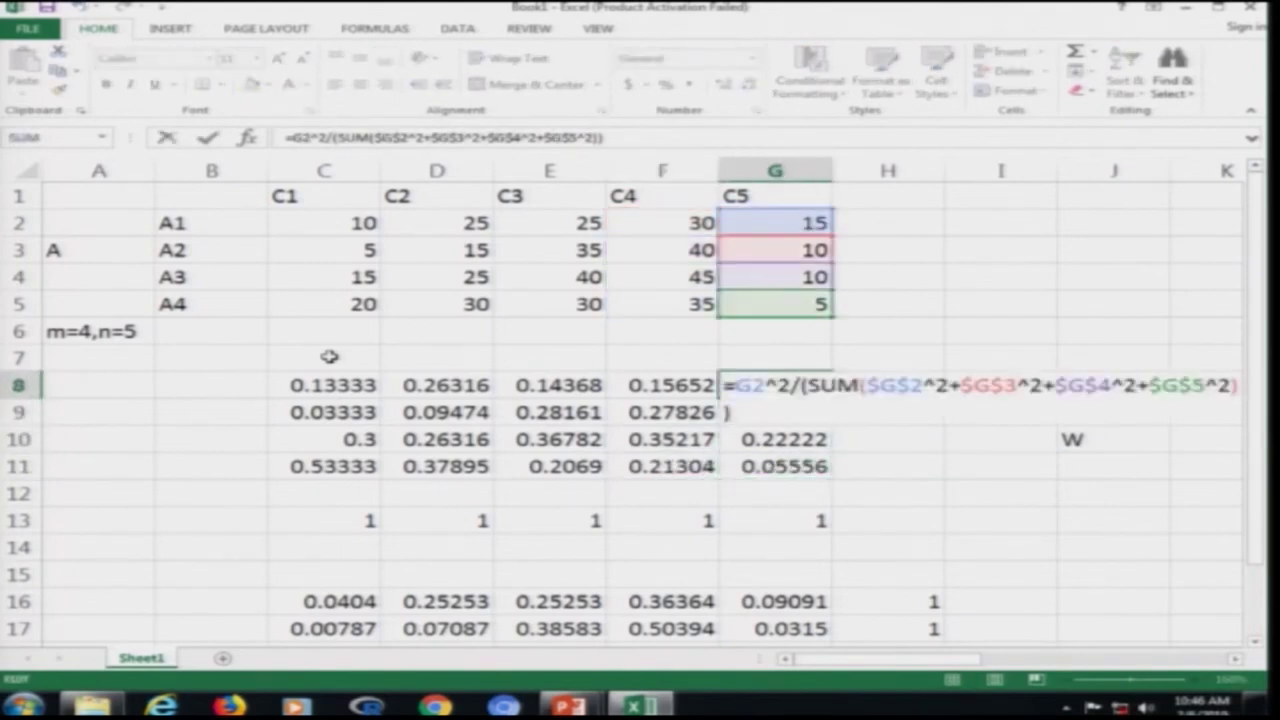
pyautogui.press('Escape')
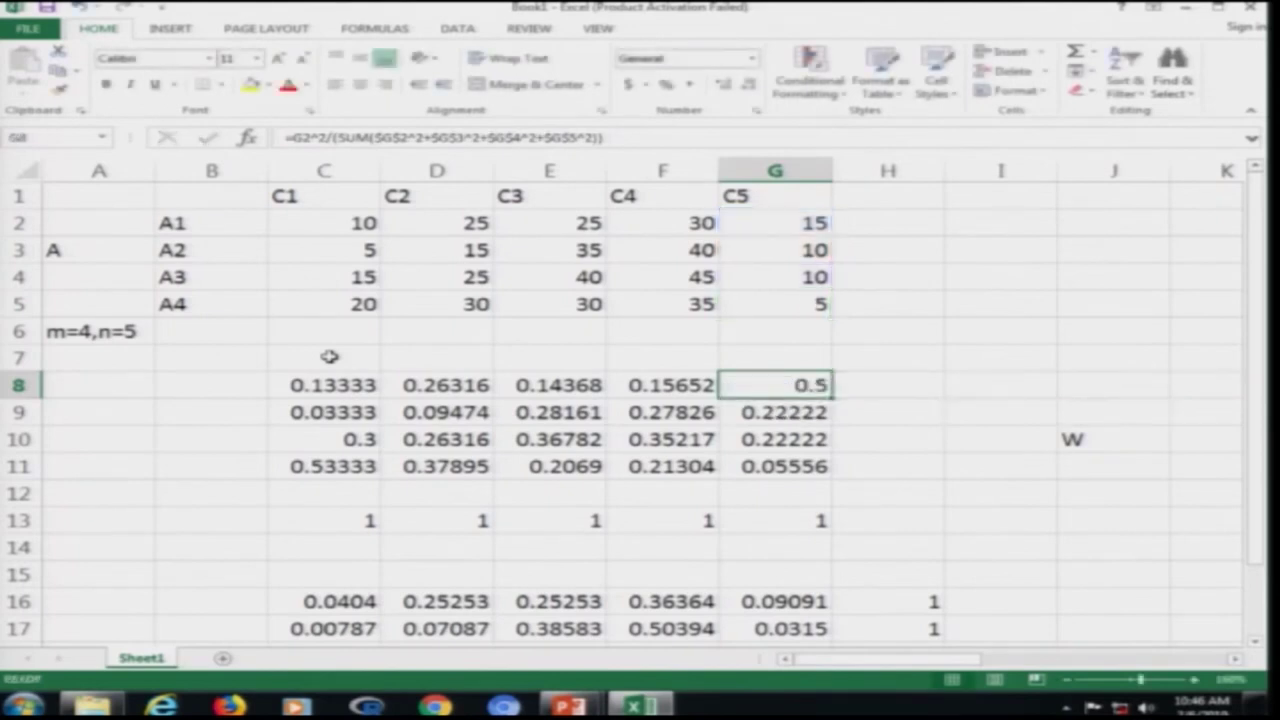
pyautogui.press('Down')
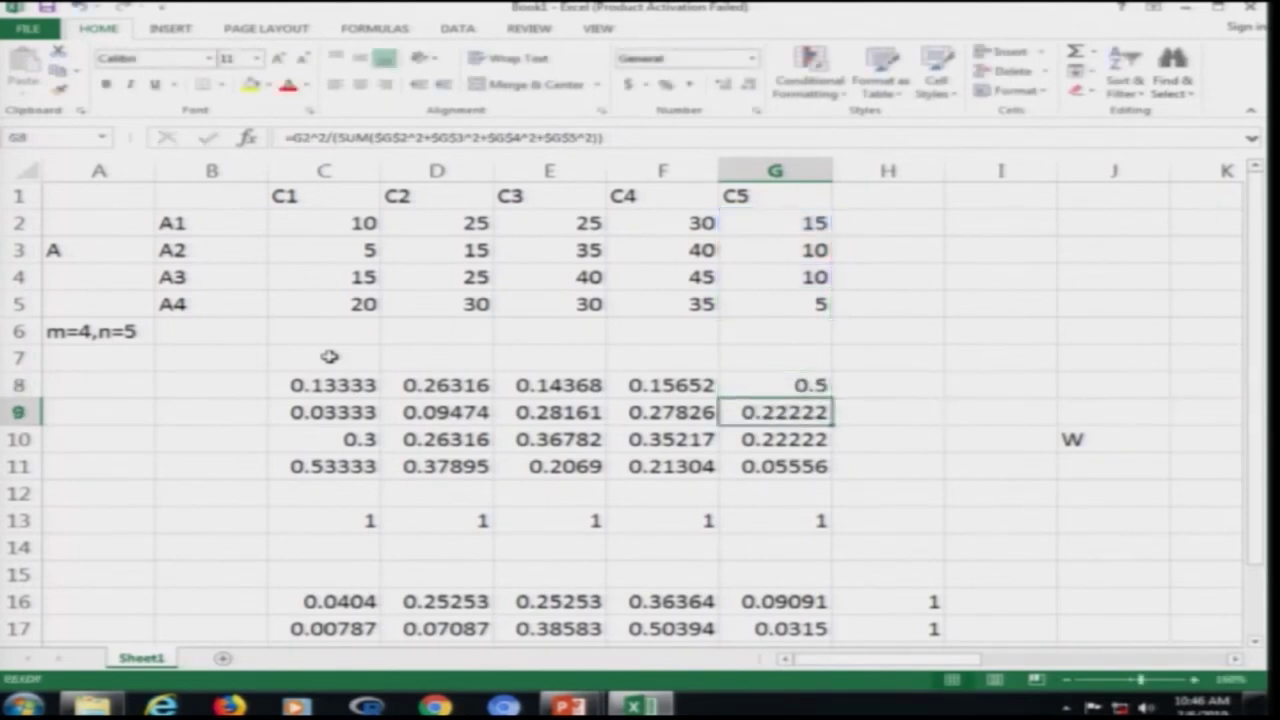
pyautogui.press('F2')
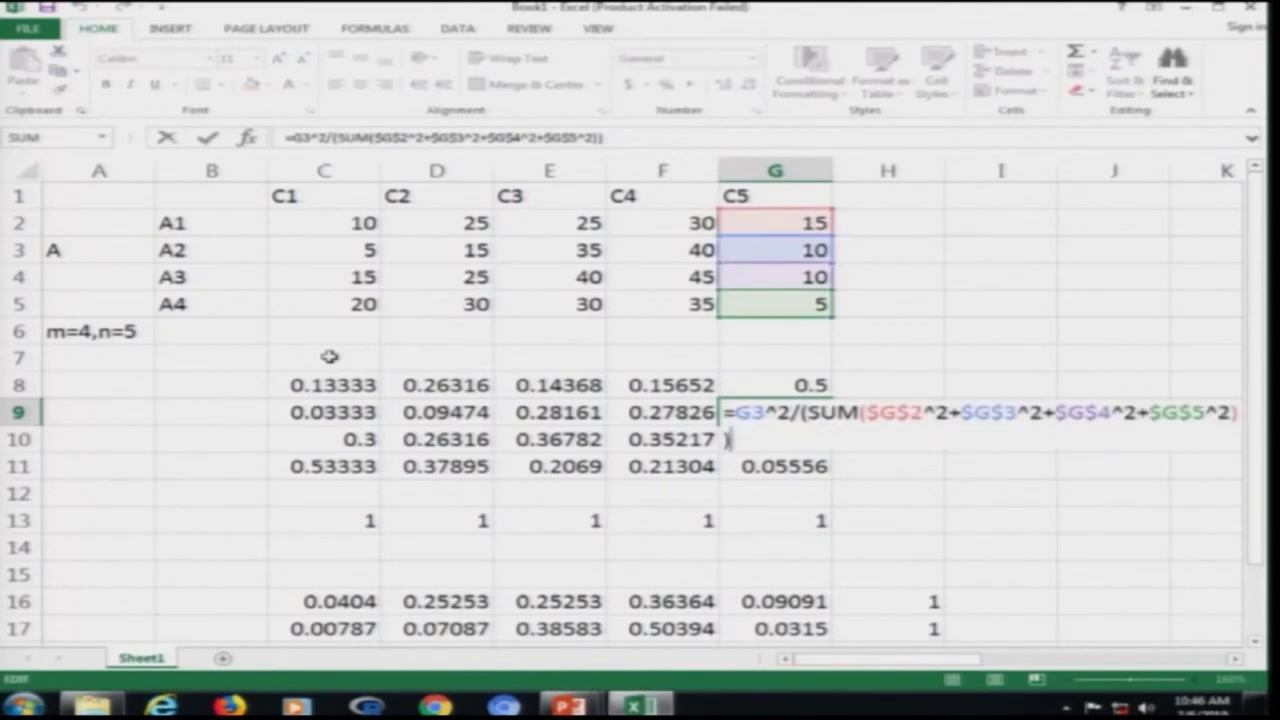
pyautogui.press('Escape')
pyautogui.press('Down')
pyautogui.press('F2')
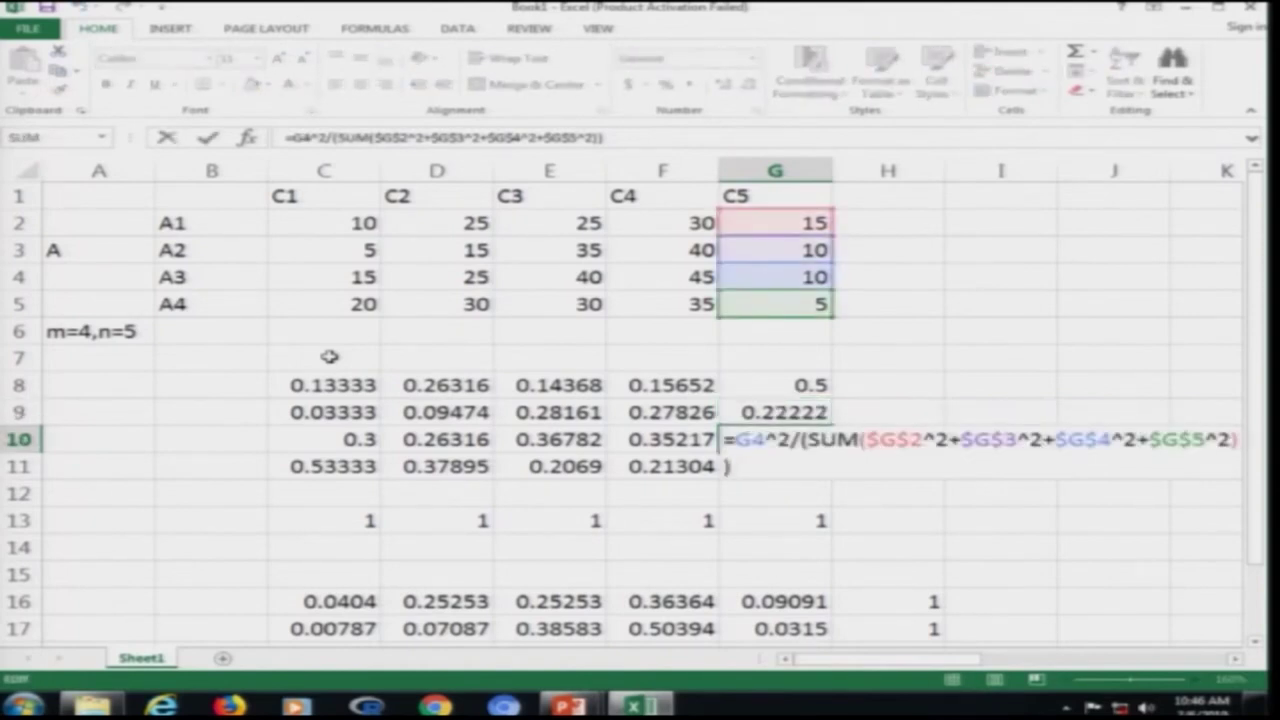
pyautogui.press('Escape')
pyautogui.press('Down')
pyautogui.press('F2')
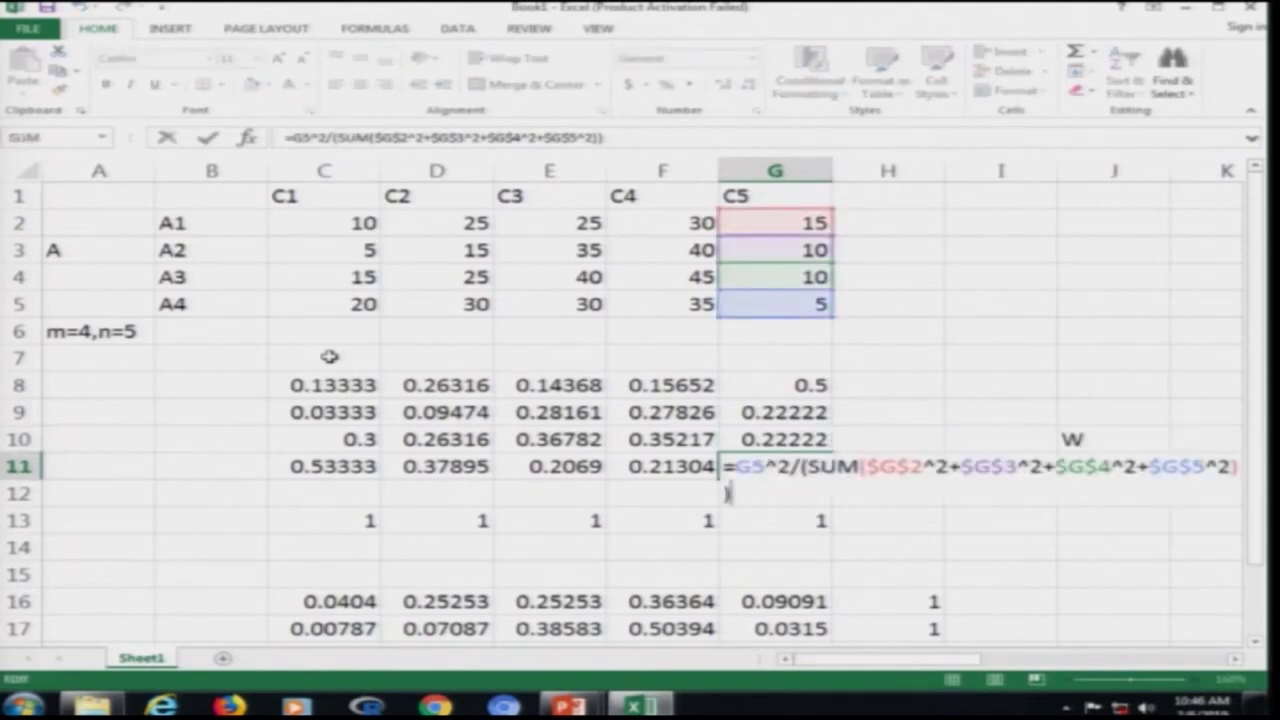
pyautogui.press('Escape')
# Step: Examine the column total formula in cell C13 and the second-matrix range it sums
pyautogui.press('Up')
pyautogui.press('Left')
pyautogui.press('Left')
pyautogui.press('Left')
pyautogui.press('Left')
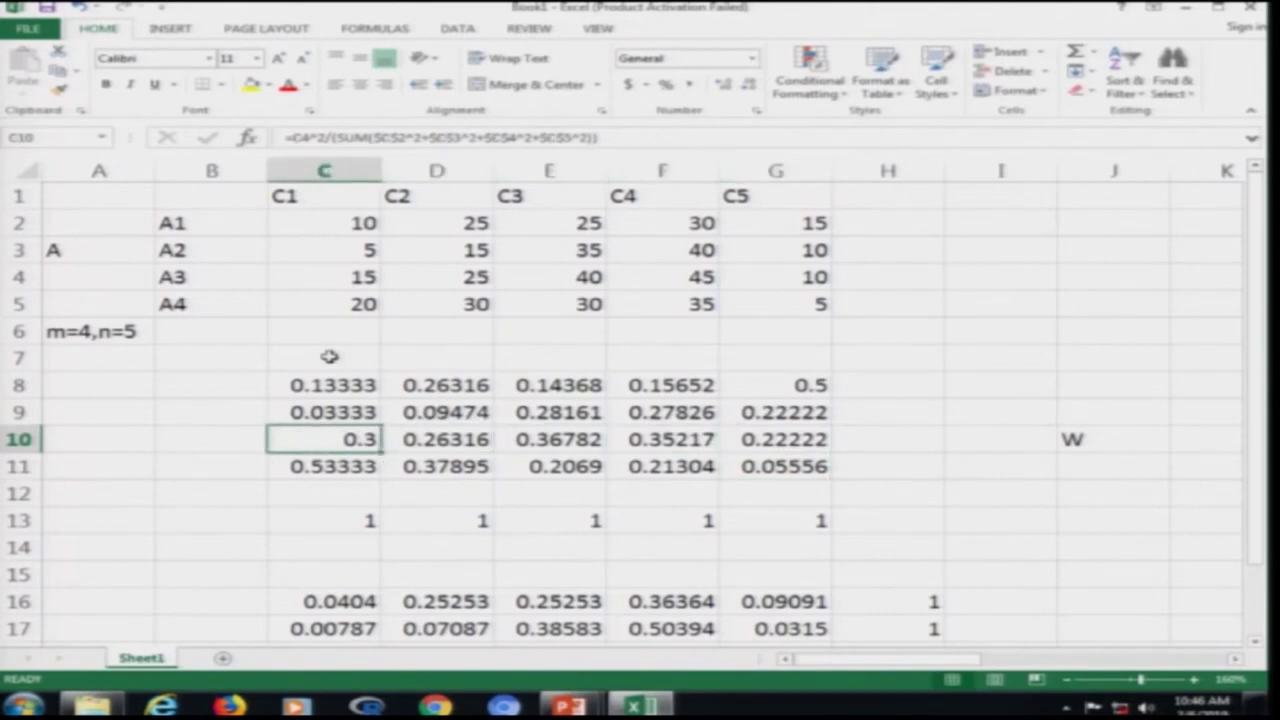
pyautogui.press('Down')
pyautogui.press('Down')
pyautogui.press('Down')
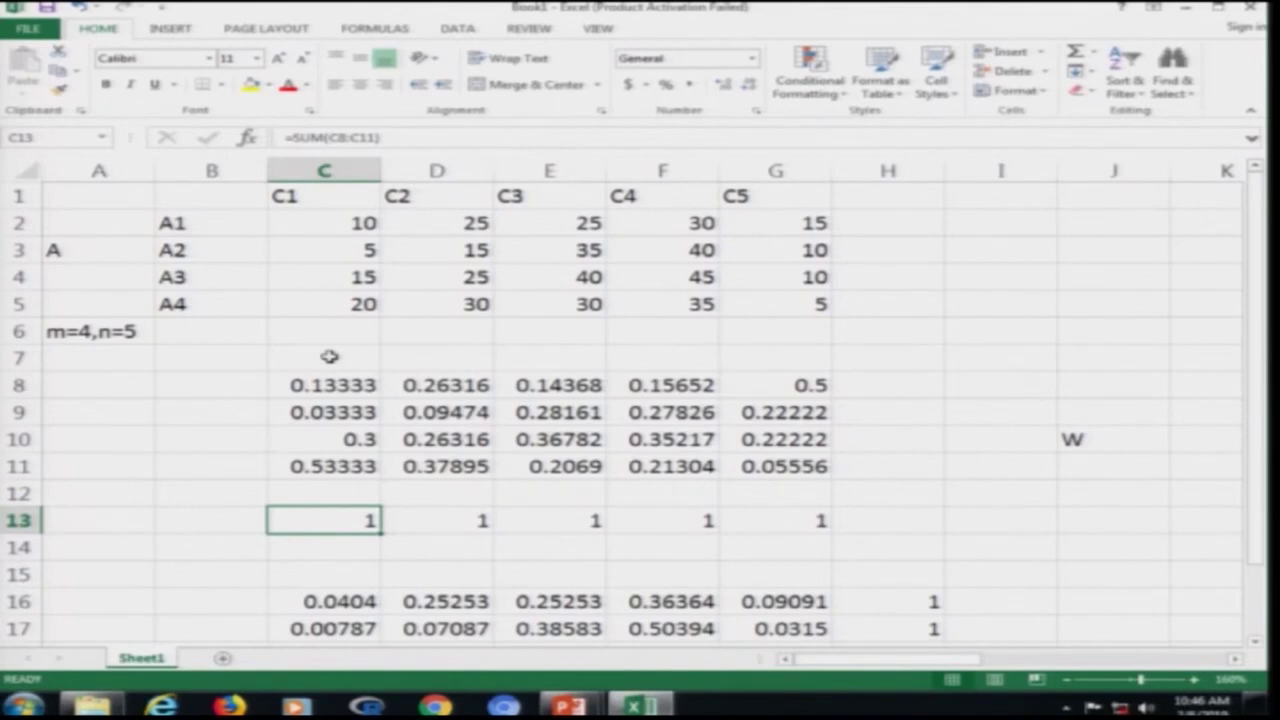
pyautogui.press('F2')
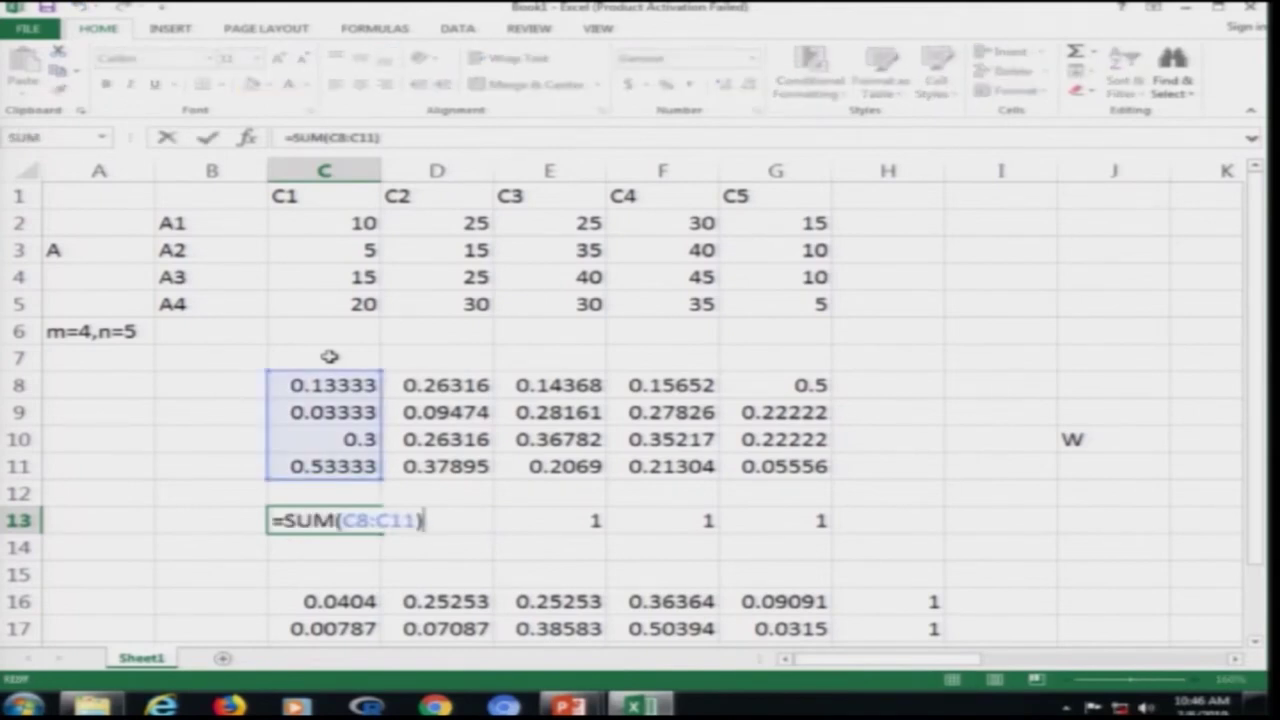
pyautogui.press('Tab')
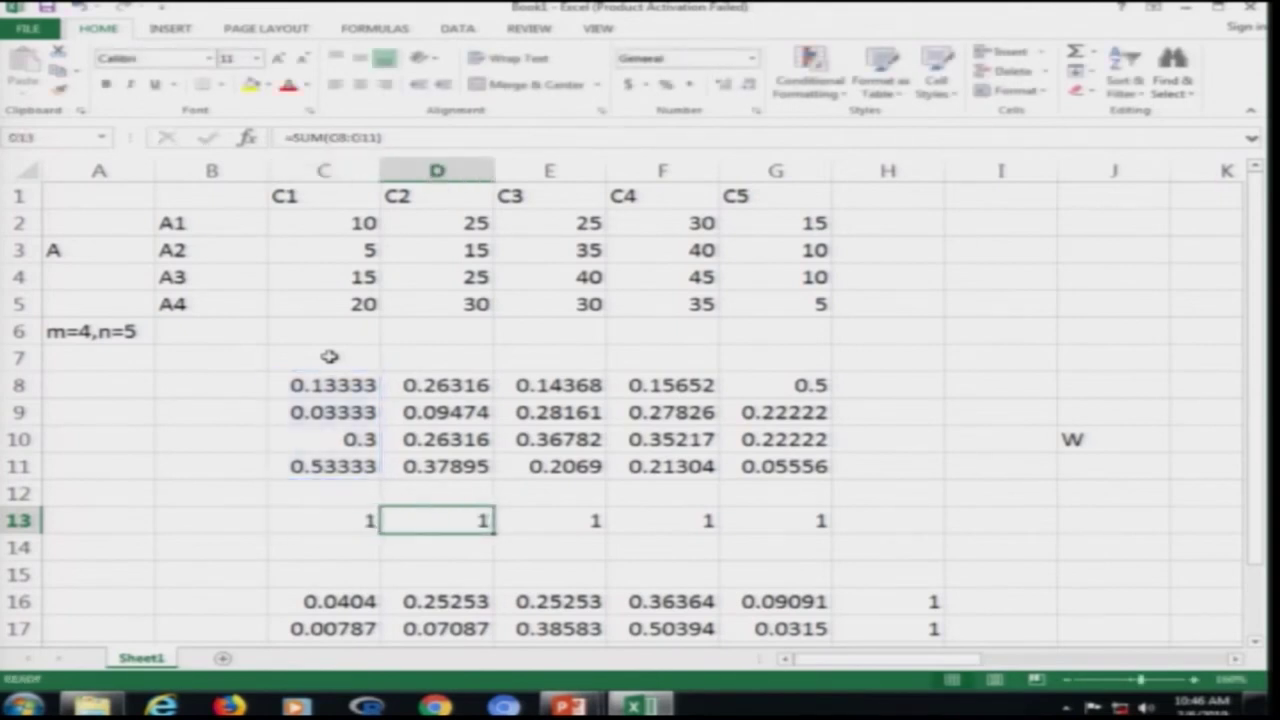
# Step: Examine the column total formulas in cells D13, E13, F13 and G13 and the ranges they sum
pyautogui.press('F2')
pyautogui.press('Tab')
pyautogui.press('F2')
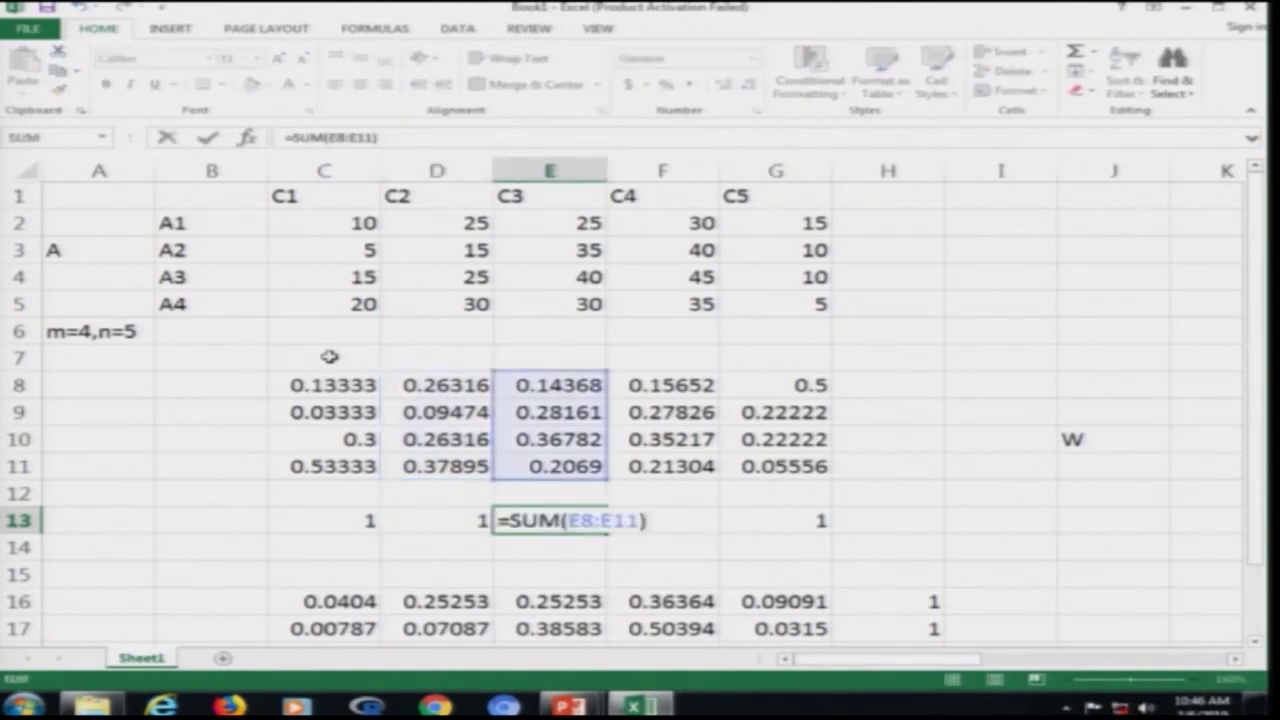
pyautogui.press('Tab')
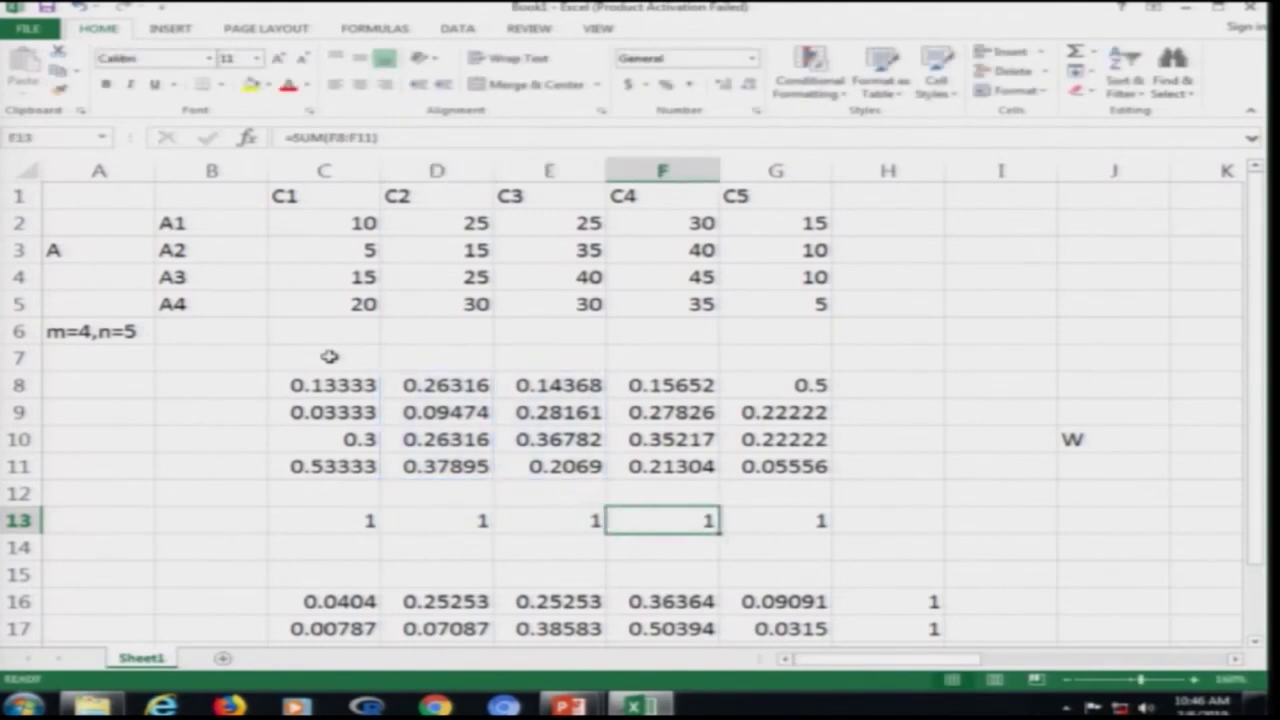
pyautogui.press('F2')
pyautogui.press('Tab')
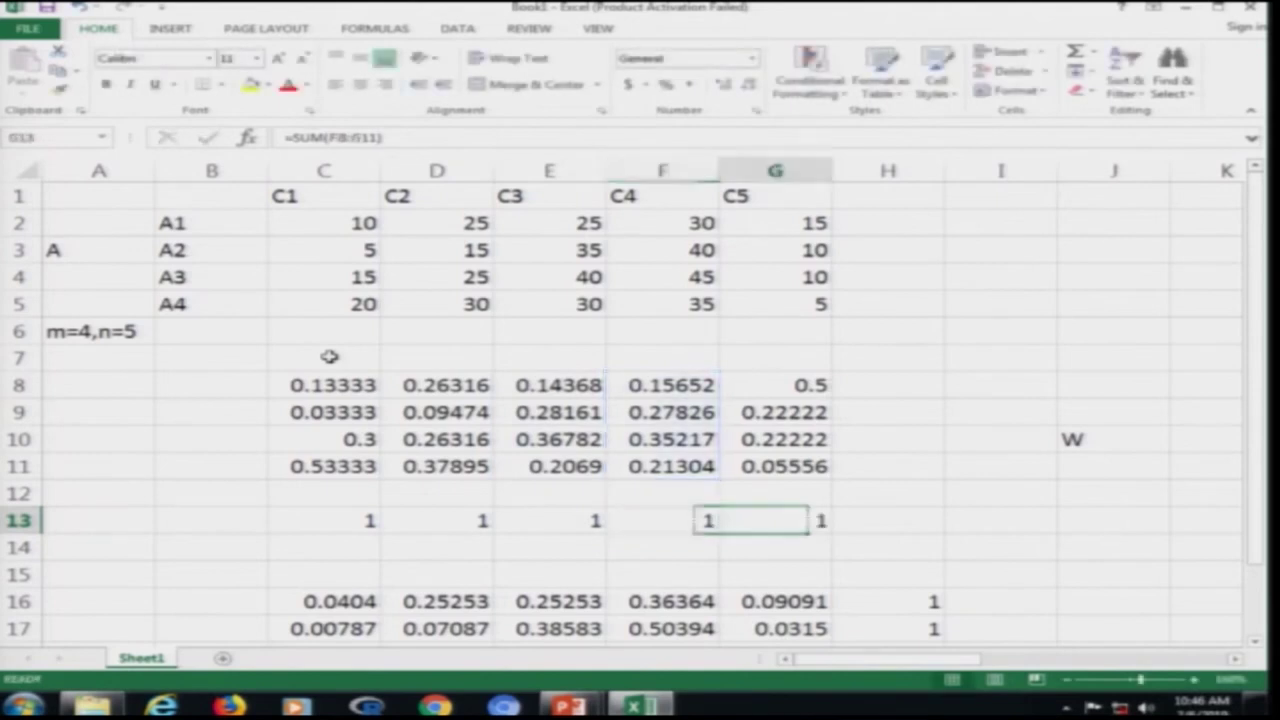
pyautogui.press('F2')
pyautogui.press('Escape')
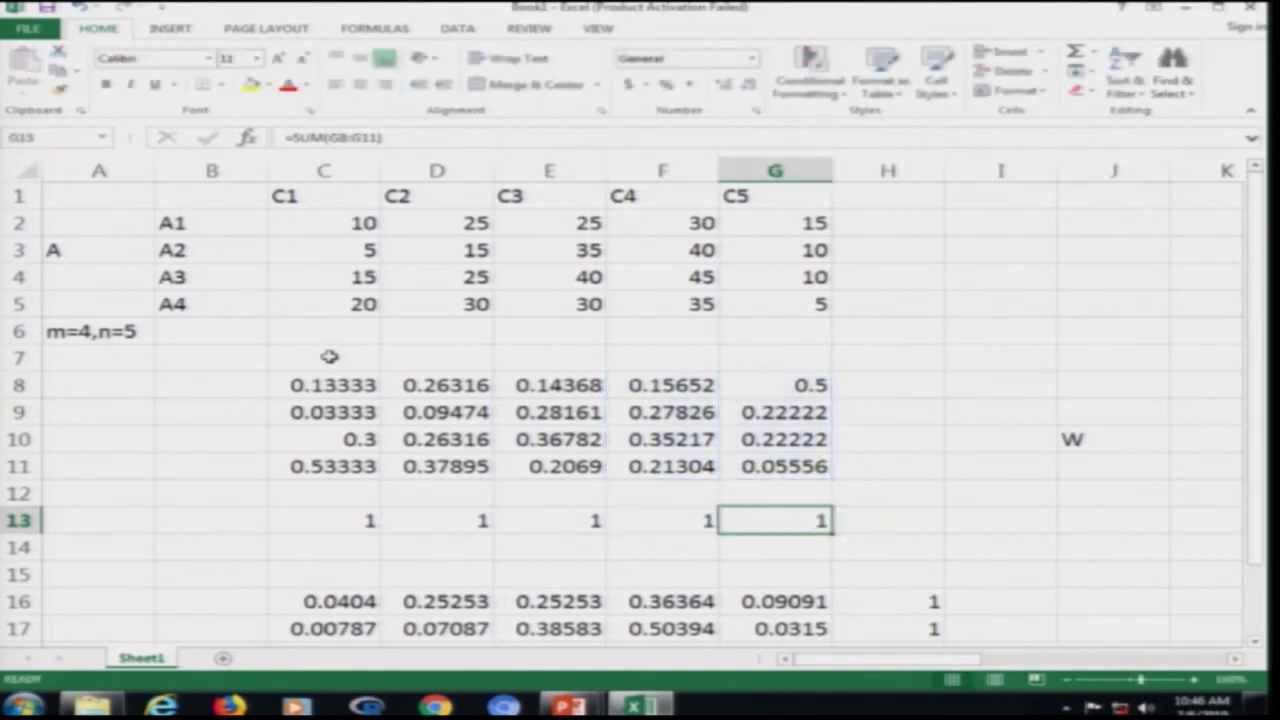
# Step: Examine the formula in cell C16 and the matrix A cells in row A1 that it references
pyautogui.press('Left')
pyautogui.press('Left')
pyautogui.press('Left')
pyautogui.press('Left')
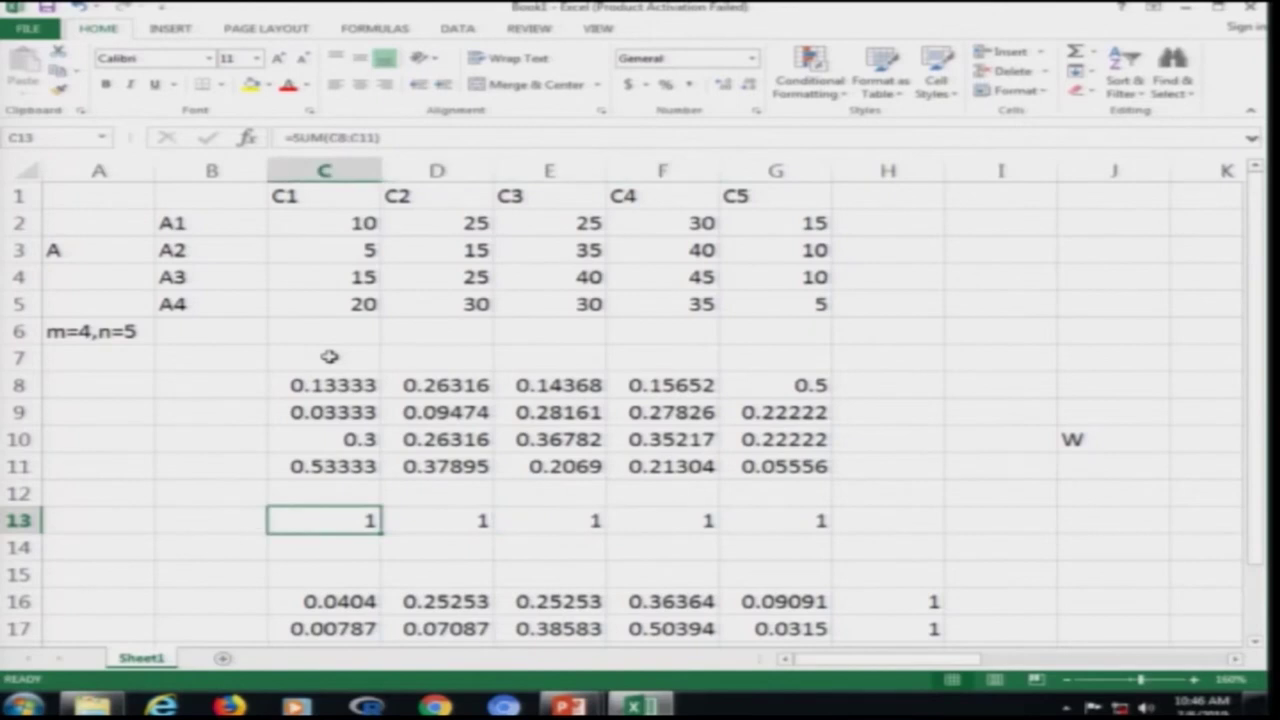
pyautogui.press('Down')
pyautogui.press('Down')
pyautogui.press('Down')
pyautogui.press('Down')
pyautogui.press('Down')
pyautogui.press('Down')
pyautogui.press('Down')
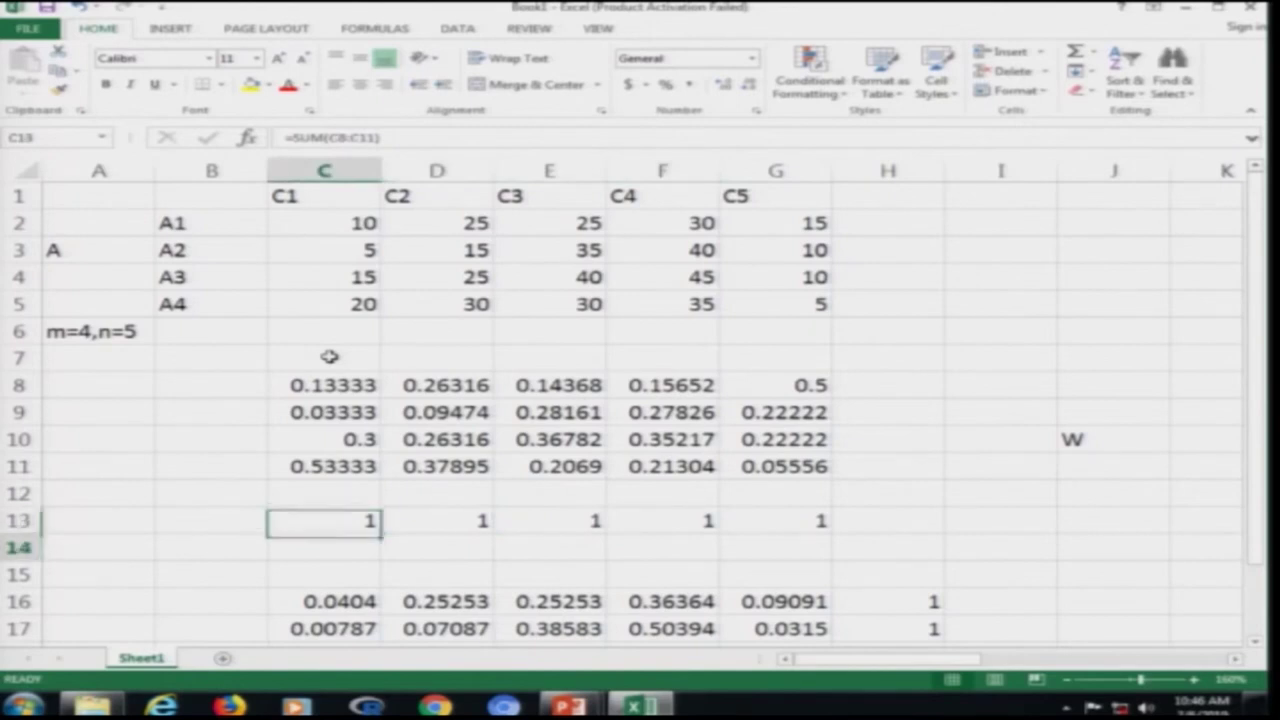
pyautogui.press('Down')
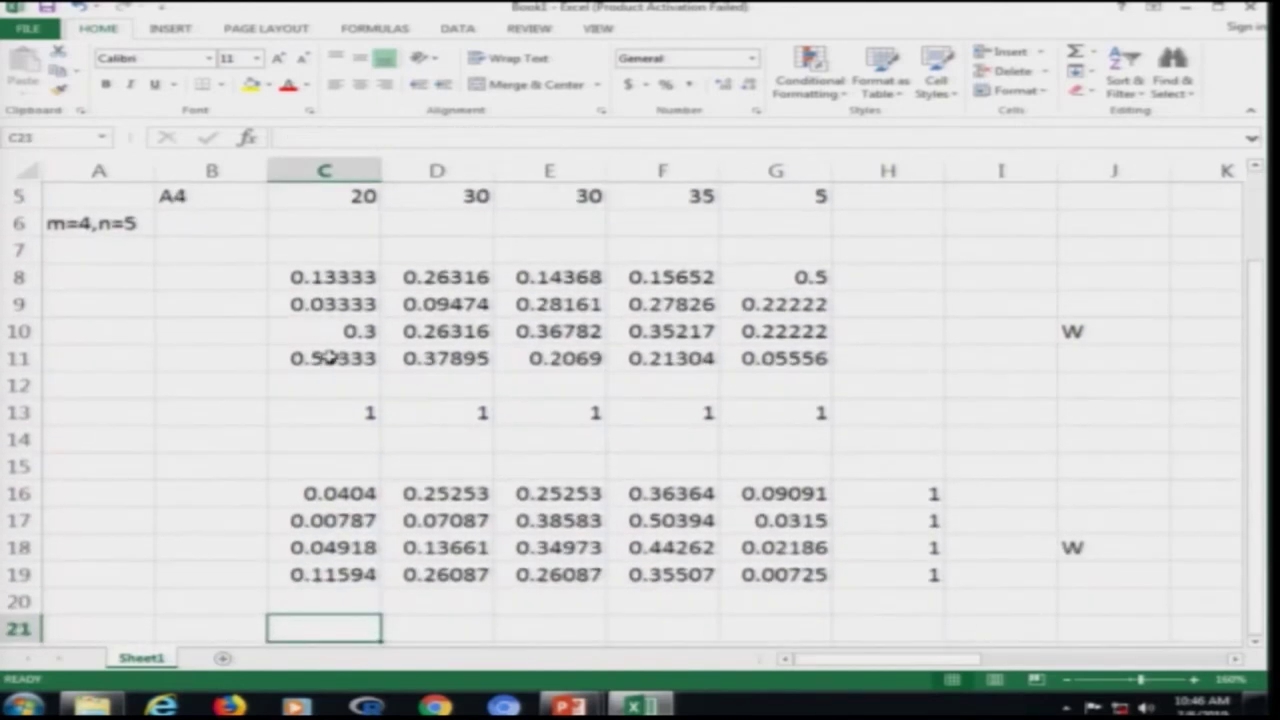
pyautogui.press('Up')
pyautogui.press('Up')
pyautogui.press('Up')
pyautogui.press('Up')
pyautogui.press('Up')
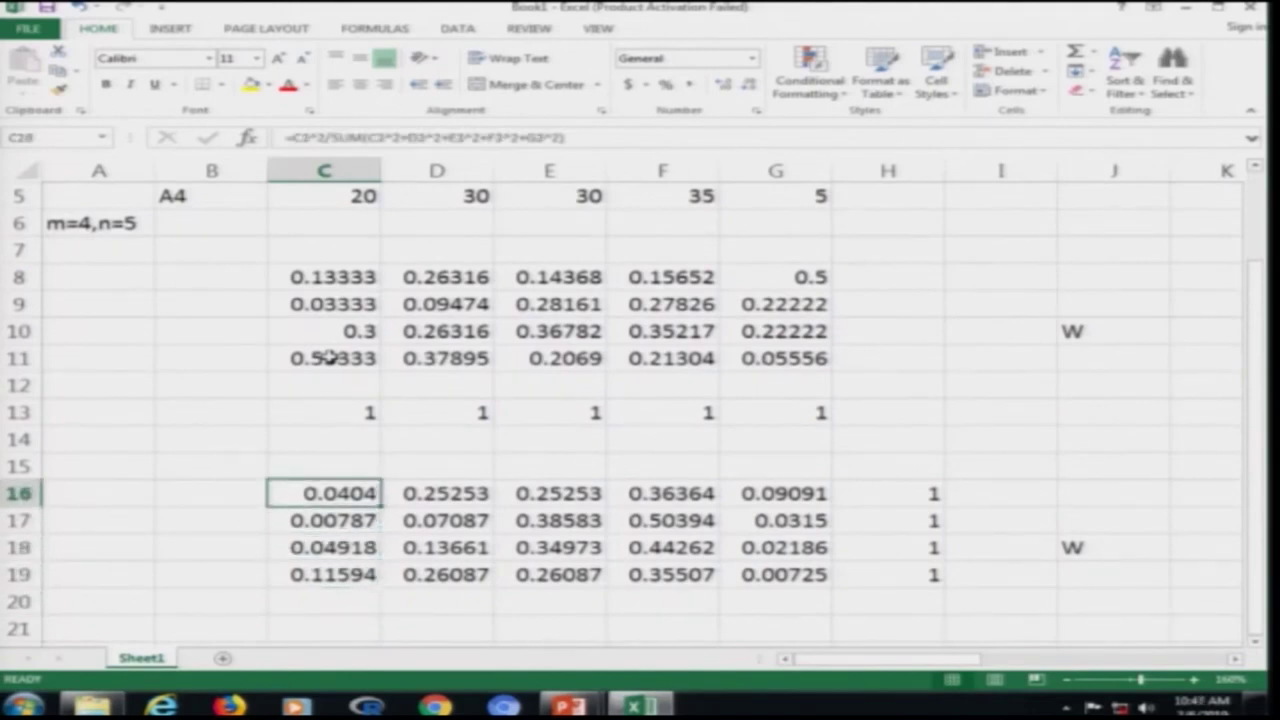
pyautogui.press('F2')
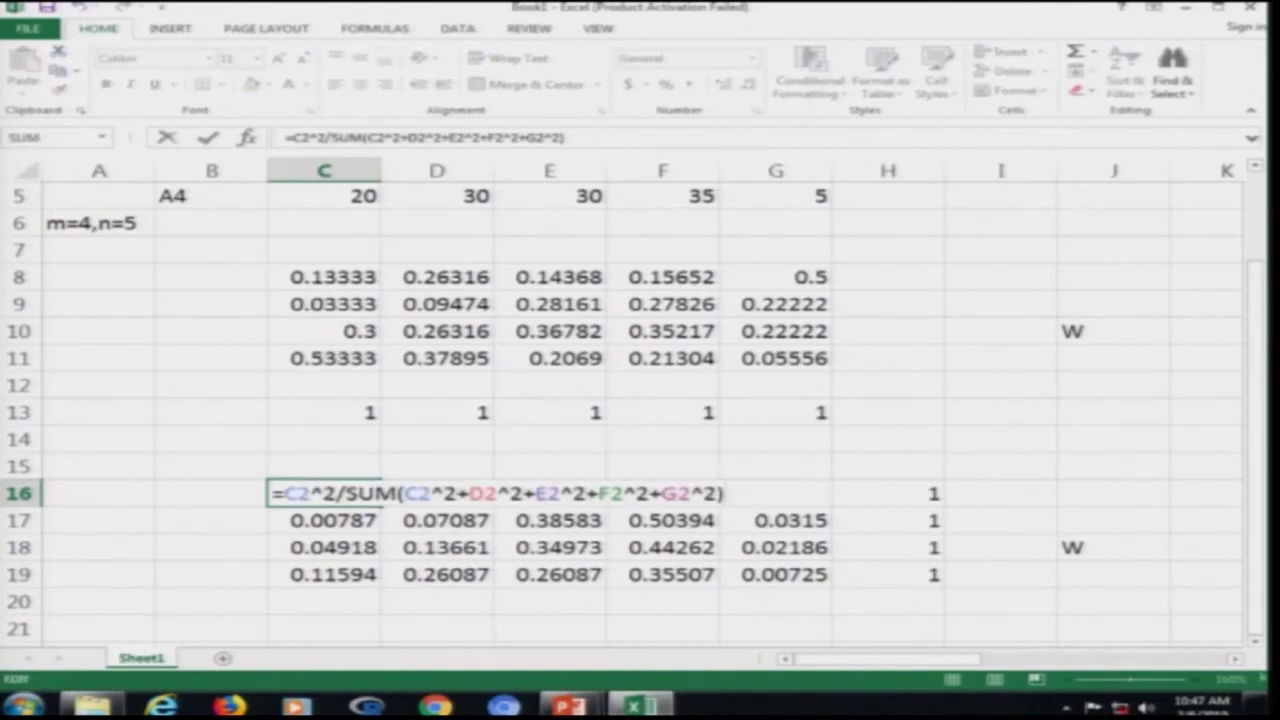
pyautogui.moveTo(1256, 540); pyautogui.dragTo(1256, 532)
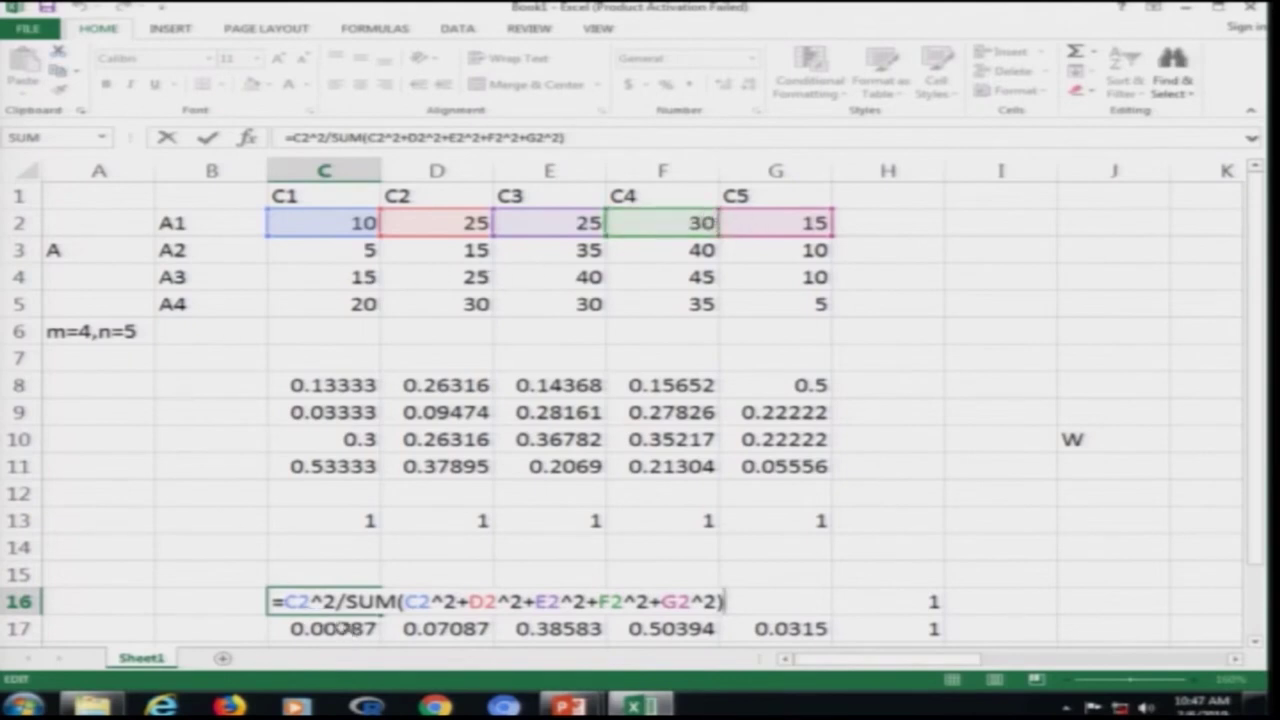
pyautogui.click(348, 636)
pyautogui.press('Delete')
pyautogui.click(430, 601)
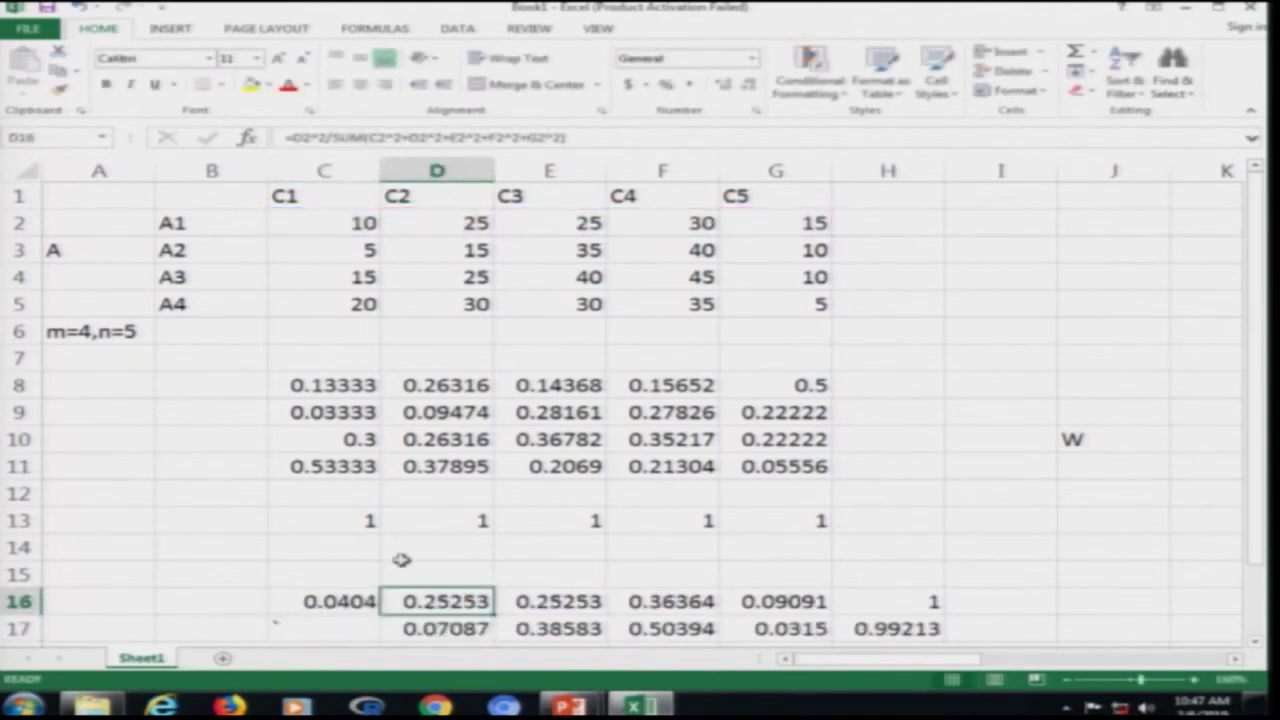
pyautogui.click(318, 632)
pyautogui.hotkey('ctrl', 'v')
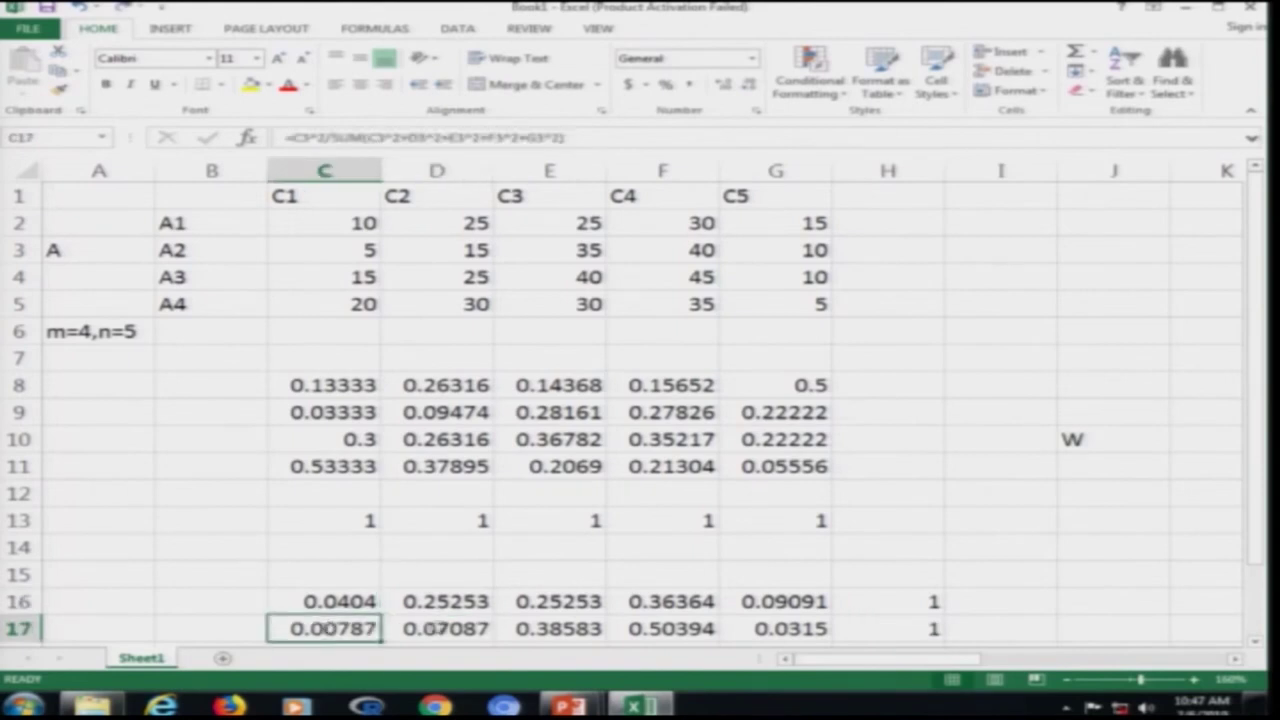
# Step: Examine the row-normalisation formulas in cells D16 and E16 and the row A1 cells they reference
pyautogui.click(468, 604)
pyautogui.doubleClick(448, 602)
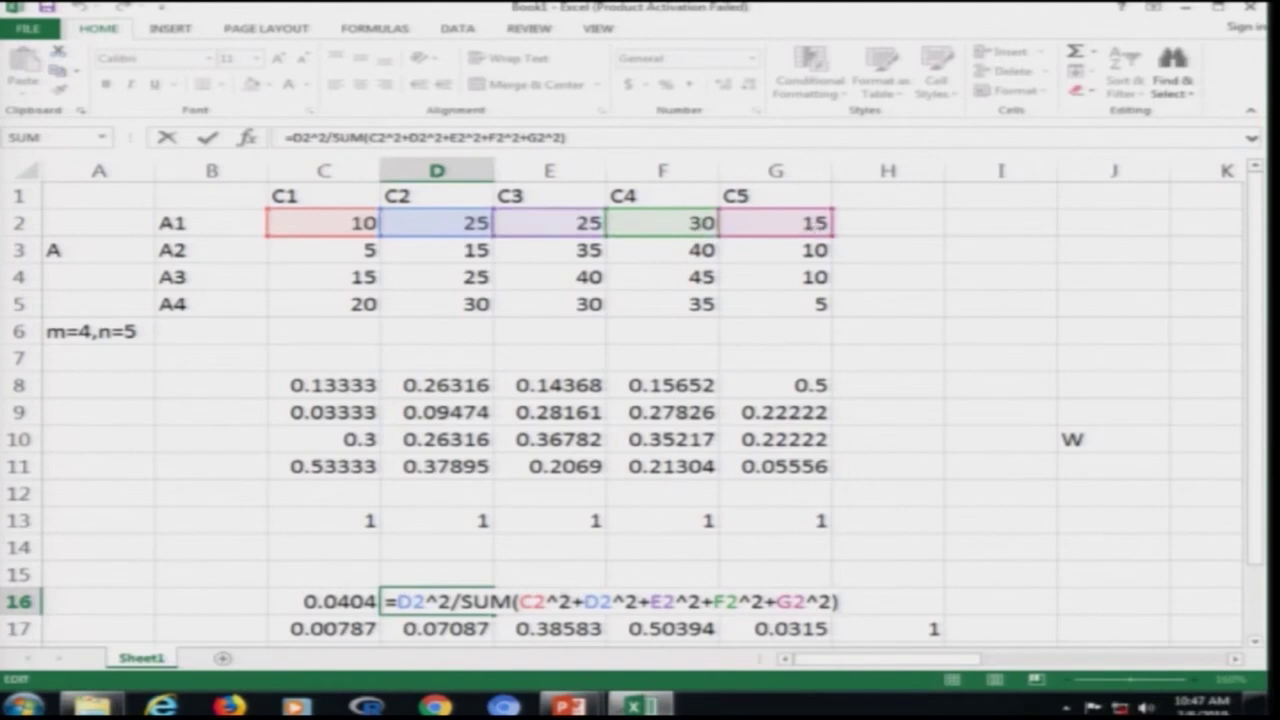
pyautogui.press('Return')
pyautogui.click(557, 601)
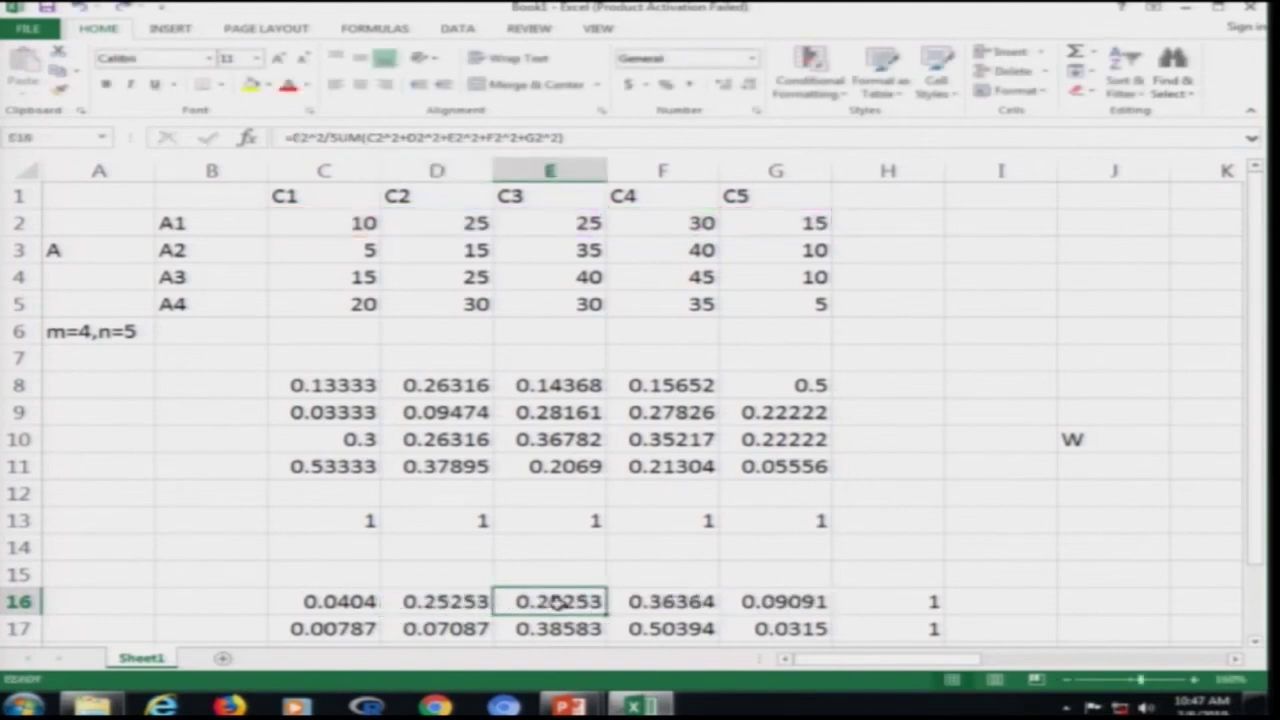
pyautogui.doubleClick(557, 601)
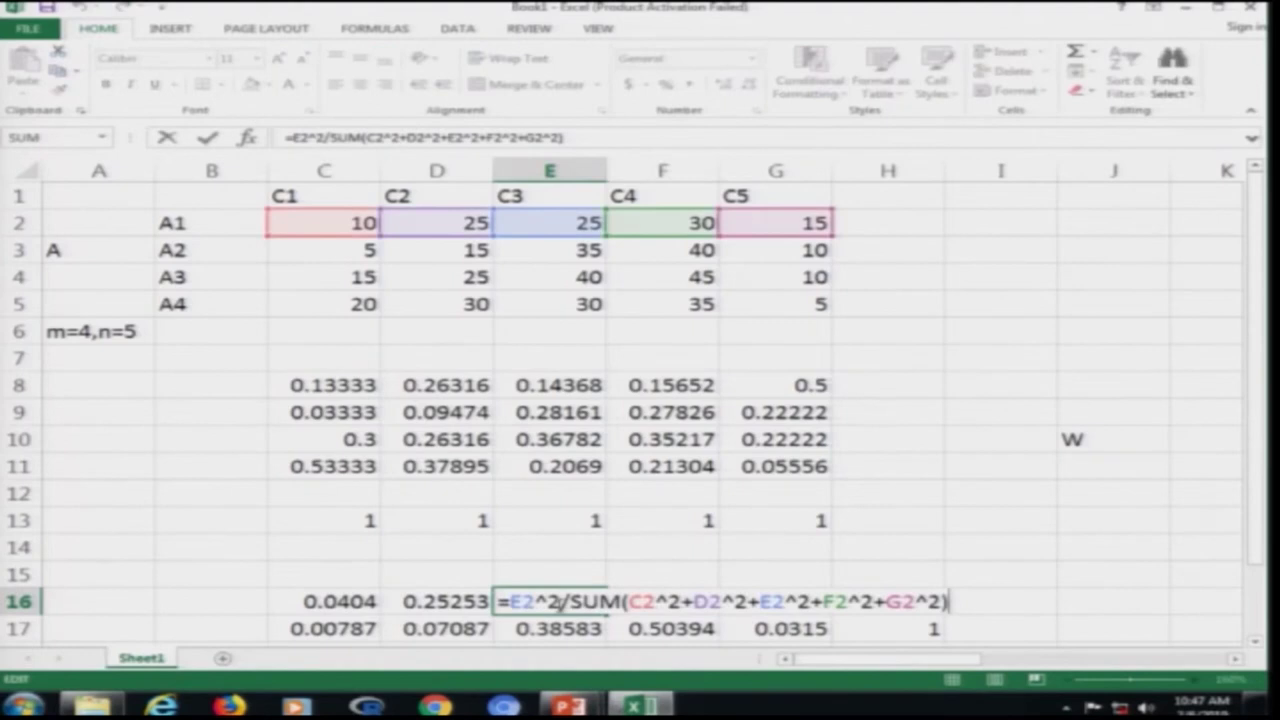
pyautogui.press('Escape')
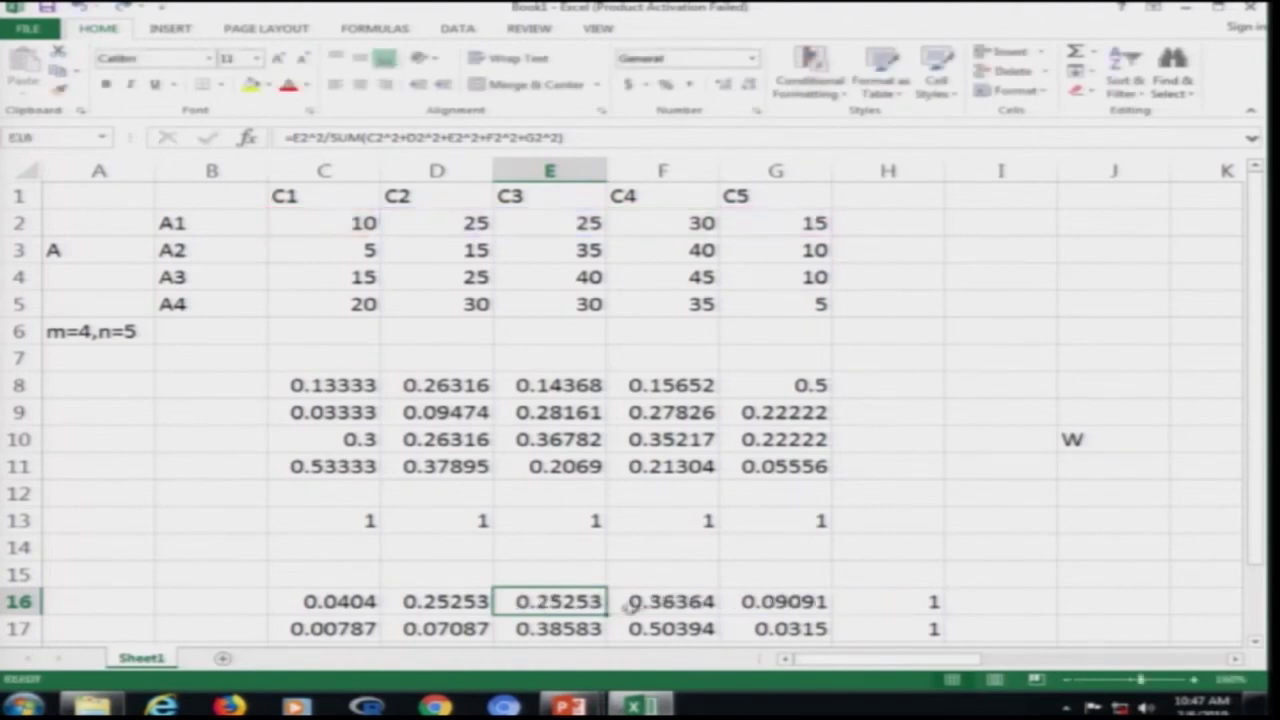
# Step: Examine the row-normalisation formulas in cells F16 and G16 and the row A1 cells they reference
pyautogui.click(650, 601)
pyautogui.doubleClick(652, 600)
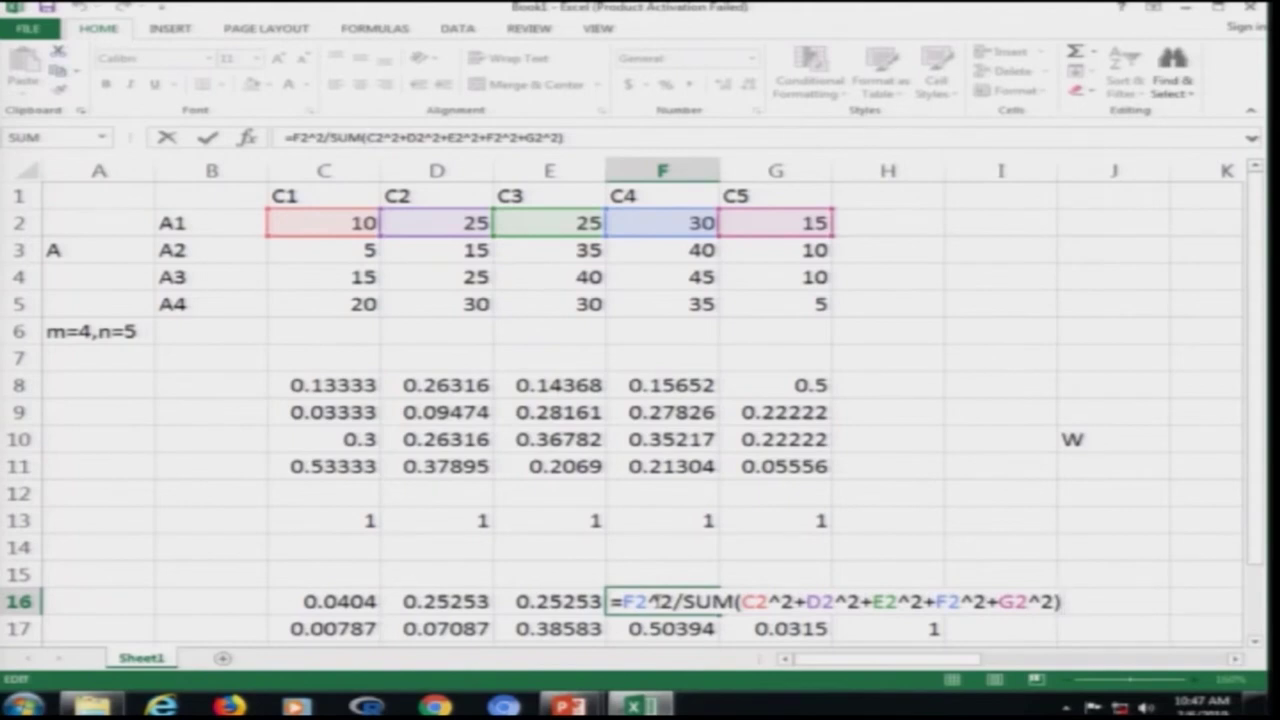
pyautogui.hotkey('ctrl', 'Return')
pyautogui.click(783, 603)
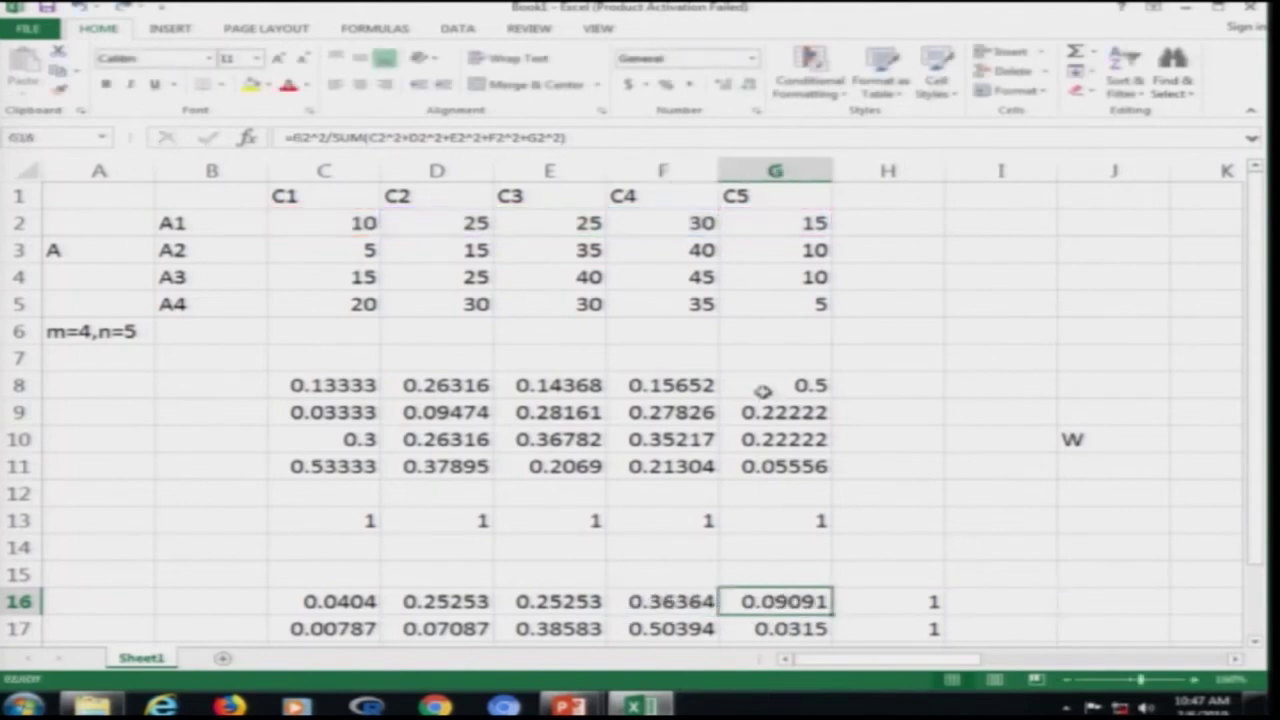
pyautogui.press('F2')
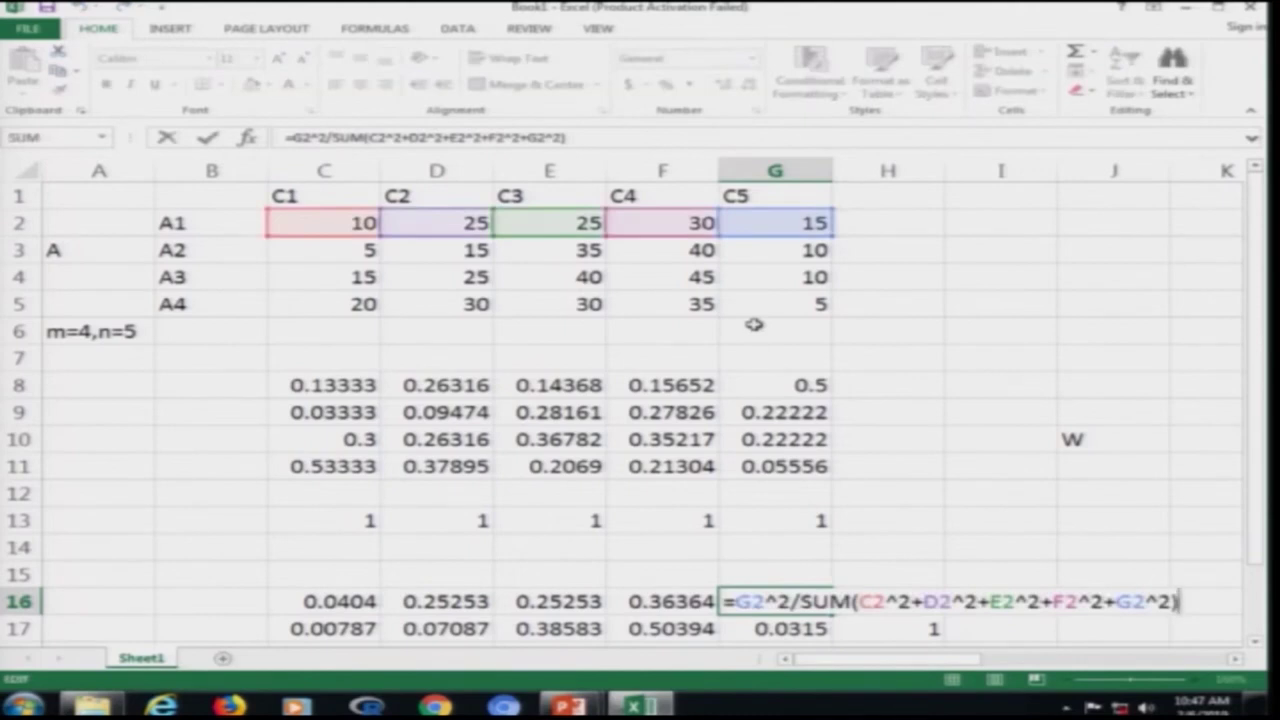
pyautogui.hotkey('ctrl', 'Return')
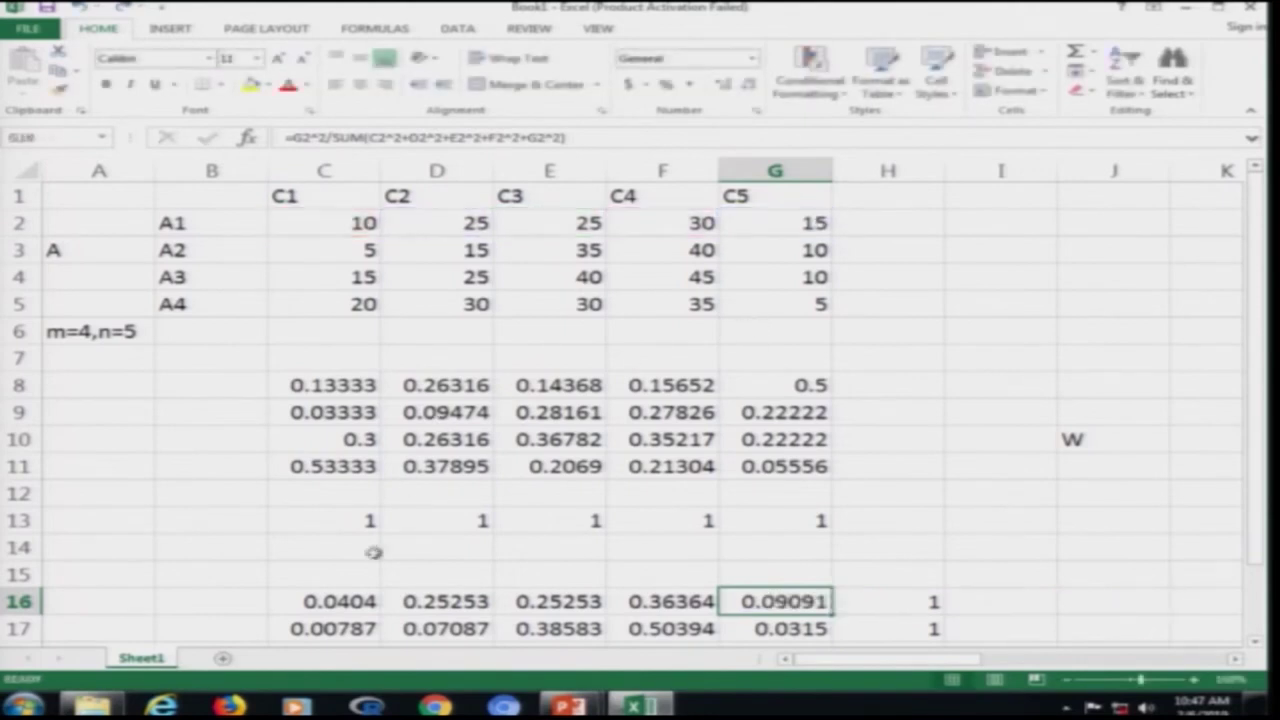
# Step: Examine the formula in cell C17 and the matrix A cells in row A2 that it references
pyautogui.click(340, 628)
pyautogui.press('F2')
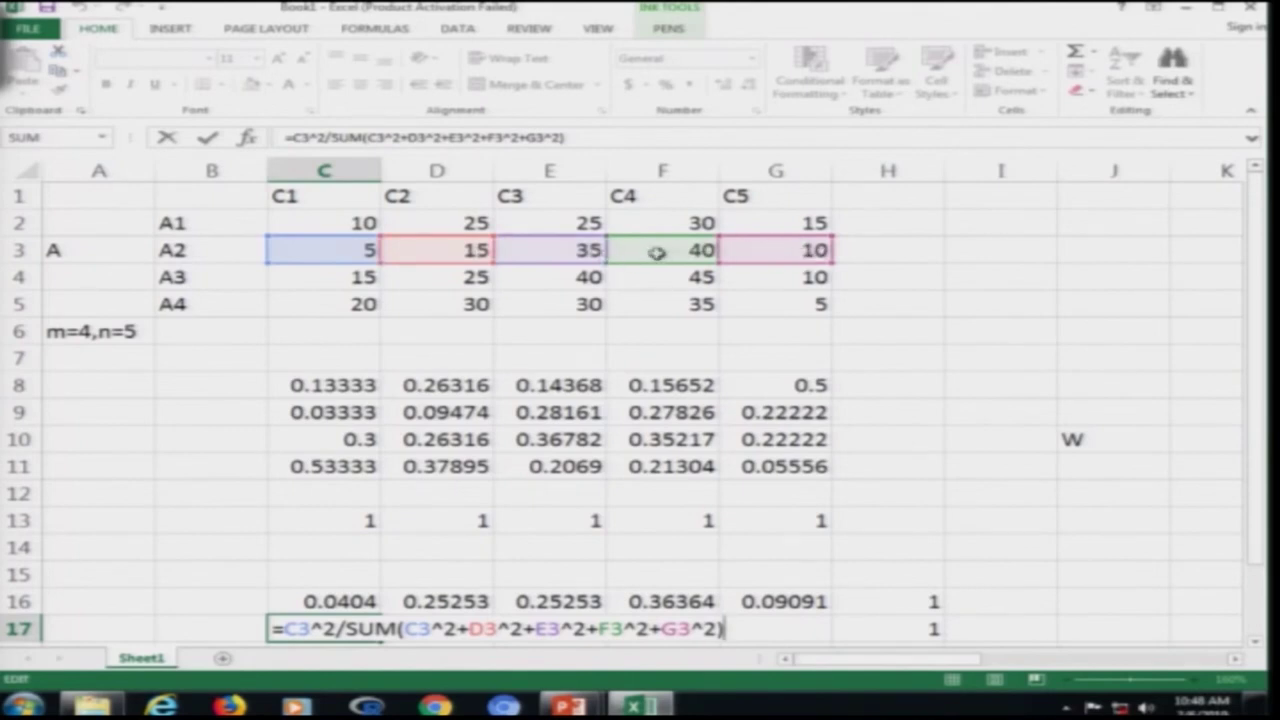
pyautogui.press('Escape')
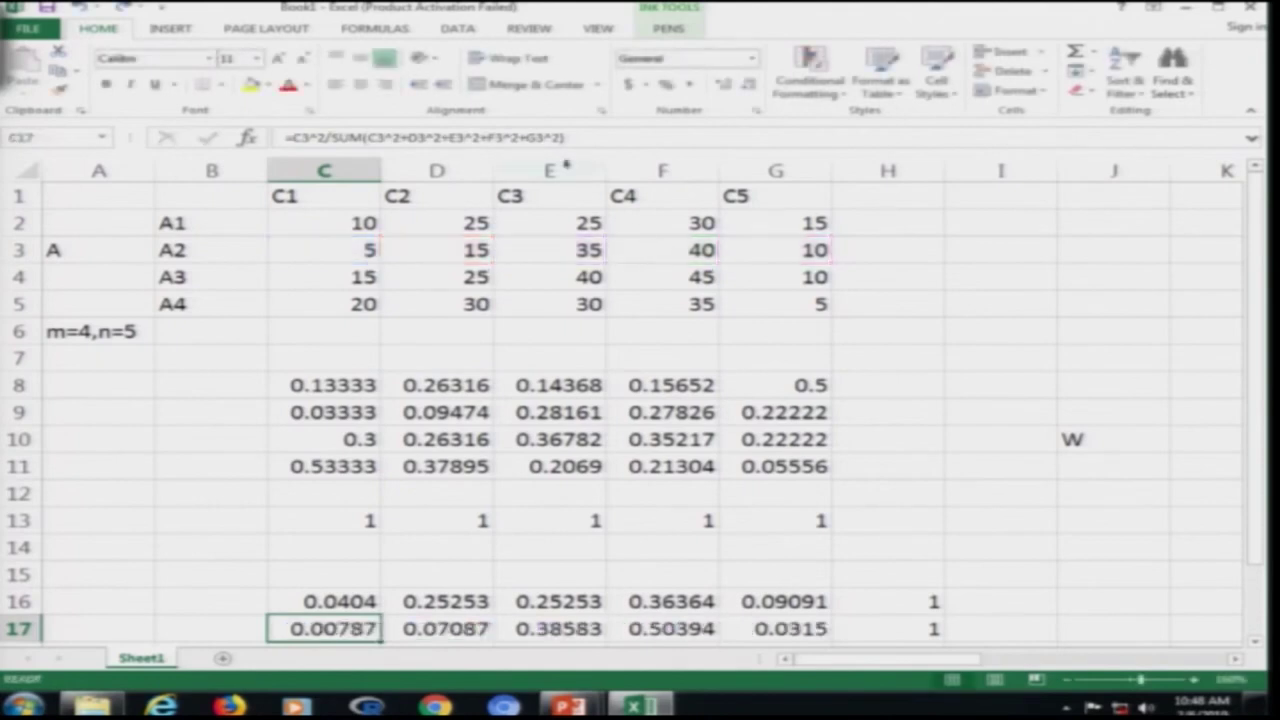
# Step: Examine the formula in cell C18 and the matrix A cells in row A3 that it references
pyautogui.click(345, 272)
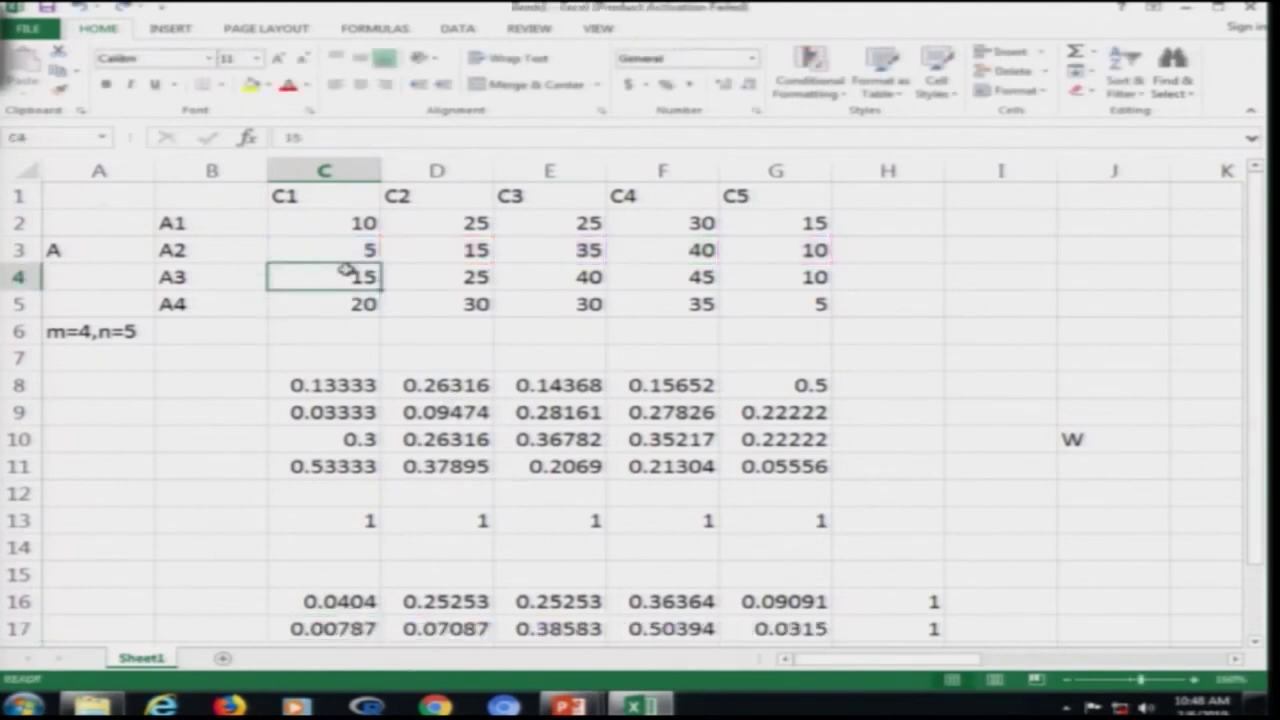
pyautogui.doubleClick(340, 265)
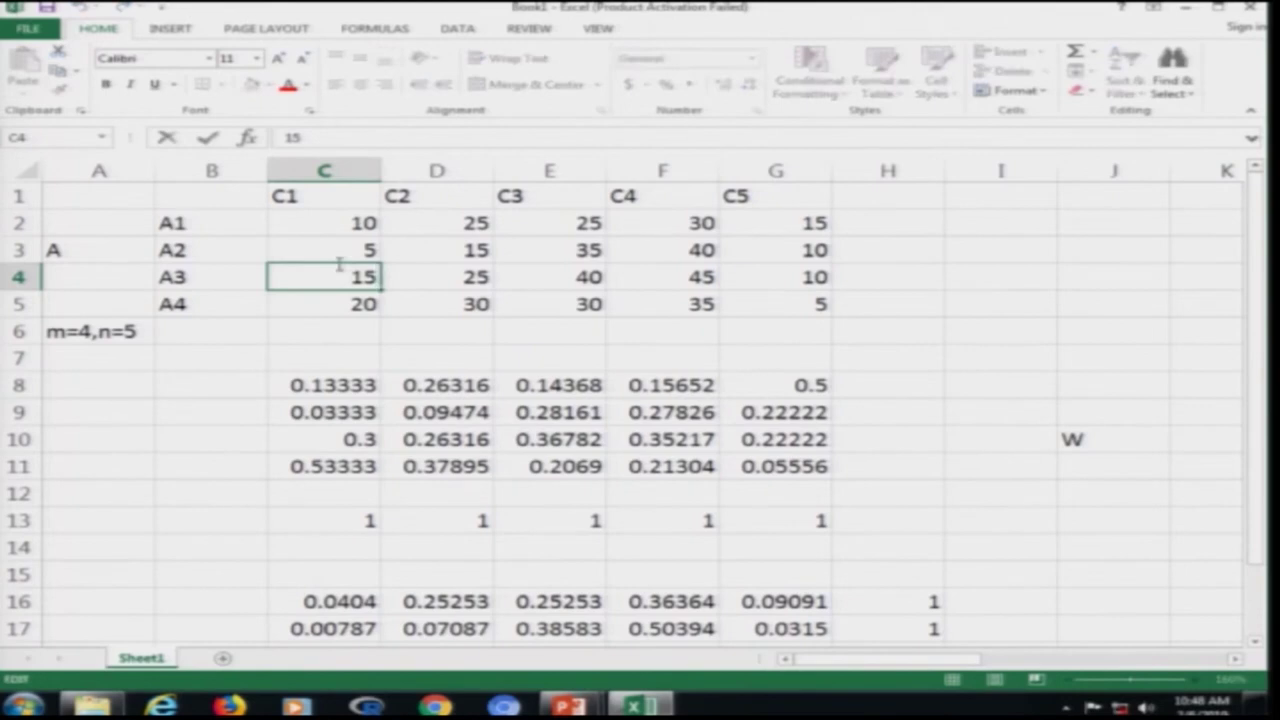
pyautogui.press('Escape')
pyautogui.press('Down')
pyautogui.press('Down')
pyautogui.press('Down')
pyautogui.press('Down')
pyautogui.press('Down')
pyautogui.press('Down')
pyautogui.press('Down')
pyautogui.press('Down')
pyautogui.press('Down')
pyautogui.press('Down')
pyautogui.press('Down')
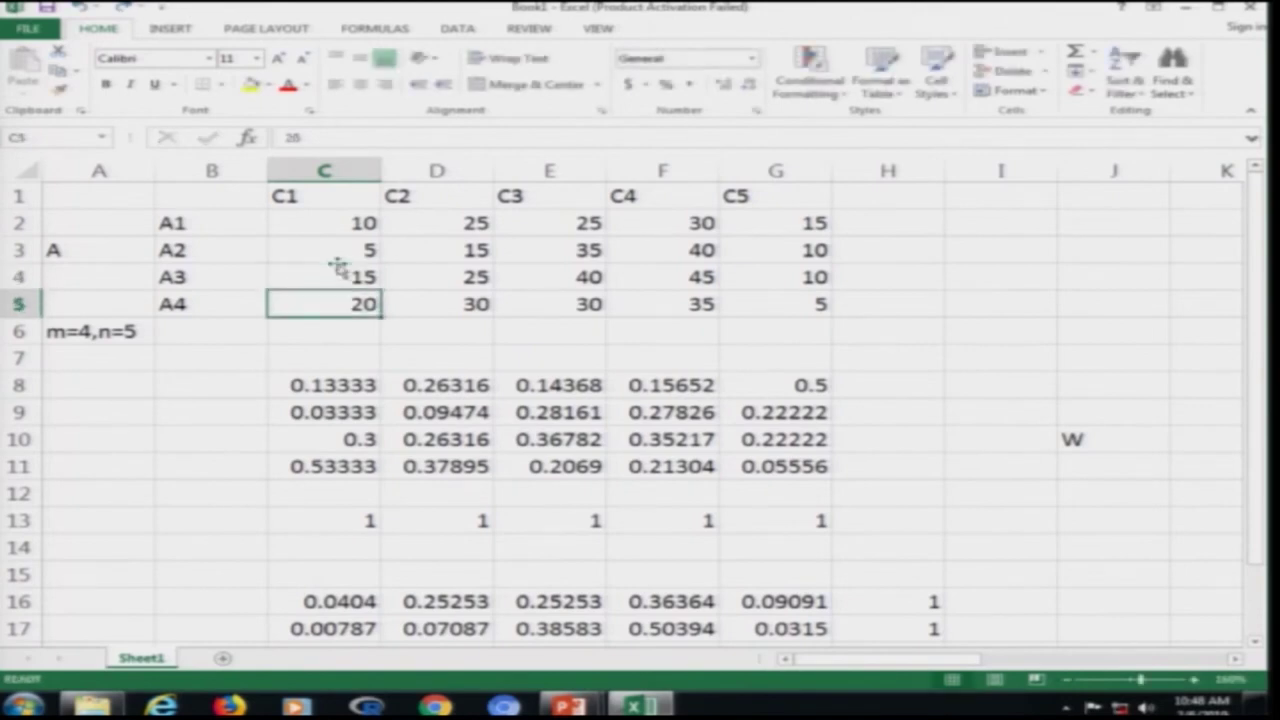
pyautogui.press('Down')
pyautogui.press('Down')
pyautogui.press('Down')
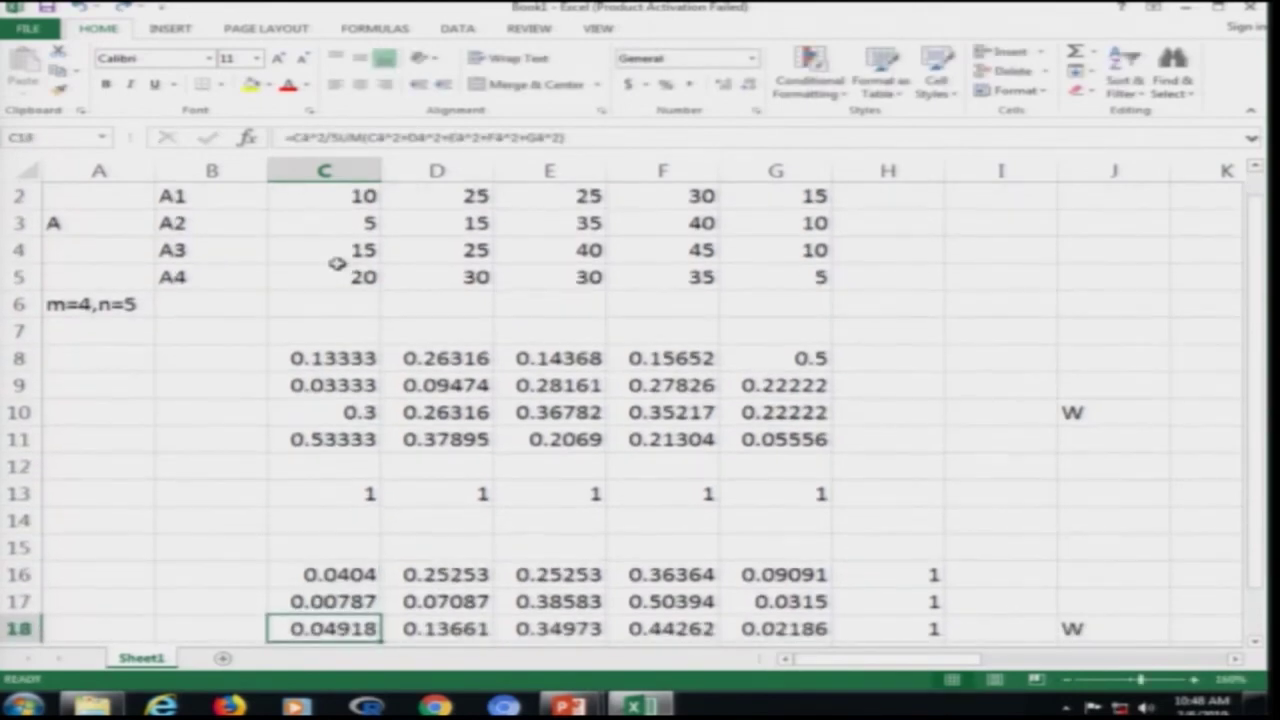
pyautogui.press('F2')
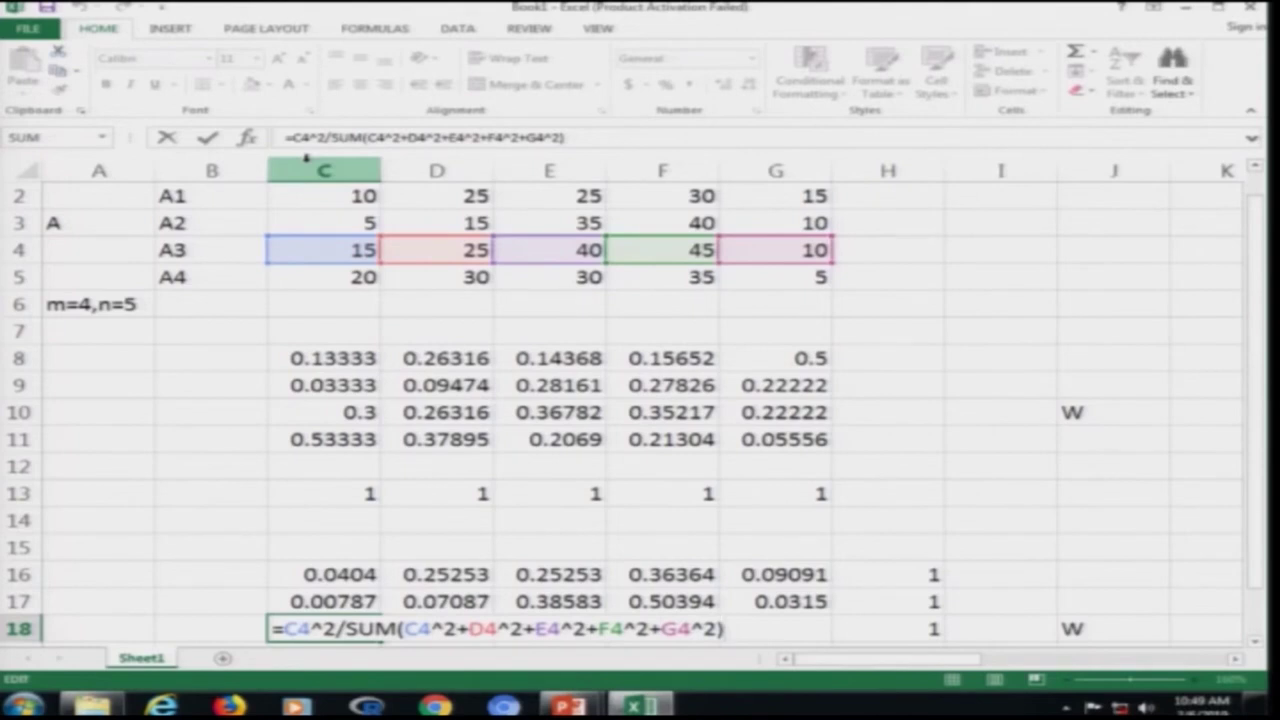
pyautogui.press('Return')
# Step: Examine the formula in cell C19 and the matrix A cells in row A4 that it references
pyautogui.click(333, 626)
pyautogui.scroll(-1, 333, 626)
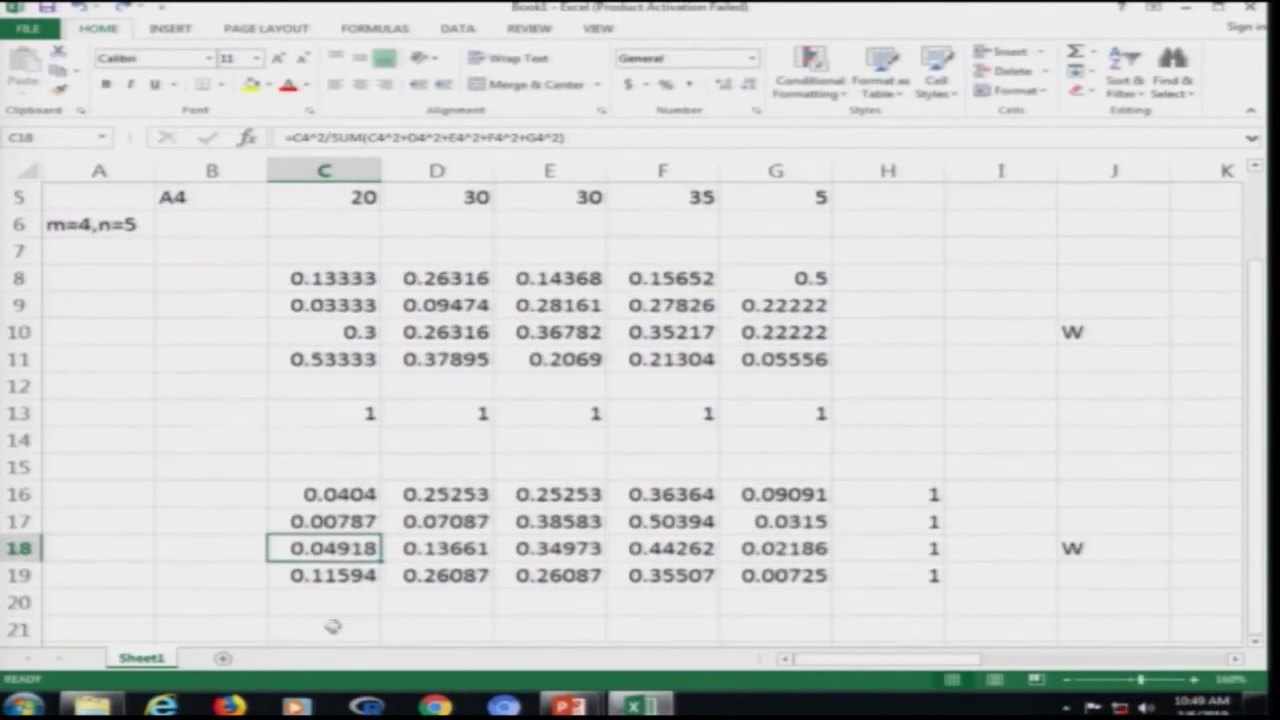
pyautogui.click(362, 573)
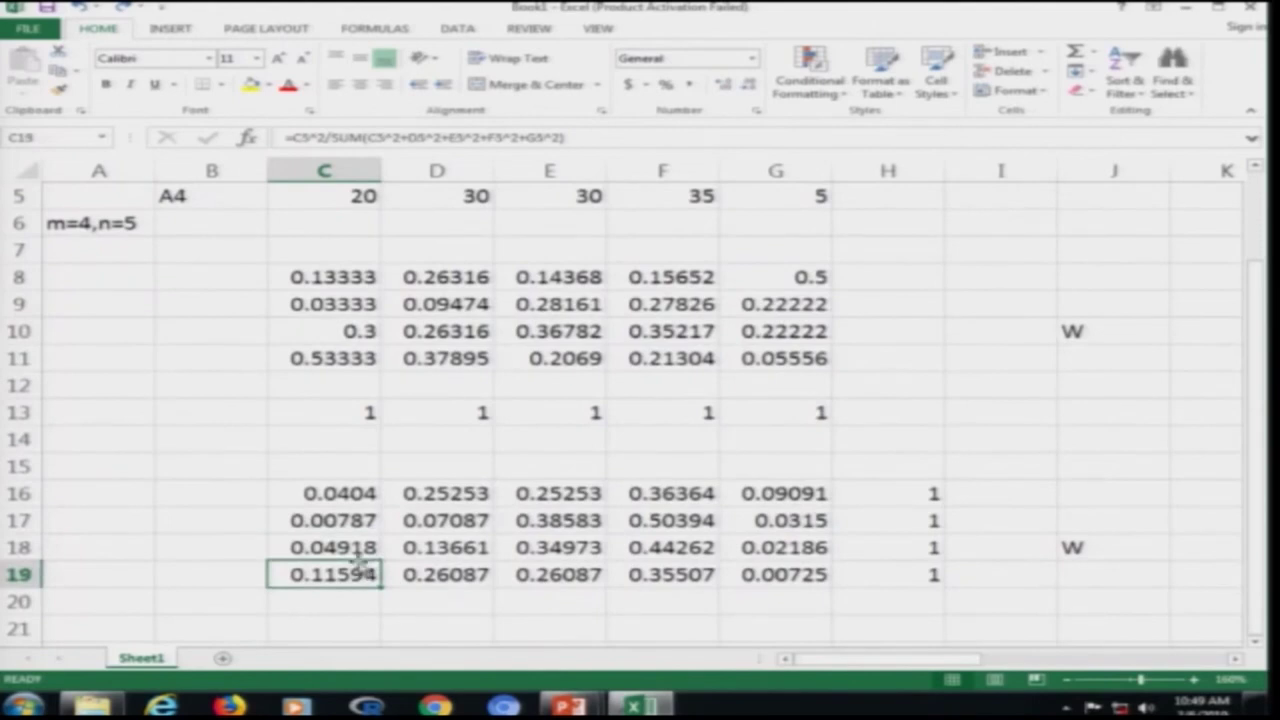
pyautogui.doubleClick(362, 568)
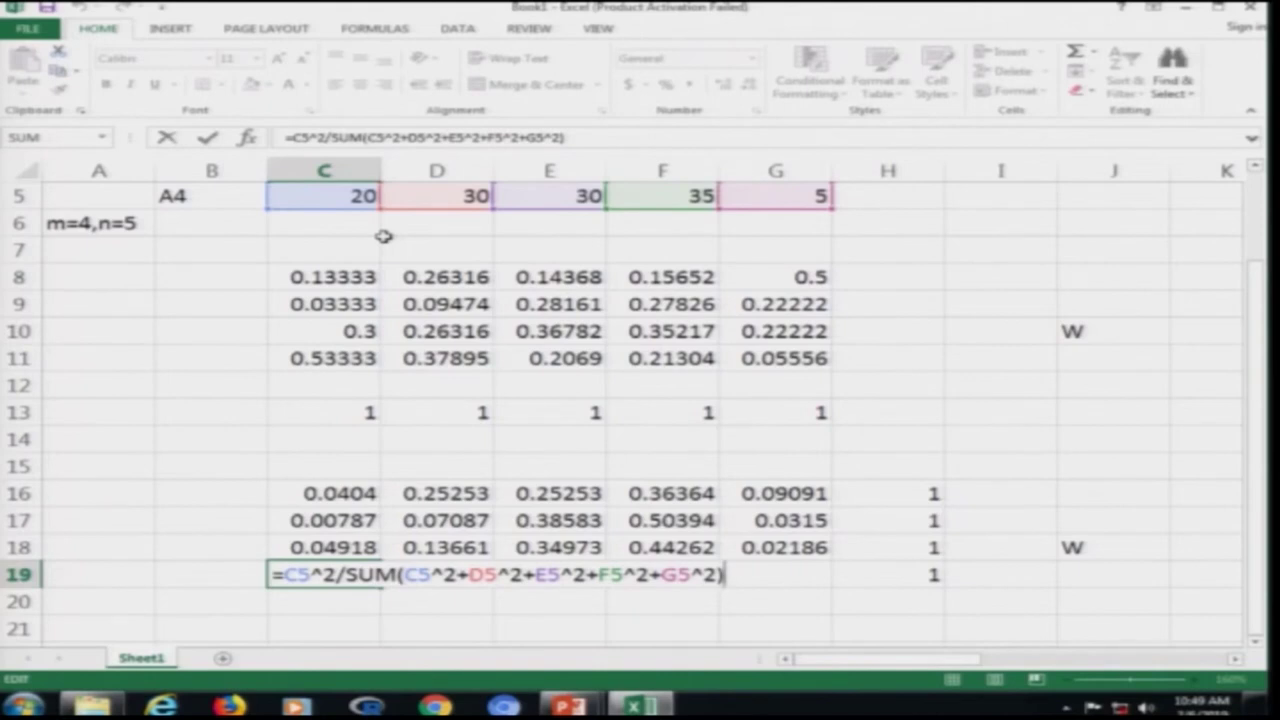
pyautogui.hotkey('ctrl', 'Return')
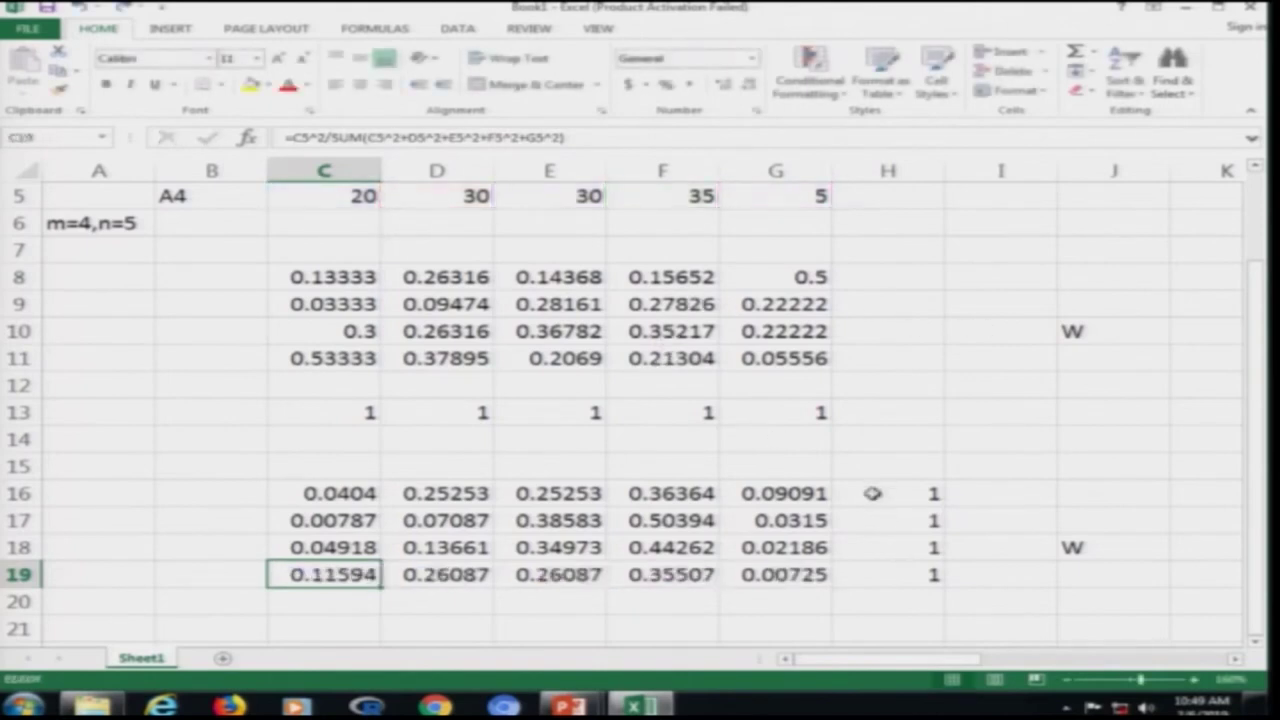
# Step: Review the row total formulas in cells H16 through H19 for the row-normalised matrix
pyautogui.click(872, 493)
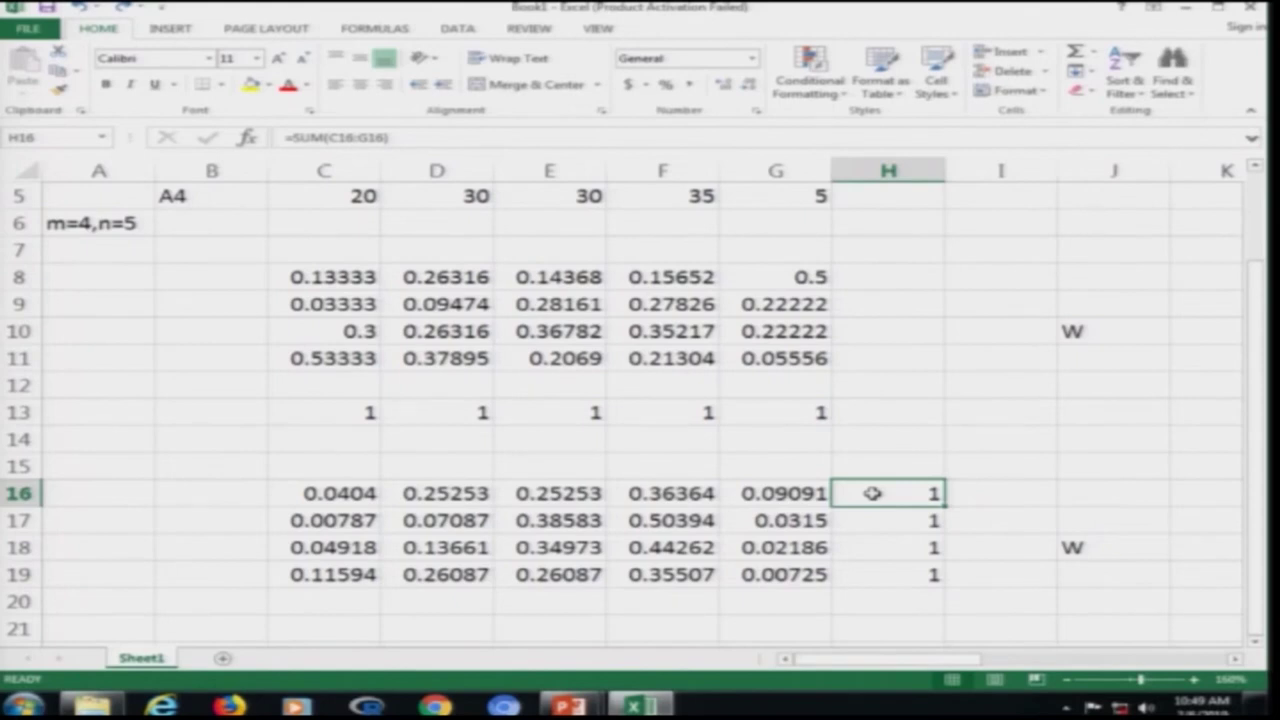
pyautogui.press('Down')
pyautogui.press('Down')
pyautogui.press('Down')
# Step: Set the numerator exponent on C2 to 3 in cell C8's column-normalisation formula
pyautogui.press('Up')
pyautogui.press('Up')
pyautogui.press('Up')
pyautogui.press('Up')
pyautogui.press('Up')
pyautogui.press('Up')
pyautogui.press('Up')
pyautogui.press('Up')
pyautogui.press('Up')
pyautogui.press('Up')
pyautogui.press('Up')
pyautogui.press('Up')
pyautogui.press('Up')
pyautogui.press('Up')
pyautogui.press('Up')
pyautogui.press('Up')
pyautogui.press('Up')
pyautogui.press('Up')
pyautogui.press('Up')
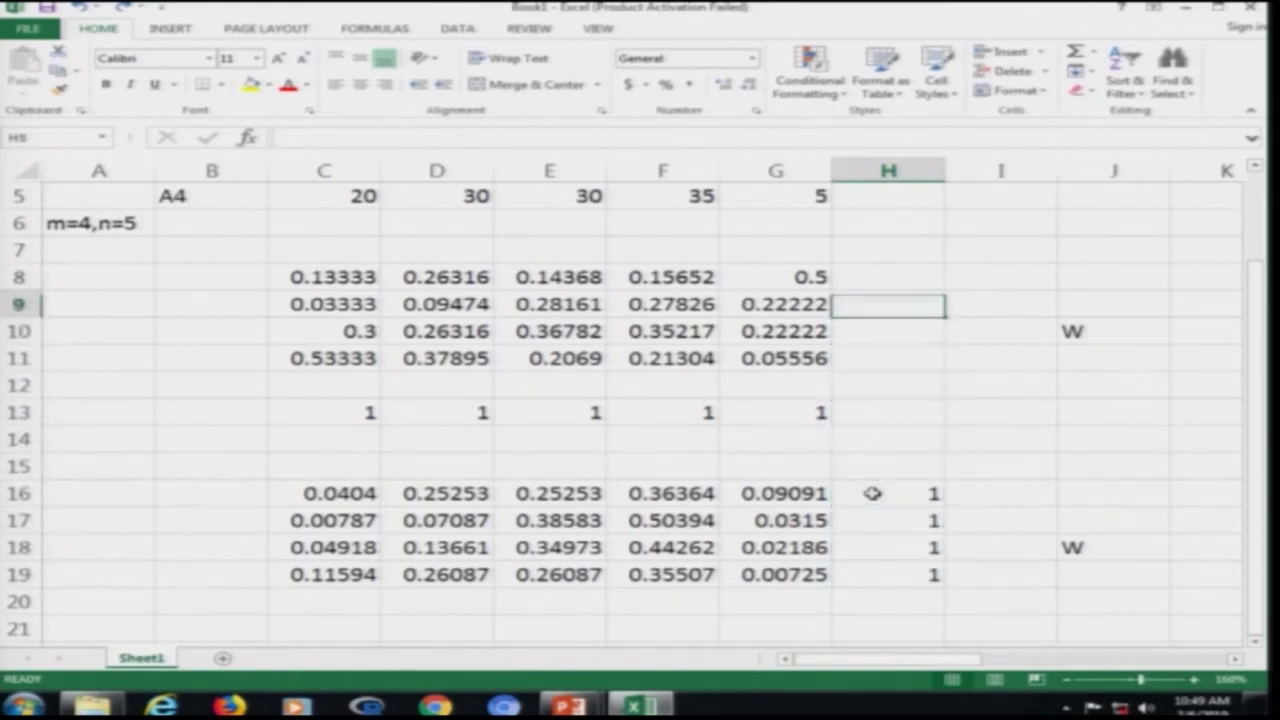
pyautogui.press('Left')
pyautogui.press('Left')
pyautogui.press('Left')
pyautogui.press('Left')
pyautogui.press('Left')
pyautogui.press('Down')
pyautogui.press('Down')
pyautogui.press('Down')
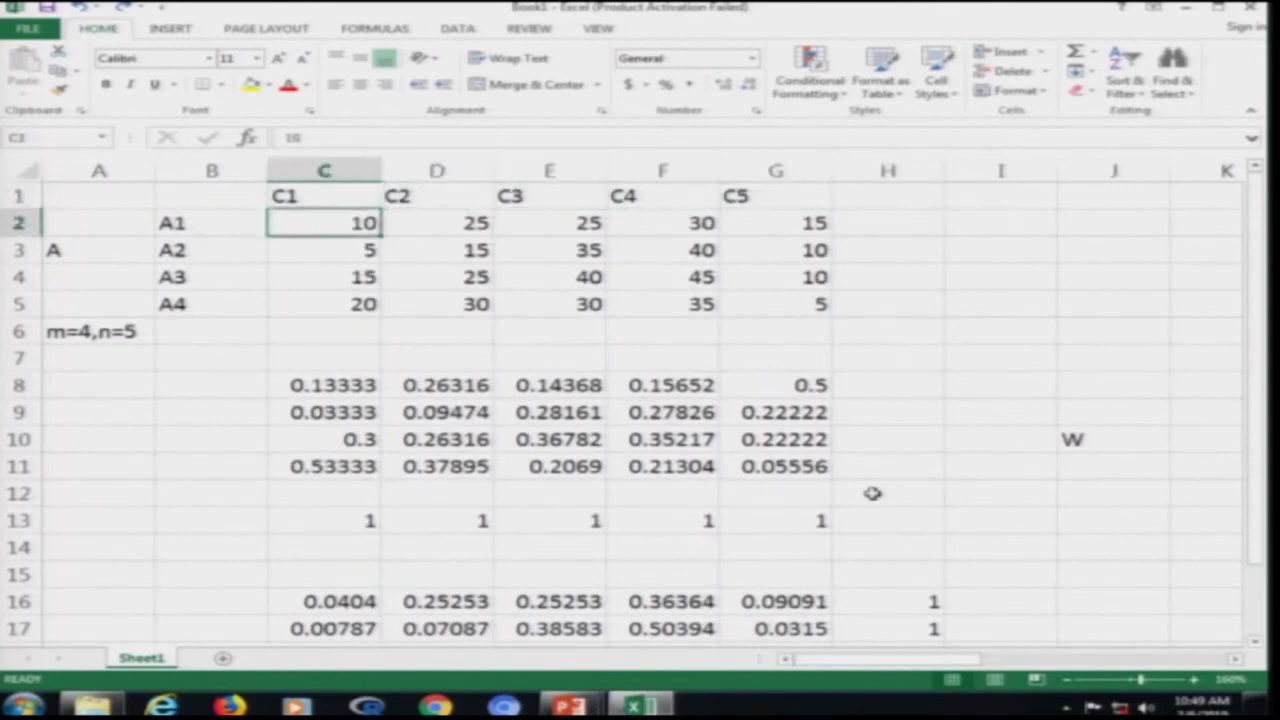
pyautogui.press('Down')
pyautogui.press('Down')
pyautogui.press('Down')
pyautogui.press('Down')
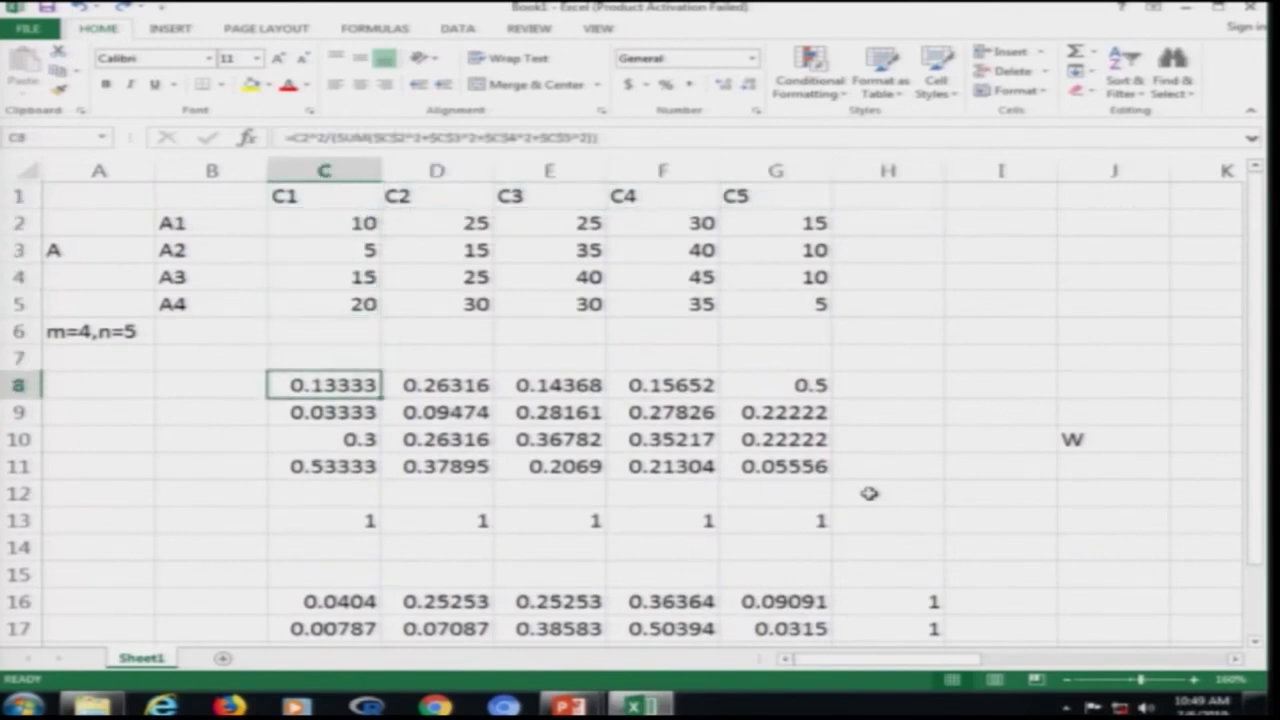
pyautogui.press('F2')
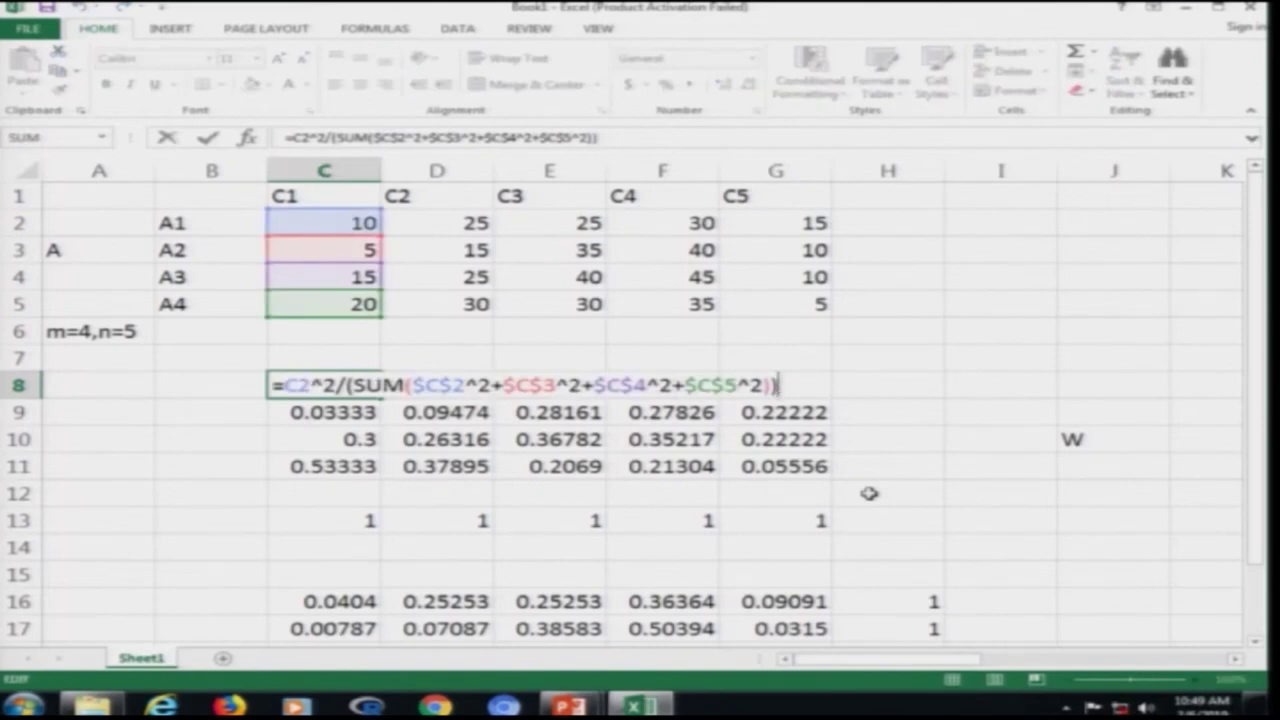
pyautogui.press('Left')
pyautogui.press('Left')
pyautogui.press('Left')
pyautogui.press('Left')
pyautogui.press('Left')
pyautogui.press('Left')
pyautogui.press('Left')
pyautogui.press('Left')
pyautogui.press('Left')
pyautogui.press('Left')
pyautogui.press('Left')
pyautogui.press('Left')
pyautogui.press('Left')
pyautogui.press('Left')
pyautogui.press('Left')
pyautogui.press('Left')
pyautogui.press('Left')
pyautogui.press('Left')
pyautogui.press('Left')
pyautogui.press('Left')
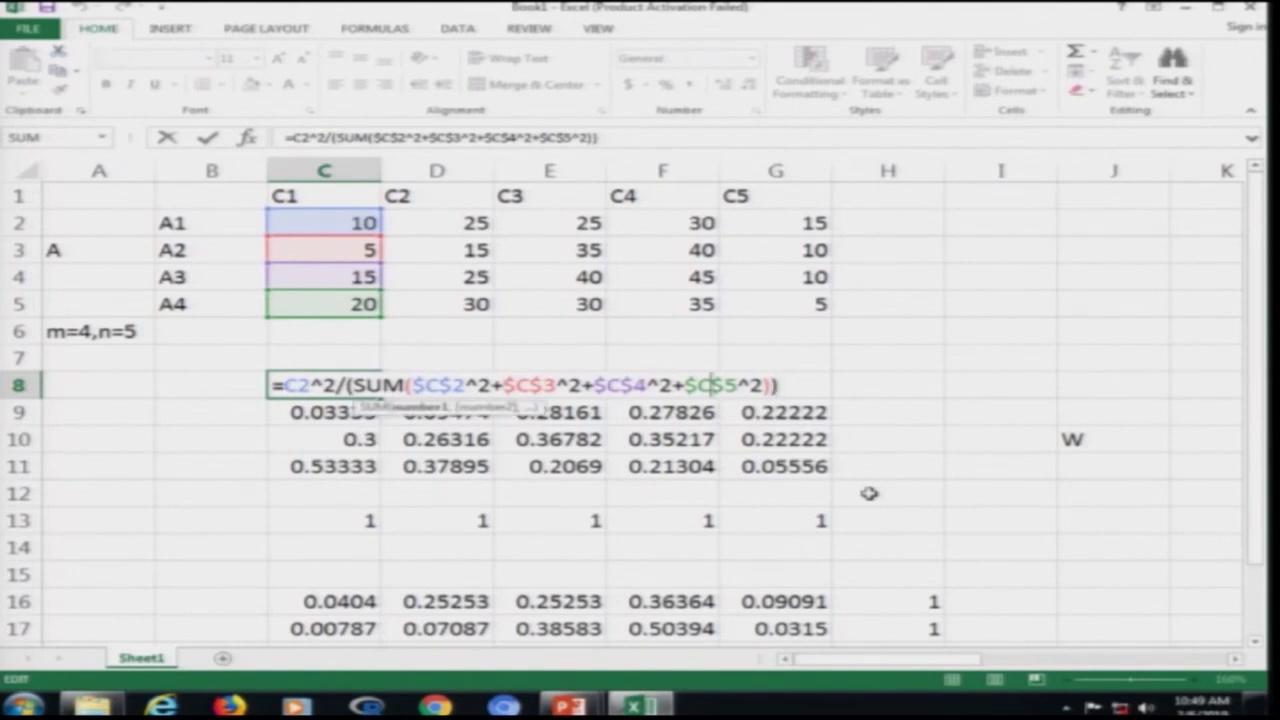
pyautogui.press('Left')
pyautogui.press('Left')
pyautogui.press('Left')
pyautogui.press('Left')
pyautogui.press('Left')
pyautogui.hotkey('shift', 'Left')
pyautogui.write('3')
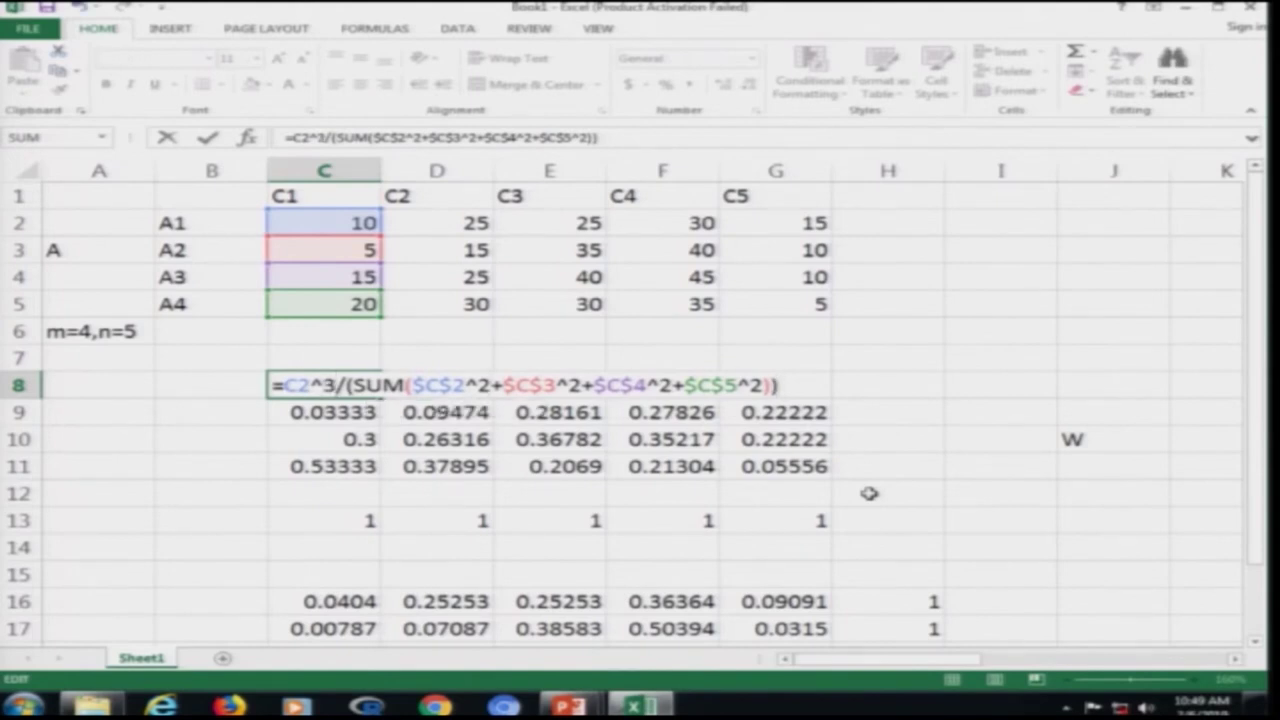
# Step: Set the exponents of all four denominator terms, $C$2 through $C$5, to 3 in cell C8's formula and commit it
pyautogui.press('Right')
pyautogui.press('Right')
pyautogui.press('Right')
pyautogui.press('Right')
pyautogui.press('Right')
pyautogui.press('Right')
pyautogui.press('Right')
pyautogui.press('Right')
pyautogui.press('Right')
pyautogui.press('Right')
pyautogui.press('Right')
pyautogui.press('Right')
pyautogui.hotkey('shift', 'Left')
pyautogui.write('3')
pyautogui.press('Right')
pyautogui.press('Right')
pyautogui.press('Right')
pyautogui.press('Right')
pyautogui.press('Right')
pyautogui.press('Right')
pyautogui.press('Right')
pyautogui.hotkey('shift', 'Left')
pyautogui.write('3')
pyautogui.press('Right')
pyautogui.press('Right')
pyautogui.press('Right')
pyautogui.press('Right')
pyautogui.press('Right')
pyautogui.press('Right')
pyautogui.press('Right')
pyautogui.hotkey('shift', 'Left')
pyautogui.write('3')
pyautogui.press('Right')
pyautogui.press('Right')
pyautogui.press('Right')
pyautogui.press('Right')
pyautogui.press('Right')
pyautogui.press('Right')
pyautogui.hotkey('shift', 'Left')
pyautogui.write('3')
pyautogui.press('Return')
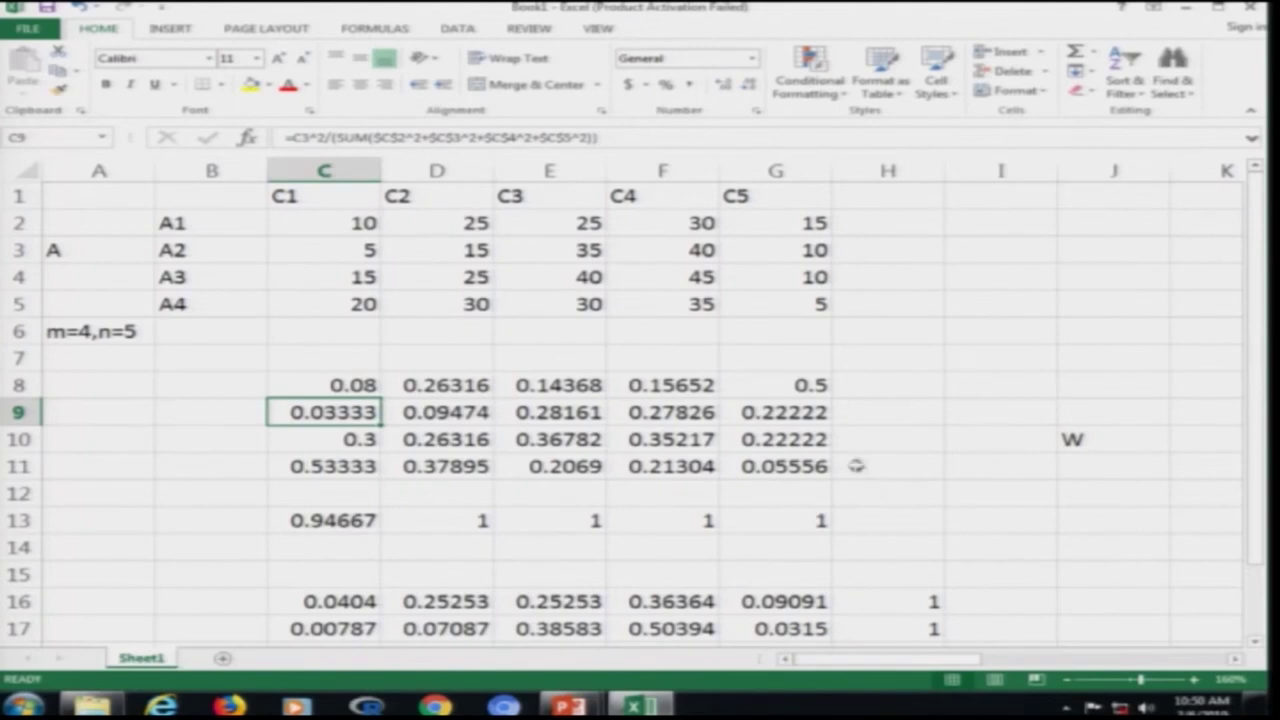
# Step: Examine the revised formula in cell C8 and the matrix A cells it references
pyautogui.press('Up')
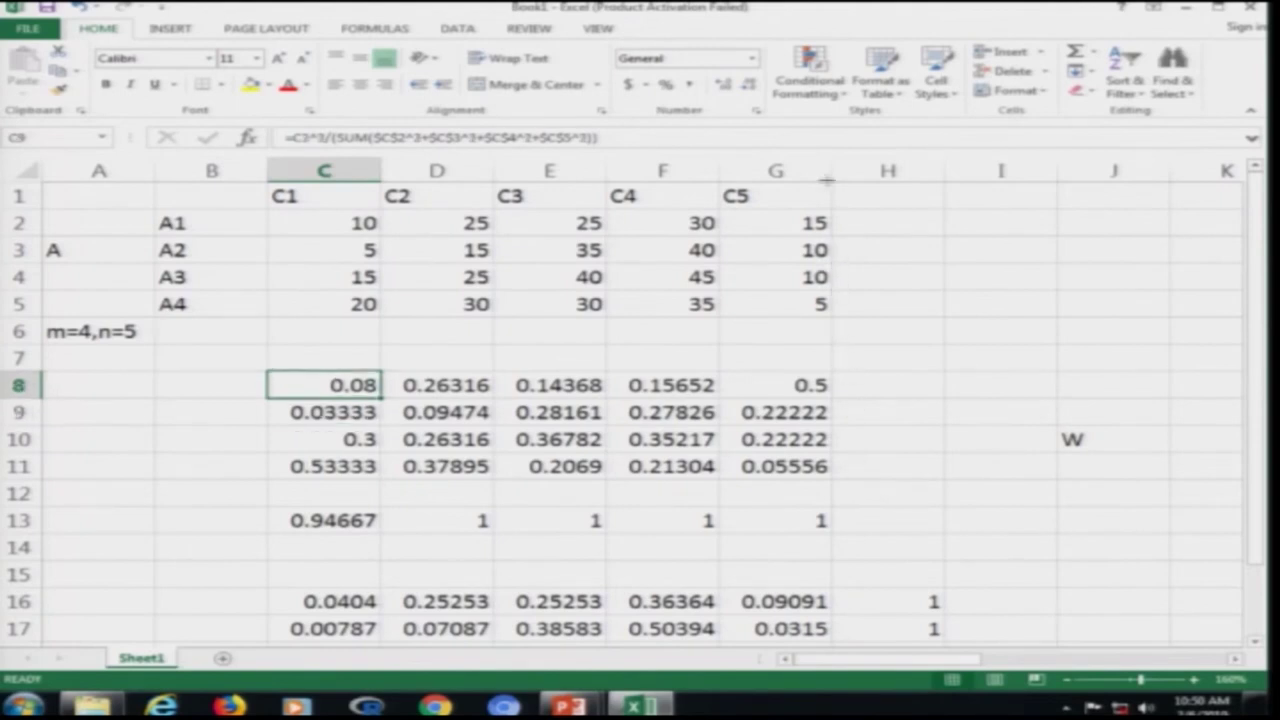
pyautogui.press('F2')
pyautogui.press('Escape')
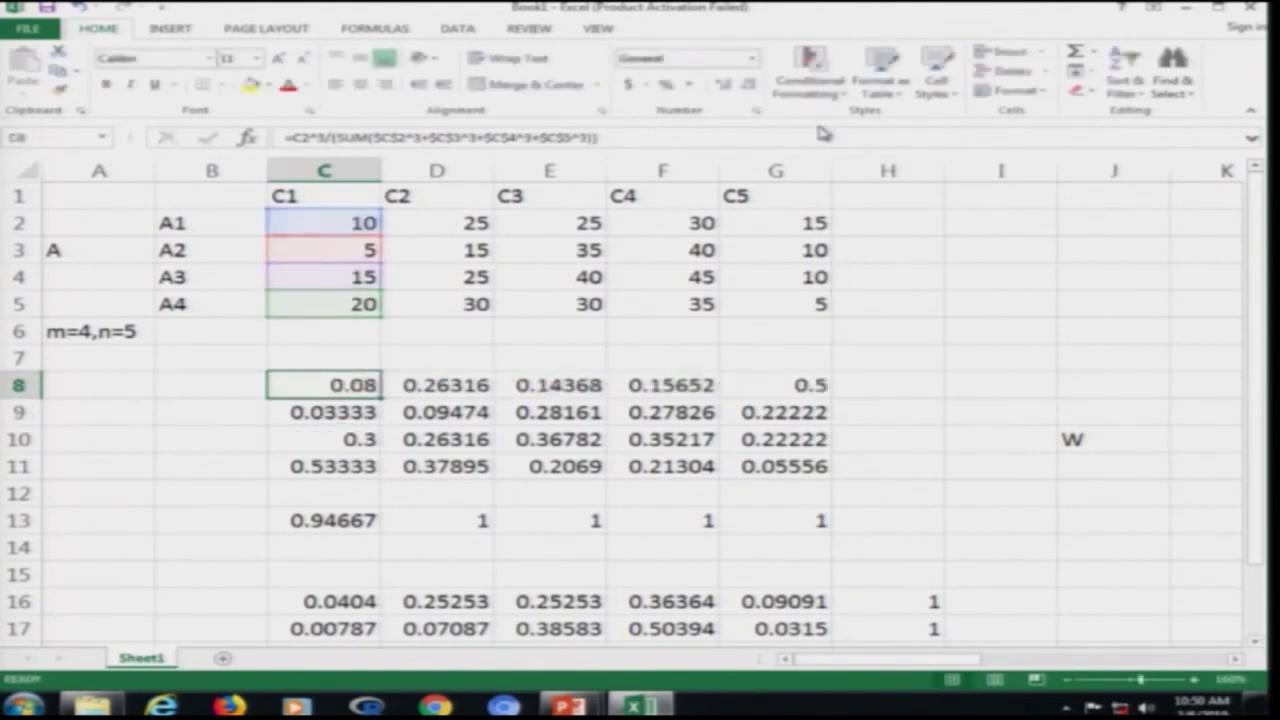
# Step: Fill the column check sums in C13:G13 with yellow
pyautogui.press('Down')
pyautogui.press('Down')
pyautogui.press('Down')
pyautogui.press('Down')
pyautogui.press('Down')
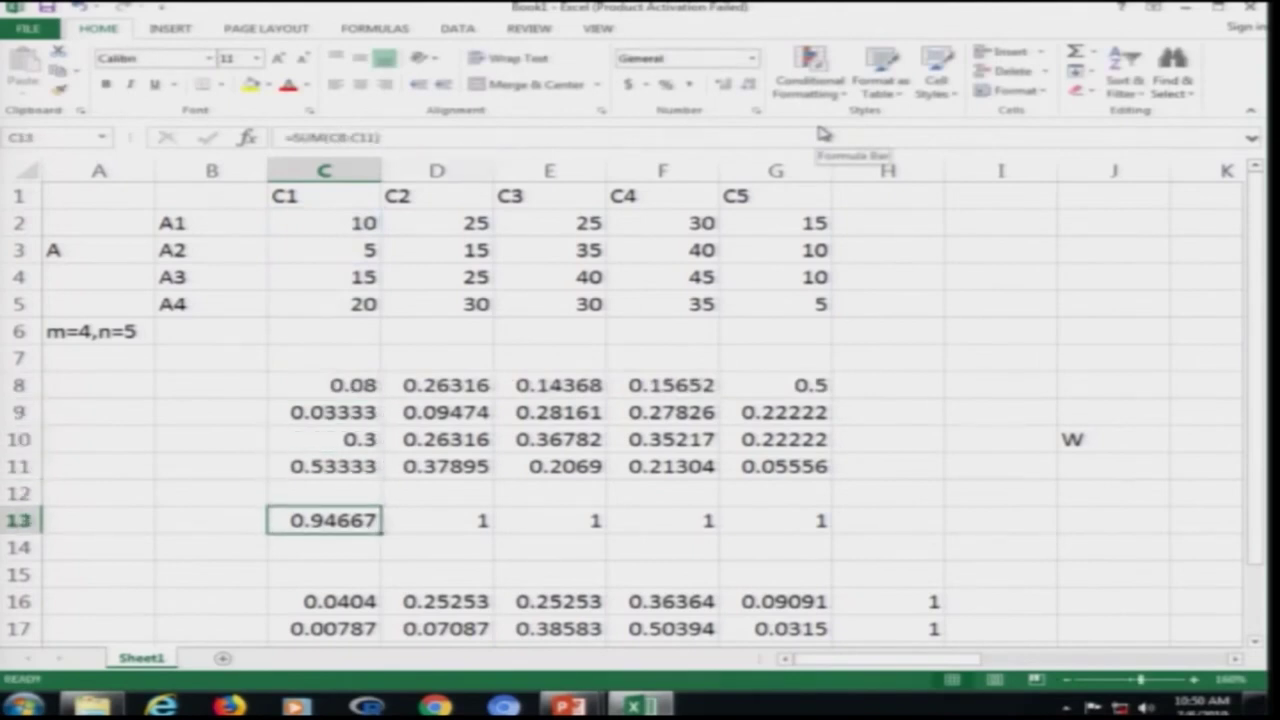
pyautogui.hotkey('shift', 'Right')
pyautogui.hotkey('shift', 'Right')
pyautogui.hotkey('shift', 'Right')
pyautogui.hotkey('shift', 'Right')
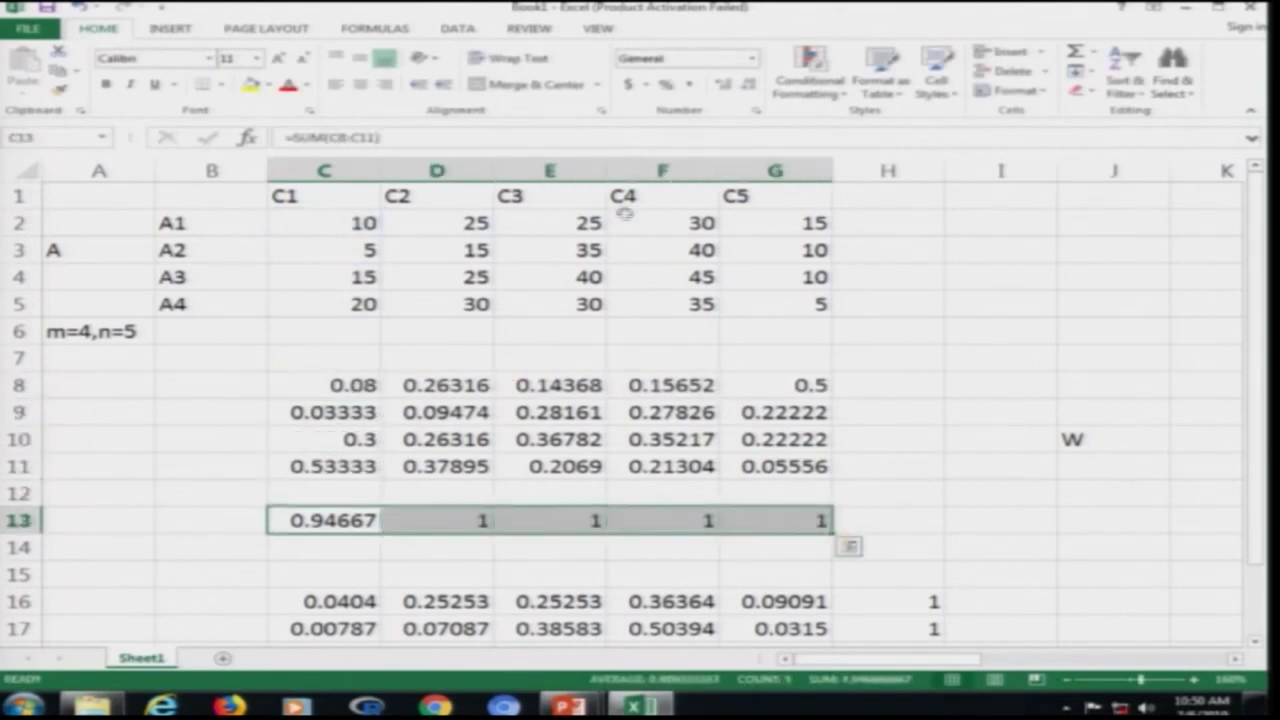
pyautogui.click(251, 87)
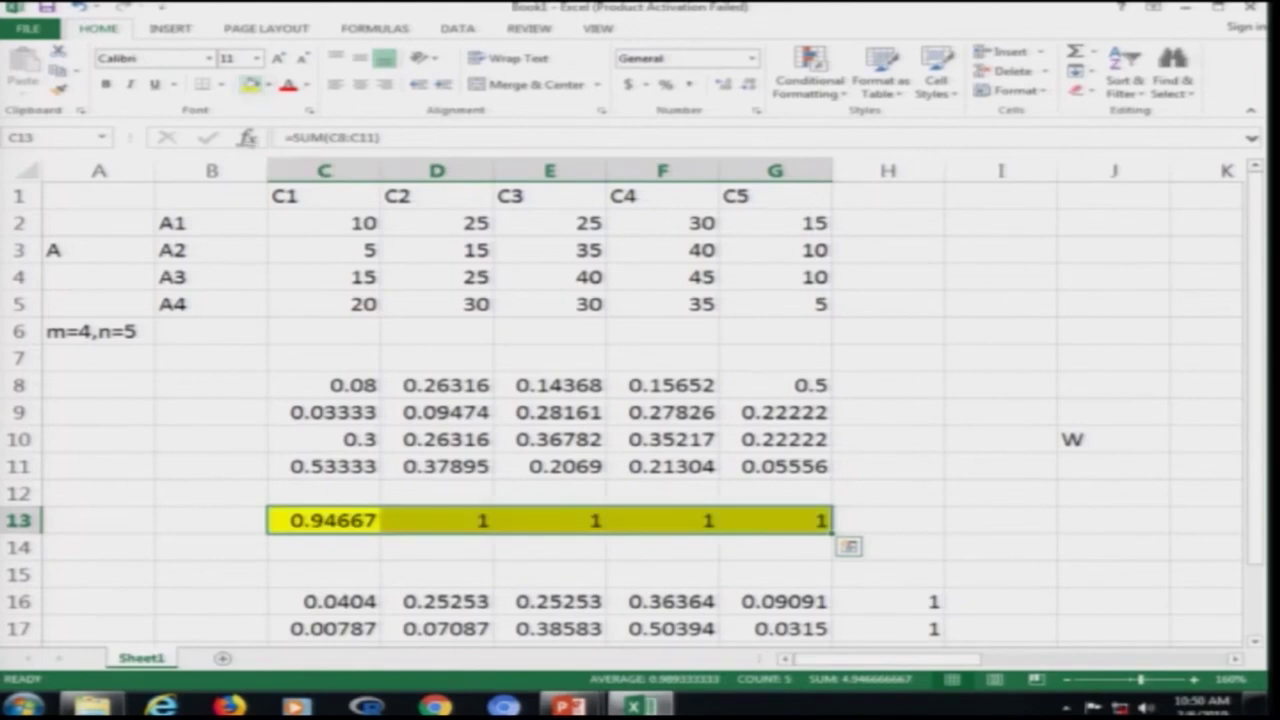
# Step: Compare the column sum formula in C13 with the cubed formula in cell C8
pyautogui.click(330, 522)
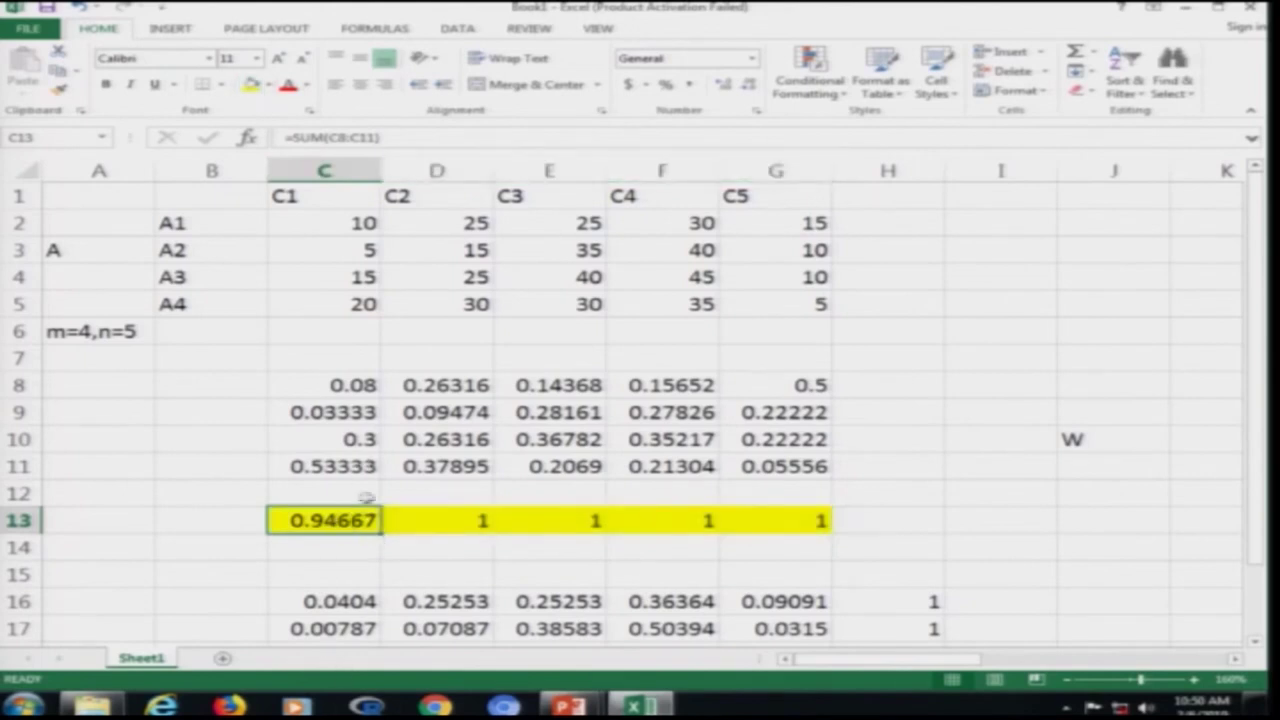
pyautogui.press('Up')
pyautogui.press('Up')
pyautogui.press('Up')
pyautogui.press('Up')
pyautogui.press('Up')
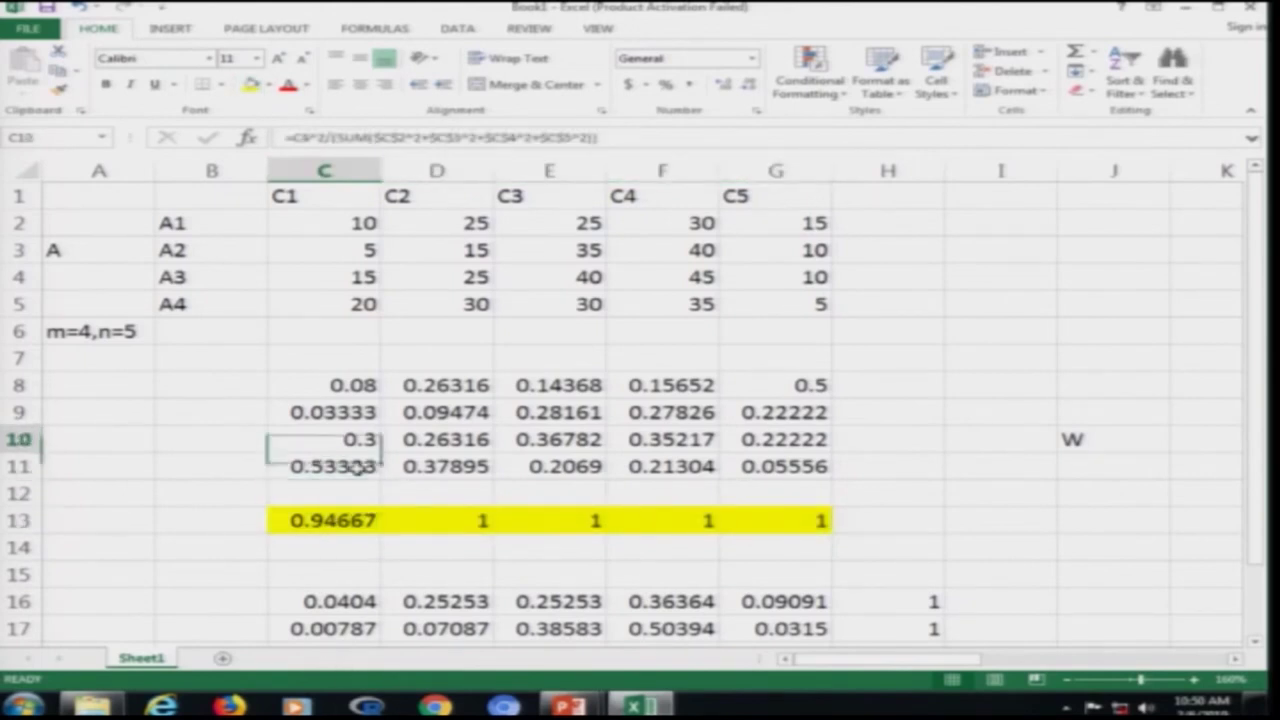
pyautogui.press('F2')
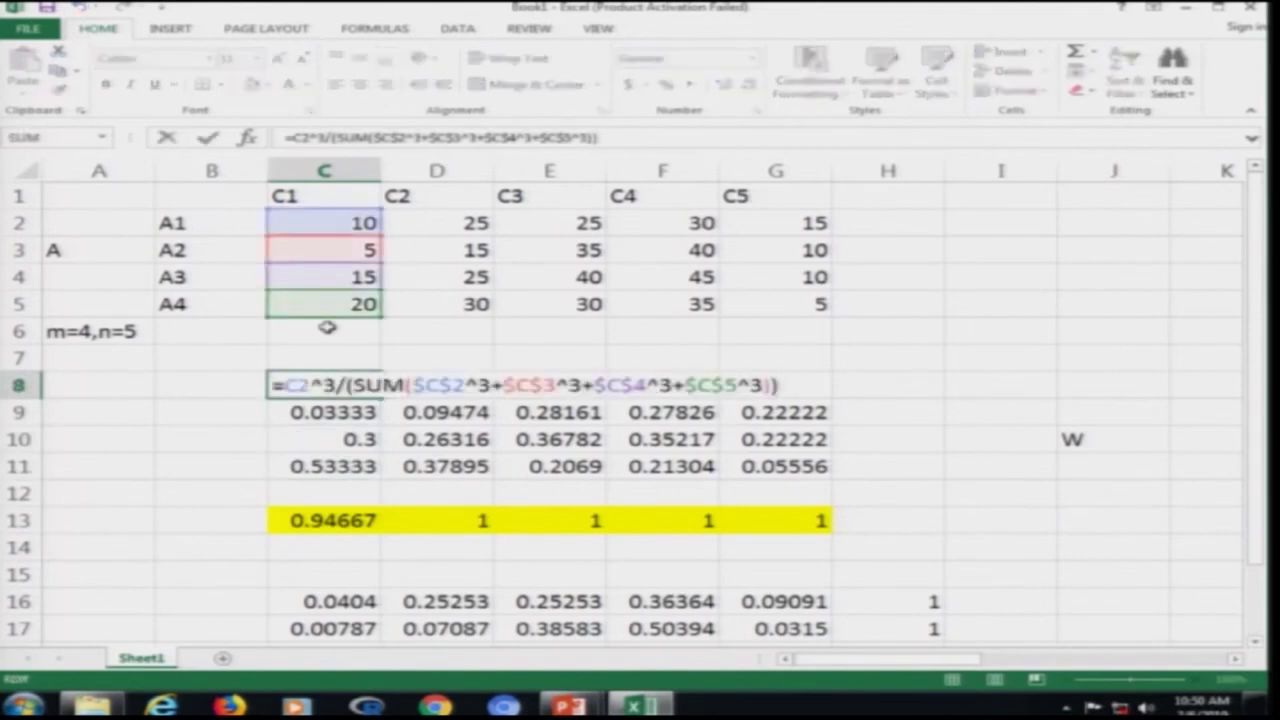
pyautogui.press('Escape')
pyautogui.press('Right')
pyautogui.press('F2')
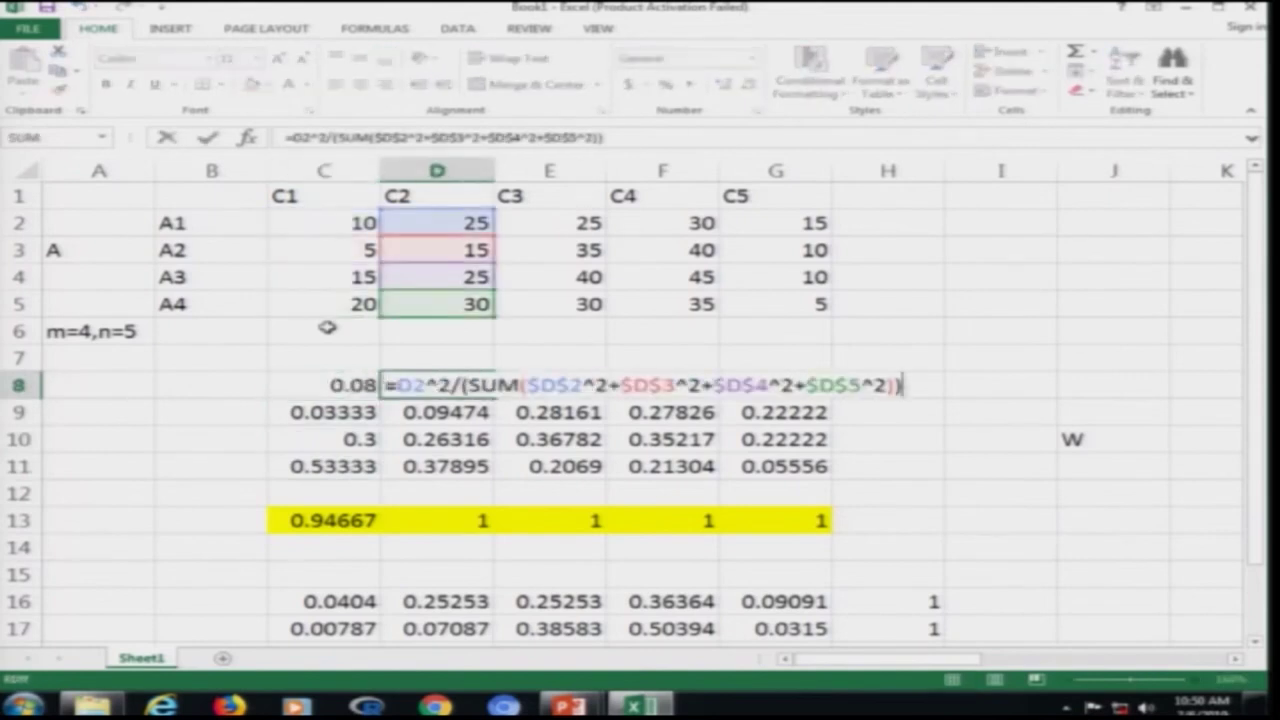
pyautogui.press('Left')
pyautogui.press('Left')
pyautogui.press('Left')
pyautogui.hotkey('shift', 'Right')
pyautogui.press('F2')
pyautogui.press('Left')
pyautogui.press('Left')
pyautogui.press('Left')
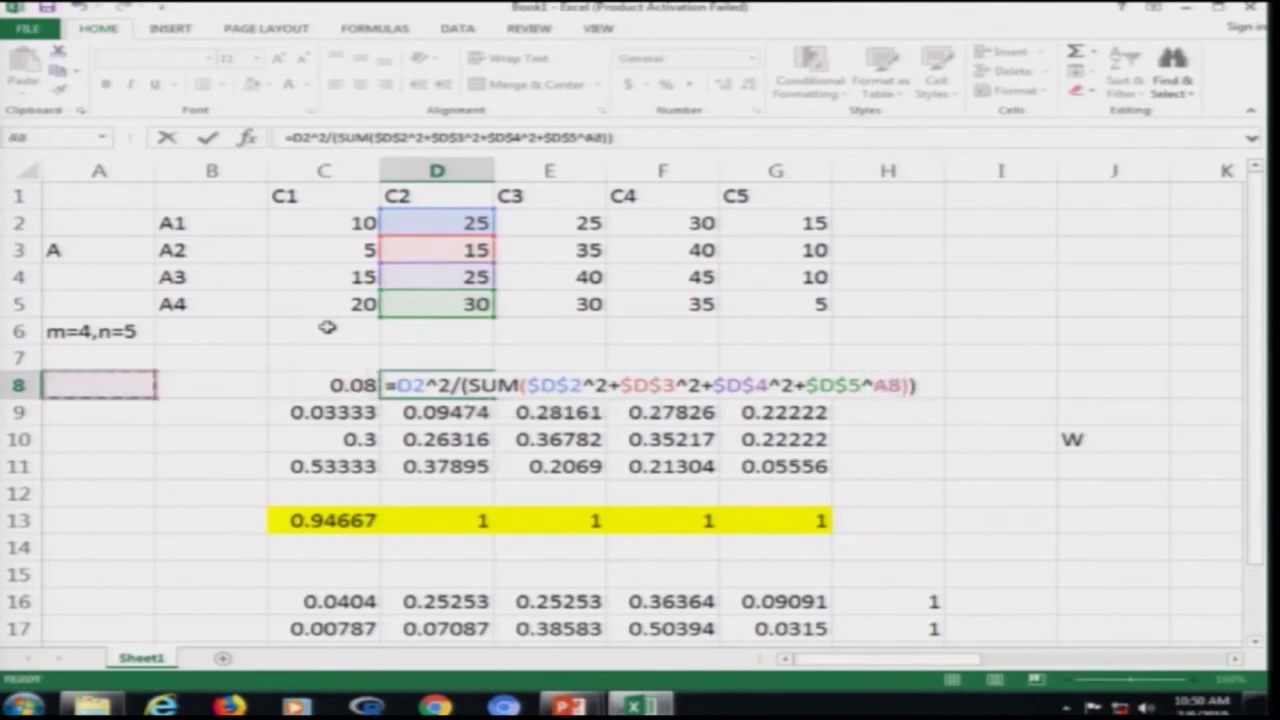
pyautogui.press('Escape')
# Step: Set the exponents of the denominator terms $D$5 and $D$4 to 3 in cell D8's formula
pyautogui.press('F2')
pyautogui.press('Left')
pyautogui.press('Left')
pyautogui.press('Left')
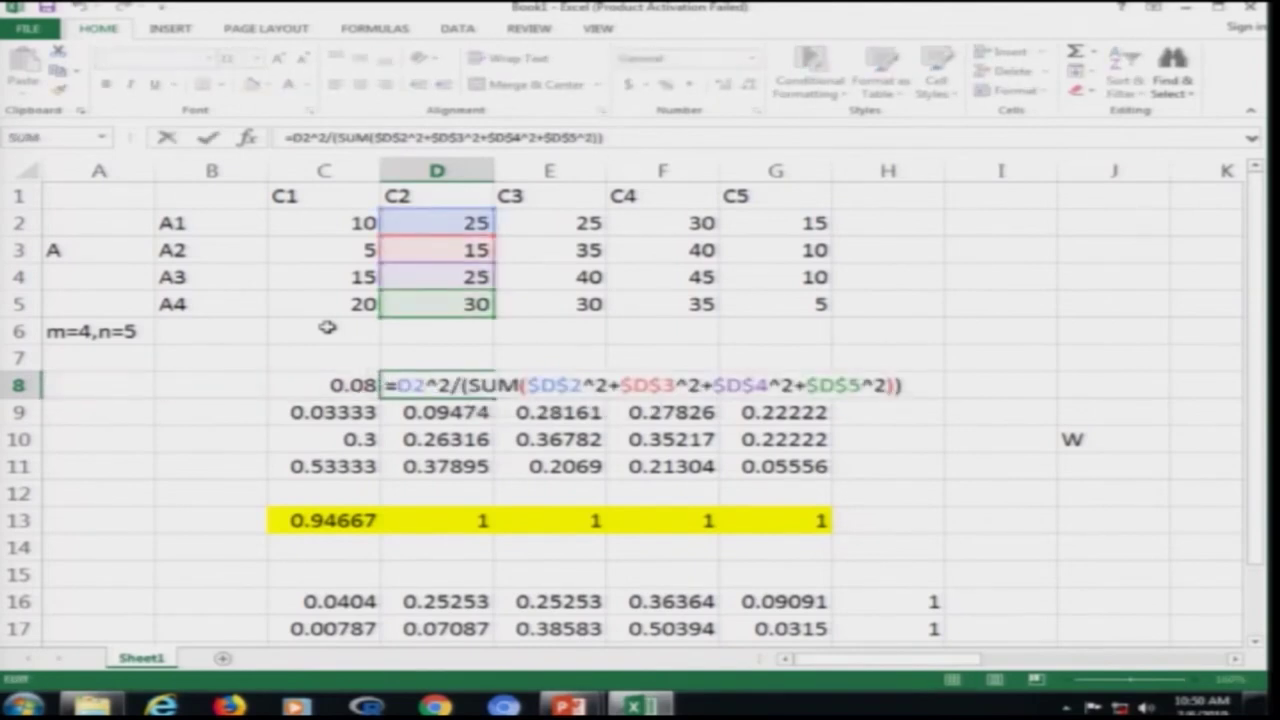
pyautogui.write('3')
pyautogui.press('Left')
pyautogui.press('Left')
pyautogui.press('Left')
pyautogui.press('Left')
pyautogui.press('Left')
pyautogui.press('Left')
pyautogui.press('Left')
pyautogui.press('Left')
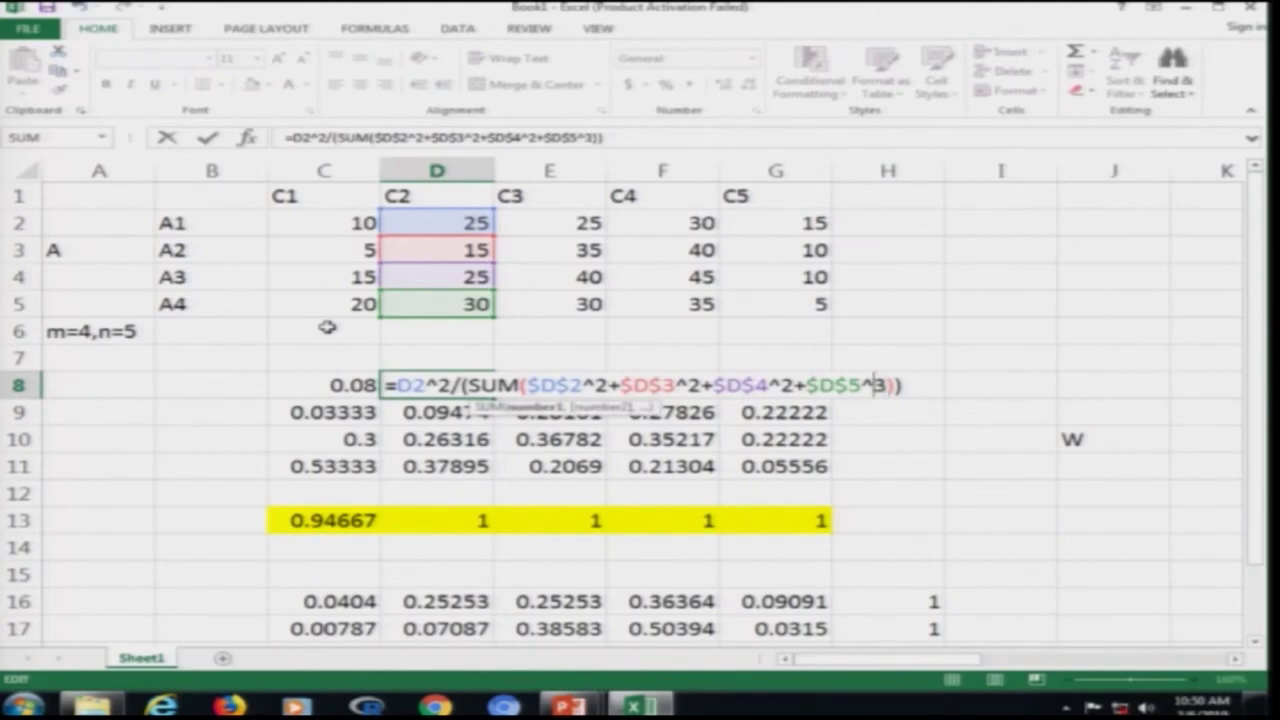
pyautogui.hotkey('shift', 'Right')
pyautogui.write('3')
# Step: Set the exponents of the denominator terms $D$3 and $D$2 to 3 in cell D8's formula
pyautogui.press('Left')
pyautogui.press('Left')
pyautogui.press('Left')
pyautogui.press('Left')
pyautogui.press('Left')
pyautogui.press('Left')
pyautogui.press('Left')
pyautogui.press('Left')
pyautogui.hotkey('shift', 'Right')
pyautogui.write('3')
pyautogui.press('Left')
pyautogui.press('Left')
pyautogui.press('Left')
pyautogui.press('Left')
pyautogui.press('Left')
pyautogui.press('Left')
pyautogui.press('Left')
pyautogui.press('Left')
pyautogui.hotkey('shift', 'Right')
pyautogui.write('3')
# Step: Set the numerator exponent of D2 to 3 in cell D8's formula and commit it
pyautogui.press('Left')
pyautogui.press('Left')
pyautogui.press('Left')
pyautogui.press('Left')
pyautogui.press('Left')
pyautogui.press('Left')
pyautogui.press('Left')
pyautogui.press('Left')
pyautogui.press('Left')
pyautogui.press('Left')
pyautogui.press('Left')
pyautogui.press('Left')
pyautogui.hotkey('shift', 'Left')
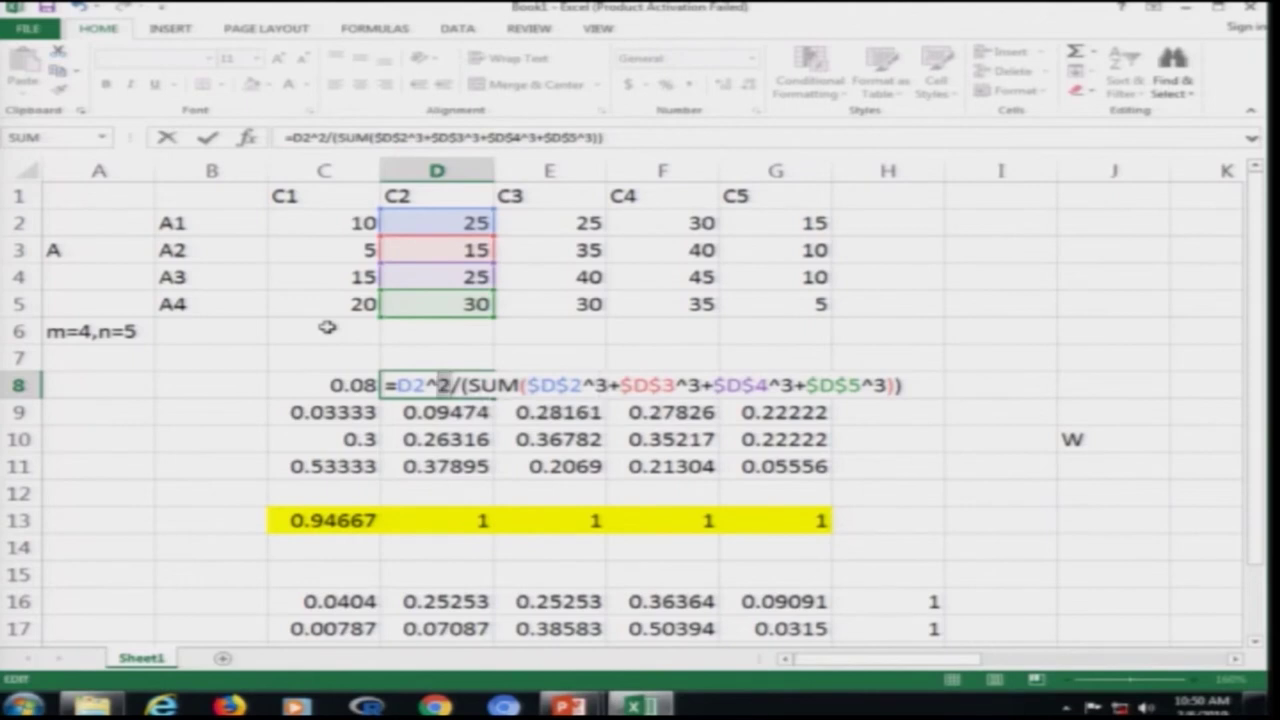
pyautogui.write('3')
pyautogui.press('Return')
pyautogui.press('Up')
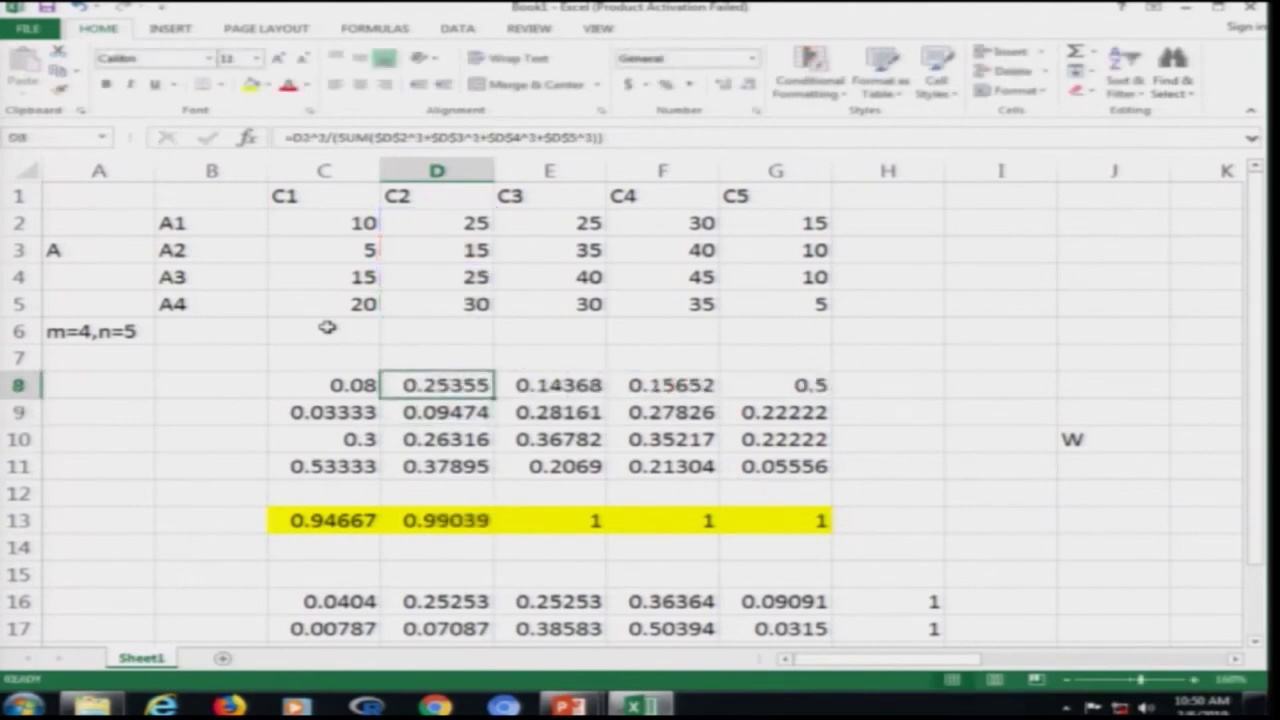
# Step: Set the exponents of the denominator terms $E$5 and $E$4 to 3 in cell E8's formula
pyautogui.press('Right')
pyautogui.press('F2')
pyautogui.press('Left')
pyautogui.press('Left')
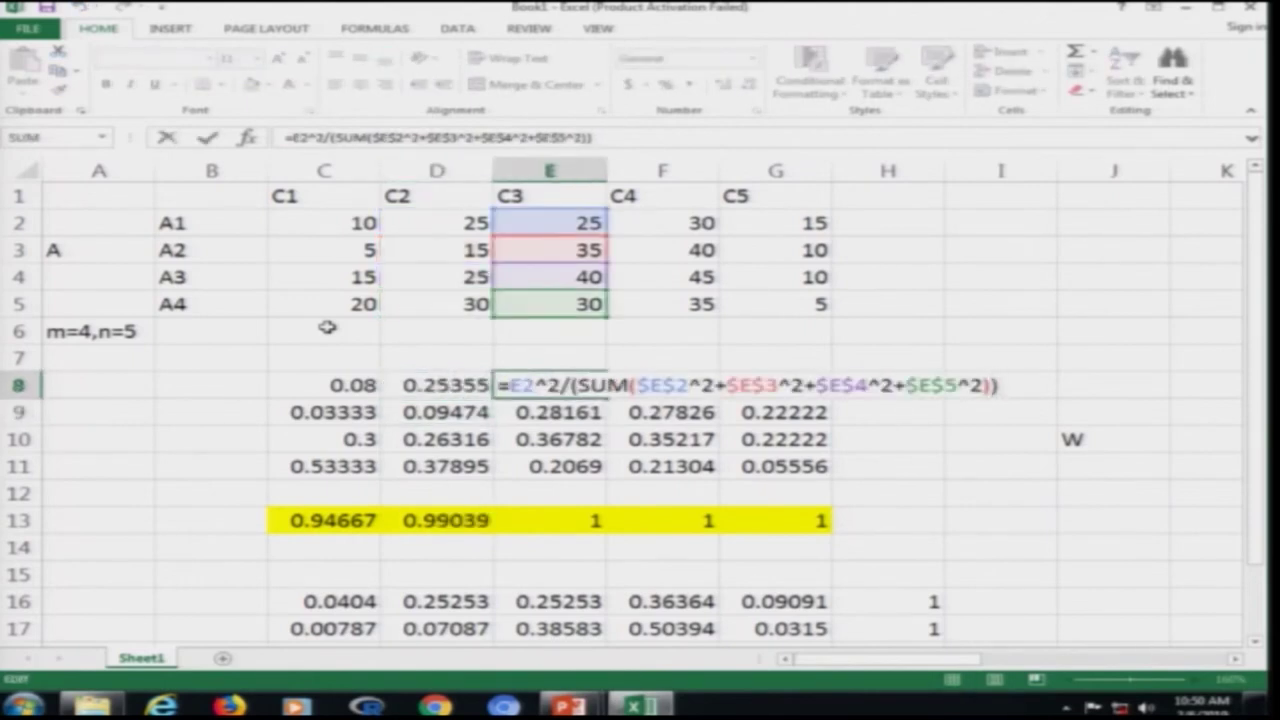
pyautogui.hotkey('shift', 'Left')
pyautogui.write('3')
pyautogui.press('Left')
pyautogui.press('Left')
pyautogui.press('Left')
pyautogui.press('Left')
pyautogui.press('Left')
pyautogui.press('Left')
pyautogui.press('Left')
pyautogui.hotkey('shift', 'Left')
pyautogui.write('3')
# Step: Set the exponents of the denominator terms $E$3 and $E$2 to 3 in cell E8's formula
pyautogui.press('Left')
pyautogui.press('Left')
pyautogui.press('Left')
pyautogui.press('Left')
pyautogui.press('Left')
pyautogui.press('Left')
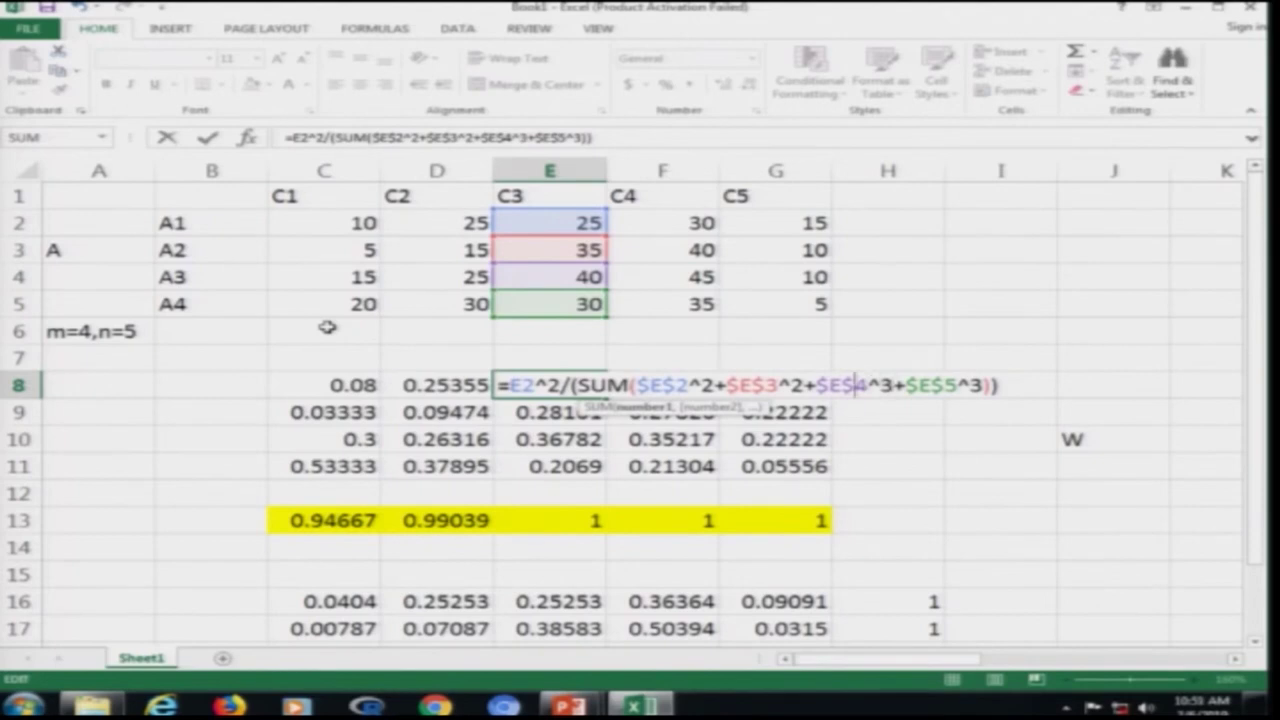
pyautogui.press('Left')
pyautogui.press('Left')
pyautogui.hotkey('shift', 'Right')
pyautogui.write('3')
pyautogui.press('Left')
pyautogui.press('Left')
pyautogui.press('Left')
pyautogui.press('Left')
pyautogui.press('Left')
pyautogui.press('Left')
pyautogui.press('Left')
pyautogui.press('Left')
pyautogui.hotkey('shift', 'Right')
pyautogui.write('3')
# Step: Set the numerator exponent of E2 to 3 in cell E8's formula and commit it
pyautogui.press('Left')
pyautogui.press('Left')
pyautogui.press('Left')
pyautogui.press('Left')
pyautogui.press('Left')
pyautogui.press('Left')
pyautogui.press('Left')
pyautogui.press('Left')
pyautogui.press('Left')
pyautogui.press('Left')
pyautogui.press('Left')
pyautogui.press('Left')
pyautogui.press('Left')
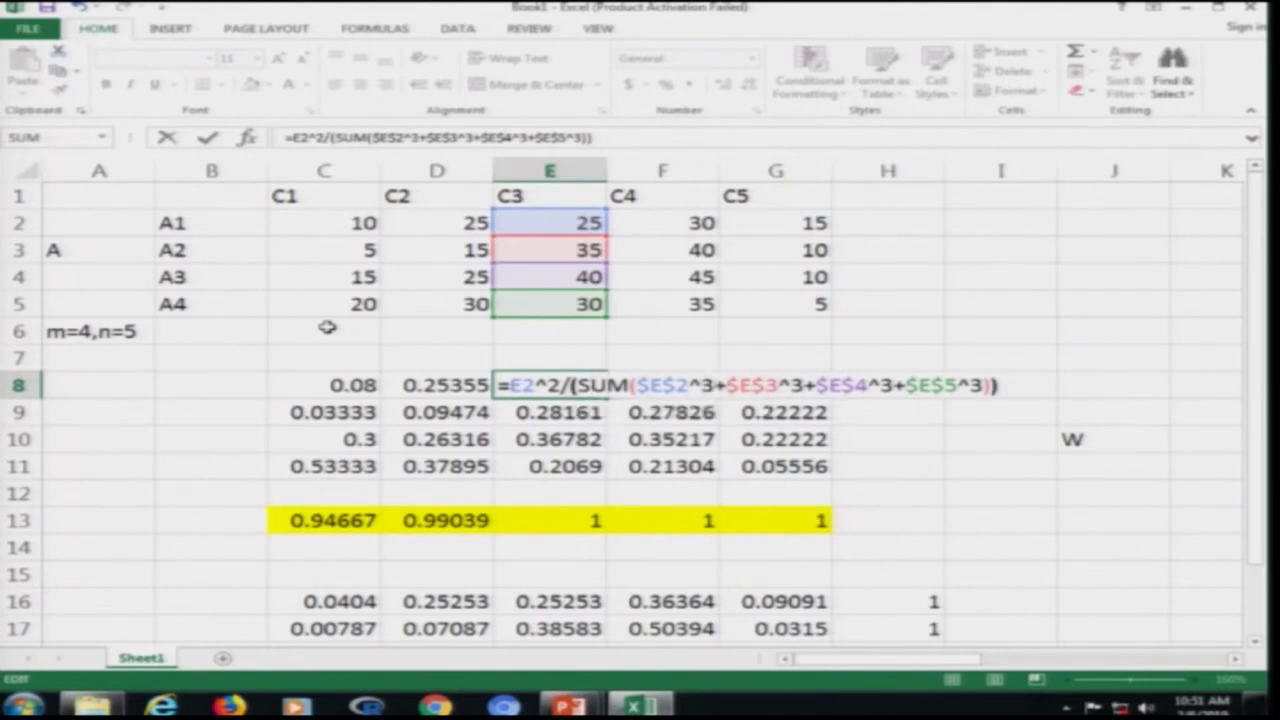
pyautogui.hotkey('shift', 'Right')
pyautogui.write('3')
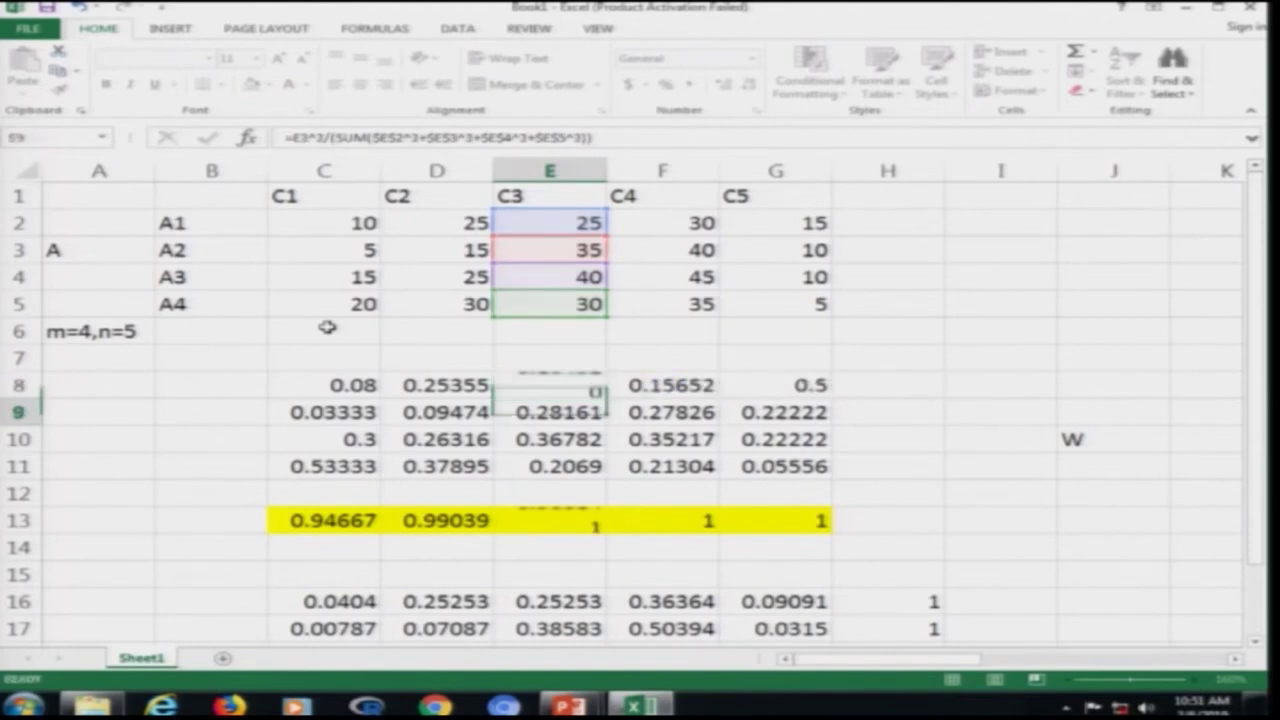
pyautogui.press('Return')
pyautogui.press('Up')
# Step: Set the numerator exponent of F2 to 3 in cell F8's formula
pyautogui.press('Right')
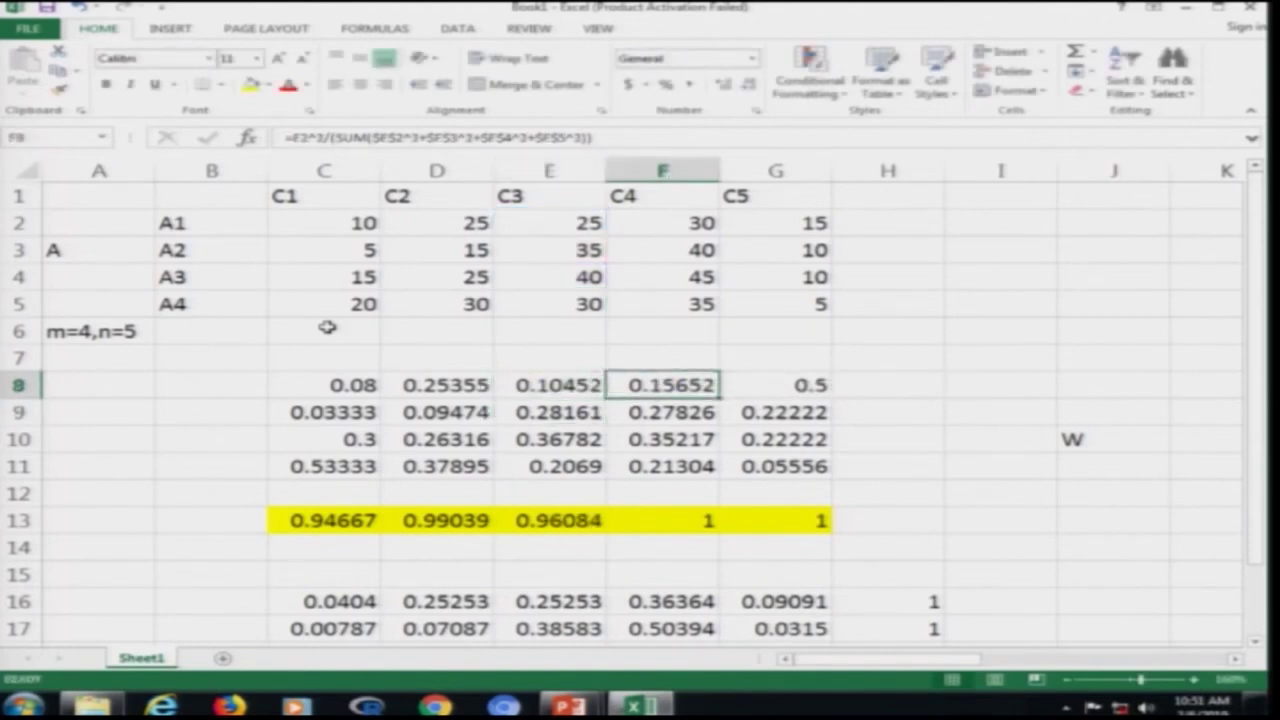
pyautogui.press('F2')
pyautogui.press('Left')
pyautogui.press('Left')
pyautogui.press('Left')
pyautogui.press('Left')
pyautogui.press('Left')
pyautogui.press('Left')
pyautogui.press('Left')
pyautogui.press('Left')
pyautogui.press('Left')
pyautogui.press('Left')
pyautogui.press('Left')
pyautogui.press('Left')
pyautogui.press('Left')
pyautogui.press('Left')
pyautogui.press('Left')
pyautogui.press('Left')
pyautogui.press('Left')
pyautogui.press('Left')
pyautogui.press('Left')
pyautogui.press('Left')
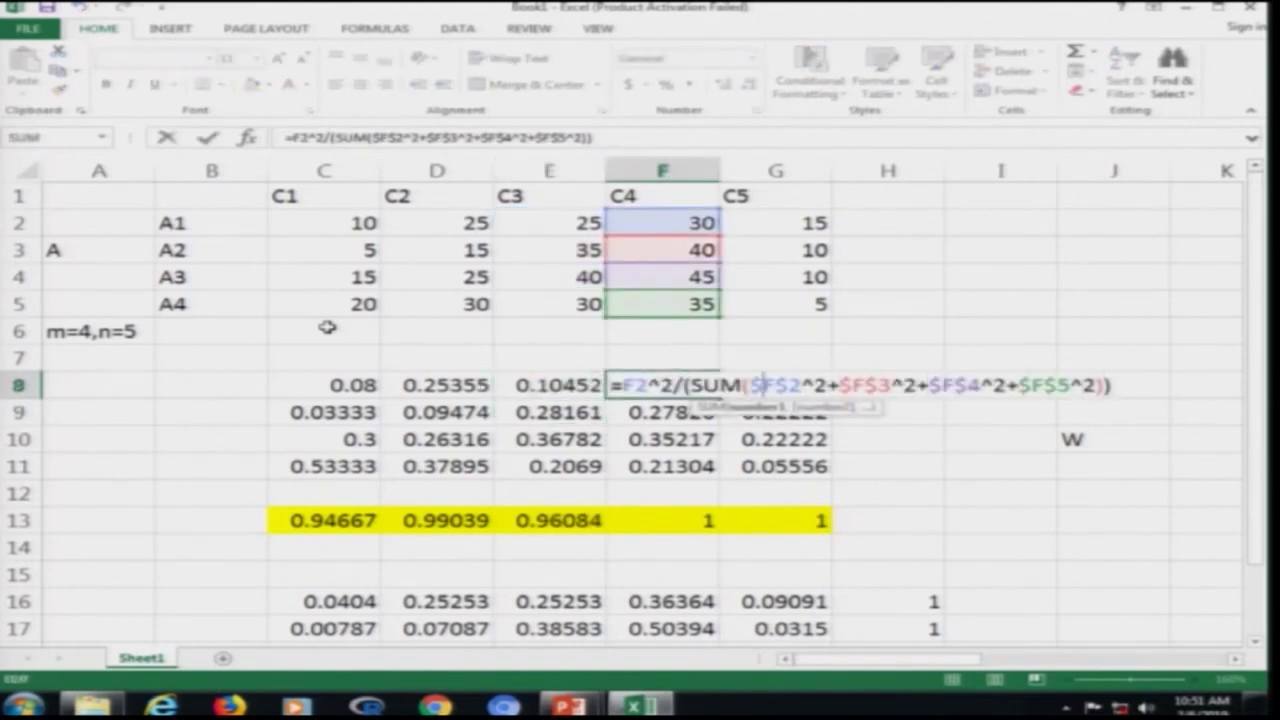
pyautogui.press('Left')
pyautogui.press('Left')
pyautogui.press('Left')
pyautogui.press('Left')
pyautogui.press('Left')
pyautogui.press('Left')
pyautogui.press('Left')
pyautogui.hotkey('shift', 'Right')
pyautogui.write('3')
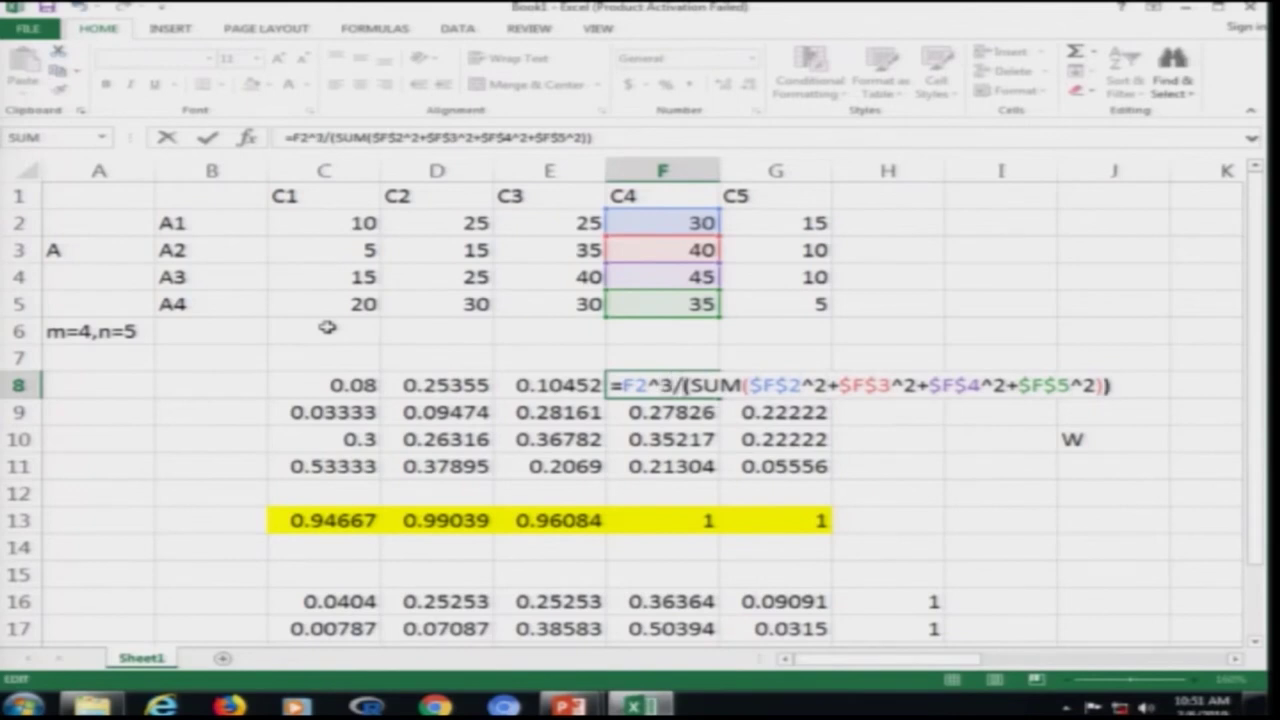
# Step: Set the exponents of the denominator terms $F$2 and $F$3 to 3 in cell F8's formula
pyautogui.press('Right')
pyautogui.press('Right')
pyautogui.press('Right')
pyautogui.press('Right')
pyautogui.press('Right')
pyautogui.press('Right')
pyautogui.press('Right')
pyautogui.press('Right')
pyautogui.press('Right')
pyautogui.press('Right')
pyautogui.press('Right')
pyautogui.hotkey('shift', 'Right')
pyautogui.write('3')
pyautogui.press('Right')
pyautogui.press('Right')
pyautogui.press('Right')
pyautogui.press('Right')
pyautogui.press('Right')
pyautogui.press('Right')
pyautogui.hotkey('shift', 'Right')
pyautogui.write('3')
# Step: Set the exponents of the denominator terms $F$4 and $F$5 to 3 in cell F8's formula and commit it
pyautogui.press('Right')
pyautogui.press('Right')
pyautogui.press('Right')
pyautogui.press('Right')
pyautogui.press('Right')
pyautogui.press('Right')
pyautogui.press('Right')
pyautogui.hotkey('shift', 'Left')
pyautogui.write('3')
pyautogui.press('Right')
pyautogui.press('Right')
pyautogui.press('Right')
pyautogui.press('Right')
pyautogui.press('Right')
pyautogui.press('Right')
pyautogui.press('Right')
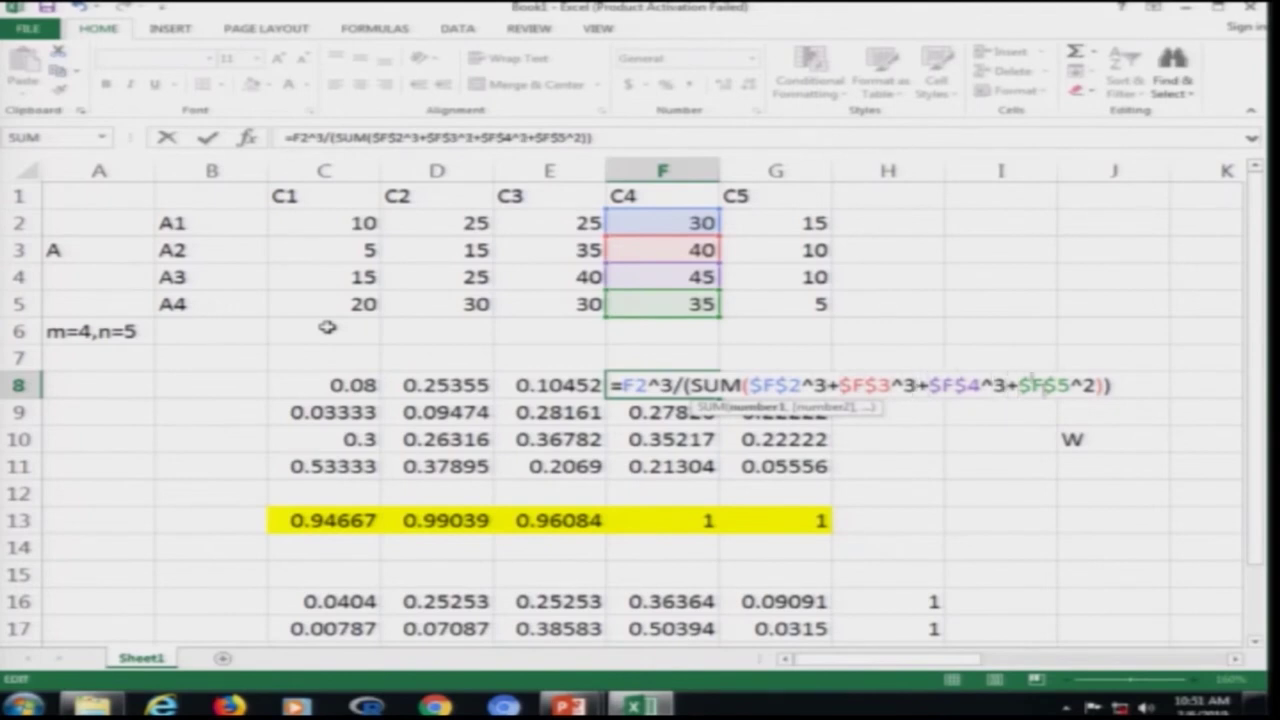
pyautogui.hotkey('shift', 'Left')
pyautogui.write('3')
pyautogui.press('Return')
# Step: Set the exponents of the denominator terms $G$5 and $G$4 to 3 in cell G8's formula
pyautogui.press('Up')
pyautogui.press('Right')
pyautogui.press('F2')
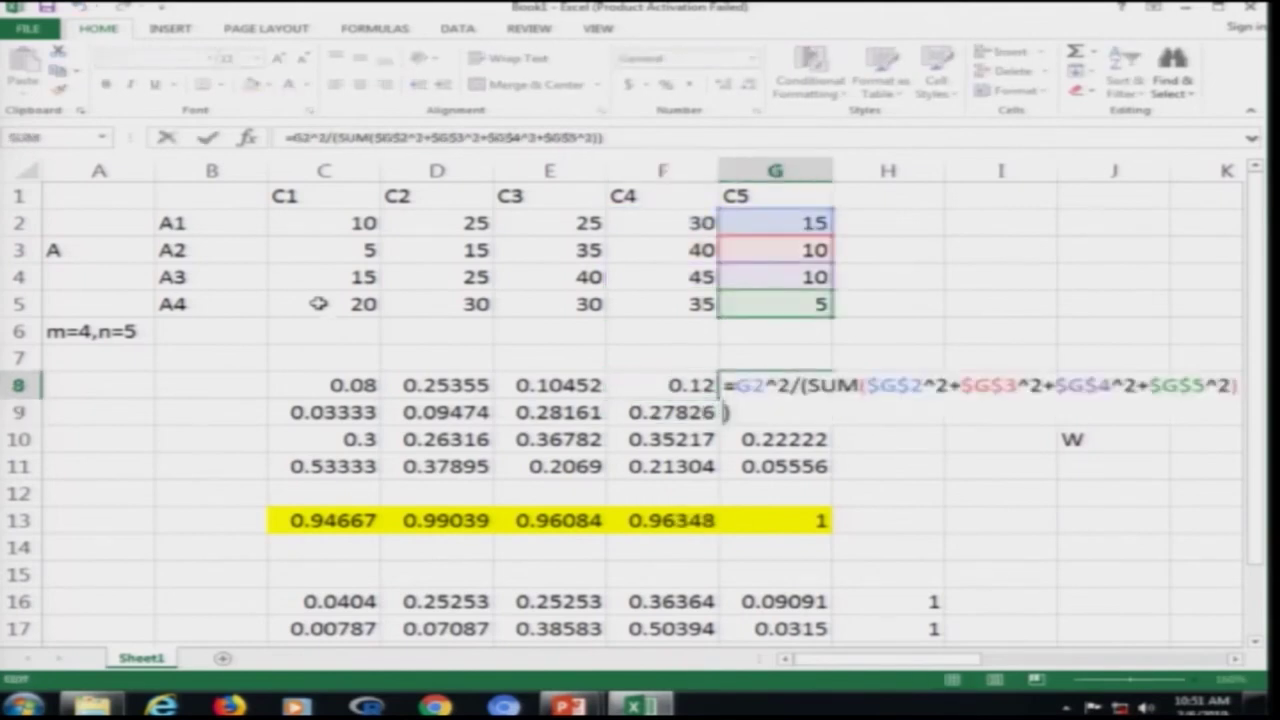
pyautogui.press('Left')
pyautogui.press('Left')
pyautogui.press('Left')
pyautogui.hotkey('shift', 'Right')
pyautogui.write('3')
pyautogui.press('Left')
pyautogui.press('Left')
pyautogui.press('Left')
pyautogui.press('Left')
pyautogui.press('Left')
pyautogui.press('Left')
pyautogui.press('Left')
pyautogui.press('Left')
pyautogui.hotkey('shift', 'Right')
pyautogui.write('3')
# Step: Set the exponent of the denominator term $G$2 to 3 in cell G8's formula
pyautogui.press('Left')
pyautogui.press('Left')
pyautogui.press('Left')
pyautogui.press('Left')
pyautogui.press('Left')
pyautogui.press('Left')
pyautogui.press('Left')
pyautogui.press('Left')
pyautogui.press('Left')
pyautogui.press('Left')
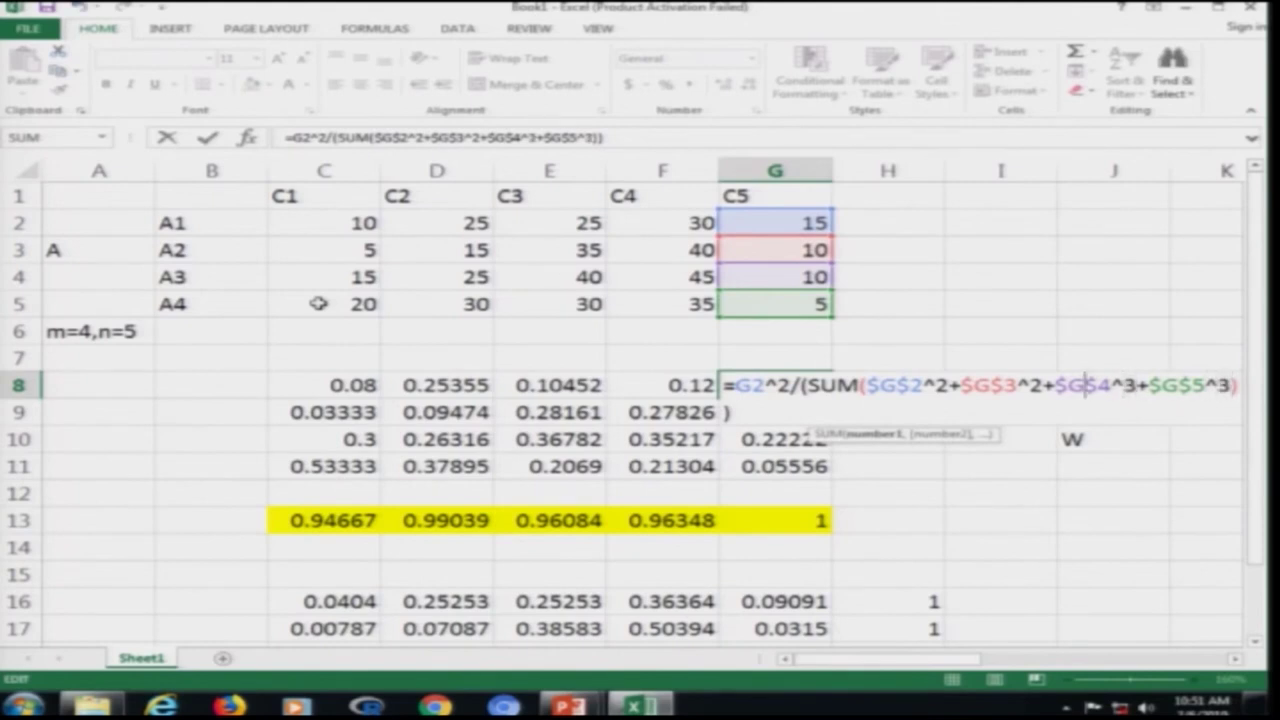
pyautogui.press('Left')
pyautogui.press('Left')
pyautogui.press('Left')
pyautogui.press('Left')
pyautogui.hotkey('shift', 'Left')
pyautogui.write('3')
# Step: Set the numerator exponent of G2 to 3 in cell G8's formula, commit it and recheck the formula
pyautogui.press('Left')
pyautogui.press('Left')
pyautogui.press('Left')
pyautogui.press('Left')
pyautogui.press('Left')
pyautogui.press('Left')
pyautogui.press('Left')
pyautogui.press('Left')
pyautogui.press('Left')
pyautogui.hotkey('shift', 'Left')
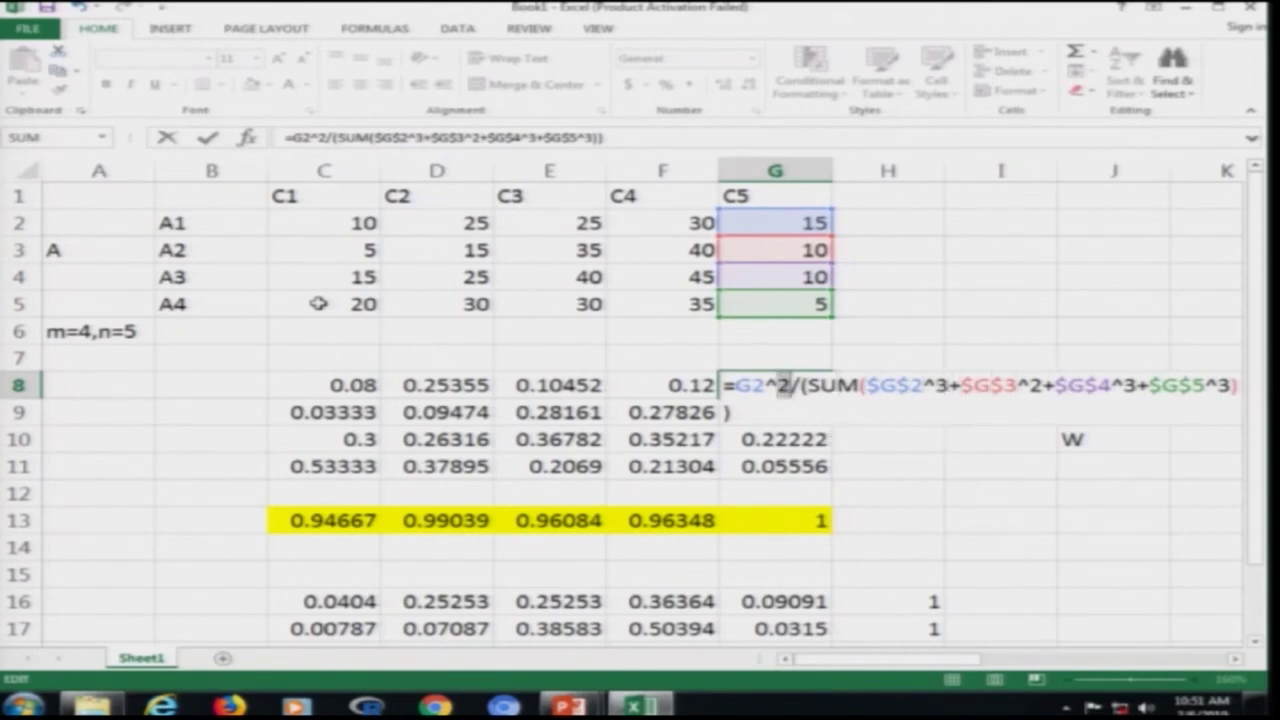
pyautogui.write('3')
pyautogui.press('Return')
pyautogui.press('Up')
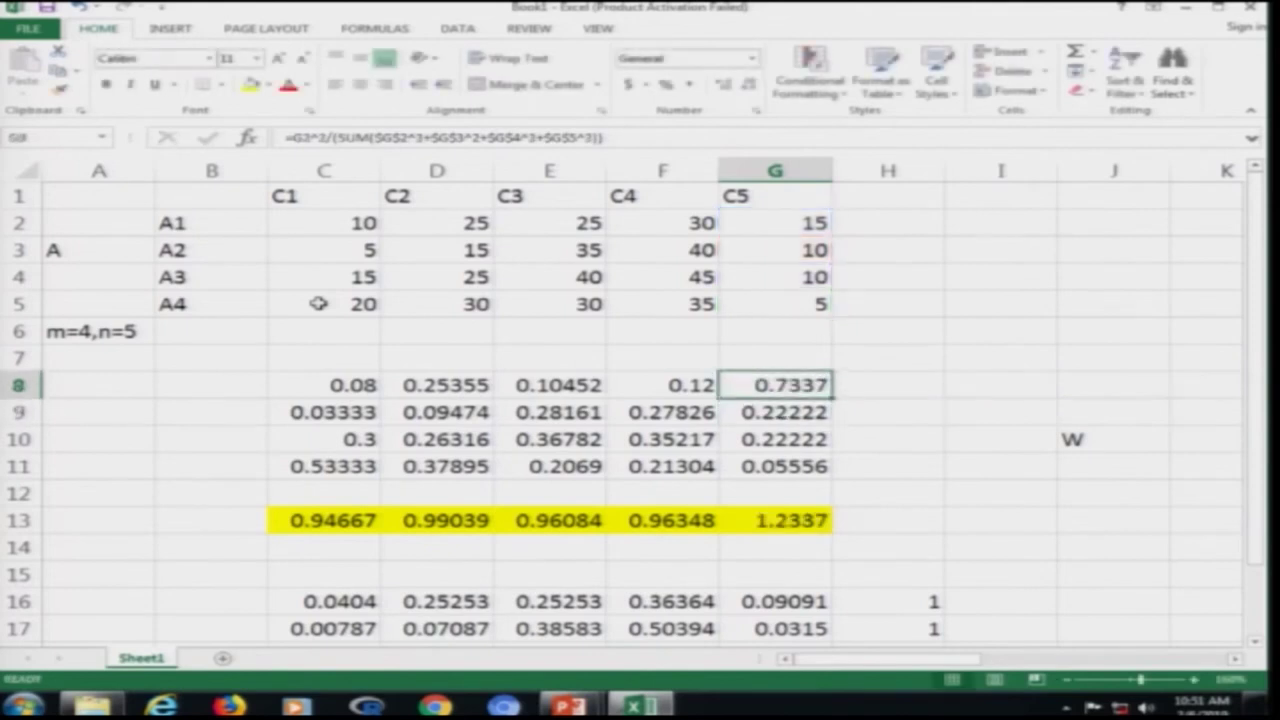
pyautogui.press('F2')
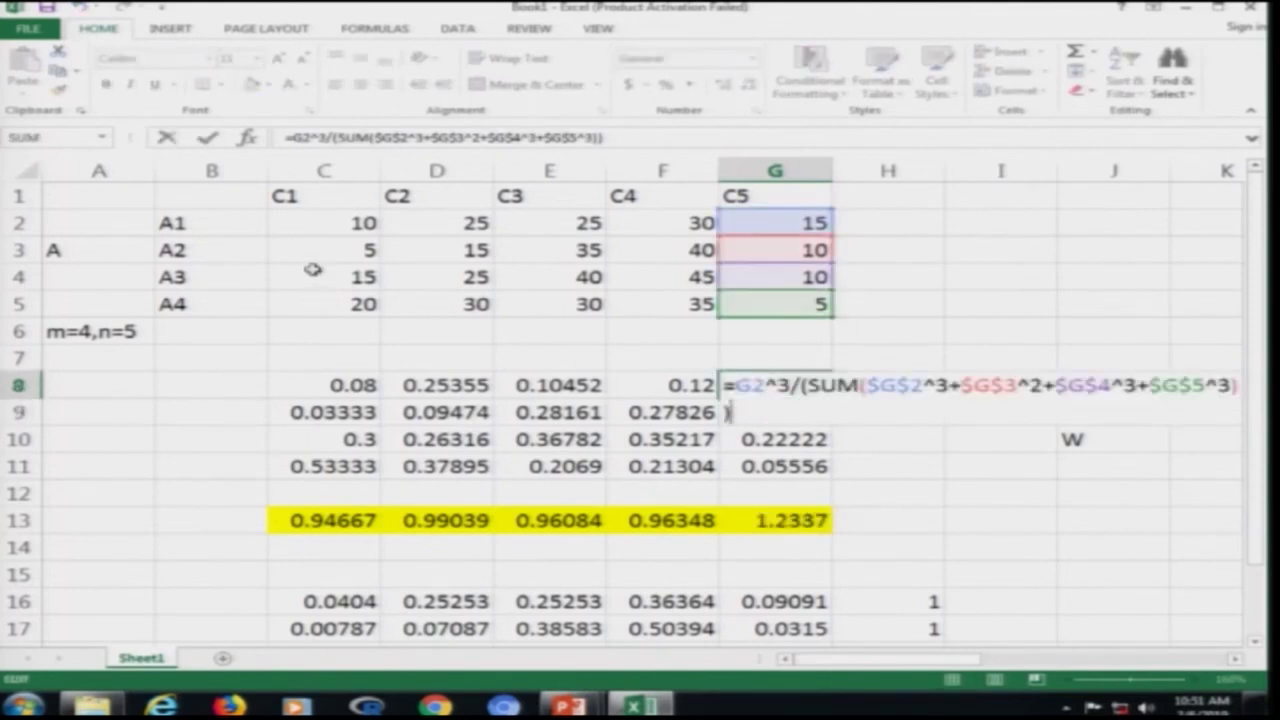
pyautogui.press('Escape')
# Step: Set the numerator exponent of C3 to 3 in cell C9's formula
pyautogui.press('Left')
pyautogui.press('Left')
pyautogui.press('Left')
pyautogui.press('Left')
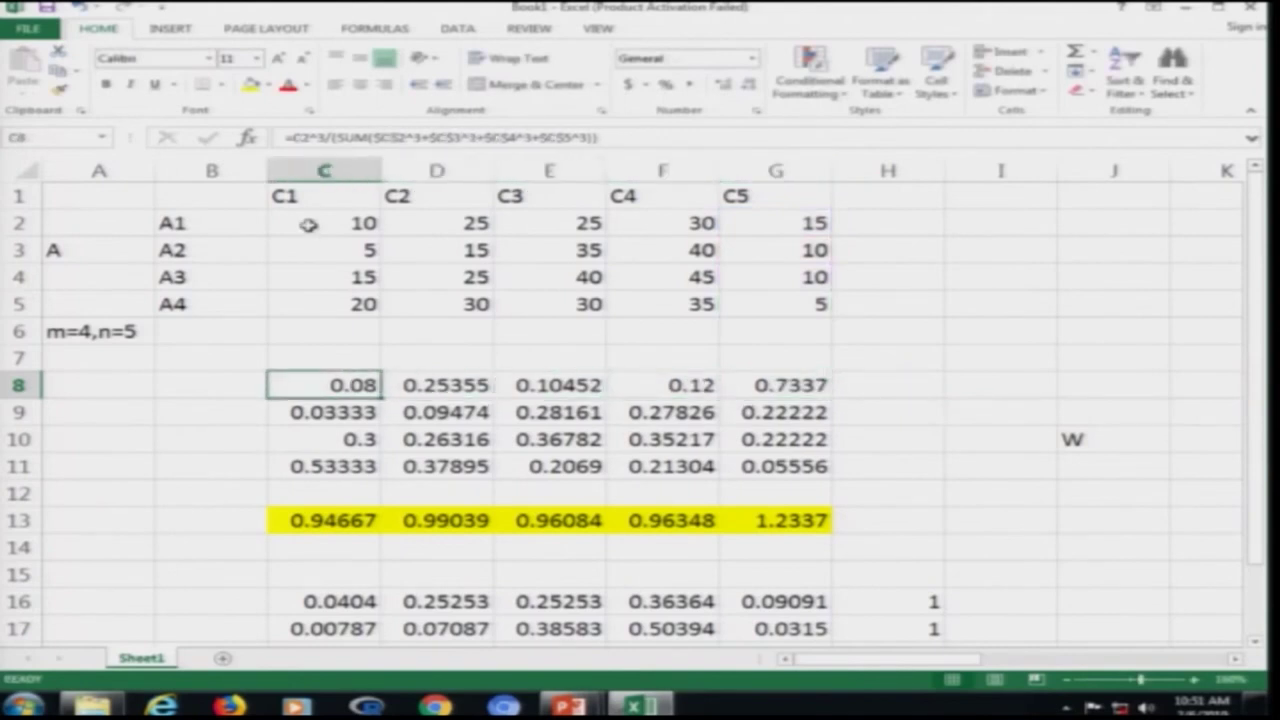
pyautogui.press('Down')
pyautogui.press('F2')
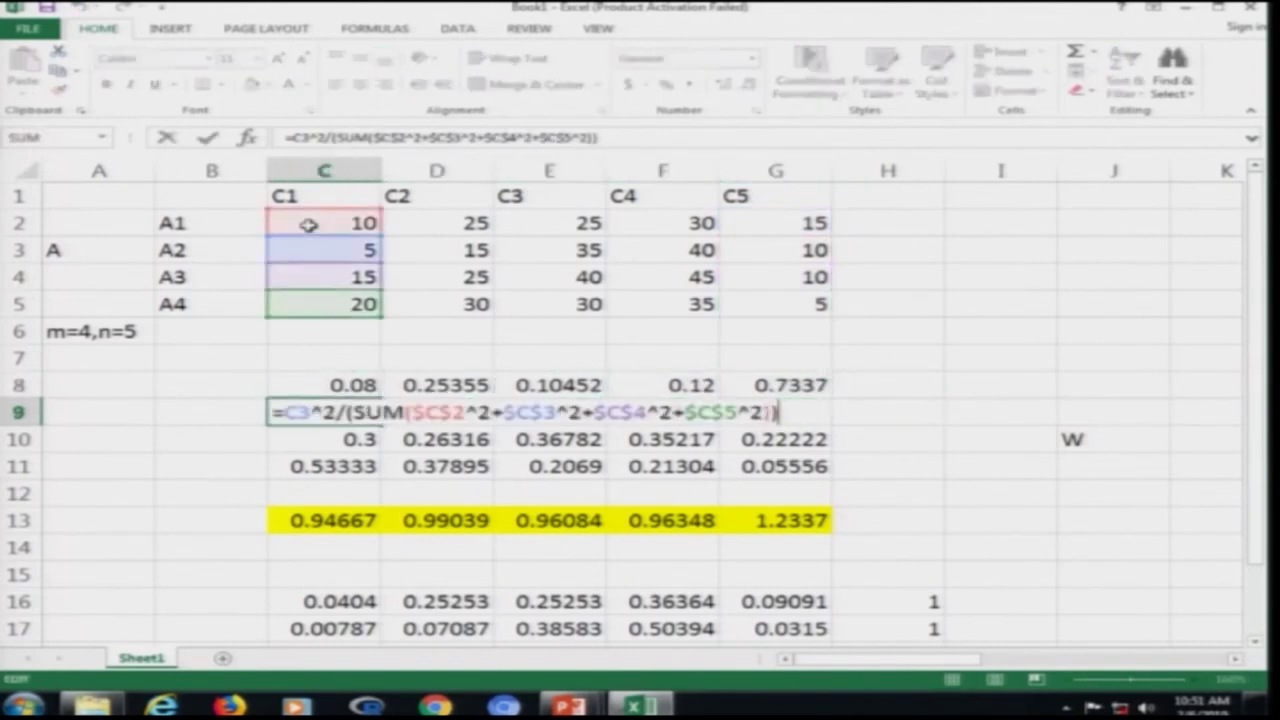
pyautogui.press('Left')
pyautogui.press('Left')
pyautogui.press('Left')
pyautogui.press('Left')
pyautogui.press('Left')
pyautogui.press('Left')
pyautogui.press('Left')
pyautogui.press('Left')
pyautogui.press('Left')
pyautogui.press('Left')
pyautogui.press('Left')
pyautogui.press('Left')
pyautogui.press('Left')
pyautogui.press('Left')
pyautogui.press('Left')
pyautogui.press('Left')
pyautogui.press('Left')
pyautogui.press('Left')
pyautogui.press('Left')
pyautogui.press('Left')
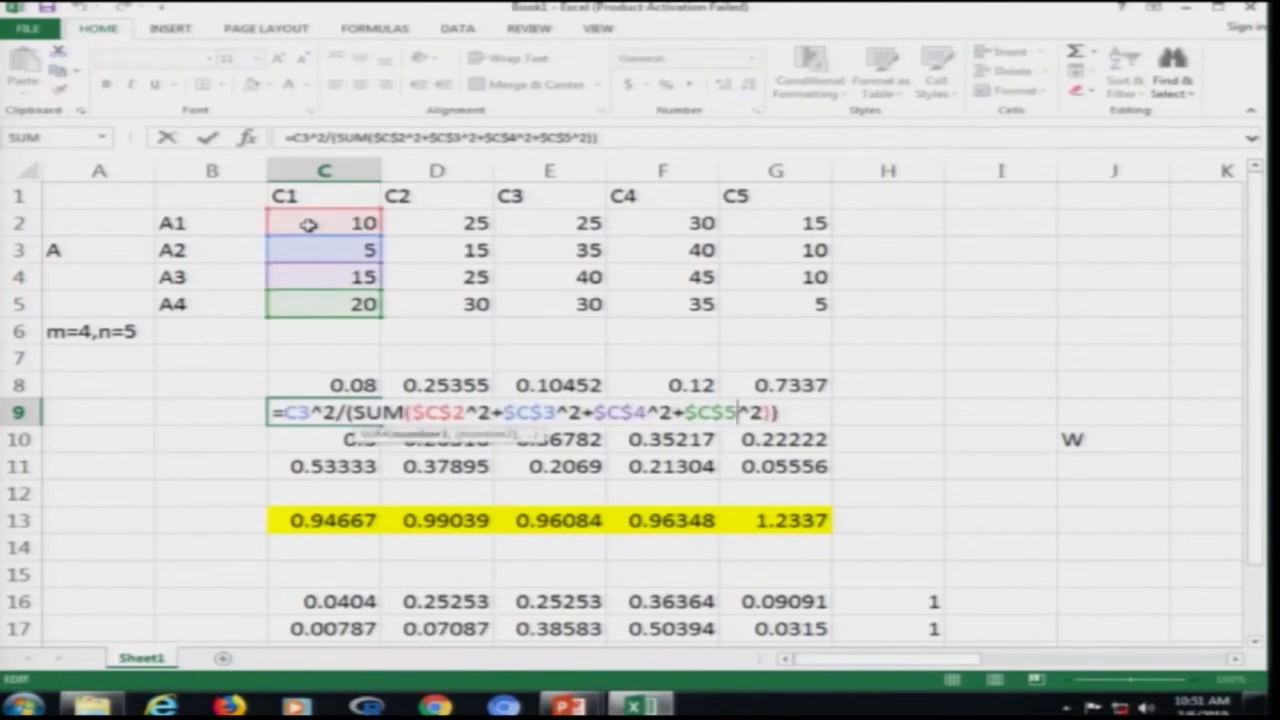
pyautogui.hotkey('shift', 'Left')
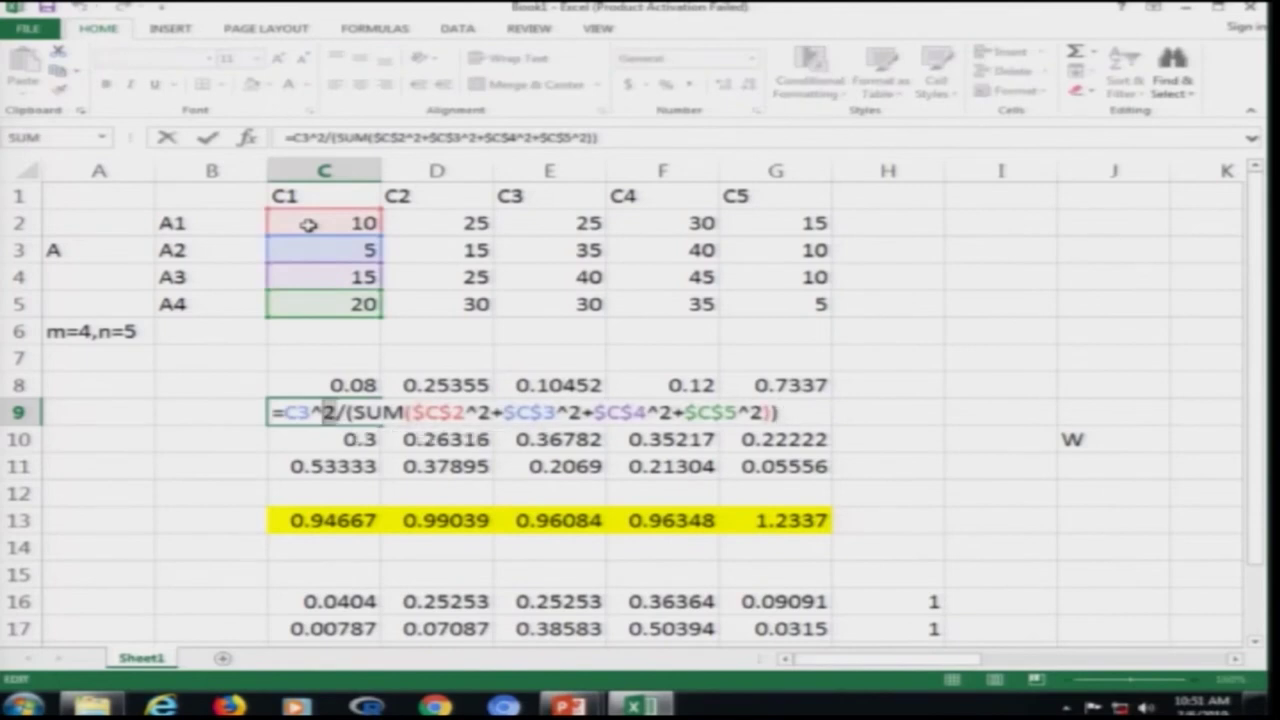
pyautogui.write('3')
# Step: Change the first denominator reference in cell C9's formula to $C$3
pyautogui.press('Right')
pyautogui.press('Right')
pyautogui.press('Right')
pyautogui.press('Right')
pyautogui.press('Right')
pyautogui.press('Right')
pyautogui.press('Right')
pyautogui.press('Right')
pyautogui.press('Right')
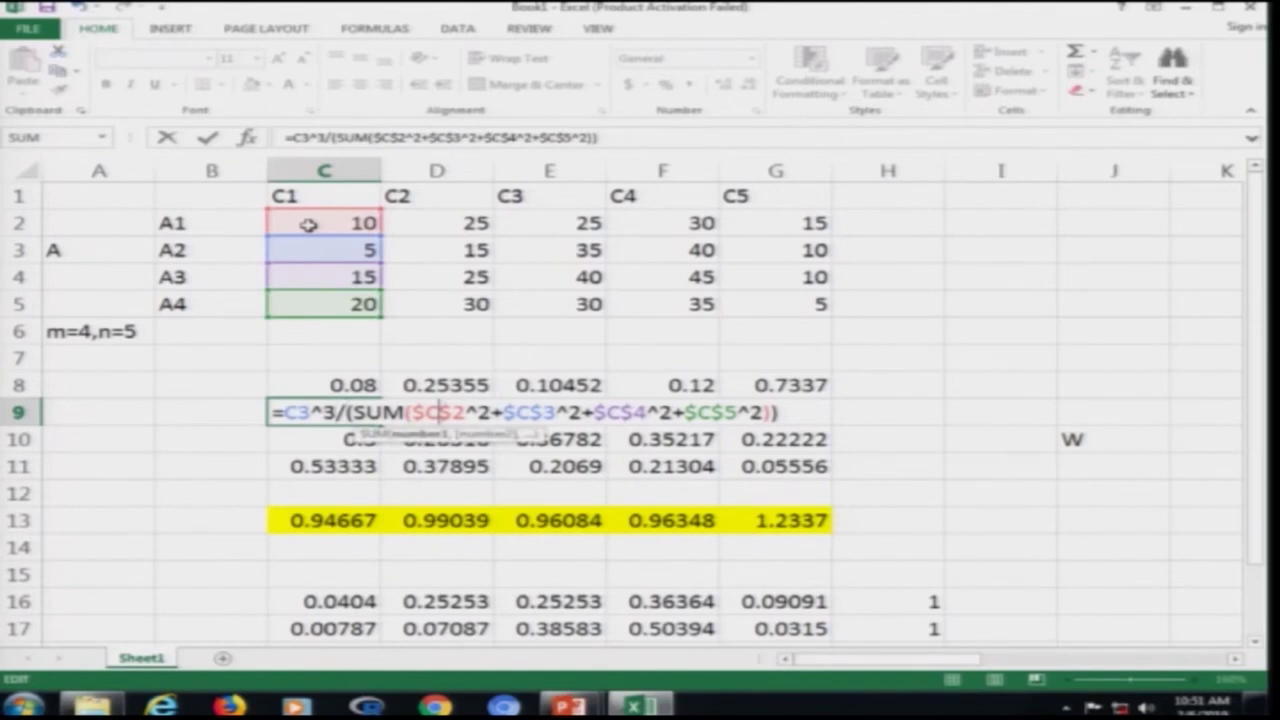
pyautogui.hotkey('shift', 'Right')
pyautogui.write('3')
# Step: Set the exponent of the second denominator term, $C$3, to 3 in cell C9's formula
pyautogui.press('Right')
pyautogui.press('Right')
pyautogui.press('Right')
pyautogui.press('Right')
pyautogui.press('Right')
pyautogui.press('Right')
pyautogui.press('Right')
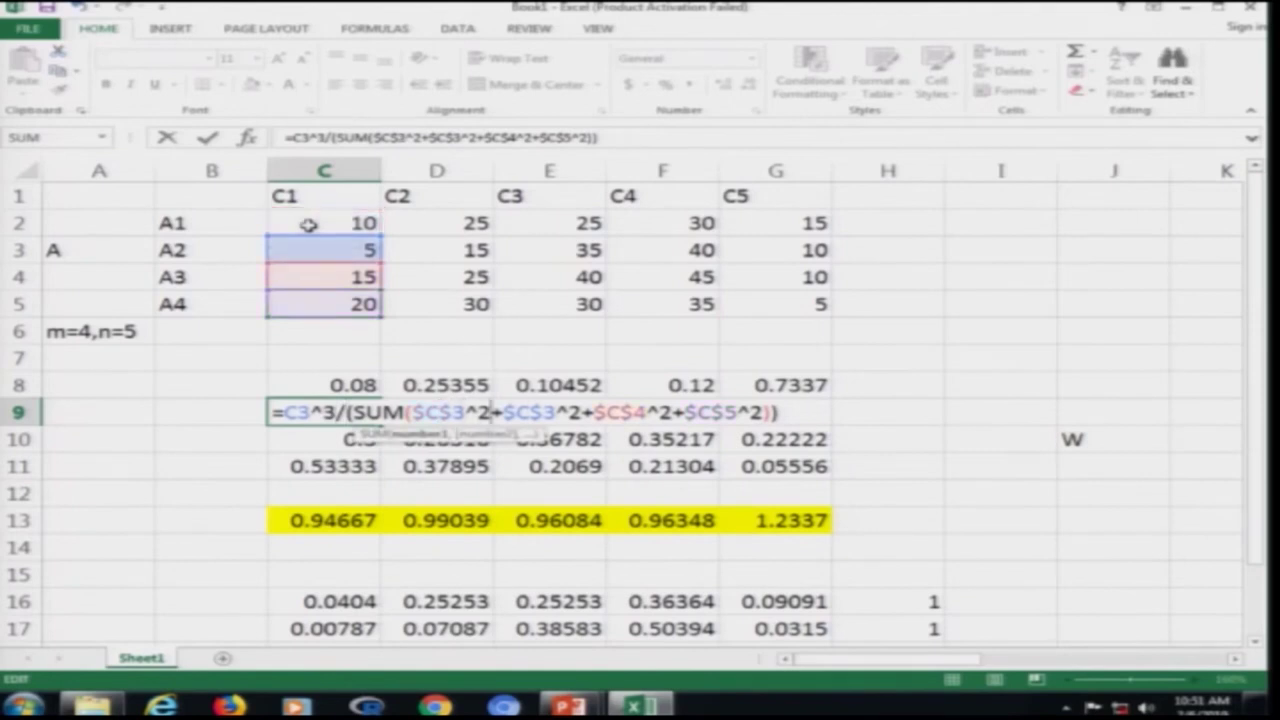
pyautogui.hotkey('shift', 'Left')
pyautogui.press('Right')
pyautogui.press('Right')
pyautogui.hotkey('shift', 'Right')
pyautogui.write('3')
# Step: Set the exponents of the denominator terms $C$4 and $C$5 to 3 in cell C9's formula
pyautogui.press('Right')
pyautogui.press('Right')
pyautogui.press('Right')
pyautogui.press('Right')
pyautogui.press('Right')
pyautogui.press('Right')
pyautogui.hotkey('shift', 'Right')
pyautogui.write('3')
pyautogui.press('Right')
pyautogui.press('Right')
pyautogui.press('Right')
pyautogui.press('Right')
pyautogui.press('Right')
pyautogui.press('Right')
pyautogui.hotkey('shift', 'Right')
pyautogui.write('3')
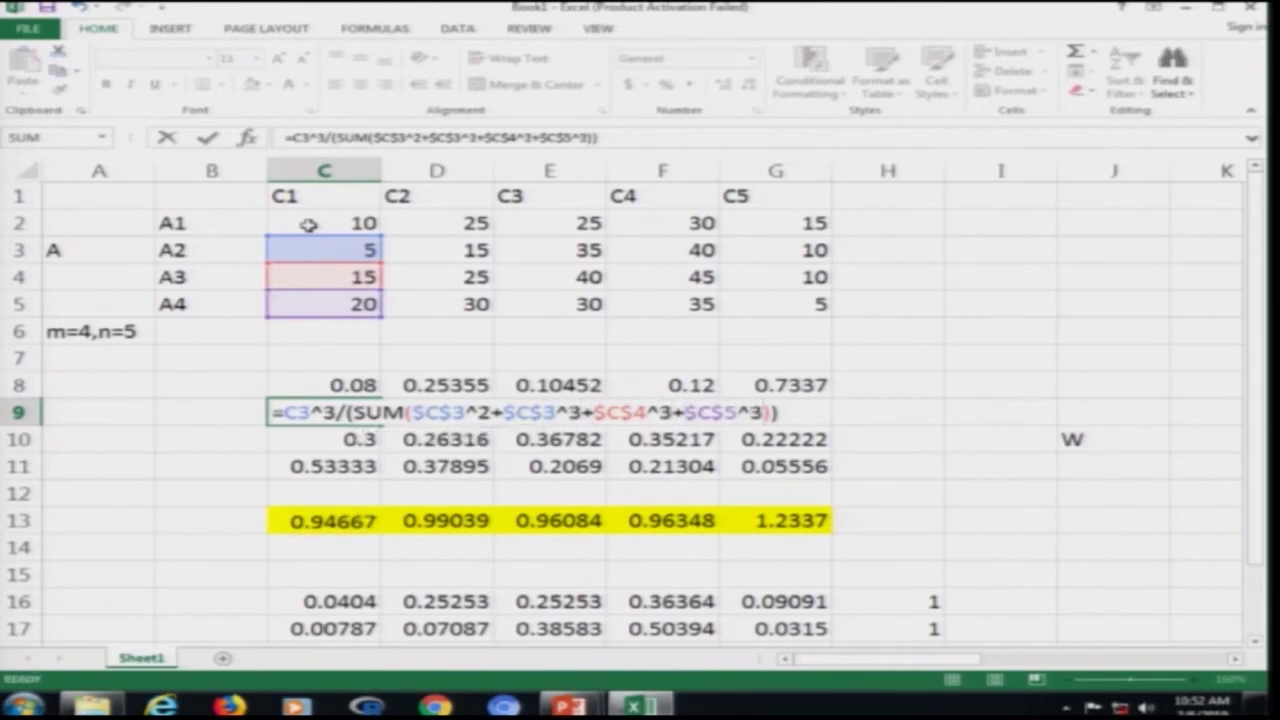
# Step: Accept cell C9's formula and set the numerator exponent of C4 to 3 in cell C10's formula
pyautogui.press('Return')
pyautogui.press('F2')
pyautogui.press('Left')
pyautogui.press('Left')
pyautogui.press('Left')
pyautogui.press('Left')
pyautogui.press('Left')
pyautogui.press('Left')
pyautogui.press('Left')
pyautogui.press('Left')
pyautogui.press('Left')
pyautogui.press('Left')
pyautogui.press('Left')
pyautogui.press('Left')
pyautogui.press('Left')
pyautogui.press('Left')
pyautogui.press('Left')
pyautogui.press('Left')
pyautogui.press('Left')
pyautogui.press('Left')
pyautogui.press('Left')
pyautogui.press('Left')
pyautogui.press('Left')
pyautogui.press('Left')
pyautogui.press('Left')
pyautogui.press('Left')
pyautogui.press('Left')
pyautogui.press('Left')
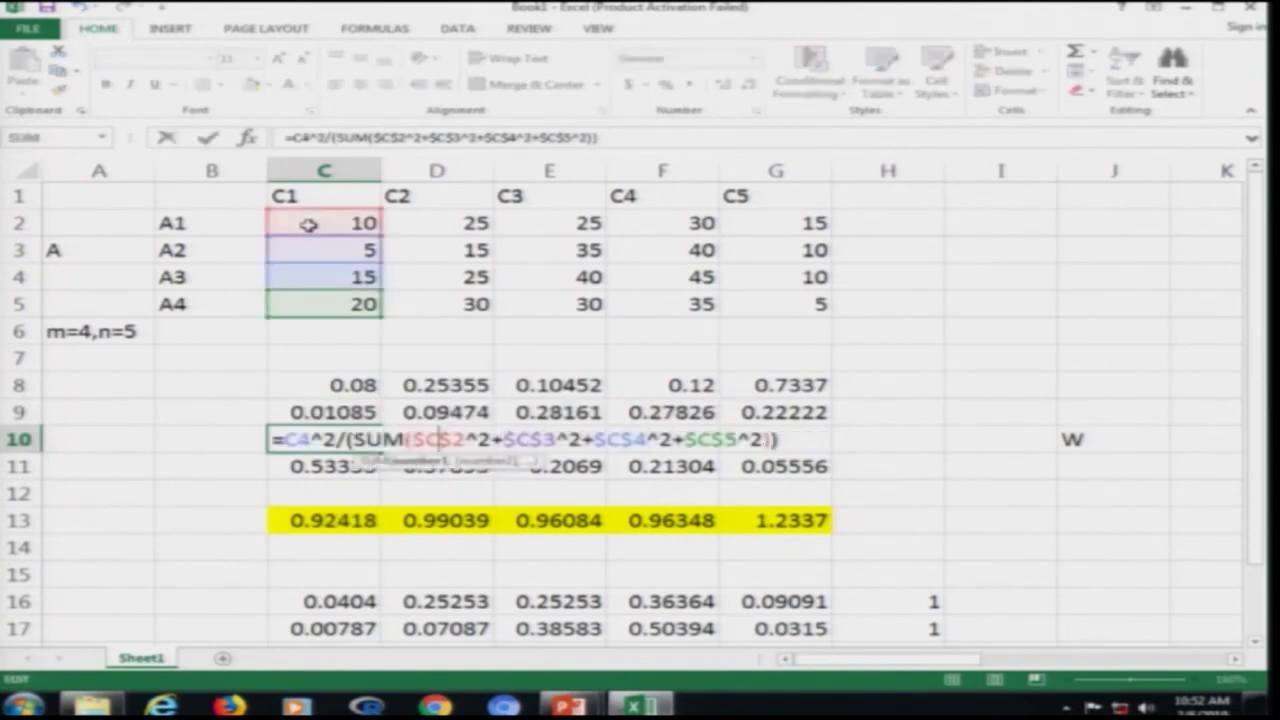
pyautogui.press('Left')
pyautogui.press('Left')
pyautogui.press('Left')
pyautogui.press('Left')
pyautogui.press('Left')
pyautogui.press('Left')
pyautogui.press('Left')
pyautogui.press('Left')
pyautogui.press('Left')
pyautogui.press('Left')
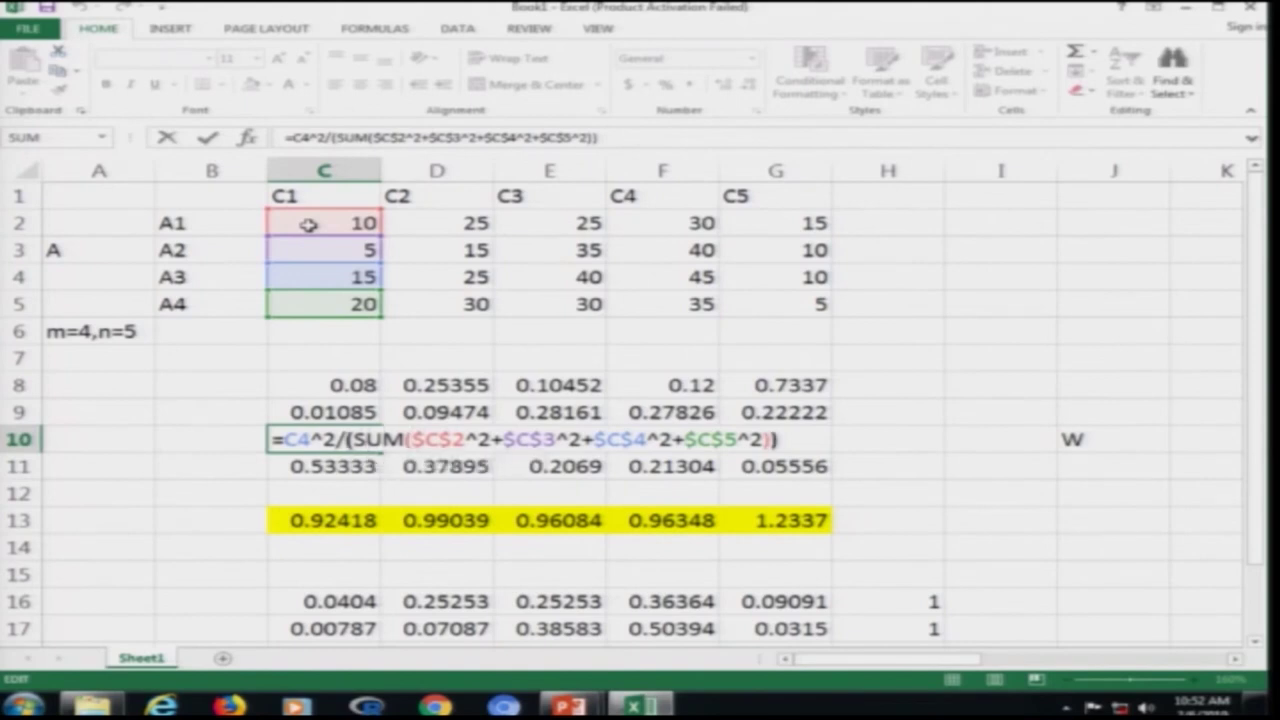
pyautogui.hotkey('shift', 'Right')
pyautogui.write('3')
# Step: Set the exponent of the first denominator term, $C$2, to 3 in cell C10's formula
pyautogui.press('Right')
pyautogui.press('Right')
pyautogui.press('Right')
pyautogui.press('Right')
pyautogui.press('Right')
pyautogui.press('Right')
pyautogui.press('Right')
pyautogui.press('Right')
pyautogui.press('Right')
pyautogui.press('Right')
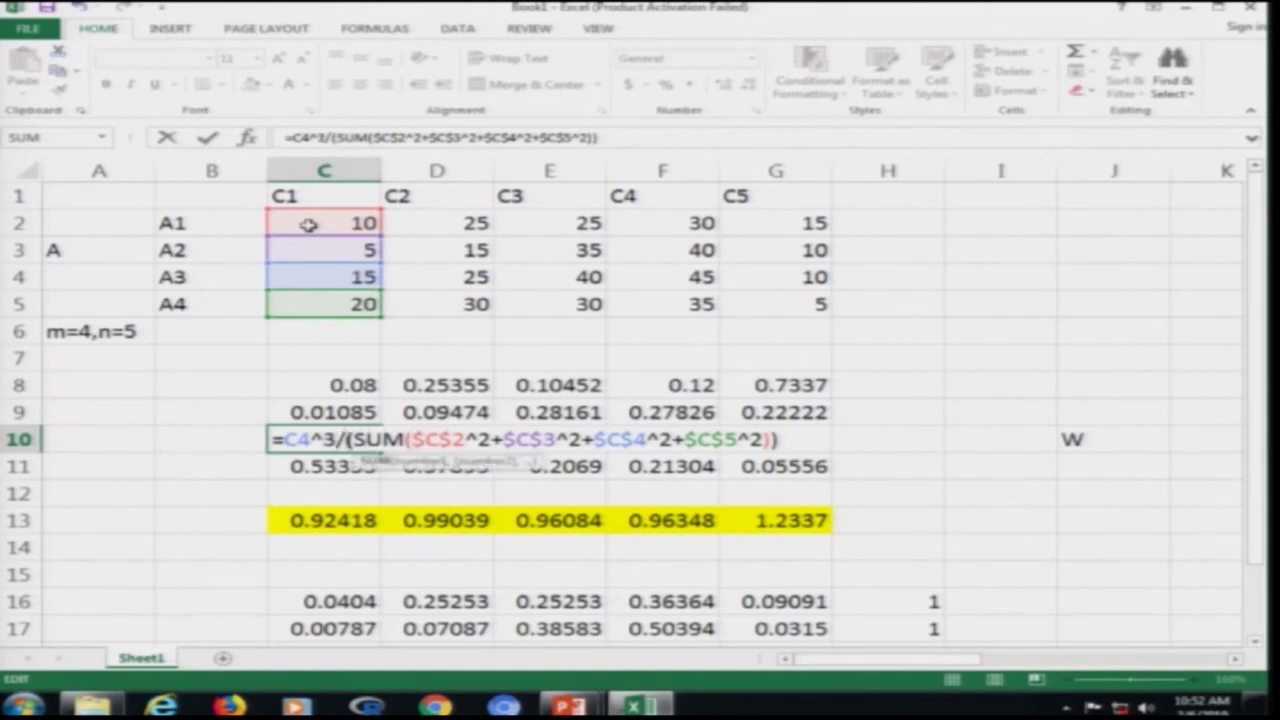
pyautogui.press('Right')
pyautogui.hotkey('shift', 'Right')
pyautogui.write('3')
# Step: Set the exponent of the denominator term $C$3 to 3 in cell C10's formula
pyautogui.press('Right')
pyautogui.press('Right')
pyautogui.press('Right')
pyautogui.press('Right')
pyautogui.press('Right')
pyautogui.press('Right')
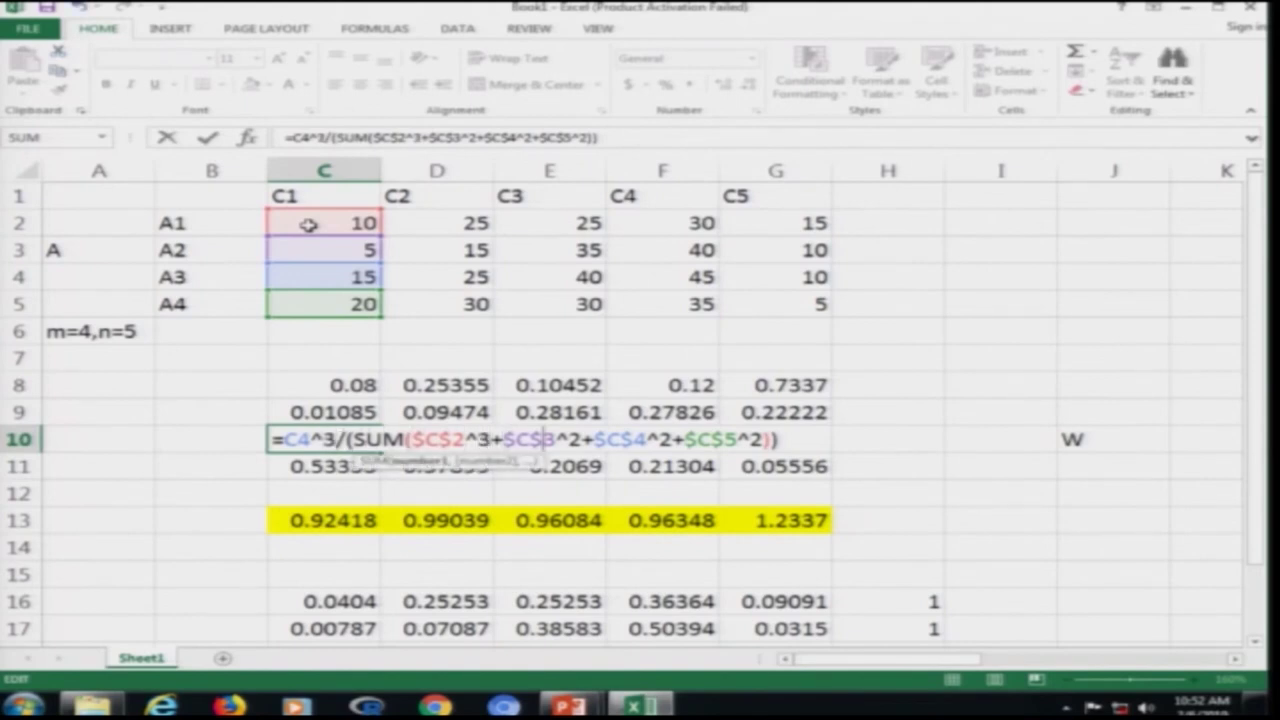
pyautogui.hotkey('shift', 'Right')
pyautogui.write('3')
pyautogui.press('Right')
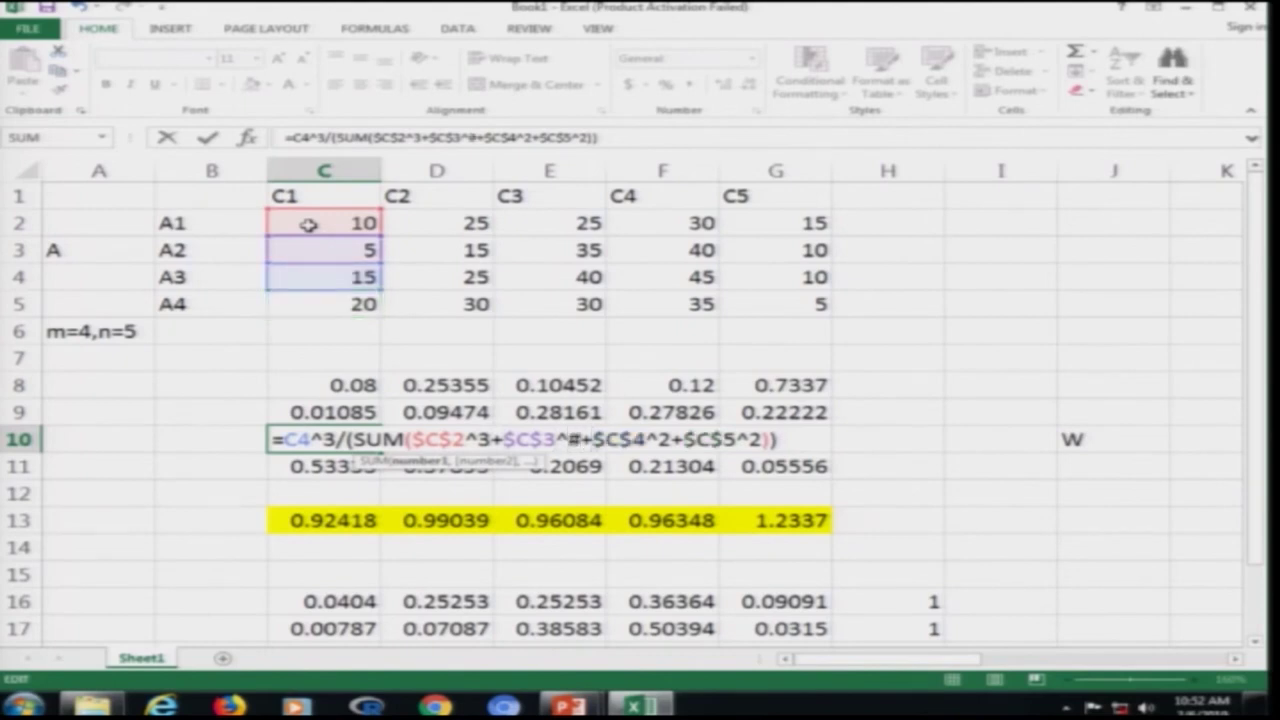
pyautogui.press('Left')
pyautogui.hotkey('shift', 'Left')
pyautogui.write('3')
# Step: Set the exponent of the denominator term $C$4 to 3 in cell C10's formula
pyautogui.press('Right')
pyautogui.press('Right')
pyautogui.press('Right')
pyautogui.press('Right')
pyautogui.press('Right')
pyautogui.press('Right')
pyautogui.hotkey('shift', 'Right')
pyautogui.write('3')
# Step: Set the exponent of the last denominator term, $C$5, to 3 in cell C10 and accept the formula
pyautogui.press('Right')
pyautogui.press('Right')
pyautogui.press('Right')
pyautogui.press('Right')
pyautogui.press('Right')
pyautogui.press('Right')
pyautogui.press('Right')
pyautogui.press('Right')
pyautogui.press('Left')
pyautogui.hotkey('shift', 'Left')
pyautogui.write('3')
pyautogui.press('Return')
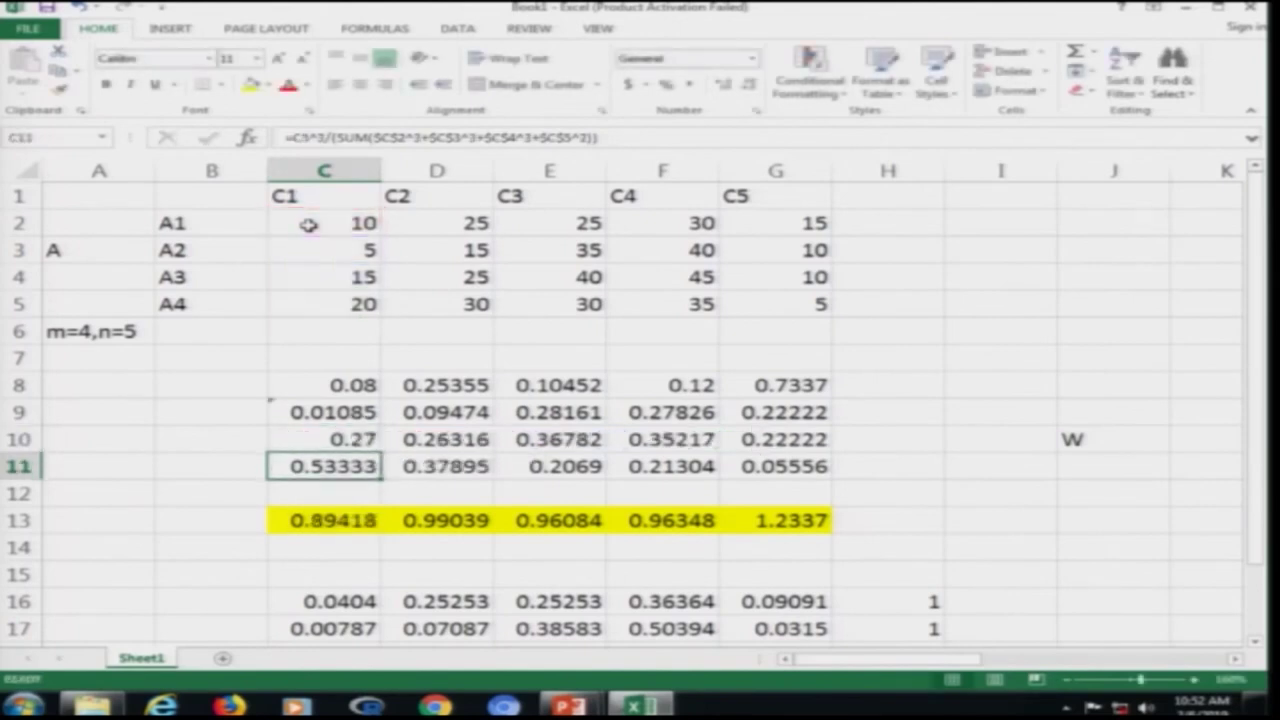
# Step: Set the numerator exponent of C5 to 3 in cell C11's formula
pyautogui.press('F2')
pyautogui.press('Left')
pyautogui.press('Left')
pyautogui.press('Left')
pyautogui.press('Left')
pyautogui.press('Left')
pyautogui.press('Left')
pyautogui.press('Left')
pyautogui.press('Left')
pyautogui.press('Left')
pyautogui.press('Left')
pyautogui.press('Left')
pyautogui.press('Left')
pyautogui.press('Left')
pyautogui.press('Left')
pyautogui.press('Left')
pyautogui.press('Left')
pyautogui.press('Left')
pyautogui.press('Left')
pyautogui.press('Left')
pyautogui.press('Left')
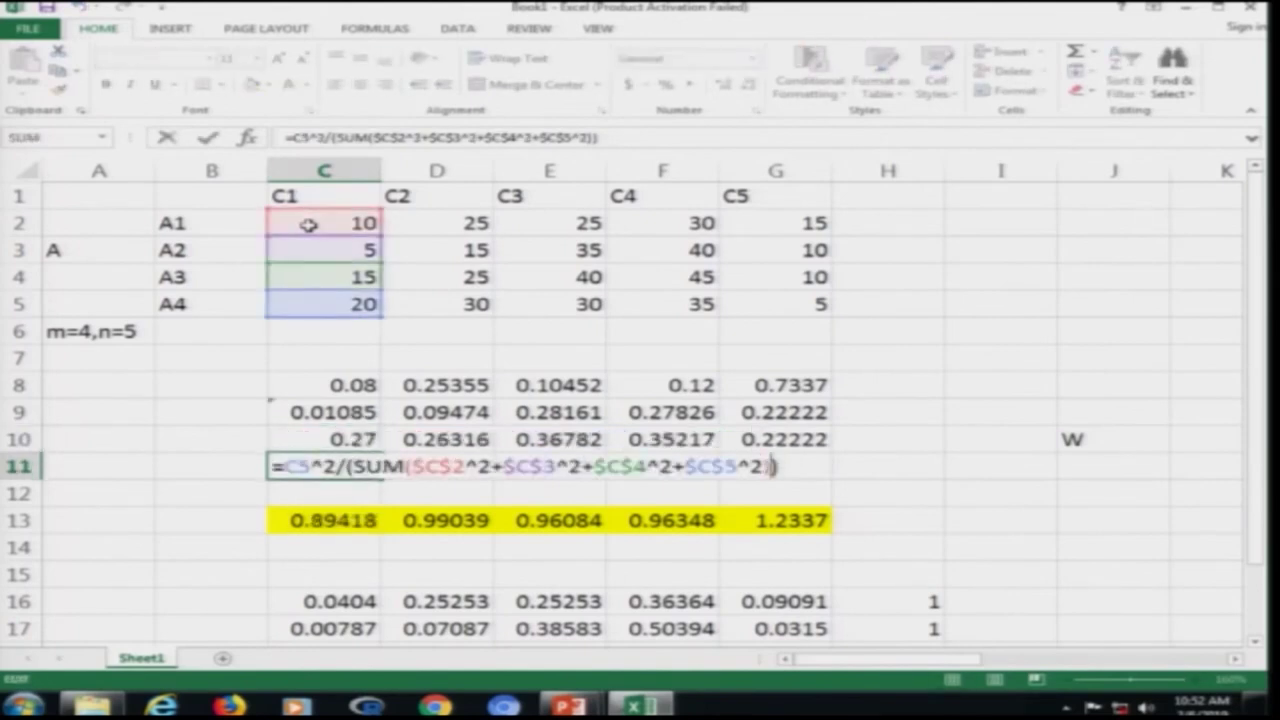
pyautogui.press('Left')
pyautogui.press('Left')
pyautogui.press('Left')
pyautogui.press('Left')
pyautogui.press('Left')
pyautogui.press('Left')
pyautogui.press('Left')
pyautogui.press('Left')
pyautogui.press('Left')
pyautogui.press('Left')
pyautogui.press('Left')
pyautogui.press('Left')
pyautogui.press('Left')
pyautogui.press('Left')
pyautogui.press('Left')
pyautogui.press('Left')
pyautogui.press('BackSpace')
pyautogui.write('3')
# Step: Set the exponent of the first denominator term, $C$2, to 3 in cell C11's formula
pyautogui.press('Right')
pyautogui.press('Right')
pyautogui.press('Right')
pyautogui.press('Right')
pyautogui.press('Right')
pyautogui.press('Right')
pyautogui.press('Right')
pyautogui.press('Right')
pyautogui.press('Right')
pyautogui.press('Right')
pyautogui.press('Right')
pyautogui.hotkey('shift', 'Right')
pyautogui.write('3')
# Step: Set the exponent of the denominator term $C$3 to 3 in cell C11's formula
pyautogui.press('Right')
pyautogui.press('Right')
pyautogui.press('Right')
pyautogui.press('Right')
pyautogui.press('Right')
pyautogui.press('Right')
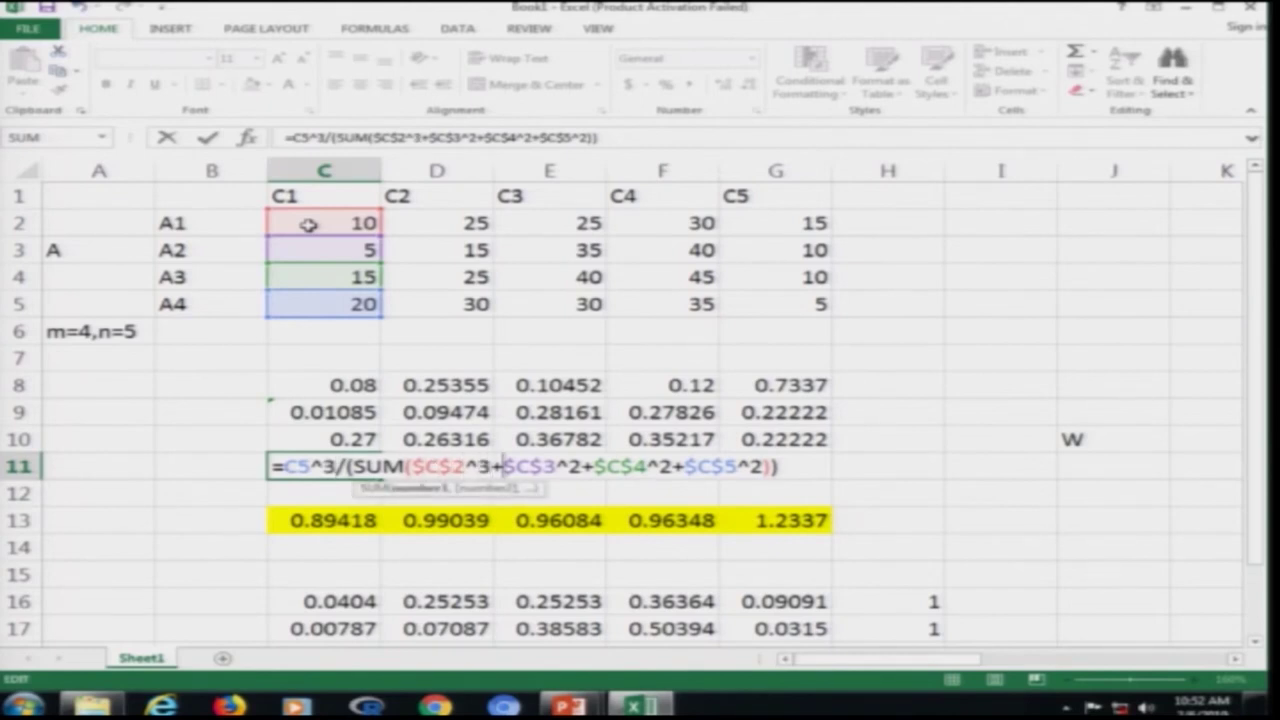
pyautogui.hotkey('shift', 'Right')
pyautogui.write('3')
# Step: Set the exponents of the denominator terms $C$4 and $C$5 to 3 in cell C11 and accept the formula
pyautogui.press('Right')
pyautogui.press('Right')
pyautogui.press('Right')
pyautogui.hotkey('shift', 'Right')
pyautogui.write('3')
pyautogui.press('Right')
pyautogui.press('Right')
pyautogui.press('Right')
pyautogui.press('Right')
pyautogui.press('Right')
pyautogui.press('Right')
pyautogui.hotkey('shift', 'Right')
pyautogui.write('3')
pyautogui.press('Return')
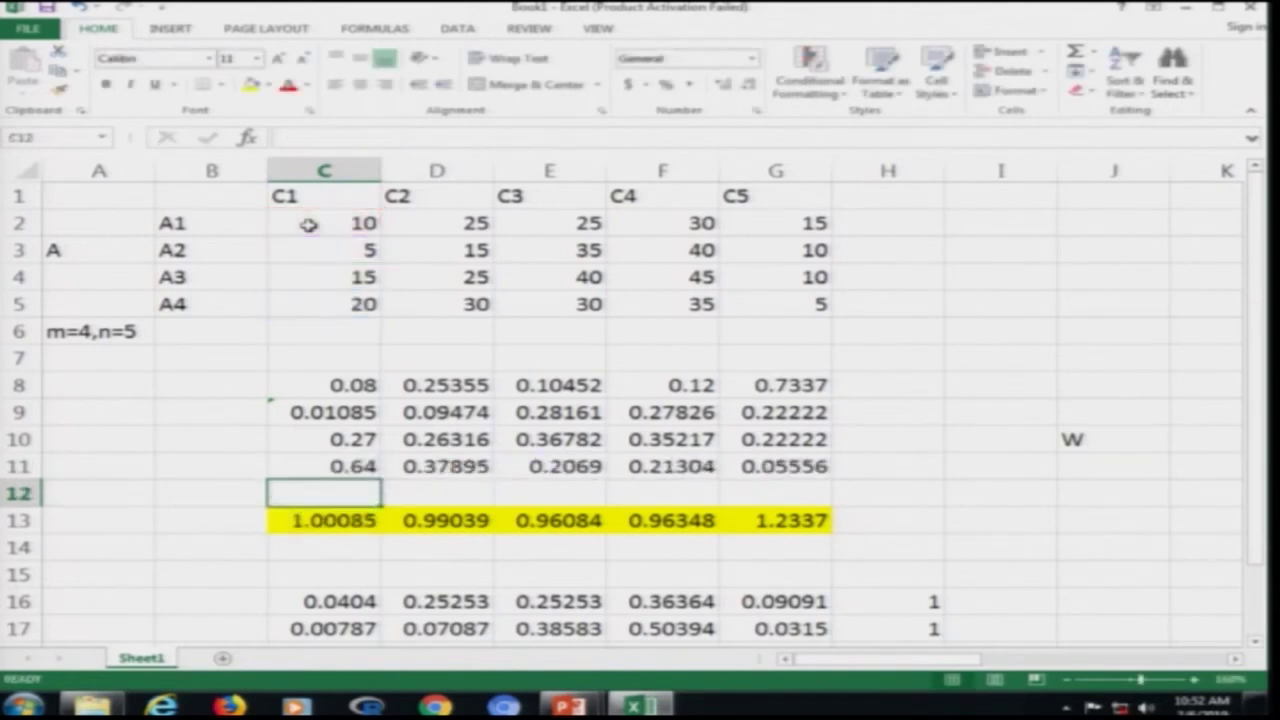
# Step: Check which cells the column sum formula in C13 adds up
pyautogui.press('Down')
pyautogui.click(300, 133)
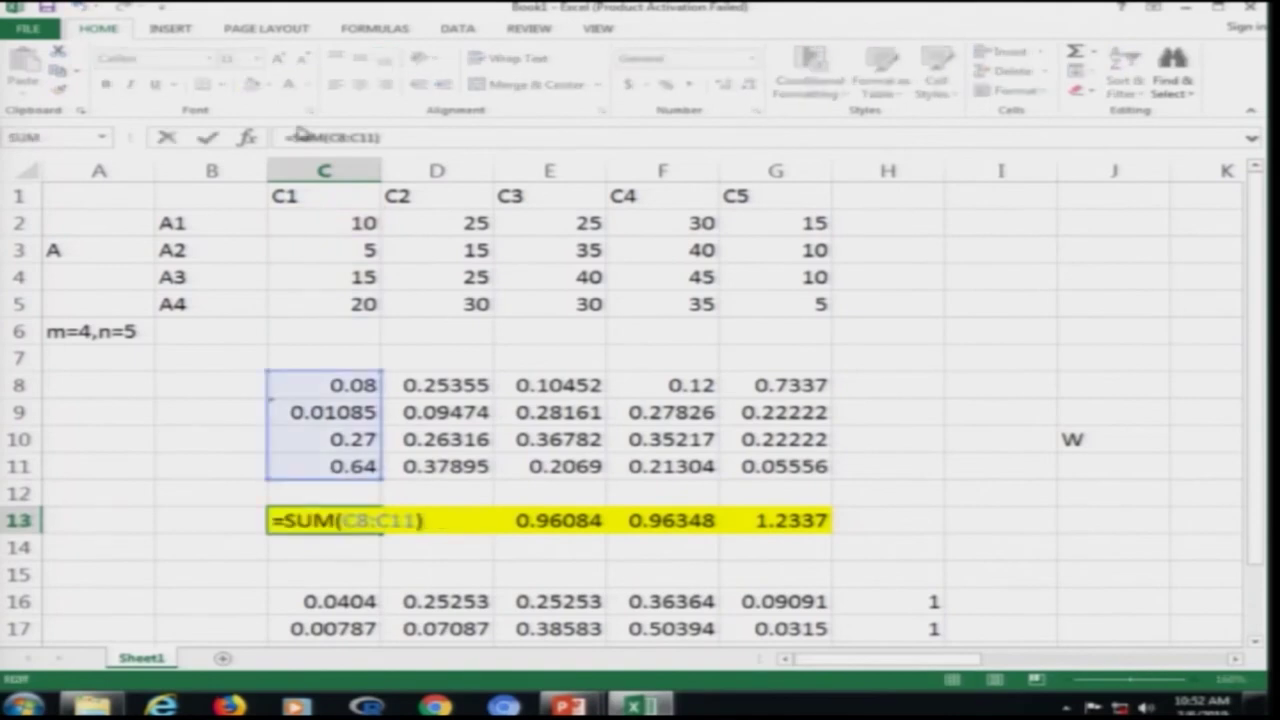
pyautogui.hotkey('ctrl', 'Return')
# Step: Set the exponent of the first denominator term, $C$3, to 3 in cell C9's formula
pyautogui.press('Up')
pyautogui.press('Up')
pyautogui.press('Up')
pyautogui.press('Up')
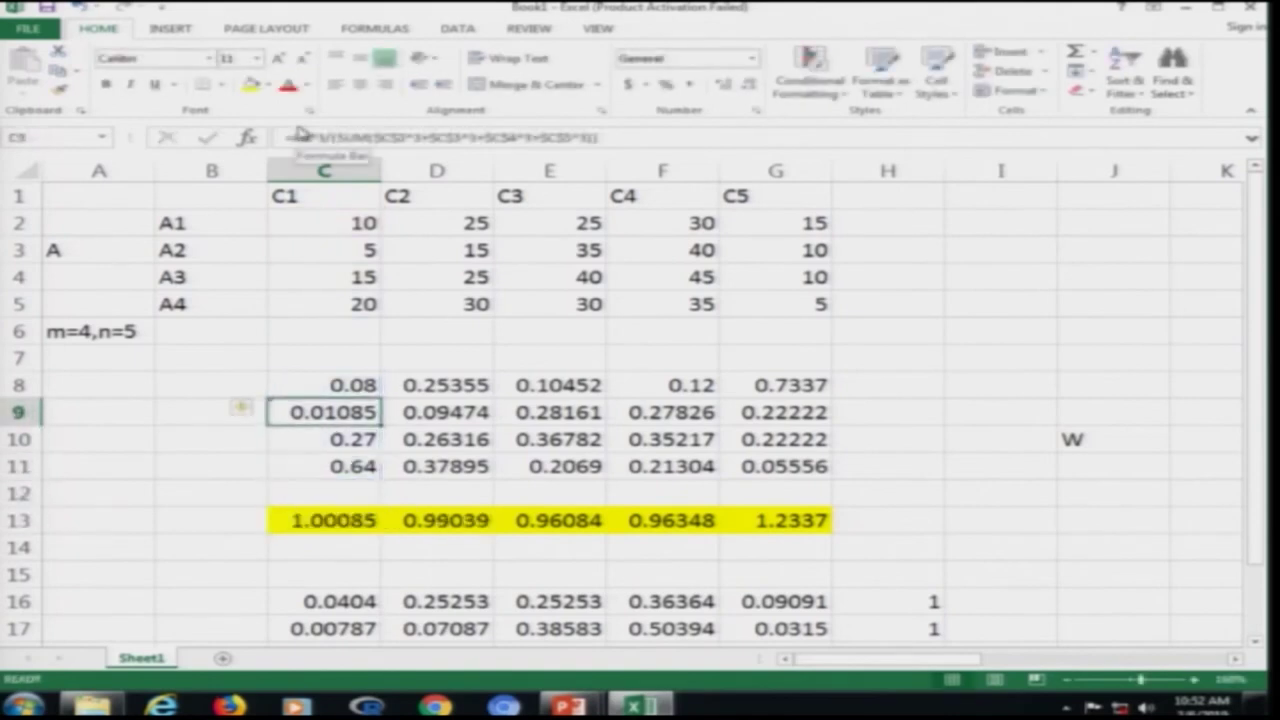
pyautogui.press('F2')
pyautogui.press('Left')
pyautogui.press('Left')
pyautogui.press('Left')
pyautogui.press('Left')
pyautogui.press('Left')
pyautogui.press('Left')
pyautogui.press('Left')
pyautogui.press('Left')
pyautogui.press('Left')
pyautogui.press('Left')
pyautogui.press('Left')
pyautogui.press('Left')
pyautogui.press('Left')
pyautogui.press('Left')
pyautogui.press('Left')
pyautogui.press('Left')
pyautogui.press('Left')
pyautogui.press('Left')
pyautogui.press('Left')
pyautogui.press('Left')
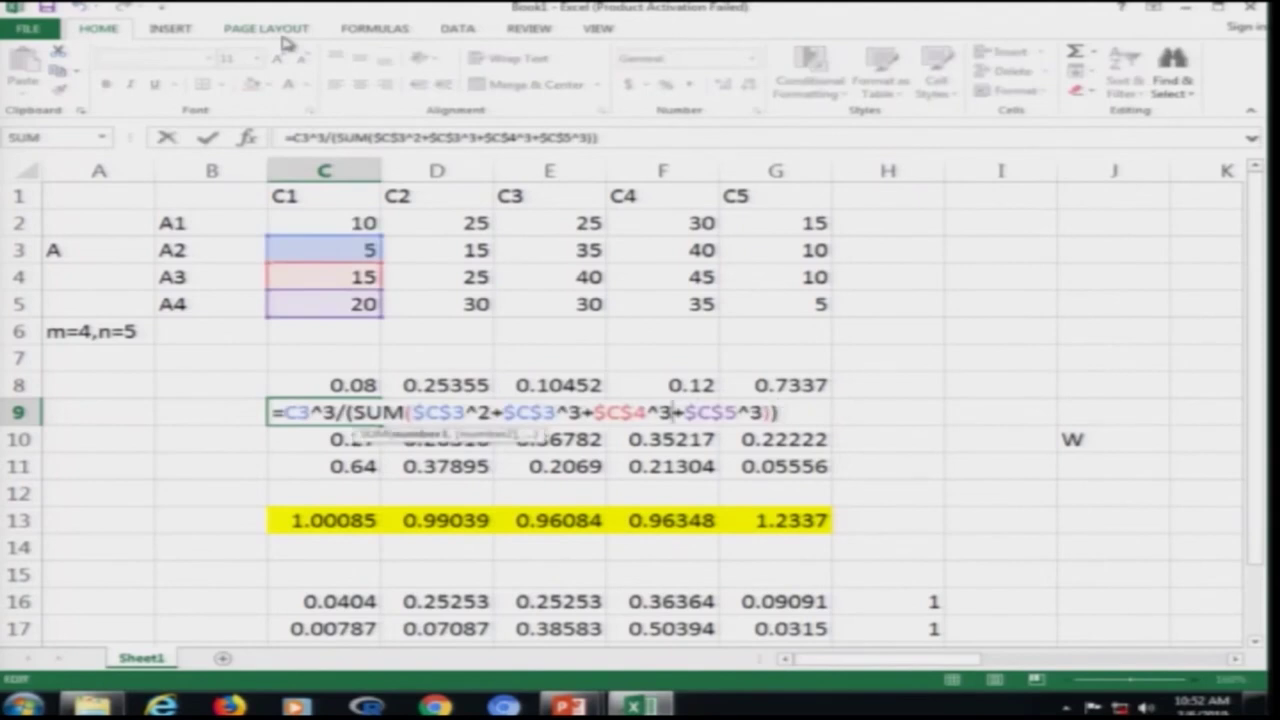
pyautogui.press('Left')
pyautogui.press('Left')
pyautogui.press('Left')
pyautogui.hotkey('shift', 'Right')
pyautogui.write('3')
pyautogui.press('Return')
# Step: Review the terms and exponents in the formulas of cells C8 and C9
pyautogui.press('Up')
pyautogui.press('Up')
pyautogui.press('F2')
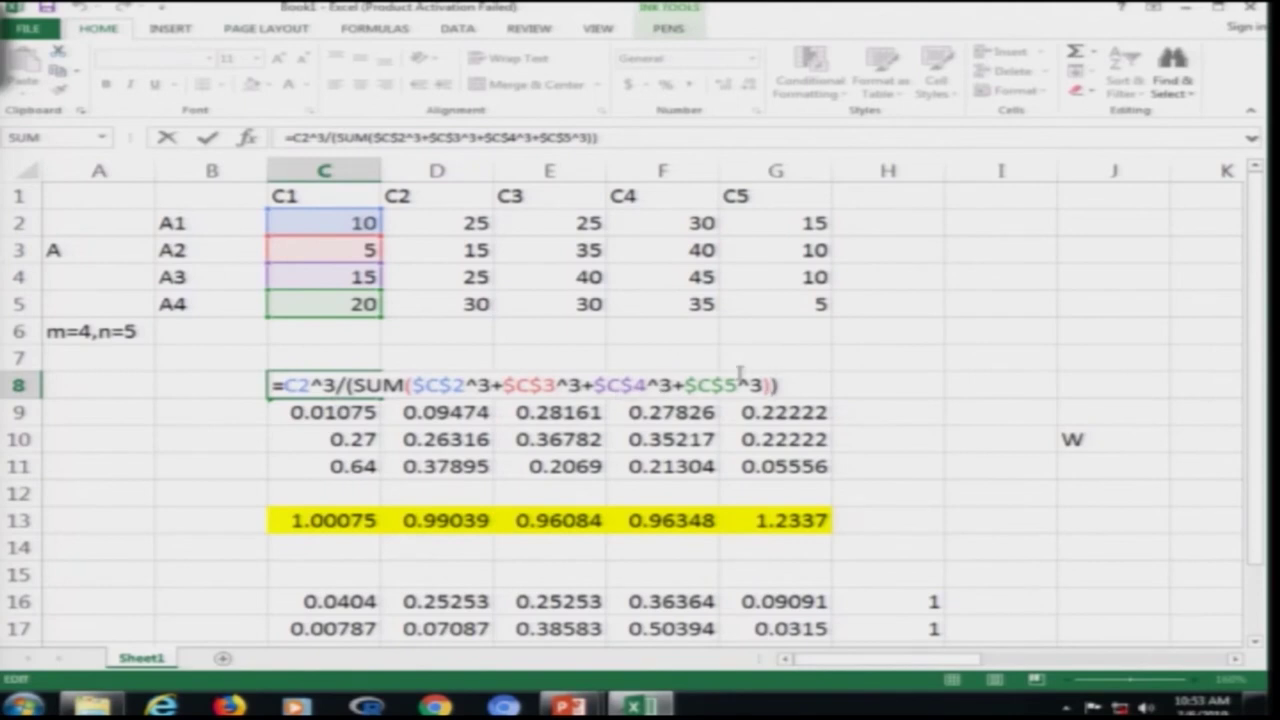
pyautogui.press('Return')
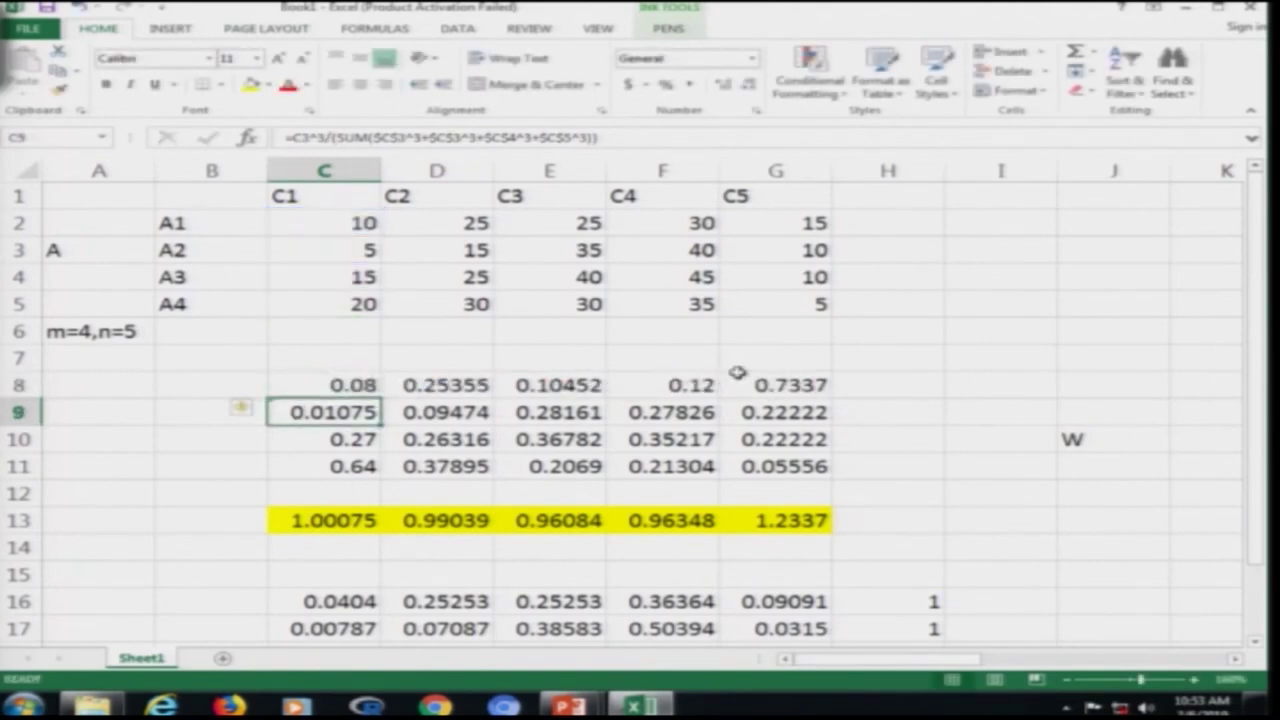
pyautogui.press('F2')
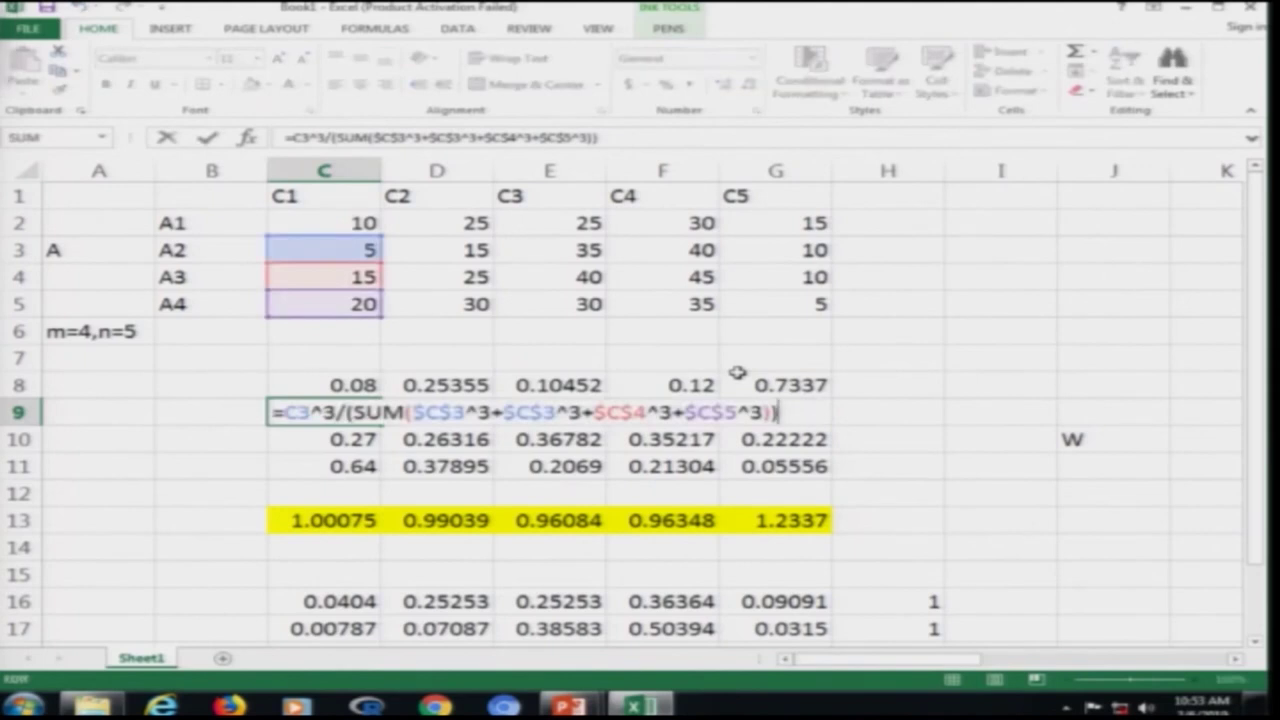
pyautogui.press('Left')
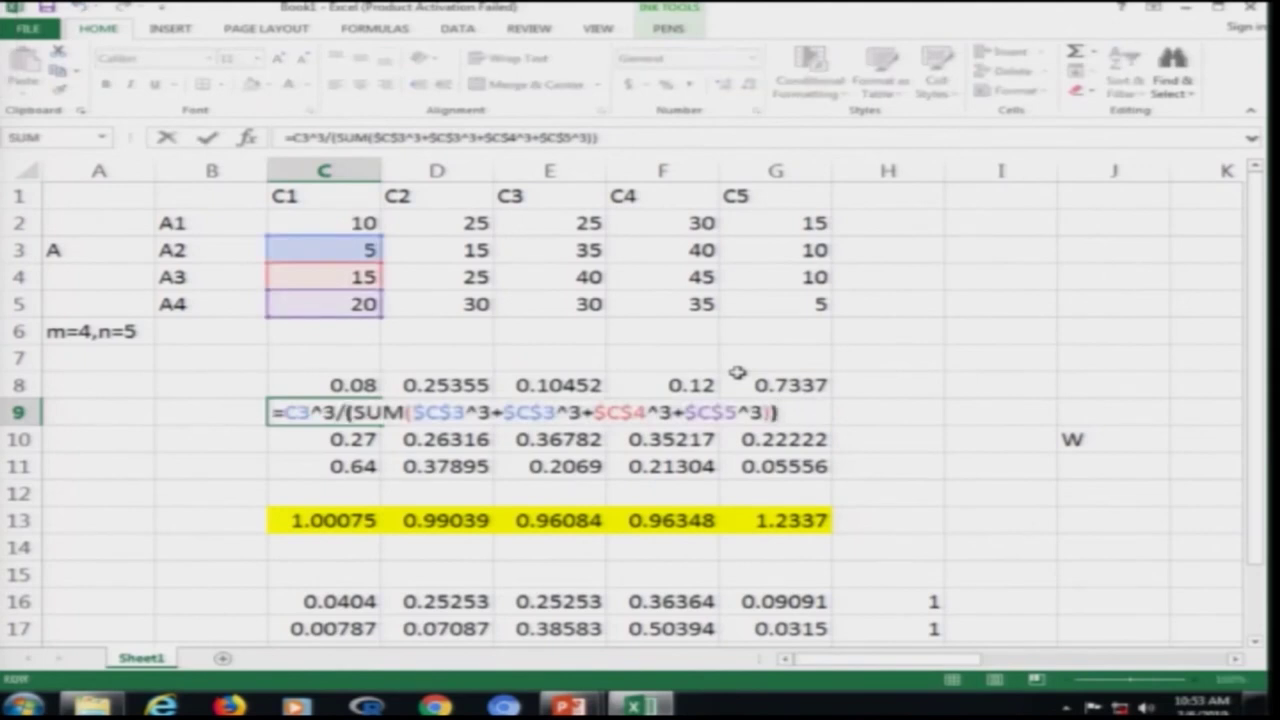
pyautogui.press('Return')
# Step: Inspect the numerator and denominator exponents in cell C10's formula
pyautogui.press('F2')
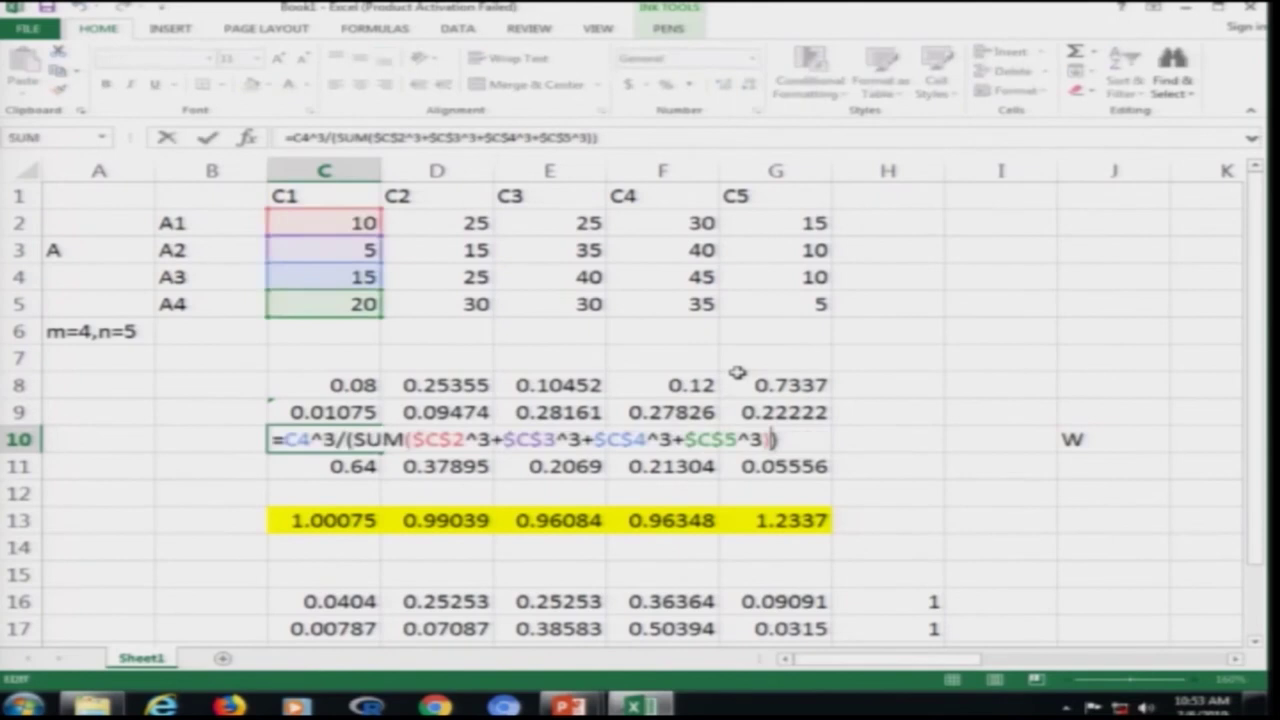
pyautogui.press('Left')
pyautogui.press('Left')
pyautogui.press('Left')
pyautogui.press('Left')
pyautogui.press('Left')
pyautogui.press('Left')
pyautogui.press('Left')
pyautogui.press('Left')
pyautogui.press('Left')
pyautogui.press('Left')
pyautogui.press('Left')
pyautogui.press('Left')
pyautogui.press('Left')
pyautogui.press('Left')
pyautogui.press('Left')
pyautogui.press('Left')
pyautogui.press('Left')
pyautogui.press('Left')
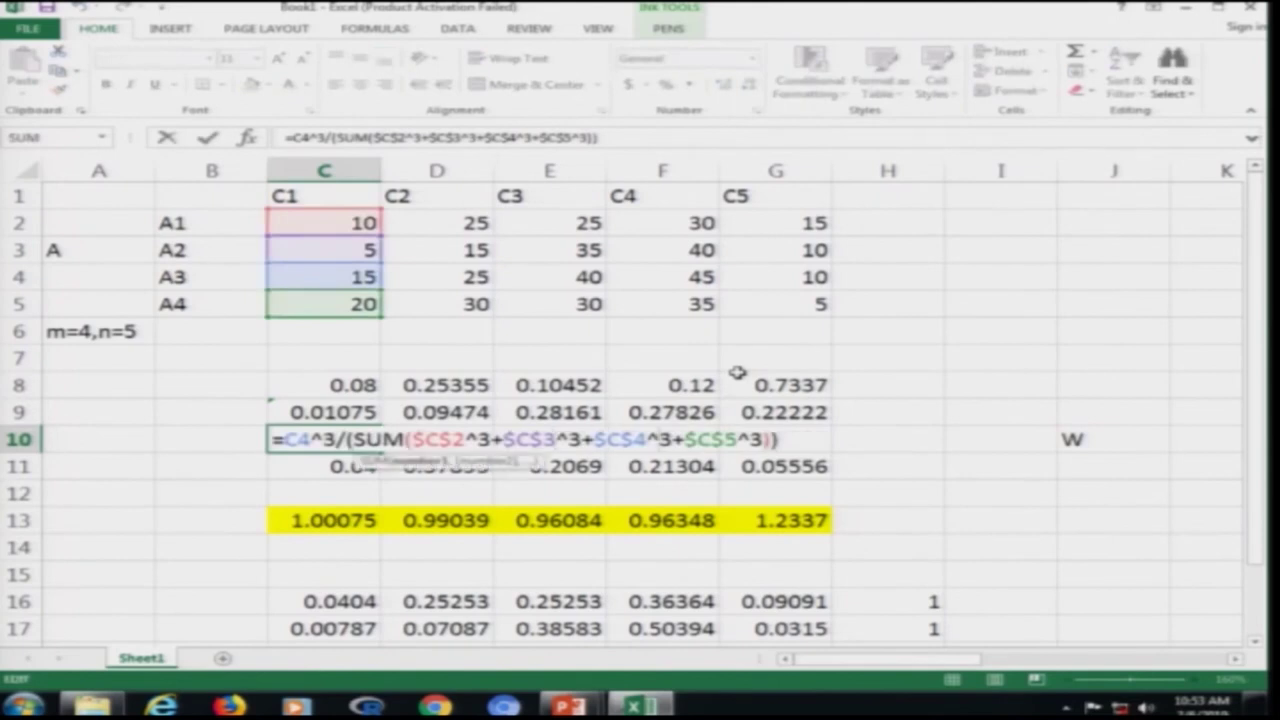
pyautogui.press('Return')
# Step: Inspect each cell reference and exponent in cell C11's formula
pyautogui.press('F2')
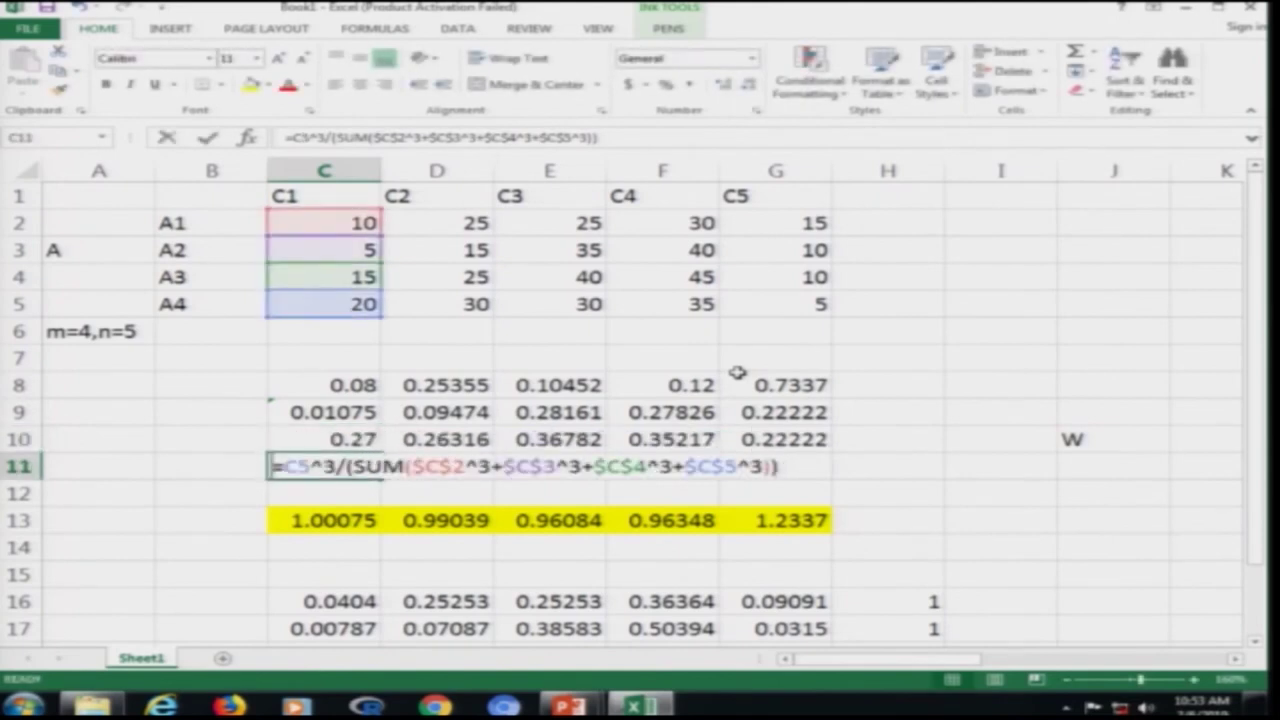
pyautogui.press('Left')
pyautogui.press('Left')
pyautogui.press('Left')
pyautogui.press('Left')
pyautogui.press('Left')
pyautogui.press('Left')
pyautogui.press('Left')
pyautogui.press('Left')
pyautogui.press('Left')
pyautogui.press('Left')
pyautogui.press('Left')
pyautogui.press('Left')
pyautogui.press('Left')
pyautogui.press('Left')
pyautogui.press('Left')
pyautogui.press('Left')
pyautogui.press('Left')
pyautogui.press('Left')
pyautogui.press('Left')
pyautogui.press('Left')
pyautogui.press('Left')
pyautogui.press('Left')
pyautogui.press('Left')
pyautogui.press('Left')
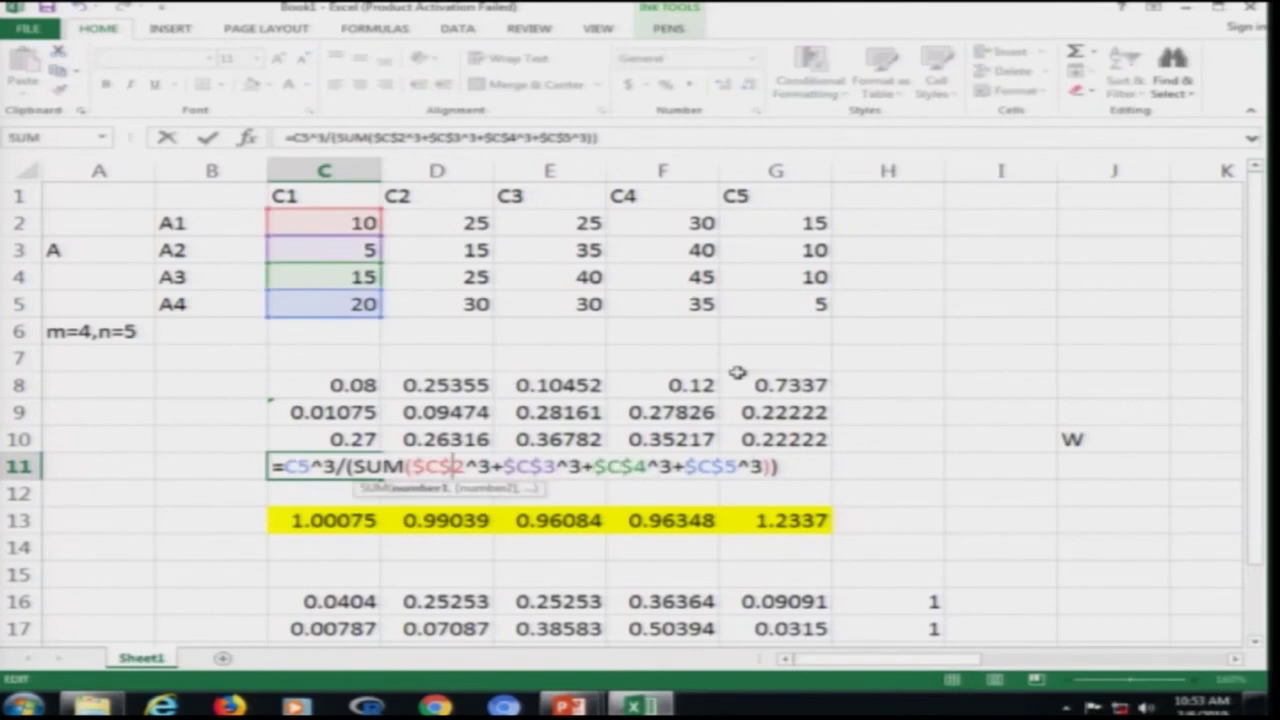
pyautogui.press('Right')
pyautogui.press('Right')
pyautogui.press('Right')
pyautogui.press('Right')
pyautogui.press('Right')
pyautogui.press('Right')
pyautogui.press('Right')
pyautogui.press('Right')
pyautogui.press('Right')
pyautogui.press('Right')
pyautogui.press('Right')
pyautogui.press('Right')
pyautogui.press('Right')
pyautogui.press('Return')
# Step: Recheck the cell references and exponents in cell C9's formula, leaving it without edits
pyautogui.press('Up')
pyautogui.press('Up')
pyautogui.press('Up')
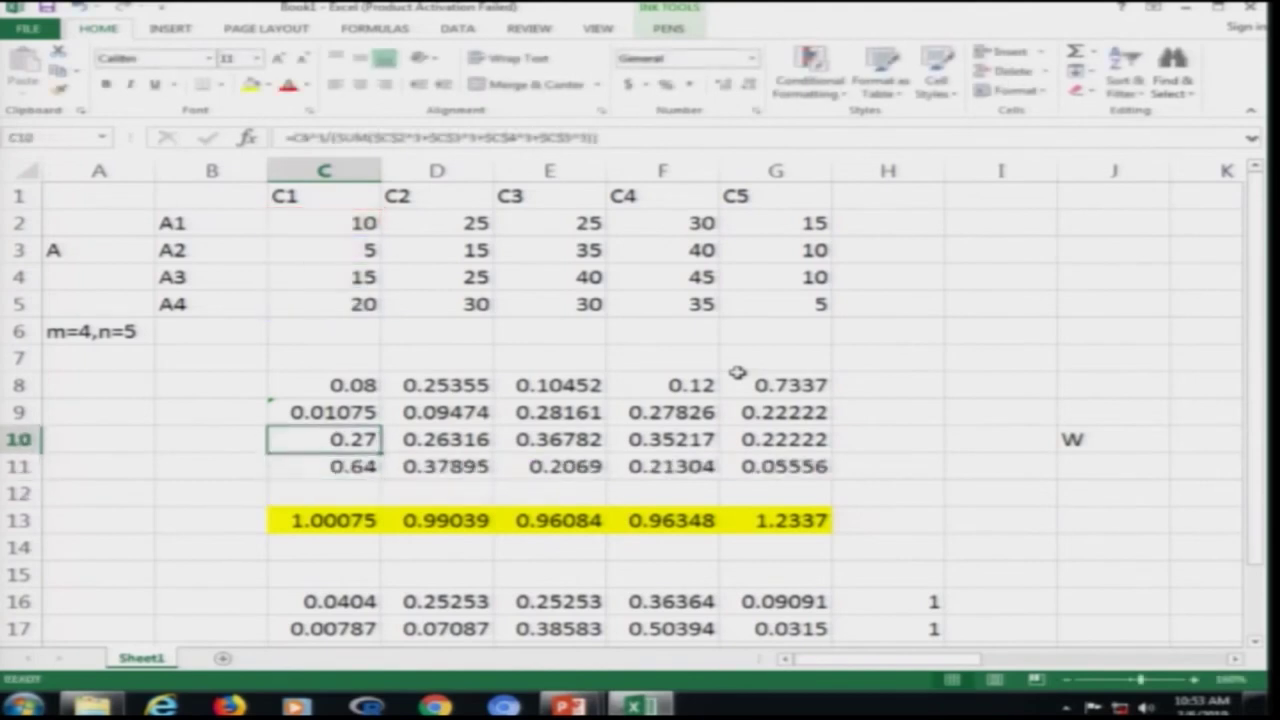
pyautogui.press('F2')
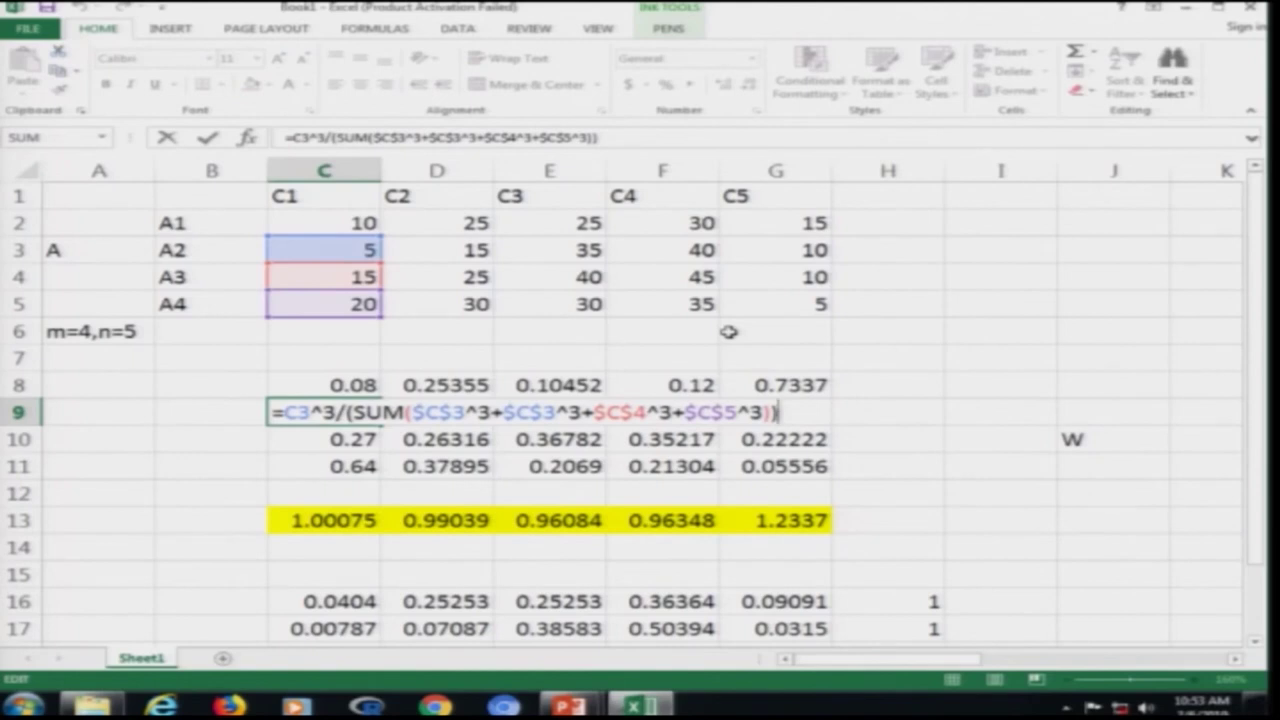
pyautogui.press('Escape')
pyautogui.press('Up')
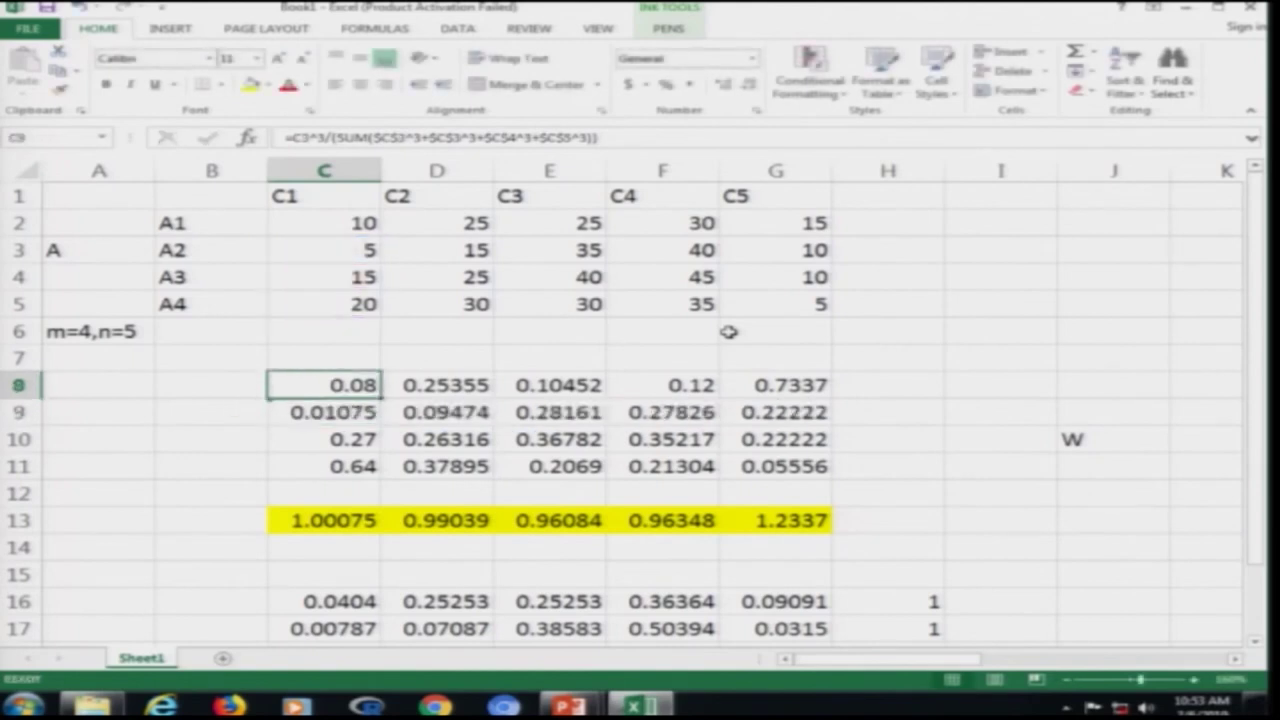
# Step: Examine the numerator and all denominator exponents in cell D8's formula
pyautogui.press('Right')
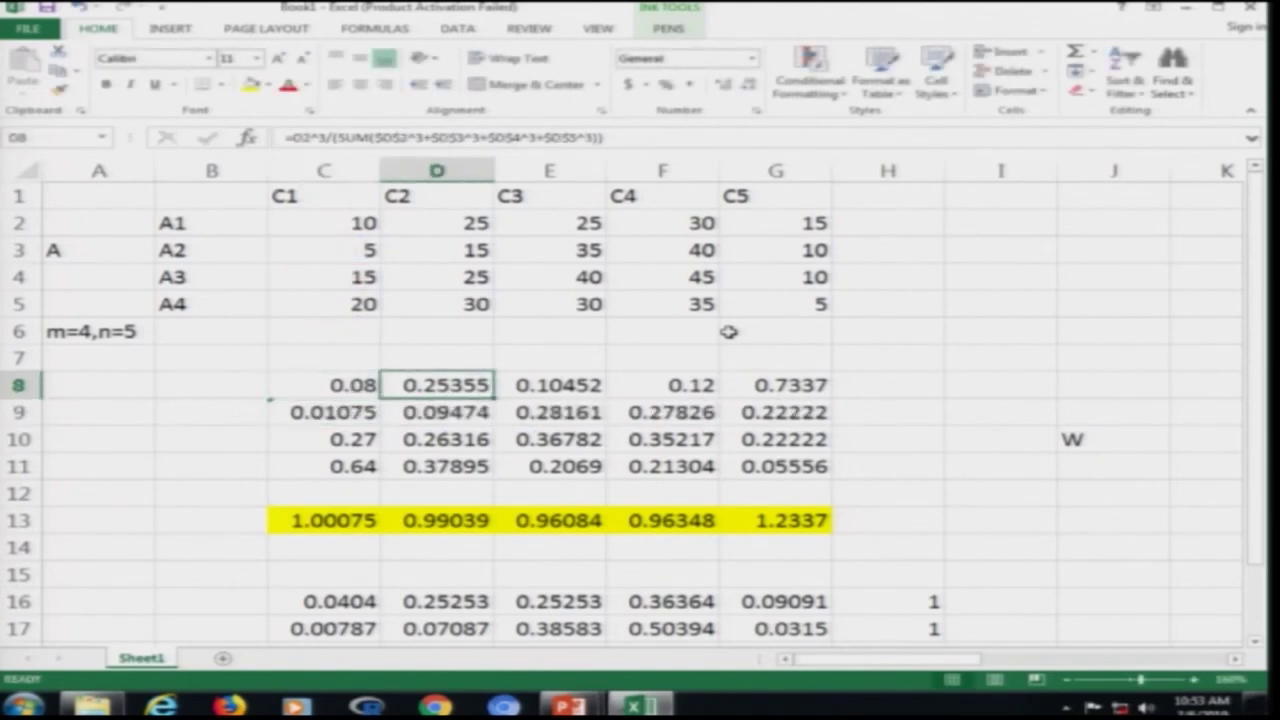
pyautogui.press('F2')
pyautogui.press('Left')
pyautogui.press('Left')
pyautogui.press('Left')
pyautogui.press('Left')
pyautogui.press('Left')
pyautogui.press('Left')
pyautogui.press('Left')
pyautogui.press('Left')
pyautogui.press('Left')
pyautogui.press('Left')
pyautogui.press('Left')
pyautogui.press('Left')
pyautogui.press('Left')
pyautogui.press('Left')
pyautogui.press('Left')
pyautogui.press('Left')
pyautogui.press('Left')
pyautogui.press('Left')
pyautogui.press('Left')
pyautogui.press('Left')
pyautogui.press('Left')
pyautogui.press('Left')
pyautogui.press('Left')
pyautogui.press('Left')
pyautogui.press('Left')
pyautogui.press('Right')
pyautogui.press('Right')
pyautogui.press('Right')
pyautogui.press('Right')
pyautogui.press('Right')
pyautogui.press('Right')
pyautogui.press('Right')
pyautogui.press('Right')
pyautogui.press('Right')
pyautogui.press('Right')
pyautogui.press('Right')
pyautogui.press('Right')
pyautogui.press('Right')
pyautogui.press('Right')
pyautogui.press('Right')
pyautogui.press('Right')
pyautogui.press('Right')
pyautogui.press('Right')
pyautogui.press('Right')
pyautogui.press('Right')
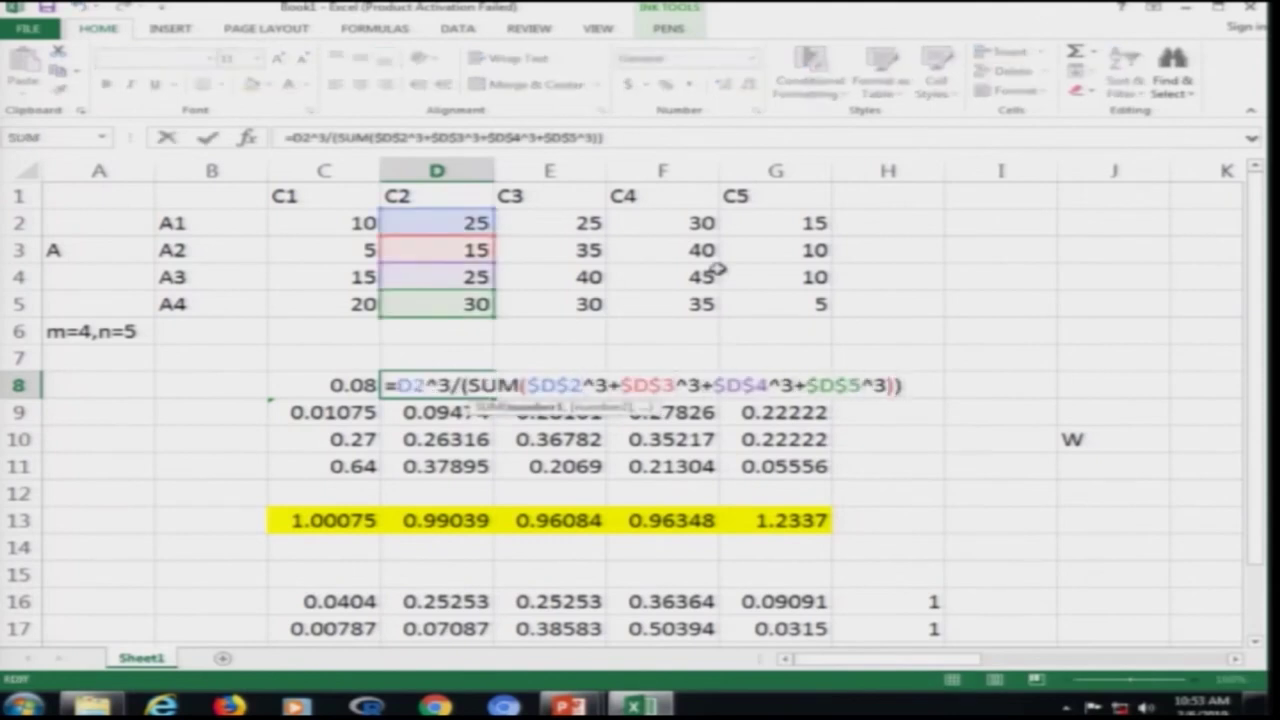
pyautogui.press('Return')
# Step: Change the numerator exponent on D3 to 3 in cell D9's normalisation formula
pyautogui.press('F2')
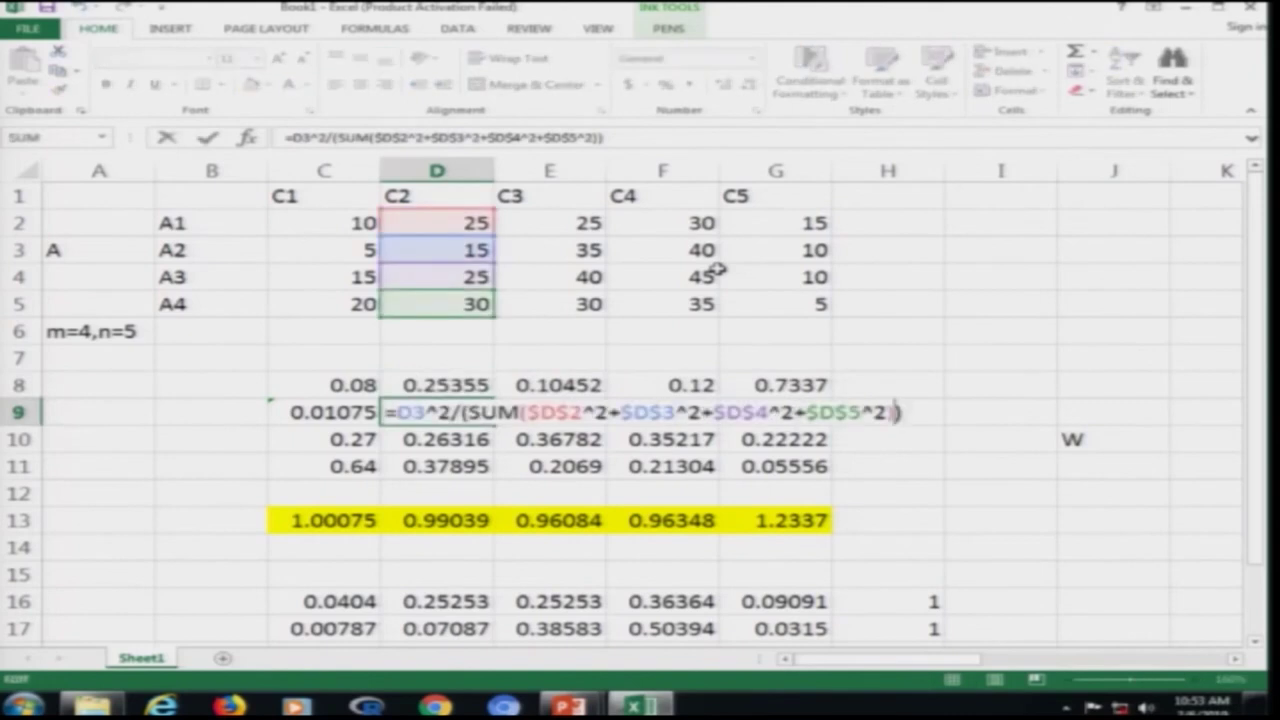
pyautogui.press('Left')
pyautogui.press('Left')
pyautogui.press('Left')
pyautogui.press('Left')
pyautogui.press('Left')
pyautogui.press('Left')
pyautogui.press('Left')
pyautogui.press('Left')
pyautogui.press('Left')
pyautogui.press('Left')
pyautogui.press('Left')
pyautogui.press('Left')
pyautogui.press('Left')
pyautogui.press('Left')
pyautogui.press('Left')
pyautogui.press('Left')
pyautogui.press('Left')
pyautogui.press('Left')
pyautogui.press('Left')
pyautogui.press('Left')
pyautogui.press('BackSpace')
pyautogui.write('3')
# Step: Set the exponents on $D$2 and $D$3 to 3 in the denominator of cell D9's formula
pyautogui.press('Right')
pyautogui.press('Right')
pyautogui.press('Right')
pyautogui.press('Right')
pyautogui.press('Right')
pyautogui.press('Right')
pyautogui.press('Right')
pyautogui.press('Right')
pyautogui.press('Right')
pyautogui.press('Right')
pyautogui.press('Right')
pyautogui.press('Right')
pyautogui.press('BackSpace')
pyautogui.write('3')
pyautogui.press('Right')
pyautogui.press('Right')
pyautogui.press('Right')
pyautogui.press('Right')
pyautogui.press('Right')
pyautogui.press('Right')
pyautogui.press('Right')
pyautogui.press('BackSpace')
pyautogui.write('3')
# Step: Set the exponents on $D$4 and $D$5 to 3 in cell D9's denominator and commit the formula
pyautogui.press('Right')
pyautogui.press('Right')
pyautogui.press('Right')
pyautogui.press('Right')
pyautogui.press('Right')
pyautogui.press('Right')
pyautogui.hotkey('shift', 'Right')
pyautogui.write('3')
pyautogui.press('Right')
pyautogui.press('Right')
pyautogui.press('Right')
pyautogui.press('Right')
pyautogui.press('Right')
pyautogui.press('Right')
pyautogui.hotkey('shift', 'Right')
pyautogui.write('3')
pyautogui.press('Return')
# Step: Change the numerator exponent on D4 to 3 in cell D10's normalisation formula
pyautogui.press('F2')
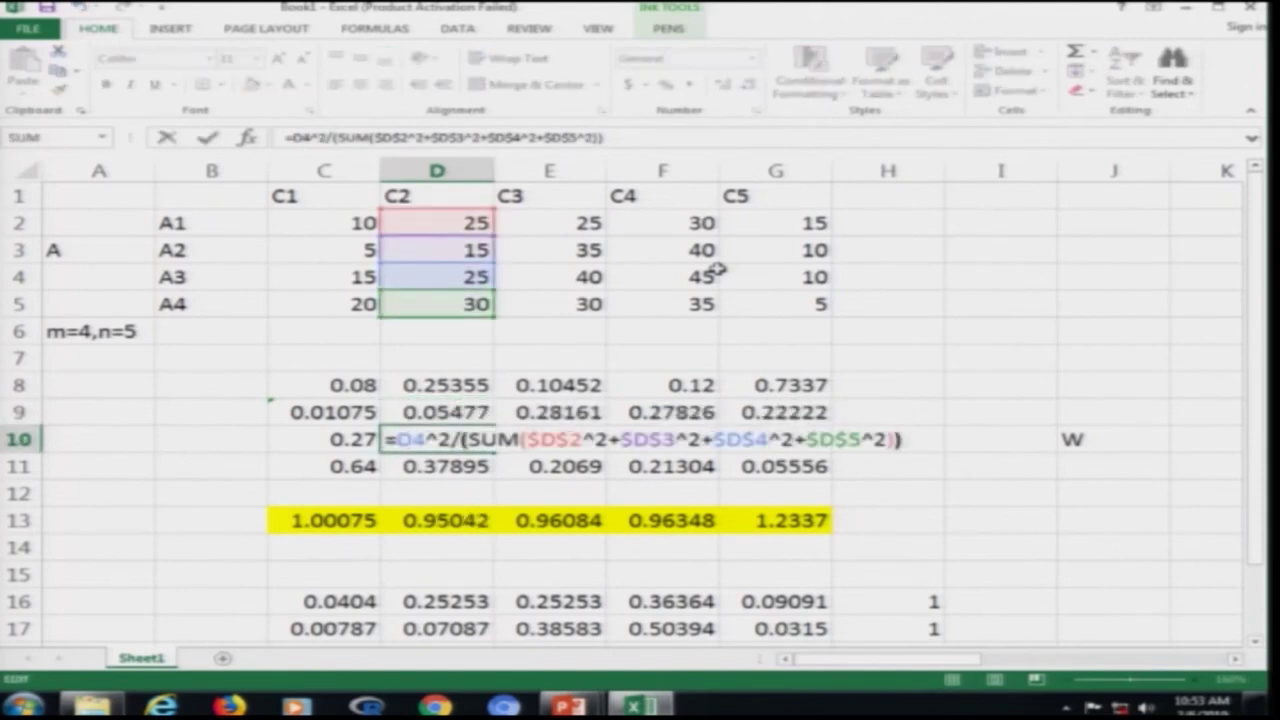
pyautogui.press('Left')
pyautogui.press('Left')
pyautogui.press('Left')
pyautogui.press('Left')
pyautogui.press('Left')
pyautogui.press('Left')
pyautogui.press('Left')
pyautogui.press('Left')
pyautogui.press('Left')
pyautogui.press('Left')
pyautogui.press('Left')
pyautogui.press('Left')
pyautogui.press('Left')
pyautogui.press('Left')
pyautogui.press('Left')
pyautogui.press('Left')
pyautogui.press('Left')
pyautogui.press('Left')
pyautogui.press('Left')
pyautogui.press('Left')
pyautogui.press('Left')
pyautogui.press('Left')
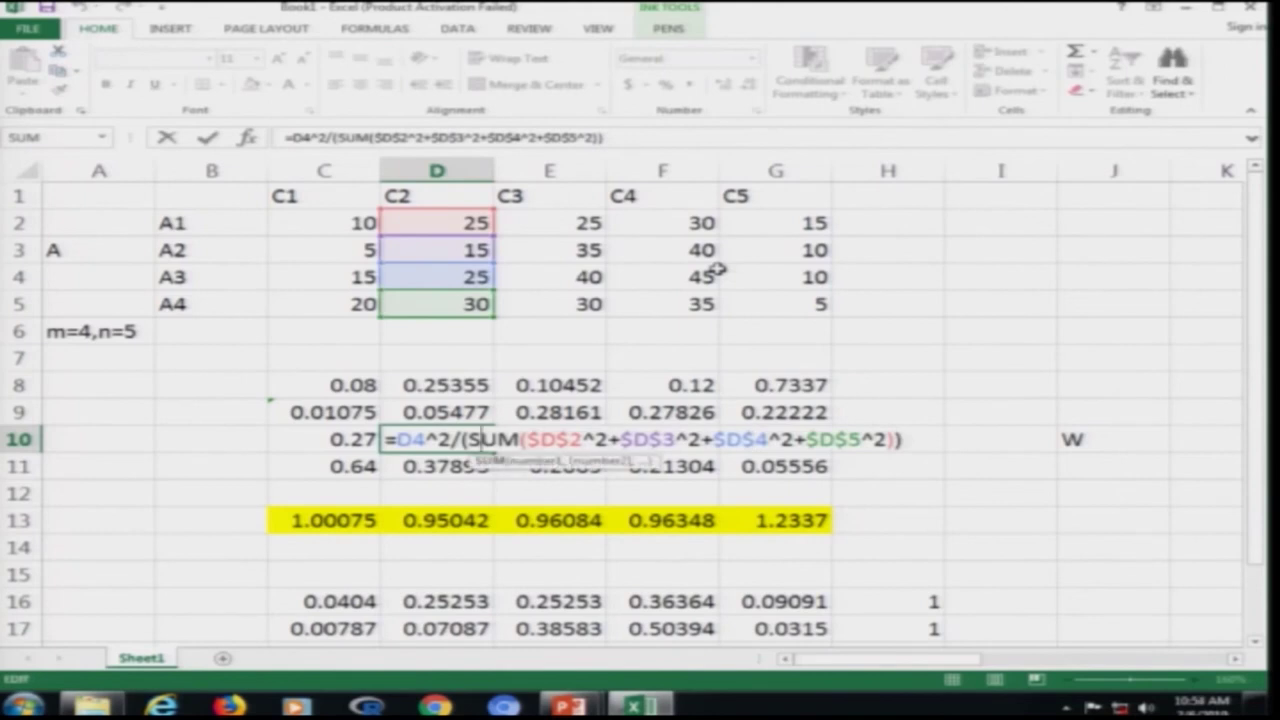
pyautogui.hotkey('shift', 'Right')
pyautogui.write('3')
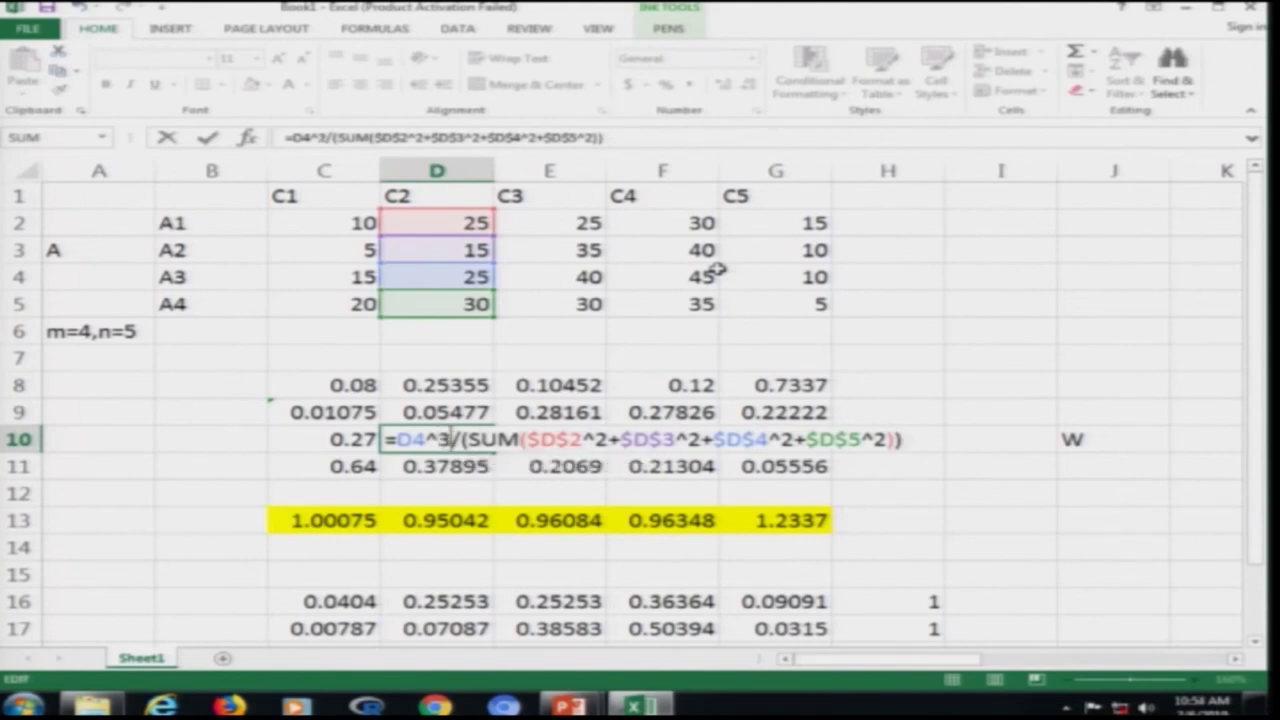
# Step: Set the exponents on $D$2 and $D$3 to 3 in the denominator of cell D10's formula
pyautogui.press('Right')
pyautogui.press('Right')
pyautogui.press('Right')
pyautogui.press('Right')
pyautogui.press('Right')
pyautogui.press('Right')
pyautogui.press('Right')
pyautogui.press('Right')
pyautogui.press('Right')
pyautogui.press('Right')
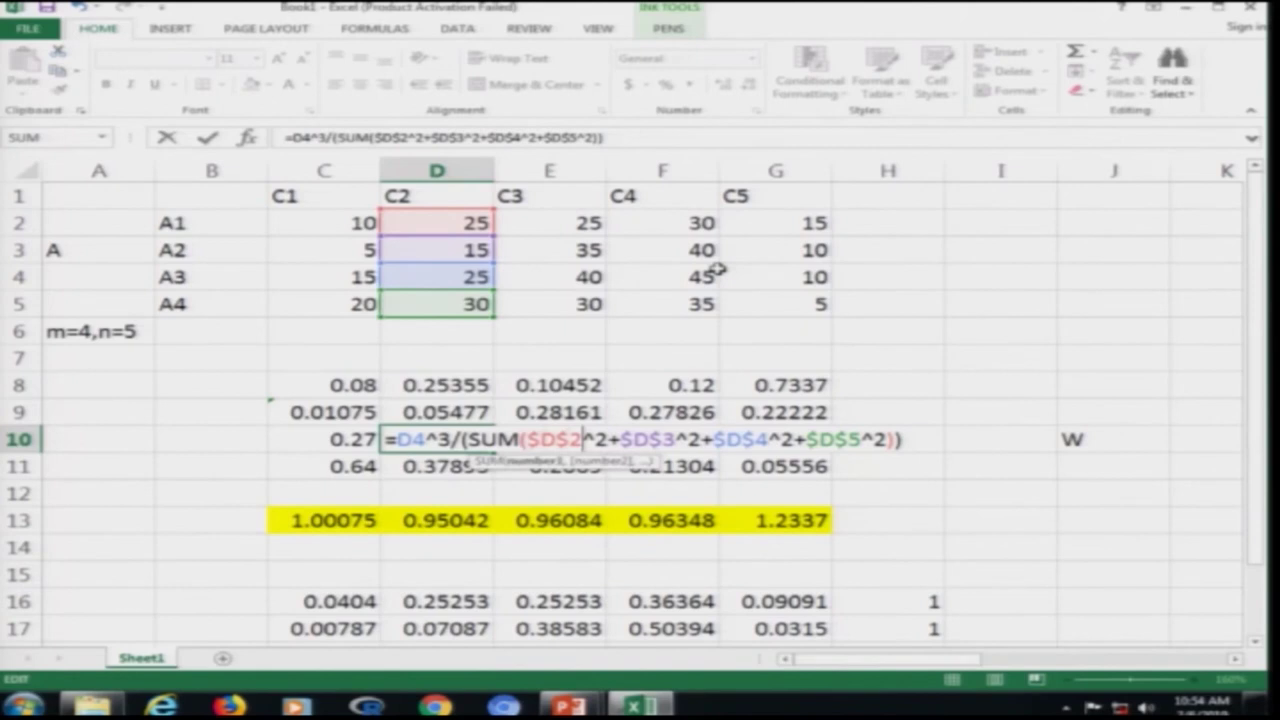
pyautogui.hotkey('shift', 'Right')
pyautogui.write('3')
pyautogui.press('Right')
pyautogui.press('Right')
pyautogui.press('Right')
pyautogui.press('Right')
pyautogui.press('Right')
pyautogui.press('Right')
pyautogui.press('Right')
pyautogui.press('Right')
pyautogui.press('Left')
pyautogui.hotkey('shift', 'Left')
pyautogui.write('3')
# Step: Set the exponents on $D$4 and $D$5 to 3 in cell D10's denominator and commit the formula
pyautogui.press('Right')
pyautogui.press('Right')
pyautogui.press('Right')
pyautogui.press('Right')
pyautogui.press('Right')
pyautogui.press('Right')
pyautogui.hotkey('shift', 'Right')
pyautogui.write('3')
pyautogui.press('Right')
pyautogui.press('Right')
pyautogui.press('Right')
pyautogui.press('Right')
pyautogui.press('Right')
pyautogui.press('Right')
pyautogui.hotkey('shift', 'Right')
pyautogui.write('3')
pyautogui.press('Return')
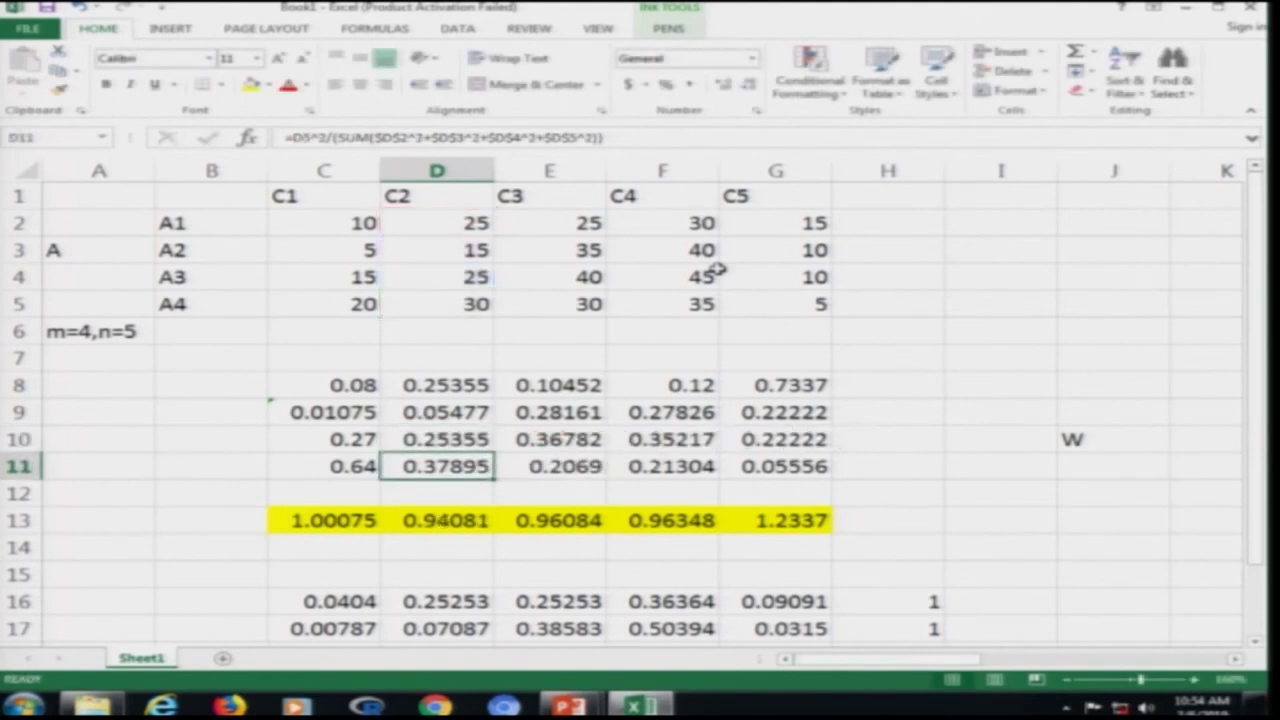
# Step: Change the numerator exponent on D5 to 3 in cell D11's normalisation formula
pyautogui.press('F2')
pyautogui.press('Left')
pyautogui.press('Left')
pyautogui.press('Left')
pyautogui.press('Left')
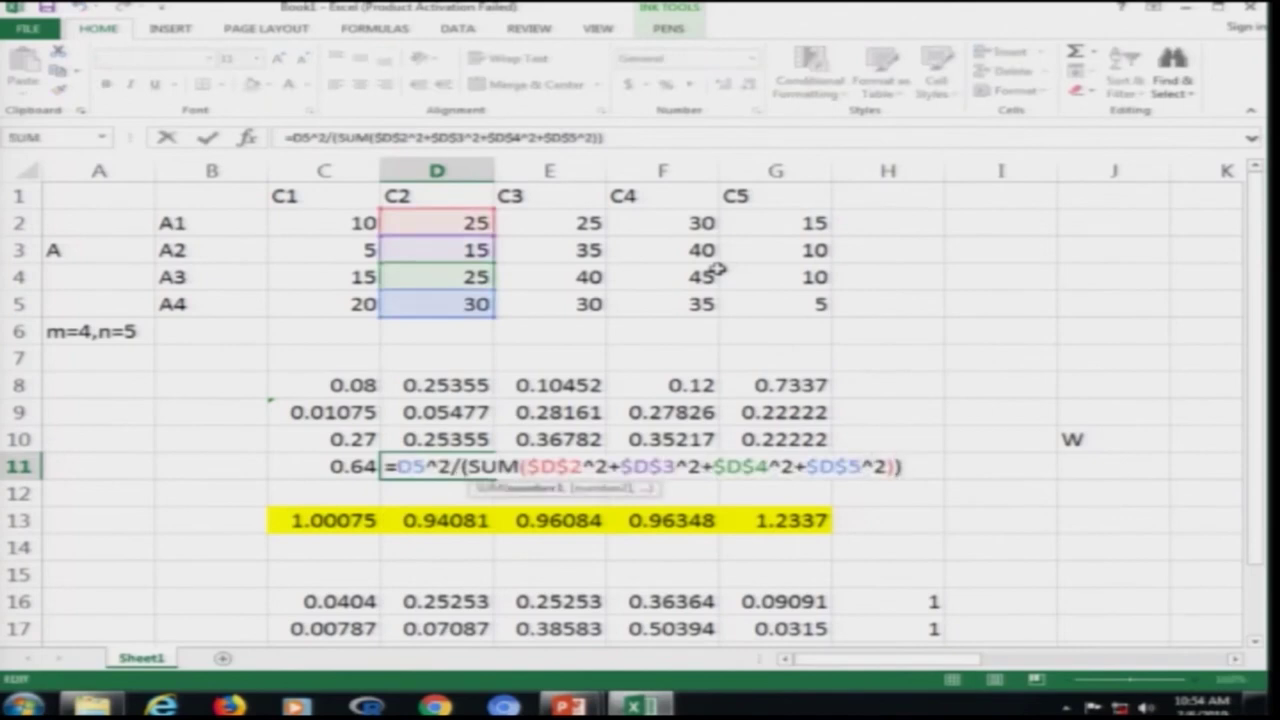
pyautogui.press('Left')
pyautogui.press('Left')
pyautogui.press('Left')
pyautogui.press('Left')
pyautogui.press('Left')
pyautogui.press('Left')
pyautogui.press('Left')
pyautogui.press('Left')
pyautogui.press('Left')
pyautogui.press('Left')
pyautogui.press('Left')
pyautogui.press('Left')
pyautogui.press('Left')
pyautogui.press('Left')
pyautogui.press('Left')
pyautogui.press('Left')
pyautogui.press('Left')
pyautogui.press('Left')
pyautogui.press('Left')
pyautogui.press('Left')
pyautogui.press('Left')
pyautogui.press('Left')
pyautogui.press('Left')
pyautogui.press('Left')
pyautogui.press('Left')
pyautogui.press('Left')
pyautogui.press('Left')
pyautogui.press('Left')
pyautogui.press('Left')
pyautogui.press('Left')
pyautogui.press('Left')
pyautogui.press('BackSpace')
pyautogui.write('3')
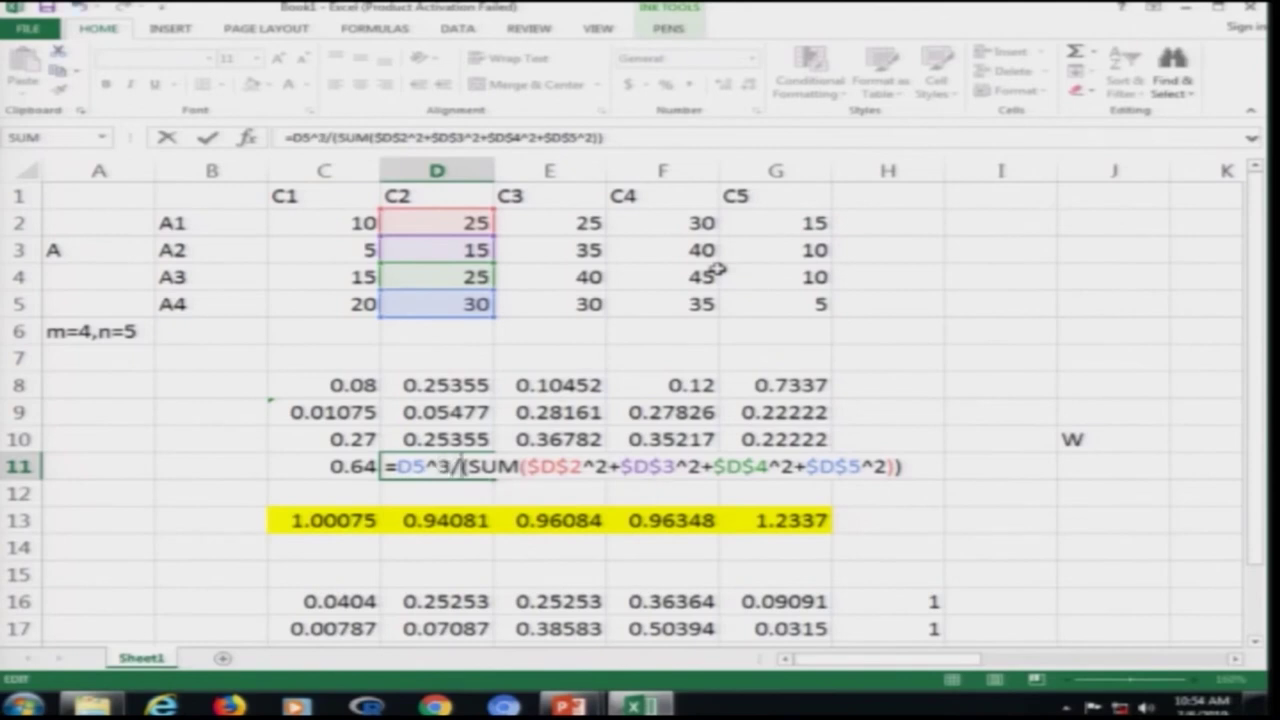
# Step: Set the exponents on $D$2 and $D$3 to 3 in the denominator of cell D11's formula
pyautogui.press('Right')
pyautogui.press('Right')
pyautogui.press('BackSpace')
pyautogui.write('3')
pyautogui.press('Right')
pyautogui.press('Right')
pyautogui.press('Right')
pyautogui.press('Right')
pyautogui.press('Right')
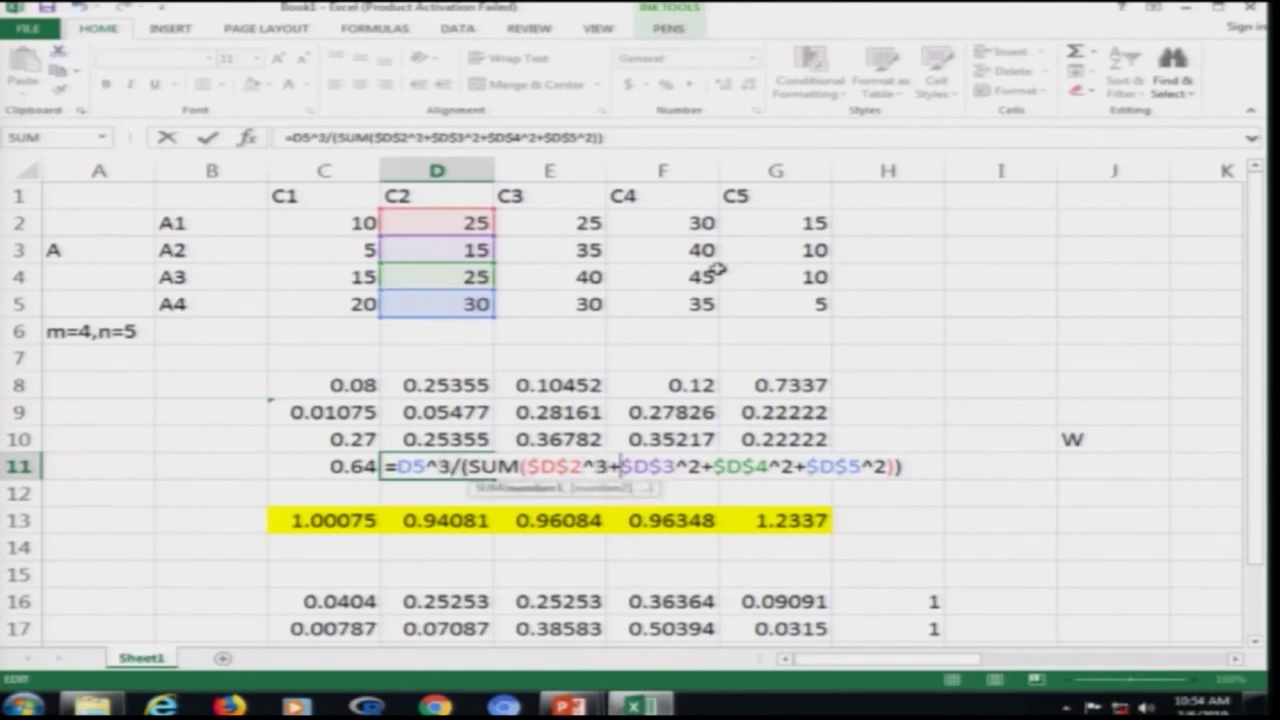
pyautogui.press('Right')
pyautogui.press('Right')
pyautogui.press('BackSpace')
pyautogui.write('3')
# Step: Set the exponents on $D$4 and $D$5 to 3 in cell D11's denominator, commit the formula and select the column sum in D13
pyautogui.press('Right')
pyautogui.press('Right')
pyautogui.press('Right')
pyautogui.press('Right')
pyautogui.press('Right')
pyautogui.press('Right')
pyautogui.press('Right')
pyautogui.press('BackSpace')
pyautogui.write('3')
pyautogui.press('Right')
pyautogui.press('Right')
pyautogui.press('Right')
pyautogui.press('Right')
pyautogui.press('Right')
pyautogui.press('Right')
pyautogui.press('Right')
pyautogui.press('BackSpace')
pyautogui.write('3')
pyautogui.press('Return')
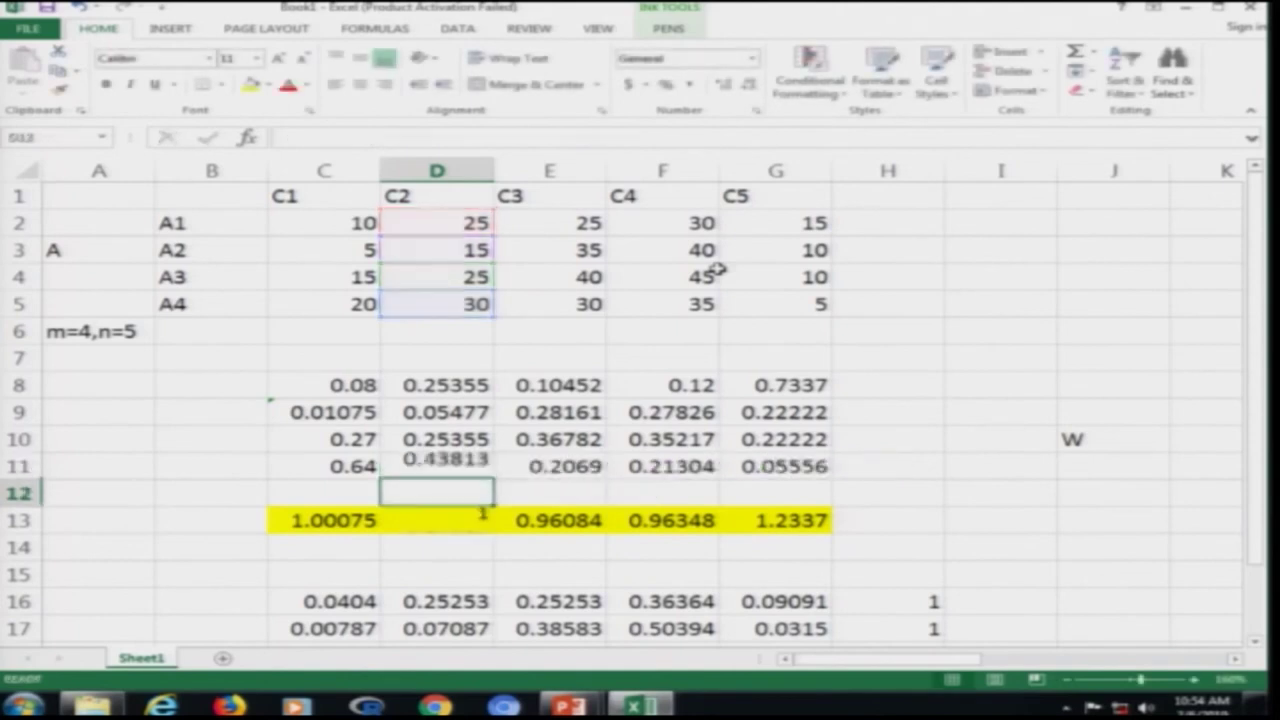
pyautogui.press('Down')
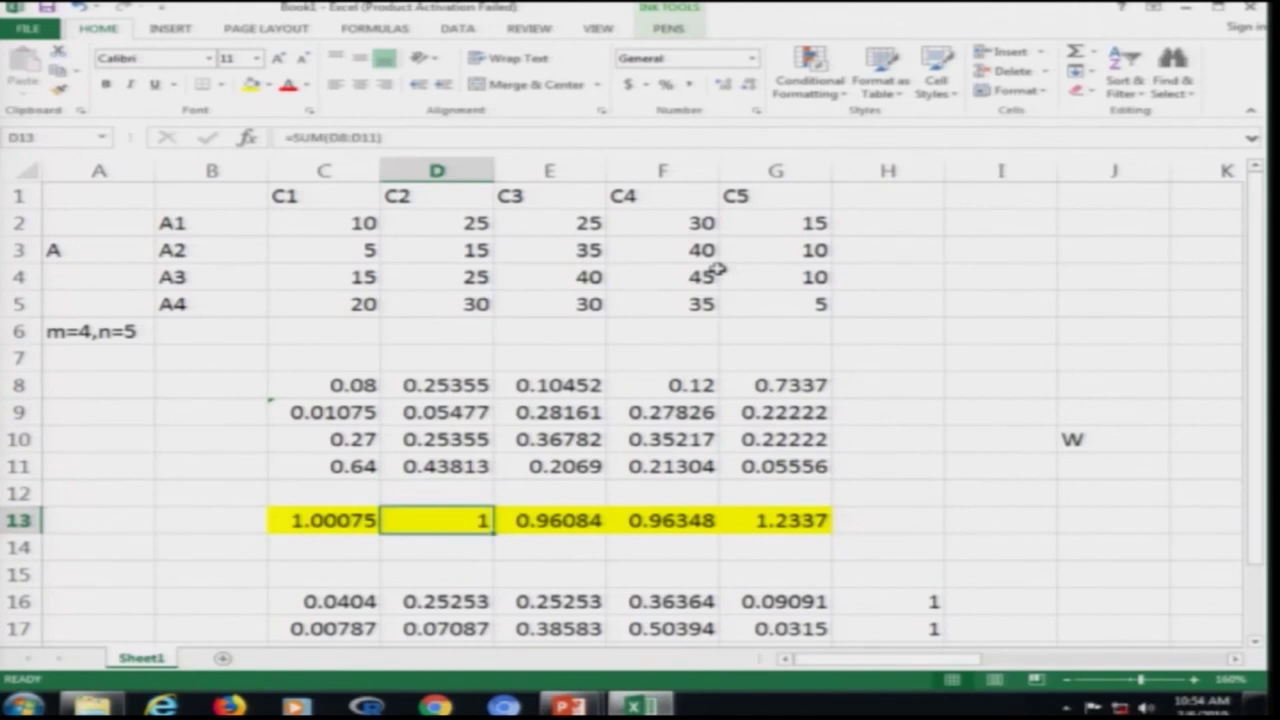
# Step: Examine the numerator and denominator exponents in cell E8's normalisation formula
pyautogui.press('Right')
pyautogui.press('Up')
pyautogui.press('Up')
pyautogui.press('Up')
pyautogui.press('Up')
pyautogui.press('Up')
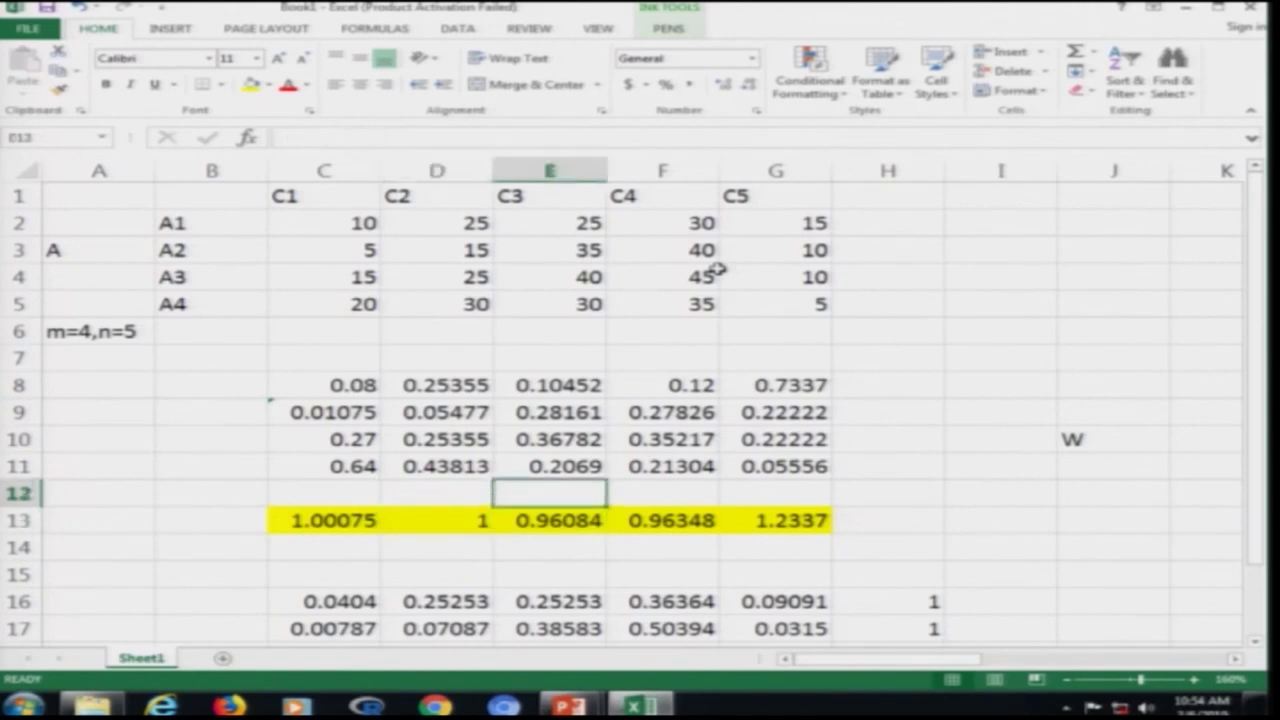
pyautogui.press('F2')
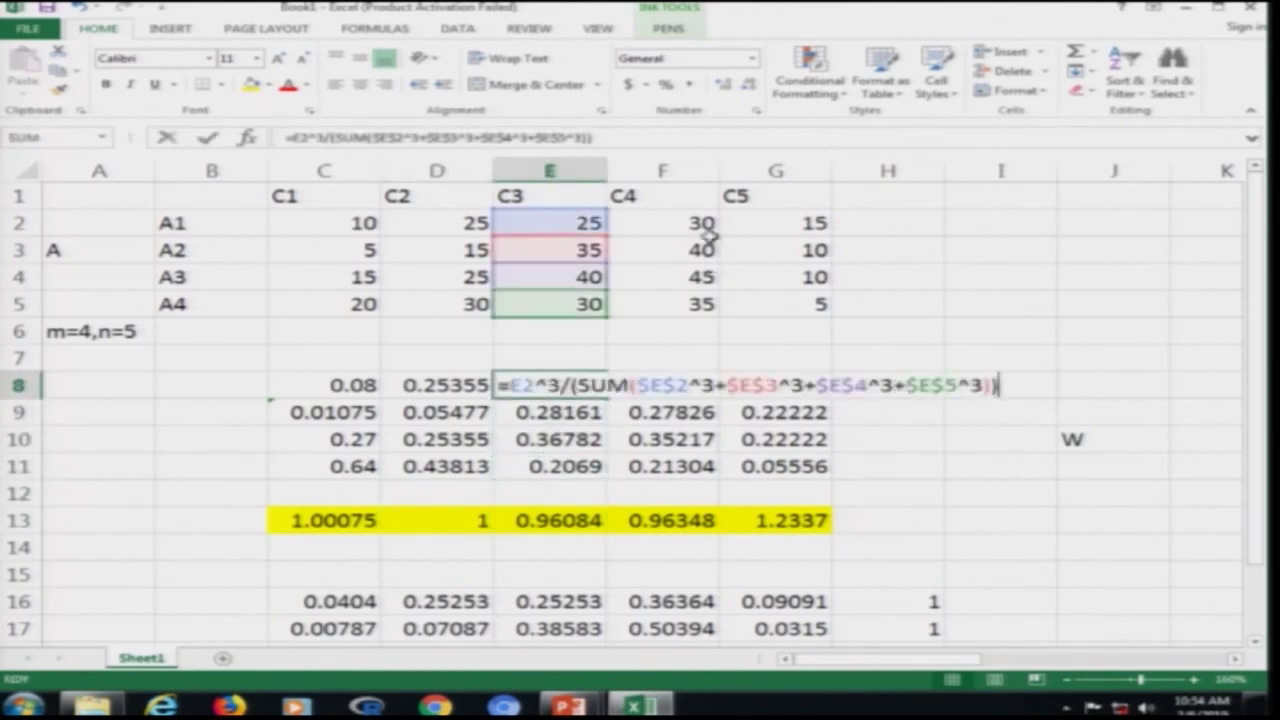
pyautogui.press('Left')
pyautogui.press('Left')
pyautogui.press('Left')
pyautogui.press('Left')
pyautogui.press('Left')
pyautogui.press('Left')
pyautogui.press('Left')
pyautogui.press('Left')
pyautogui.press('Left')
pyautogui.press('Left')
pyautogui.press('Left')
pyautogui.press('Left')
pyautogui.press('Left')
pyautogui.press('Left')
pyautogui.press('Left')
pyautogui.press('Left')
pyautogui.press('Left')
pyautogui.press('Left')
pyautogui.press('Left')
pyautogui.press('Left')
pyautogui.press('Left')
pyautogui.press('Left')
pyautogui.press('Left')
pyautogui.press('Left')
pyautogui.press('Left')
pyautogui.press('Left')
pyautogui.press('Left')
pyautogui.press('Left')
pyautogui.press('Left')
pyautogui.press('Left')
pyautogui.press('Left')
pyautogui.press('Right')
pyautogui.press('Right')
pyautogui.press('Right')
pyautogui.press('Right')
pyautogui.press('Right')
pyautogui.press('Right')
pyautogui.press('Right')
pyautogui.press('Right')
pyautogui.press('Right')
pyautogui.press('Right')
pyautogui.press('Right')
pyautogui.press('Right')
pyautogui.press('Right')
pyautogui.press('Right')
pyautogui.press('Right')
pyautogui.press('Right')
pyautogui.press('Right')
pyautogui.press('Right')
pyautogui.press('Right')
pyautogui.press('Right')
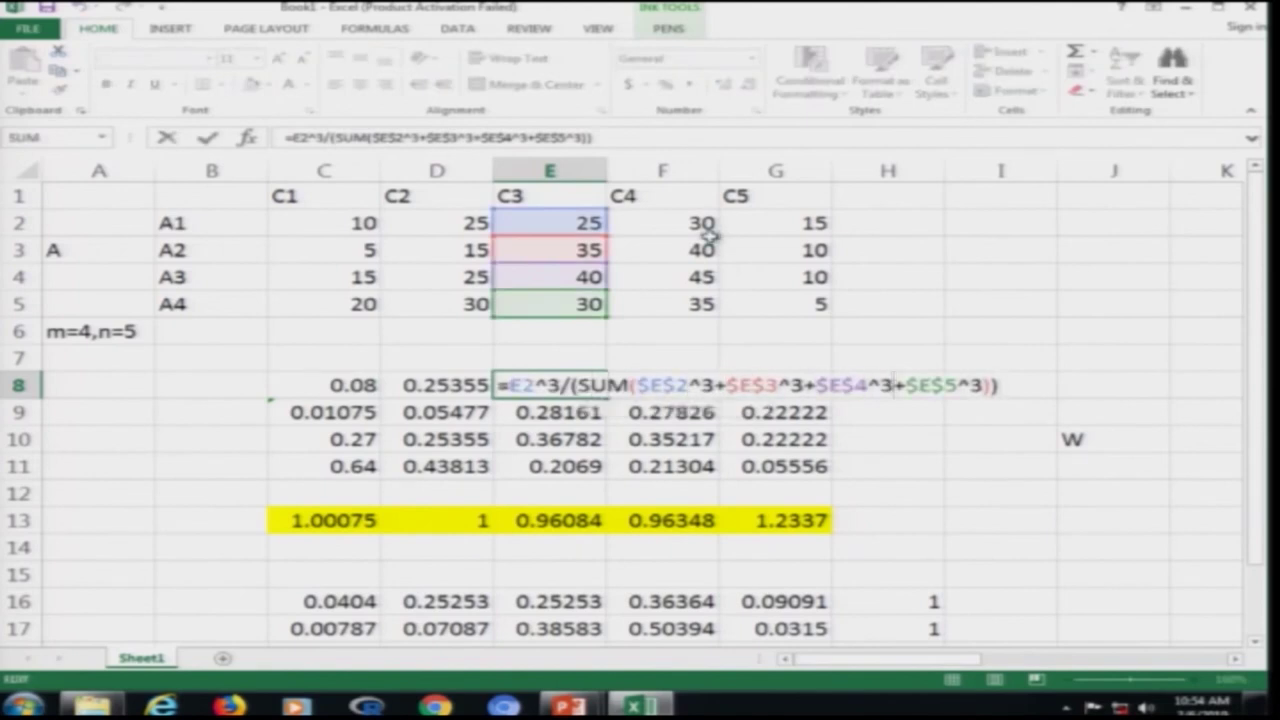
pyautogui.press('Return')
# Step: Change the numerator exponent on E3 to 3 in cell E9's normalisation formula, commit it and reselect E9
pyautogui.press('F2')
pyautogui.press('Left')
pyautogui.press('Left')
pyautogui.press('Left')
pyautogui.press('Left')
pyautogui.press('Left')
pyautogui.press('Left')
pyautogui.press('Left')
pyautogui.press('Left')
pyautogui.press('Left')
pyautogui.press('Left')
pyautogui.press('Left')
pyautogui.press('Left')
pyautogui.press('Left')
pyautogui.press('Left')
pyautogui.press('Left')
pyautogui.press('Left')
pyautogui.press('Left')
pyautogui.press('Left')
pyautogui.press('Left')
pyautogui.press('Left')
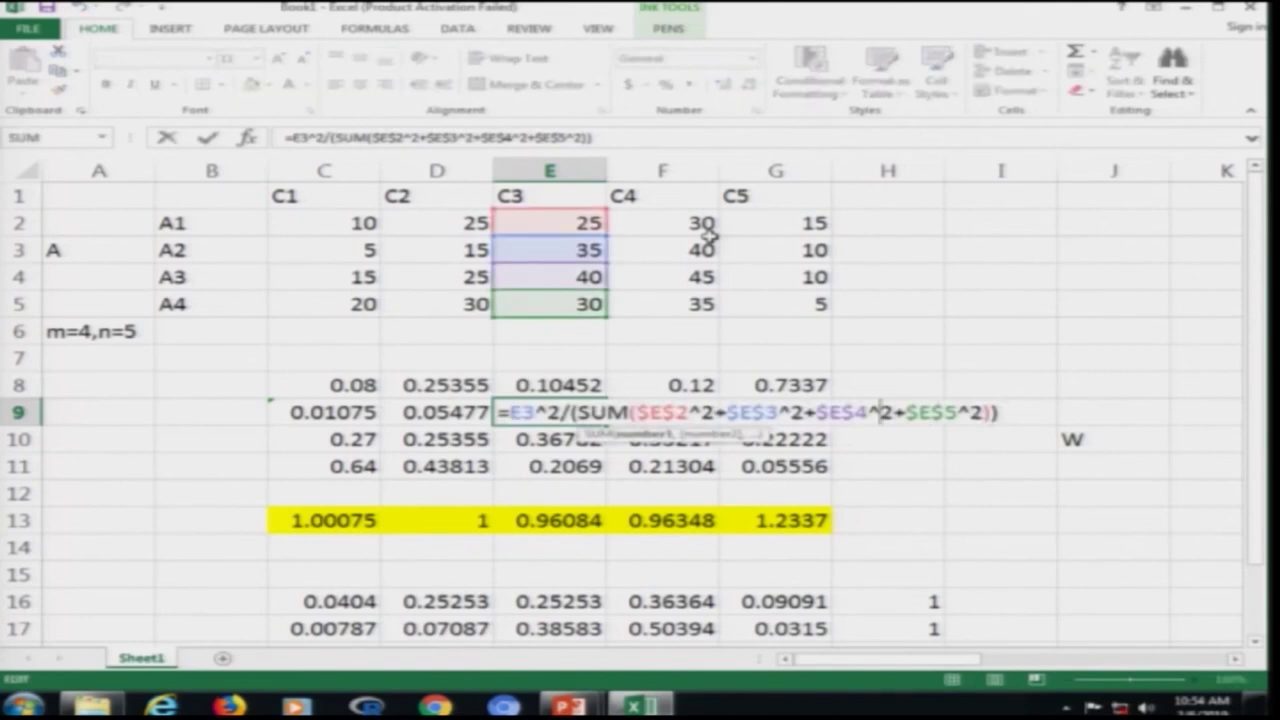
pyautogui.write('3')
pyautogui.press('Return')
pyautogui.press('Up')
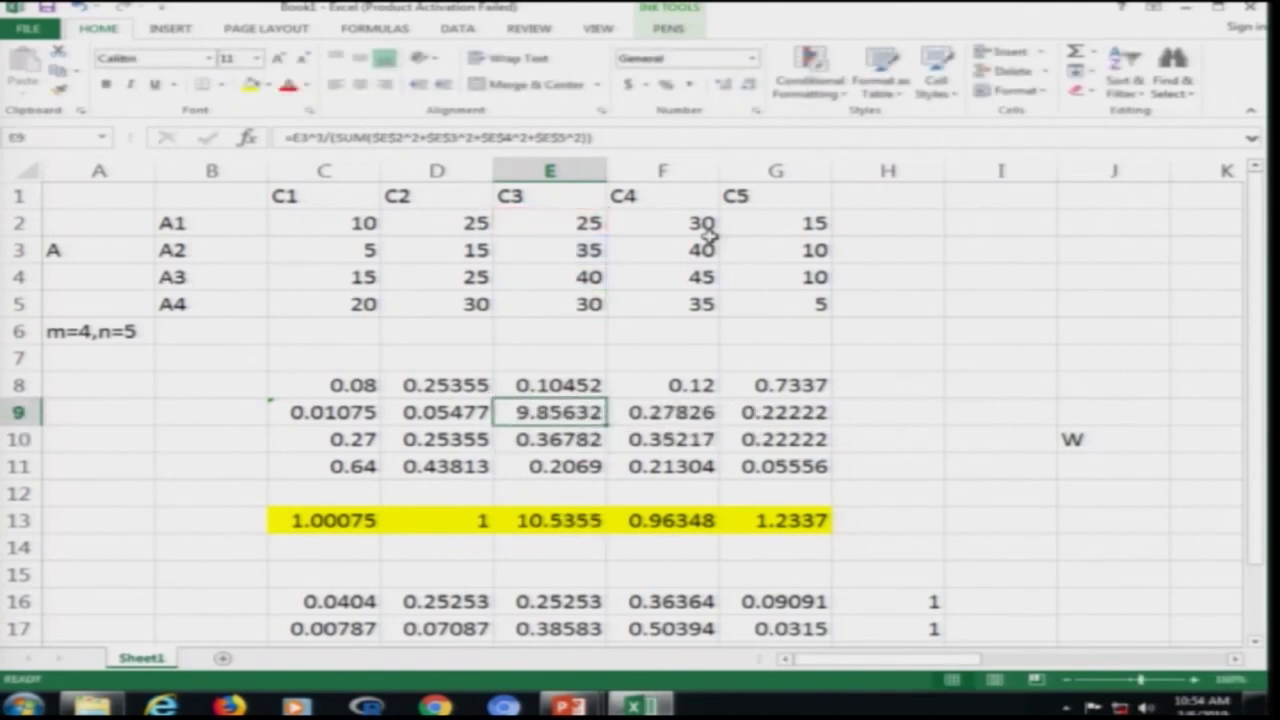
# Step: Set the exponent on $E$2 to 3 in the denominator of cell E9's normalisation formula
pyautogui.write('3')
pyautogui.press('Escape')
pyautogui.press('F2')
pyautogui.press('Left')
pyautogui.press('Left')
pyautogui.press('Left')
pyautogui.press('Left')
pyautogui.press('Left')
pyautogui.press('Left')
pyautogui.press('Left')
pyautogui.press('Left')
pyautogui.press('Left')
pyautogui.press('Left')
pyautogui.press('Left')
pyautogui.press('Left')
pyautogui.press('Left')
pyautogui.press('Left')
pyautogui.press('Left')
pyautogui.press('Left')
pyautogui.press('Left')
pyautogui.press('Left')
pyautogui.press('Left')
pyautogui.press('Left')
pyautogui.press('Left')
pyautogui.press('BackSpace')
pyautogui.write('3')
# Step: Set the exponents on $E$3 and $E$4 to 3 in the denominator of cell E9's formula
pyautogui.press('Right')
pyautogui.press('Right')
pyautogui.press('Right')
pyautogui.press('Right')
pyautogui.press('Right')
pyautogui.press('Right')
pyautogui.press('Right')
pyautogui.press('BackSpace')
pyautogui.write('3')
pyautogui.press('Right')
pyautogui.press('Right')
pyautogui.press('Right')
pyautogui.press('Right')
pyautogui.press('Right')
pyautogui.press('Right')
pyautogui.press('Right')
pyautogui.press('BackSpace')
pyautogui.write('3')
# Step: Set the exponent on $E$5 to 3 in cell E9's denominator and commit the formula
pyautogui.press('Right')
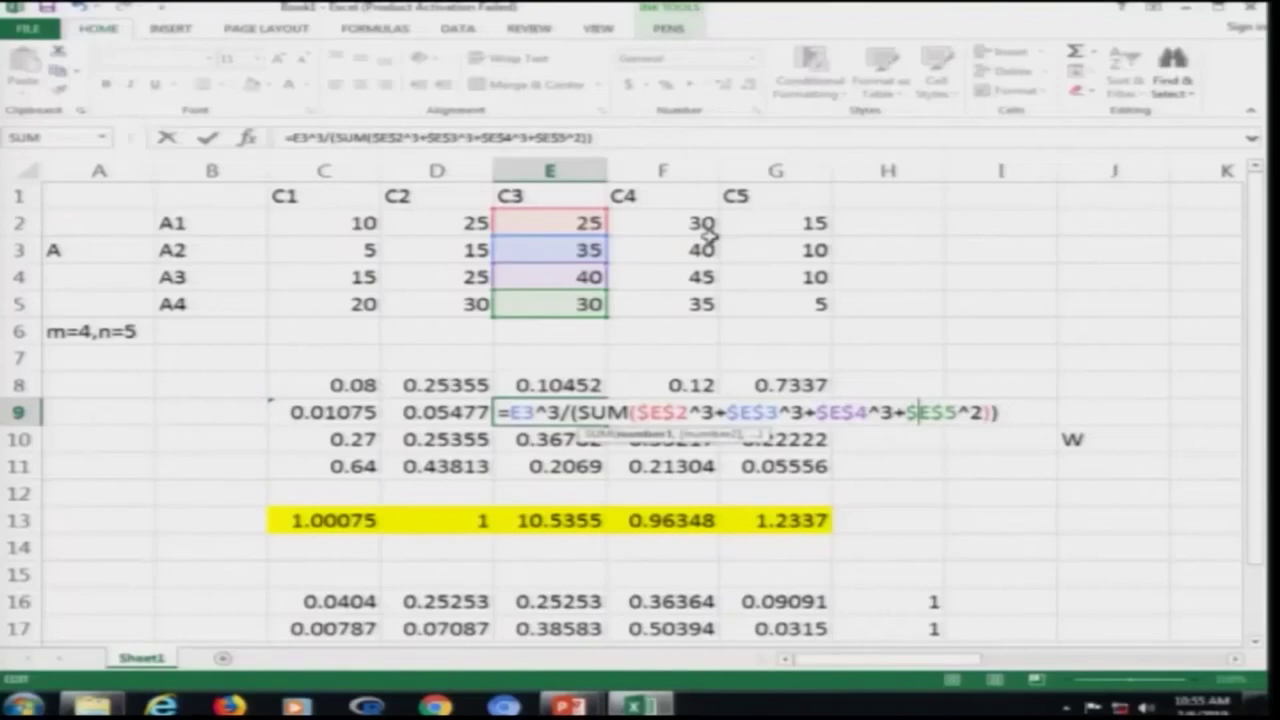
pyautogui.press('Right')
pyautogui.press('Right')
pyautogui.press('Right')
pyautogui.press('Right')
pyautogui.press('Right')
pyautogui.press('BackSpace')
pyautogui.write('3')
pyautogui.press('Return')
# Step: Change the numerator exponent on E4 to 3 in cell E10's normalisation formula
pyautogui.press('F2')
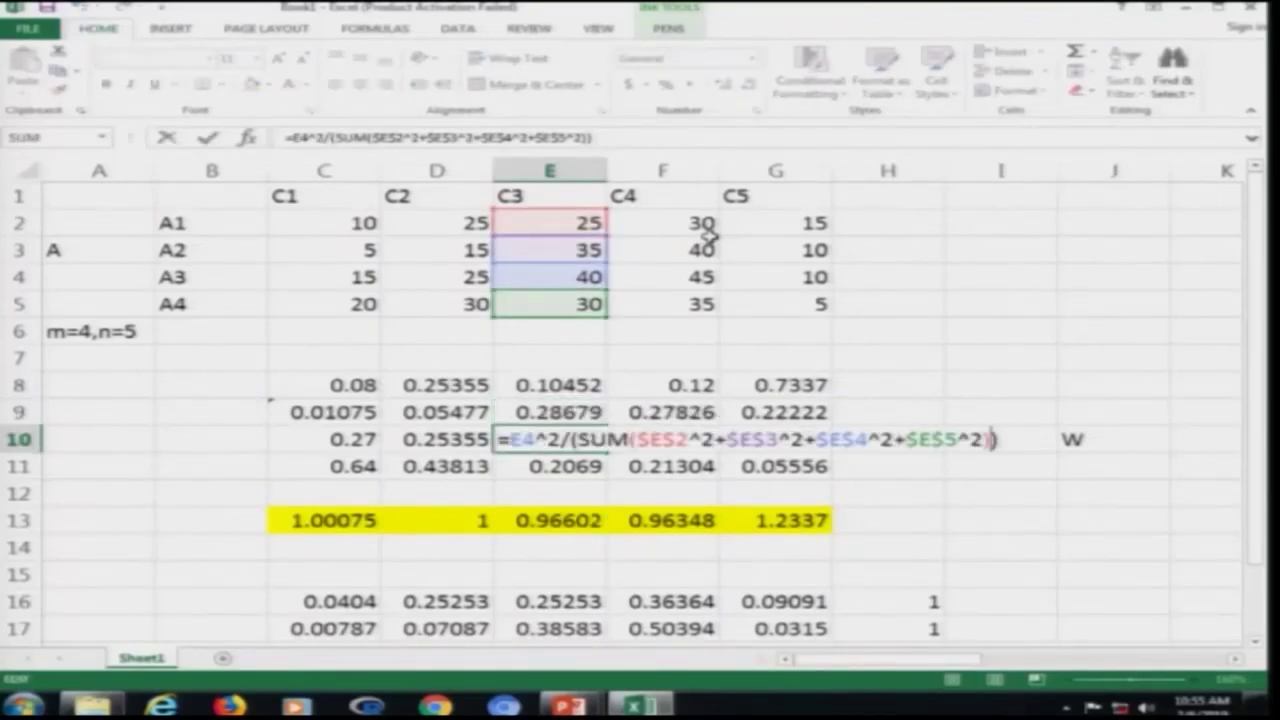
pyautogui.press('Left')
pyautogui.press('Left')
pyautogui.press('Left')
pyautogui.press('Left')
pyautogui.press('Left')
pyautogui.press('Left')
pyautogui.press('Left')
pyautogui.press('Left')
pyautogui.press('Left')
pyautogui.press('Left')
pyautogui.press('Left')
pyautogui.press('Left')
pyautogui.press('Left')
pyautogui.press('Left')
pyautogui.press('Left')
pyautogui.press('Left')
pyautogui.press('Left')
pyautogui.press('Left')
pyautogui.press('Left')
pyautogui.press('Left')
pyautogui.press('Left')
pyautogui.press('Left')
pyautogui.press('Left')
pyautogui.press('Left')
pyautogui.press('Left')
pyautogui.press('Left')
pyautogui.press('Left')
pyautogui.press('Left')
pyautogui.press('Left')
pyautogui.press('Left')
pyautogui.press('Left')
pyautogui.press('Left')
pyautogui.press('Left')
pyautogui.press('Left')
pyautogui.hotkey('shift', 'Left')
pyautogui.write('3')
# Step: Set the exponent on $E$2 to 3 in the denominator of cell E10's formula
pyautogui.press('Right')
pyautogui.press('Right')
pyautogui.press('Right')
pyautogui.press('Right')
pyautogui.press('Right')
pyautogui.press('Right')
pyautogui.press('Right')
pyautogui.press('Right')
pyautogui.press('Right')
pyautogui.press('Right')
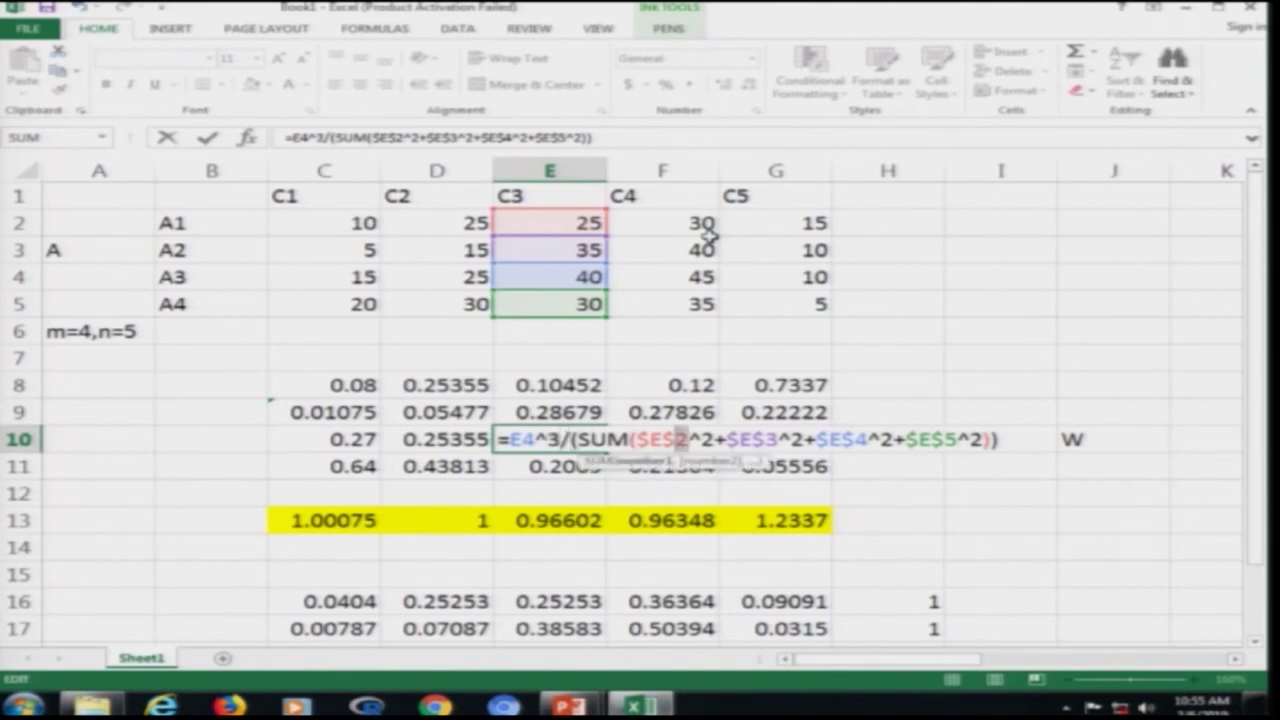
pyautogui.press('Right')
pyautogui.hotkey('shift', 'Right')
pyautogui.write('3')
# Step: Set the exponents on $E$3, $E$4 and $E$5 to 3 in cell E10's denominator and commit the formula
pyautogui.press('Right')
pyautogui.press('Right')
pyautogui.press('Right')
pyautogui.press('Right')
pyautogui.press('Right')
pyautogui.press('Right')
pyautogui.hotkey('shift', 'Right')
pyautogui.write('3')
pyautogui.press('Right')
pyautogui.press('BackSpace')
pyautogui.write('3')
pyautogui.press('BackSpace')
pyautogui.write('3')
pyautogui.press('Return')
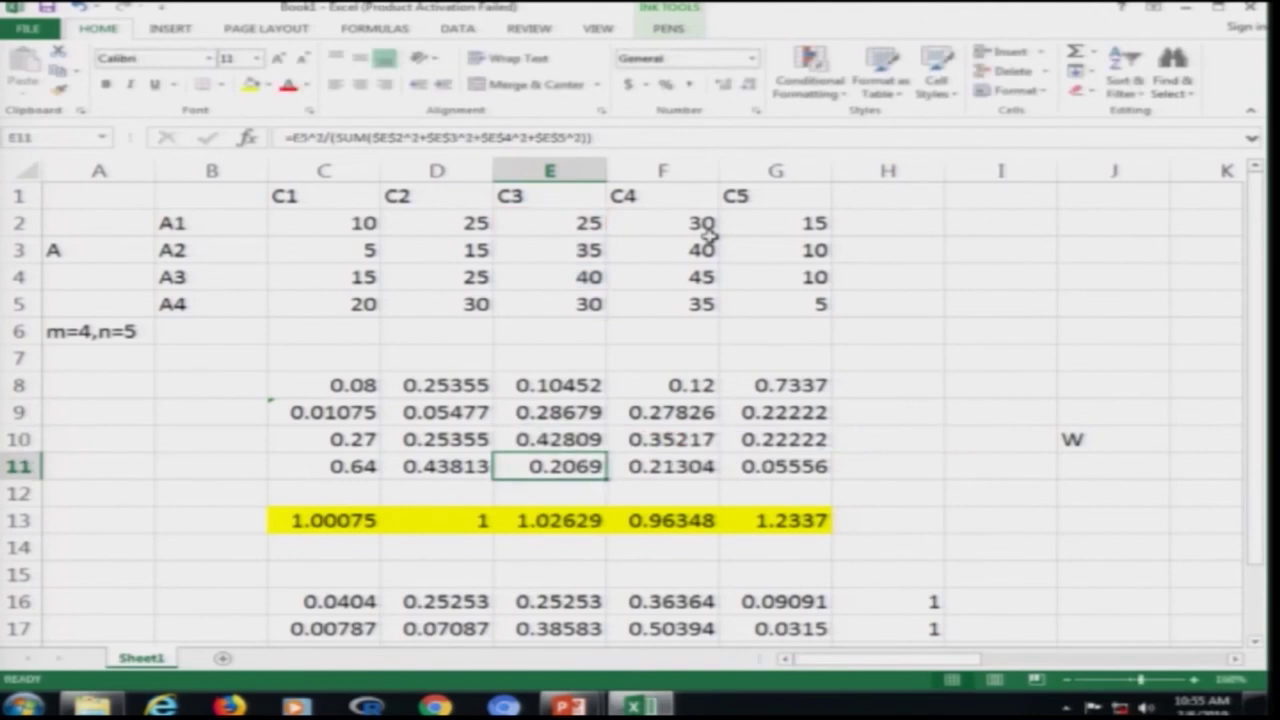
# Step: Change the numerator exponent on E5 to 3 in cell E11's normalisation formula
pyautogui.press('F2')
pyautogui.press('Left')
pyautogui.press('Left')
pyautogui.press('Left')
pyautogui.press('Left')
pyautogui.press('Left')
pyautogui.press('Left')
pyautogui.press('Left')
pyautogui.press('Left')
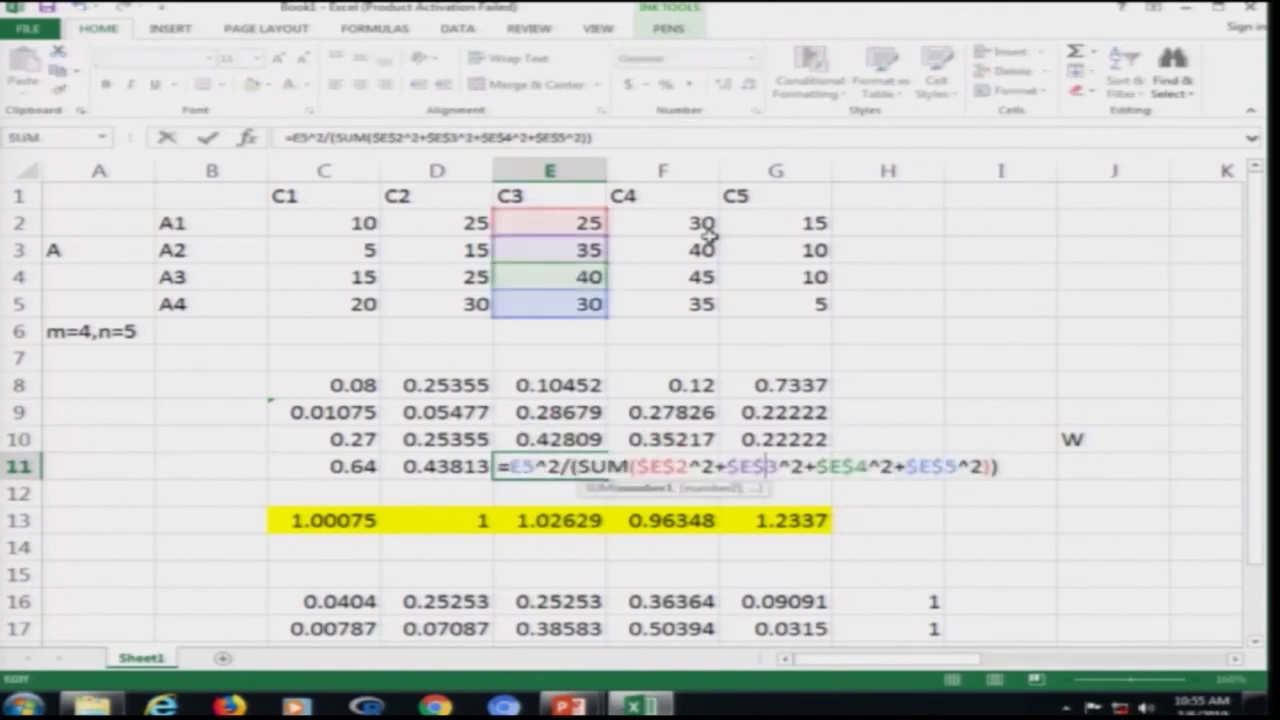
pyautogui.press('Left')
pyautogui.press('Left')
pyautogui.press('Left')
pyautogui.press('Left')
pyautogui.press('Left')
pyautogui.press('Left')
pyautogui.press('Left')
pyautogui.press('Left')
pyautogui.press('Left')
pyautogui.press('Left')
pyautogui.press('Left')
pyautogui.press('Left')
pyautogui.press('Left')
pyautogui.press('Left')
pyautogui.press('Left')
pyautogui.press('Left')
pyautogui.press('BackSpace')
pyautogui.write('3')
# Step: Set the exponent on $E$2 to 3 in the denominator of cell E11's formula
pyautogui.press('Right')
pyautogui.press('Right')
pyautogui.press('Right')
pyautogui.press('Right')
pyautogui.press('Right')
pyautogui.press('Right')
pyautogui.press('Right')
pyautogui.press('Right')
pyautogui.press('Right')
pyautogui.press('Right')
pyautogui.press('Right')
pyautogui.press('Right')
pyautogui.press('BackSpace')
pyautogui.write('3')
# Step: Set the exponents on $E$3, $E$4 and $E$5 to 3 in cell E11's denominator and commit the formula
pyautogui.press('Left')
pyautogui.press('Left')
pyautogui.press('Left')
pyautogui.press('Left')
pyautogui.hotkey('shift', 'Left')
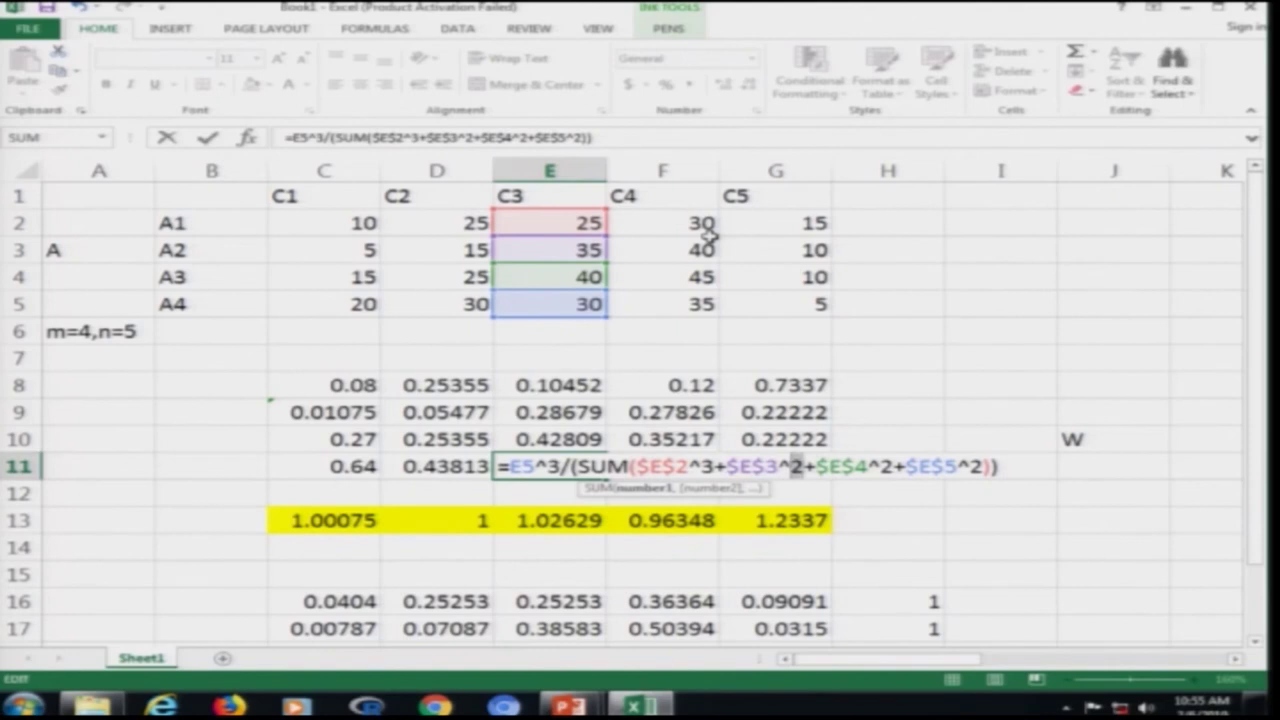
pyautogui.write('3')
pyautogui.press('Right')
pyautogui.hotkey('shift', 'Right')
pyautogui.write('3')
pyautogui.hotkey('shift', 'Right')
pyautogui.write('3')
pyautogui.press('Return')
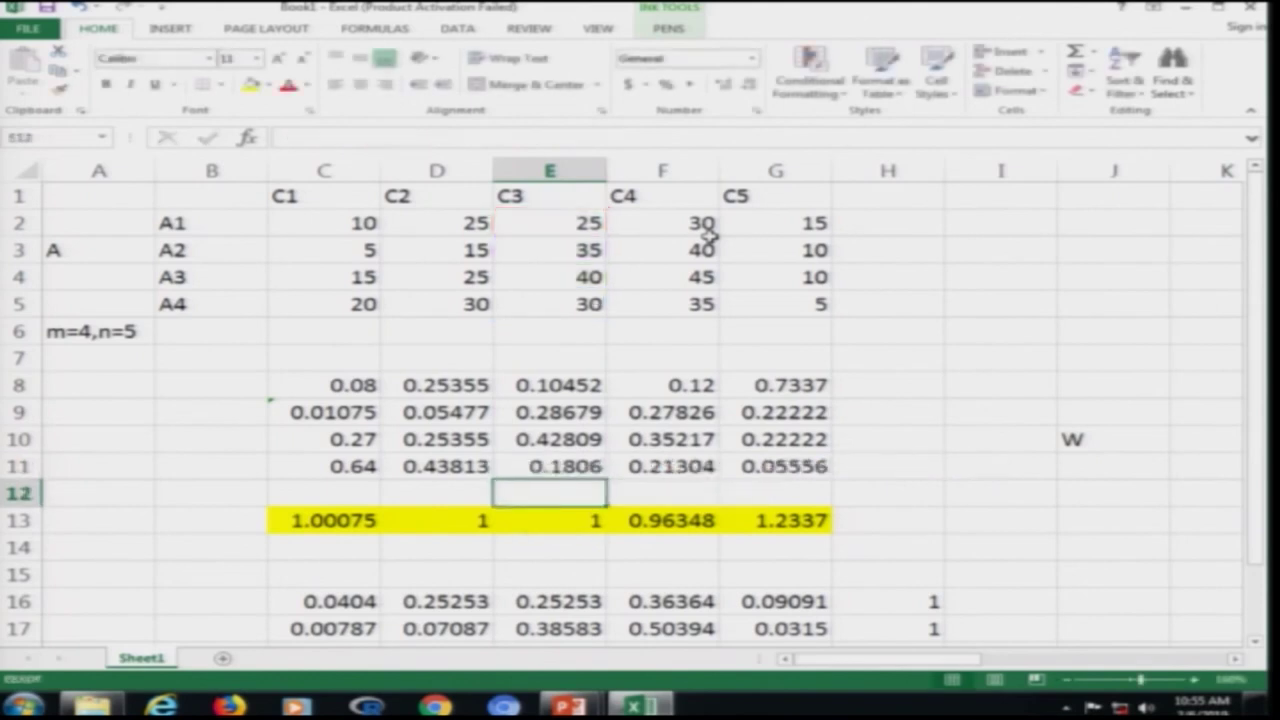
# Step: Examine the numerator and denominator exponents in cell F8's normalisation formula
pyautogui.press('Down')
pyautogui.press('Left')
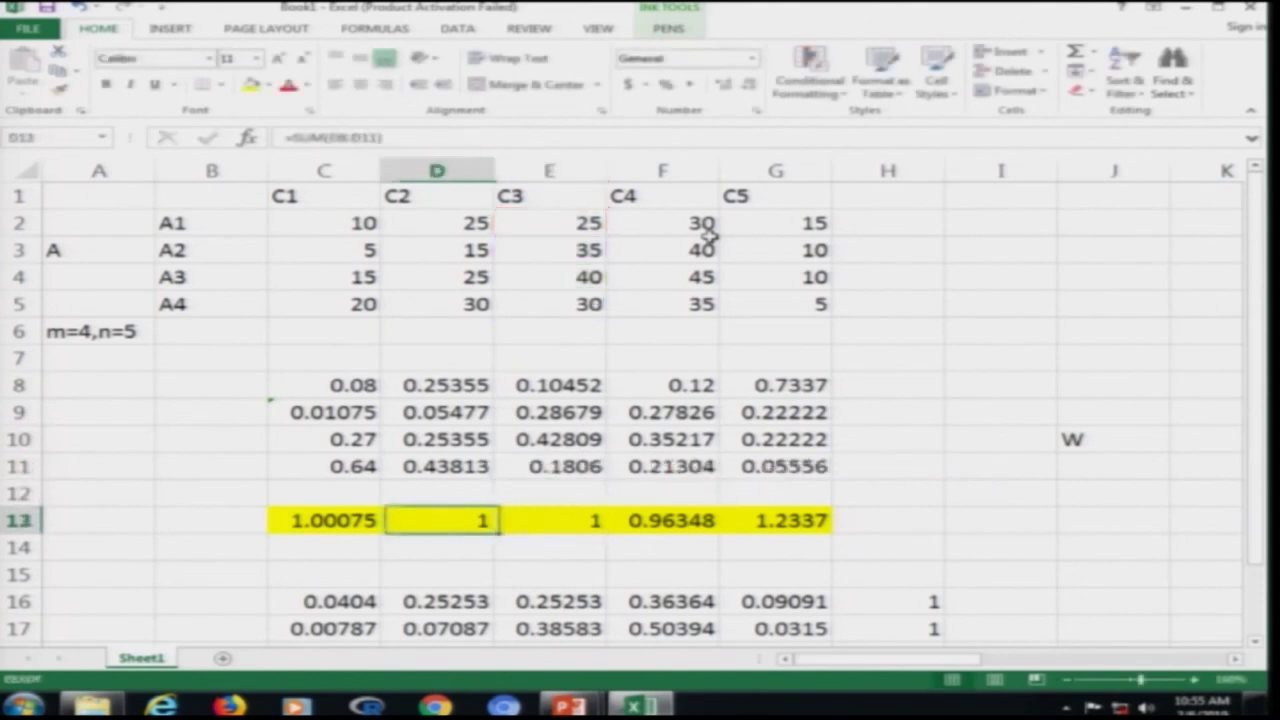
pyautogui.press('Right')
pyautogui.press('Right')
pyautogui.press('Up')
pyautogui.press('Up')
pyautogui.press('Up')
pyautogui.press('Up')
pyautogui.press('Up')
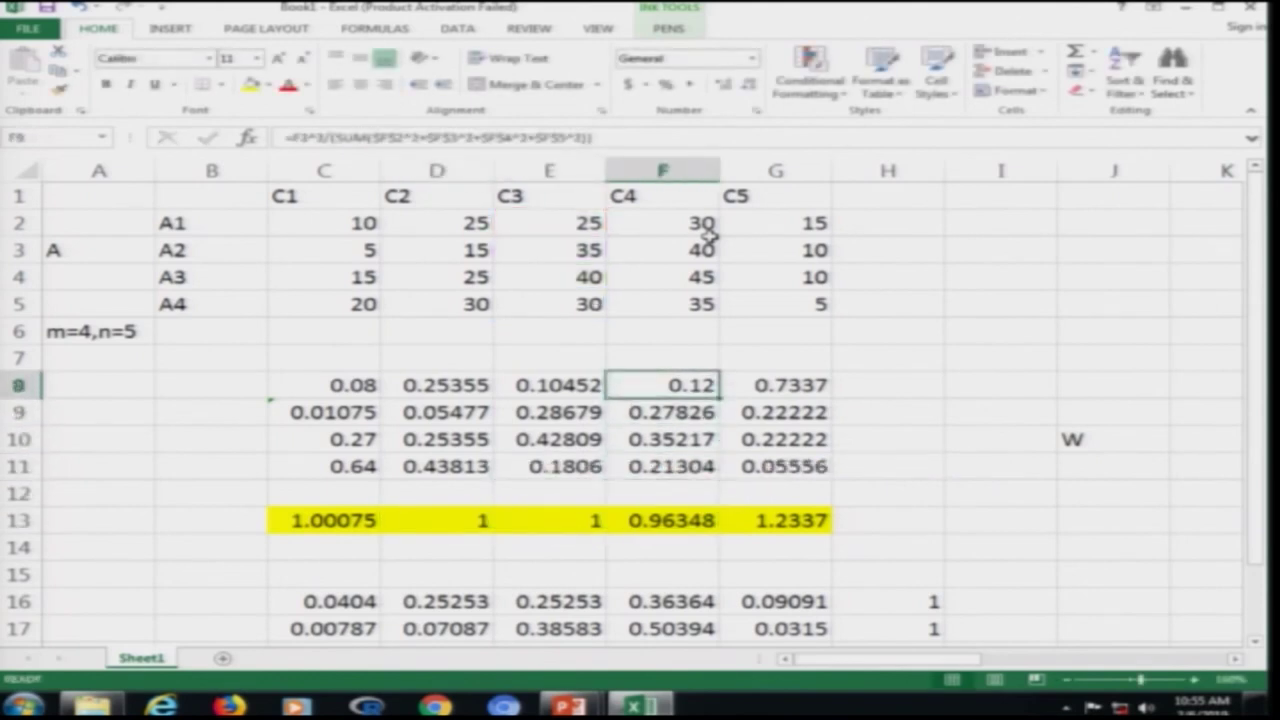
pyautogui.press('F2')
pyautogui.press('Left')
pyautogui.press('Left')
pyautogui.press('Left')
pyautogui.press('Left')
pyautogui.press('Left')
pyautogui.press('Left')
pyautogui.press('Left')
pyautogui.press('Left')
pyautogui.press('Left')
pyautogui.press('Left')
pyautogui.press('Left')
pyautogui.press('Left')
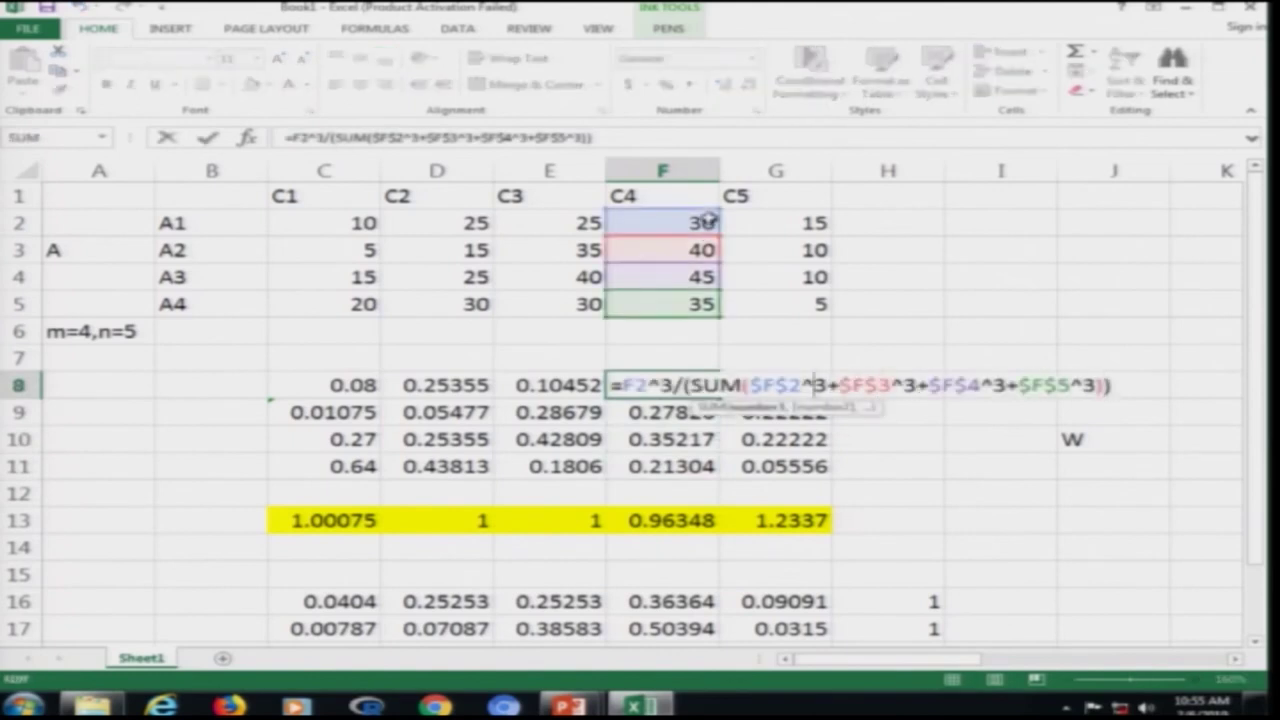
pyautogui.press('Left')
pyautogui.press('Left')
pyautogui.press('Left')
pyautogui.press('Left')
pyautogui.press('Left')
pyautogui.press('Left')
pyautogui.press('Left')
pyautogui.press('Left')
pyautogui.press('Left')
pyautogui.press('Left')
pyautogui.press('Left')
pyautogui.press('Left')
pyautogui.press('Return')
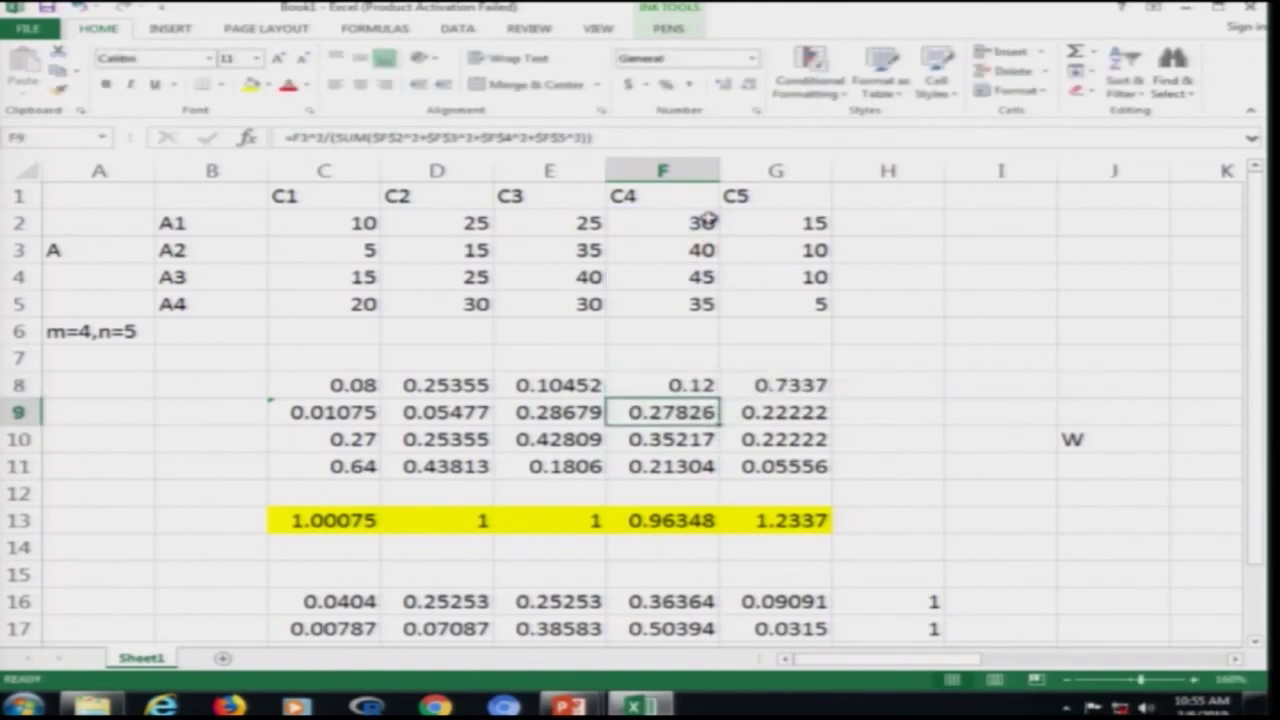
# Step: Change the numerator exponent on F3 to 3 in cell F9's normalisation formula
pyautogui.press('F2')
pyautogui.press('Left')
pyautogui.press('Left')
pyautogui.press('Left')
pyautogui.press('Left')
pyautogui.press('Left')
pyautogui.press('Left')
pyautogui.press('Left')
pyautogui.press('Left')
pyautogui.press('Left')
pyautogui.press('Left')
pyautogui.press('Left')
pyautogui.press('Left')
pyautogui.press('Left')
pyautogui.press('Left')
pyautogui.press('Left')
pyautogui.press('Left')
pyautogui.press('Left')
pyautogui.press('Left')
pyautogui.press('Left')
pyautogui.press('Left')
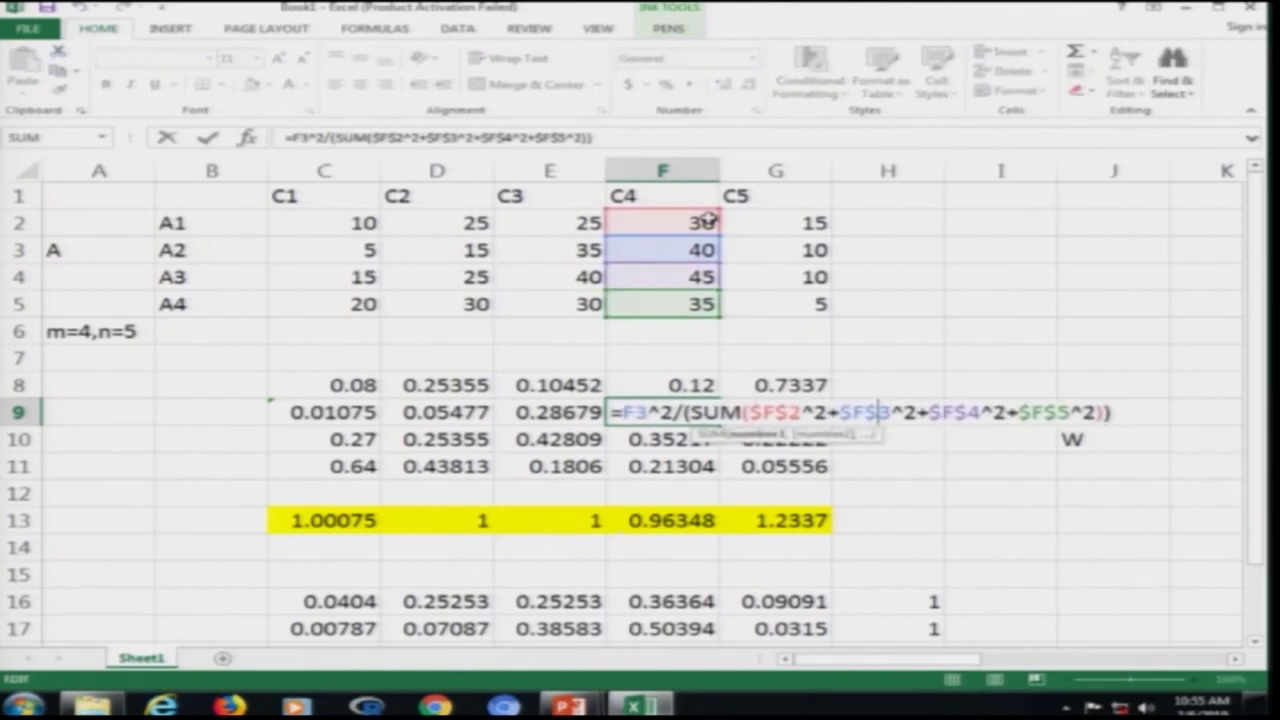
pyautogui.press('Left')
pyautogui.press('BackSpace')
pyautogui.write('3')
# Step: Set the exponent on $F$2 to 3 in the denominator of cell F9's formula
pyautogui.press('Right')
pyautogui.press('Right')
pyautogui.press('Right')
pyautogui.press('Right')
pyautogui.press('Right')
pyautogui.press('Right')
pyautogui.press('Right')
pyautogui.press('Right')
pyautogui.press('Right')
pyautogui.press('Right')
pyautogui.press('Right')
pyautogui.press('Right')
pyautogui.press('BackSpace')
pyautogui.write('3')
# Step: Set the exponents on $F$3, $F$4 and $F$5 to 3 in cell F9's denominator and commit the formula
pyautogui.press('Right')
pyautogui.press('Right')
pyautogui.press('Right')
pyautogui.press('Right')
pyautogui.press('Right')
pyautogui.press('Right')
pyautogui.press('Right')
pyautogui.press('BackSpace')
pyautogui.write('3')
pyautogui.press('Right')
pyautogui.press('BackSpace')
pyautogui.write('3')
pyautogui.press('Right')
pyautogui.press('Right')
pyautogui.press('BackSpace')
pyautogui.write('3')
pyautogui.press('Return')
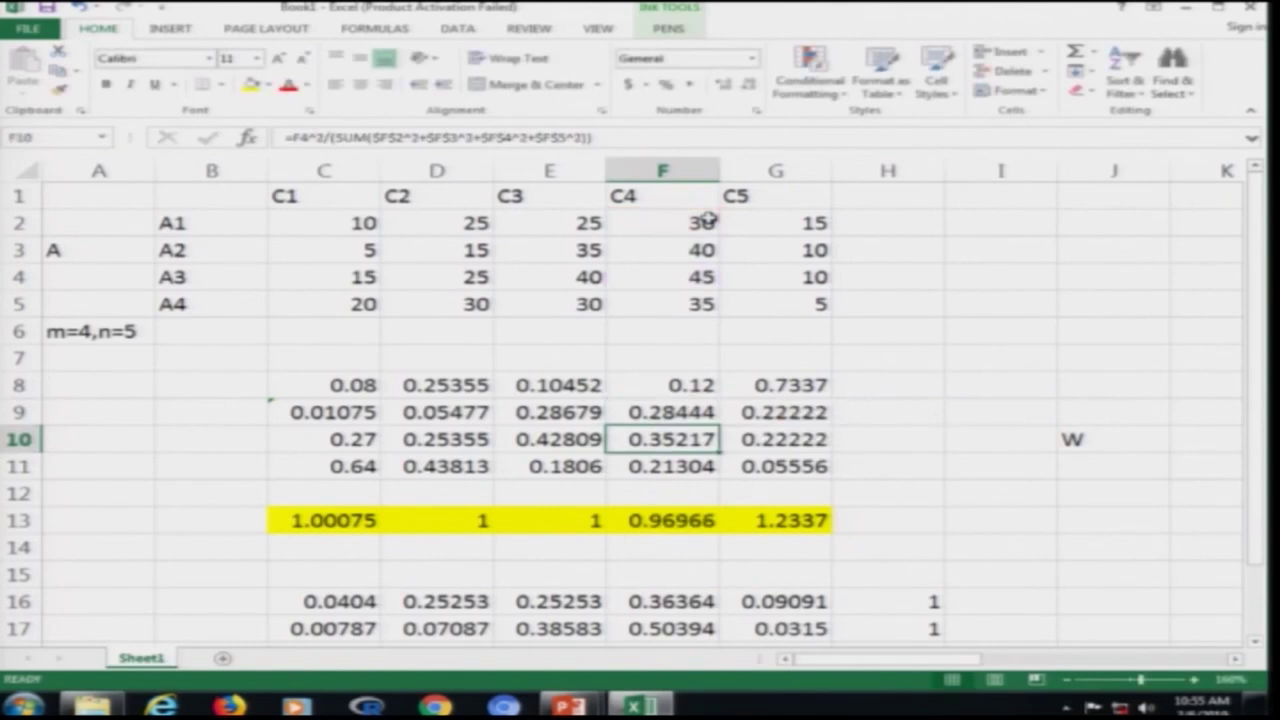
# Step: Change the numerator exponent on F4 to 3 in cell F10's normalisation formula
pyautogui.press('F2')
pyautogui.press('Left')
pyautogui.press('Left')
pyautogui.press('Left')
pyautogui.press('Left')
pyautogui.press('Left')
pyautogui.press('Left')
pyautogui.press('Left')
pyautogui.press('Left')
pyautogui.press('Left')
pyautogui.press('Left')
pyautogui.press('Left')
pyautogui.press('Left')
pyautogui.press('Left')
pyautogui.press('Left')
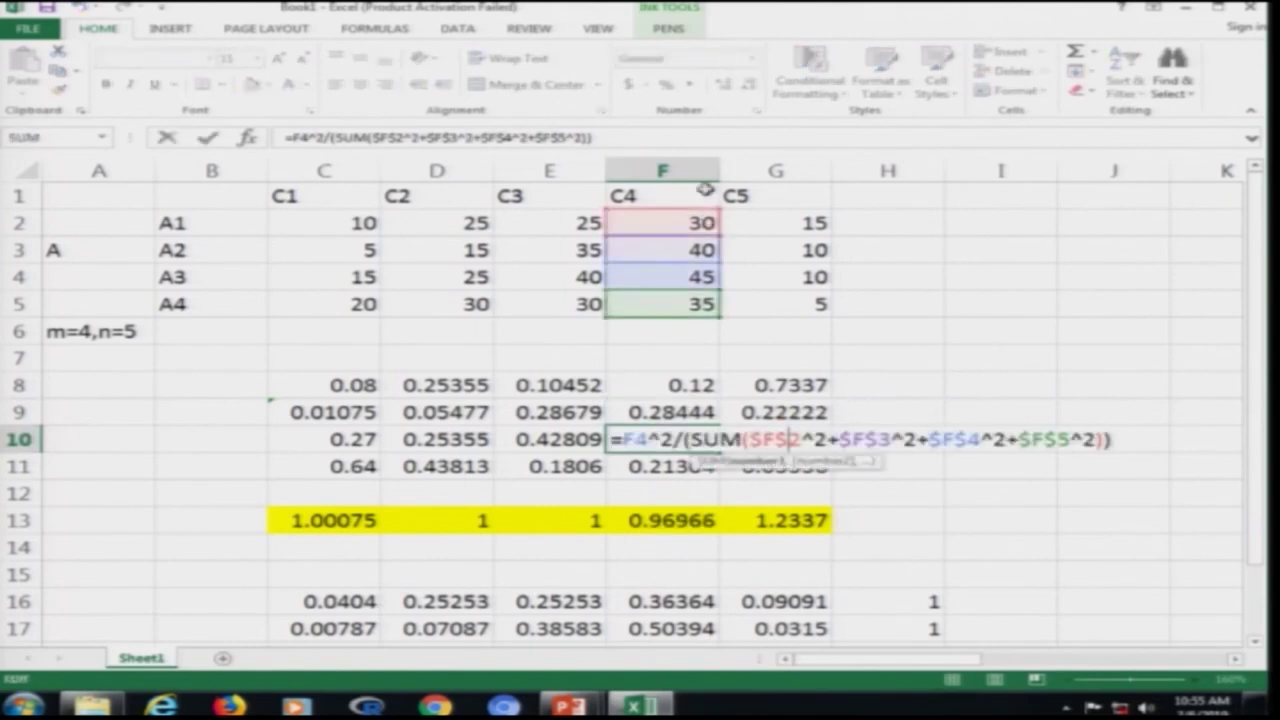
pyautogui.press('Left')
pyautogui.press('Left')
pyautogui.press('Left')
pyautogui.press('Left')
pyautogui.press('Left')
pyautogui.press('Left')
pyautogui.press('Left')
pyautogui.press('Left')
pyautogui.press('Left')
pyautogui.press('Left')
pyautogui.press('Left')
pyautogui.press('Right')
pyautogui.press('BackSpace')
pyautogui.write('3')
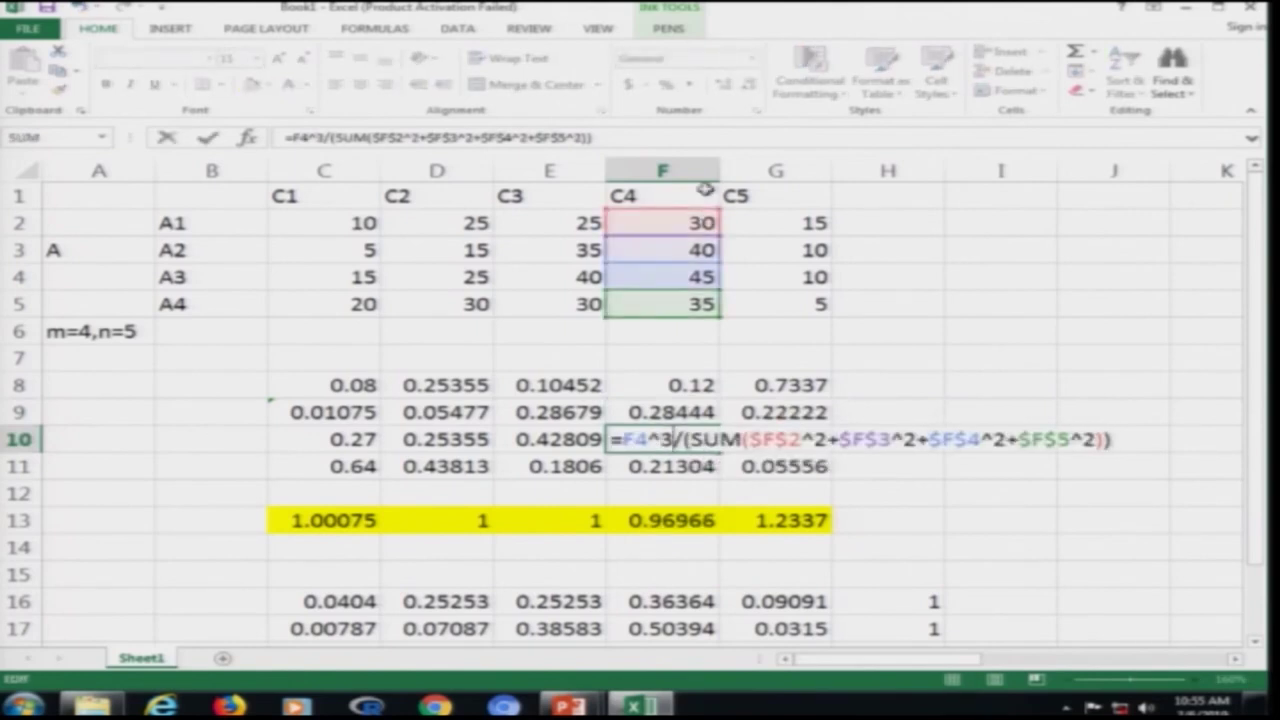
# Step: Set the exponent on $F$2 to 3 in the denominator of cell F10's formula
pyautogui.press('Right')
pyautogui.press('Right')
pyautogui.press('Right')
pyautogui.press('Right')
pyautogui.press('Right')
pyautogui.press('Right')
pyautogui.press('Right')
pyautogui.press('Right')
pyautogui.press('Right')
pyautogui.press('Right')
pyautogui.press('Right')
pyautogui.press('Right')
pyautogui.press('BackSpace')
pyautogui.write('3')
# Step: Set the exponents on $F$3 and $F$4 to 3 in the denominator of cell F10's formula
pyautogui.press('Right')
pyautogui.press('Right')
pyautogui.press('Right')
pyautogui.press('Right')
pyautogui.press('Right')
pyautogui.press('Right')
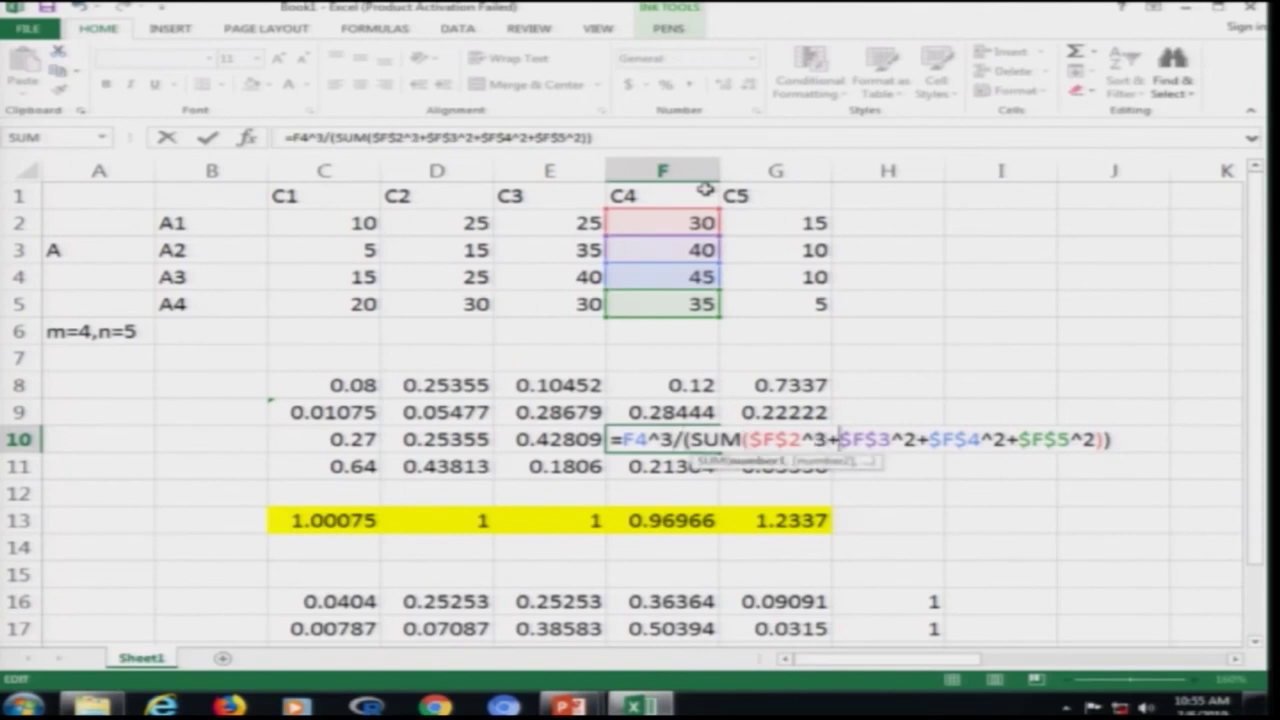
pyautogui.press('Right')
pyautogui.press('BackSpace')
pyautogui.write('3')
pyautogui.press('Right')
pyautogui.press('Right')
pyautogui.press('BackSpace')
pyautogui.write('3')
# Step: Set the exponent on $F$5 to 3 in cell F10's denominator and commit the formula
pyautogui.press('Right')
pyautogui.press('Right')
pyautogui.press('Right')
pyautogui.press('Right')
pyautogui.press('Right')
pyautogui.press('Right')
pyautogui.hotkey('shift', 'Right')
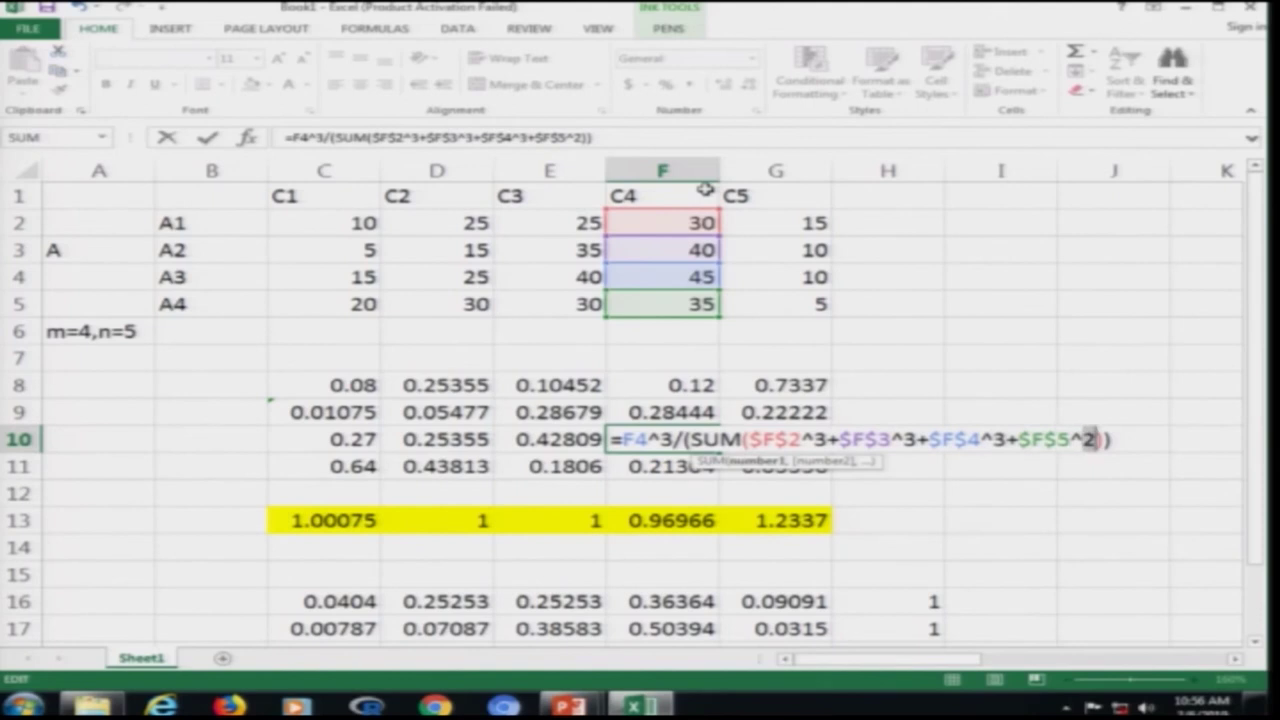
pyautogui.write('3')
pyautogui.press('Return')
# Step: Change the numerator exponent on F5 to 3 in cell F11's normalisation formula
pyautogui.press('F2')
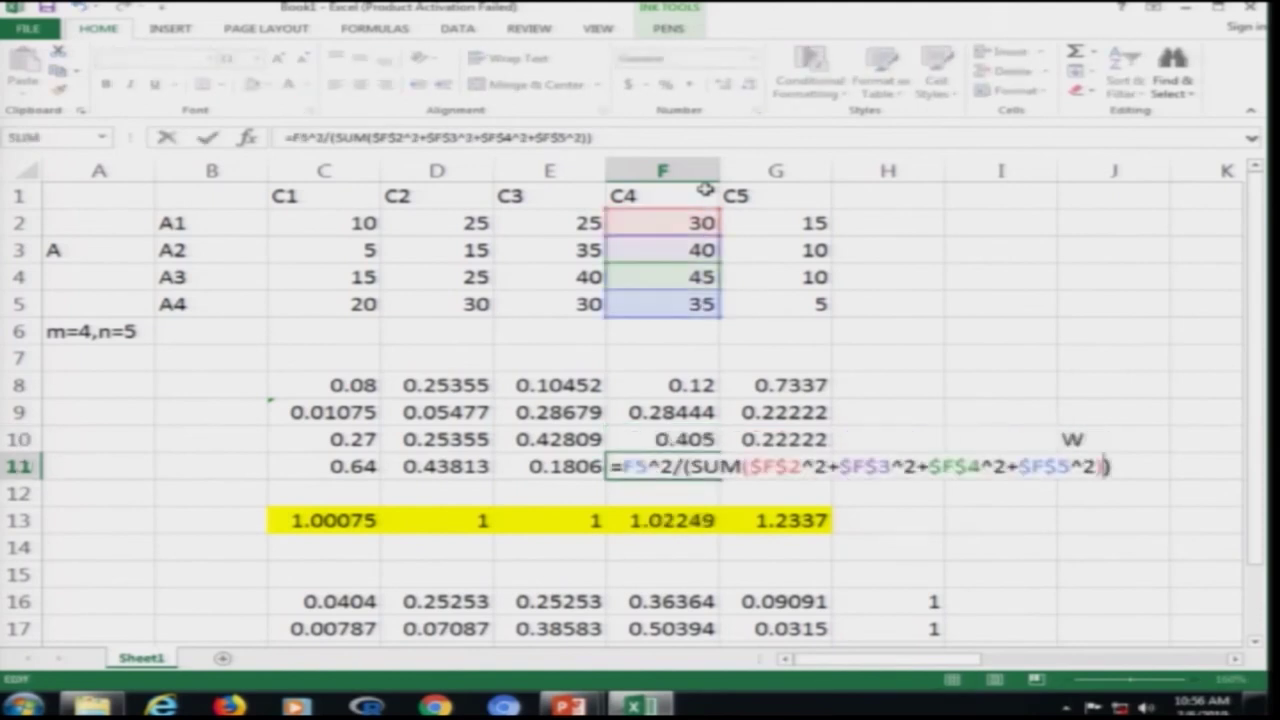
pyautogui.press('Left')
pyautogui.press('Left')
pyautogui.press('Left')
pyautogui.press('Left')
pyautogui.press('Left')
pyautogui.press('Left')
pyautogui.press('Left')
pyautogui.press('Left')
pyautogui.press('Left')
pyautogui.press('Left')
pyautogui.press('Left')
pyautogui.press('Left')
pyautogui.press('Left')
pyautogui.press('Left')
pyautogui.press('Left')
pyautogui.hotkey('shift', 'Right')
pyautogui.write('3')
# Step: Set the exponent on $F$2 to 3 in the denominator of cell F11's formula
pyautogui.press('Right')
pyautogui.press('Right')
pyautogui.press('Right')
pyautogui.press('Right')
pyautogui.press('Right')
pyautogui.press('Right')
pyautogui.press('Right')
pyautogui.press('Right')
pyautogui.press('Right')
pyautogui.press('Right')
pyautogui.press('Right')
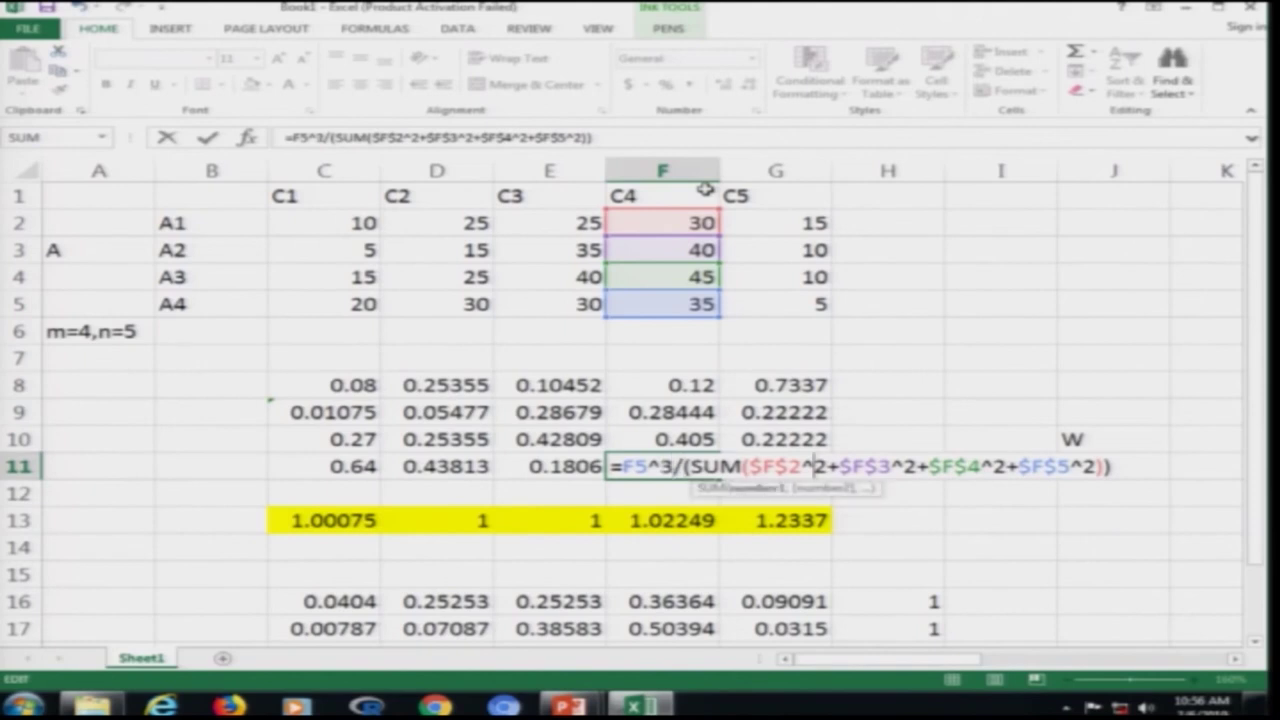
pyautogui.hotkey('shift', 'Right')
pyautogui.write('3')
# Step: Set the exponents on $F$3 and $F$4 to 3 in the denominator of cell F11's formula
pyautogui.press('Right')
pyautogui.press('Right')
pyautogui.press('Right')
pyautogui.press('Right')
pyautogui.press('Right')
pyautogui.press('Right')
pyautogui.press('Right')
pyautogui.press('Right')
pyautogui.press('Right')
pyautogui.press('Right')
pyautogui.press('Right')
pyautogui.press('Right')
pyautogui.press('Right')
pyautogui.hotkey('shift', 'Right')
pyautogui.write('3')
pyautogui.press('Right')
pyautogui.press('Right')
pyautogui.press('Right')
pyautogui.press('Right')
pyautogui.hotkey('shift', 'Right')
pyautogui.write('3')
# Step: Set the exponent on $F$5 to 3 in cell F11's denominator and commit the formula
pyautogui.press('Right')
pyautogui.press('Right')
pyautogui.press('Right')
pyautogui.press('Right')
pyautogui.press('Right')
pyautogui.press('Right')
pyautogui.press('Right')
pyautogui.press('Right')
pyautogui.press('Right')
pyautogui.press('Right')
pyautogui.hotkey('shift', 'Right')
pyautogui.write('3')
pyautogui.press('Return')
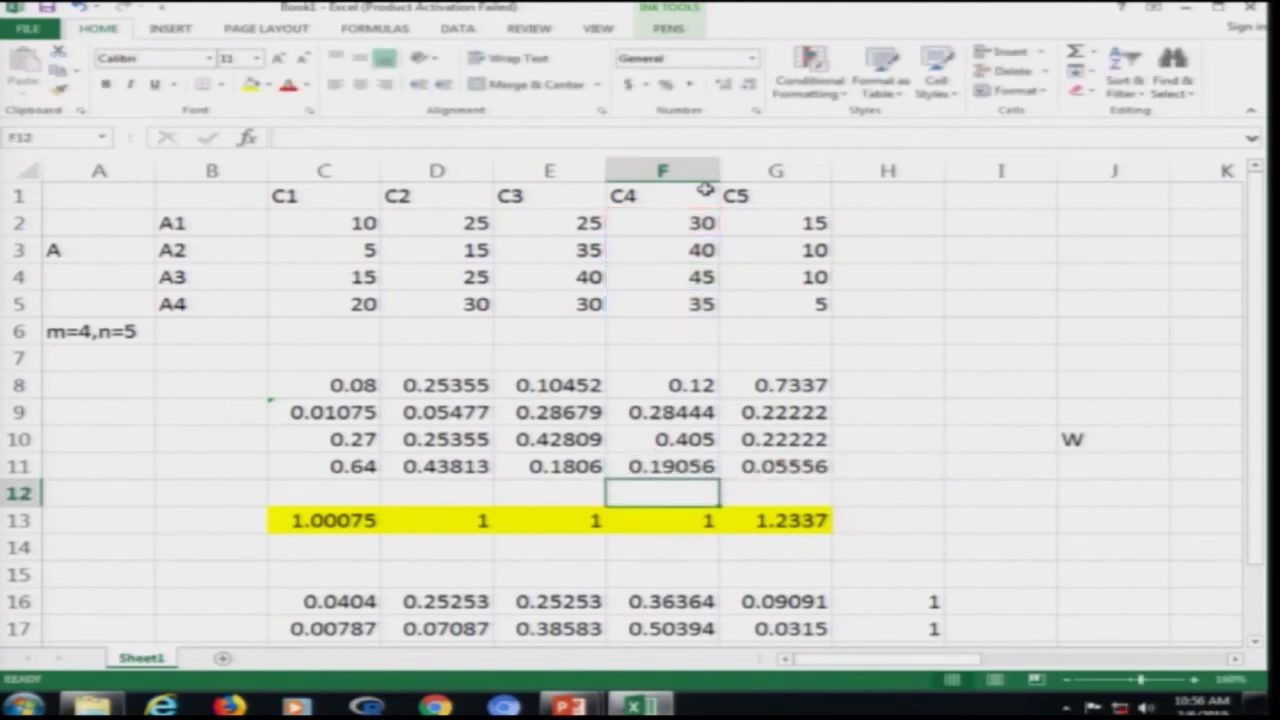
# Step: Correct the first denominator reference in cell C9's formula to $C$2 and commit it
pyautogui.press('Left')
pyautogui.press('Left')
pyautogui.press('Left')
pyautogui.press('Up')
pyautogui.press('Up')
pyautogui.press('Up')
pyautogui.press('Up')
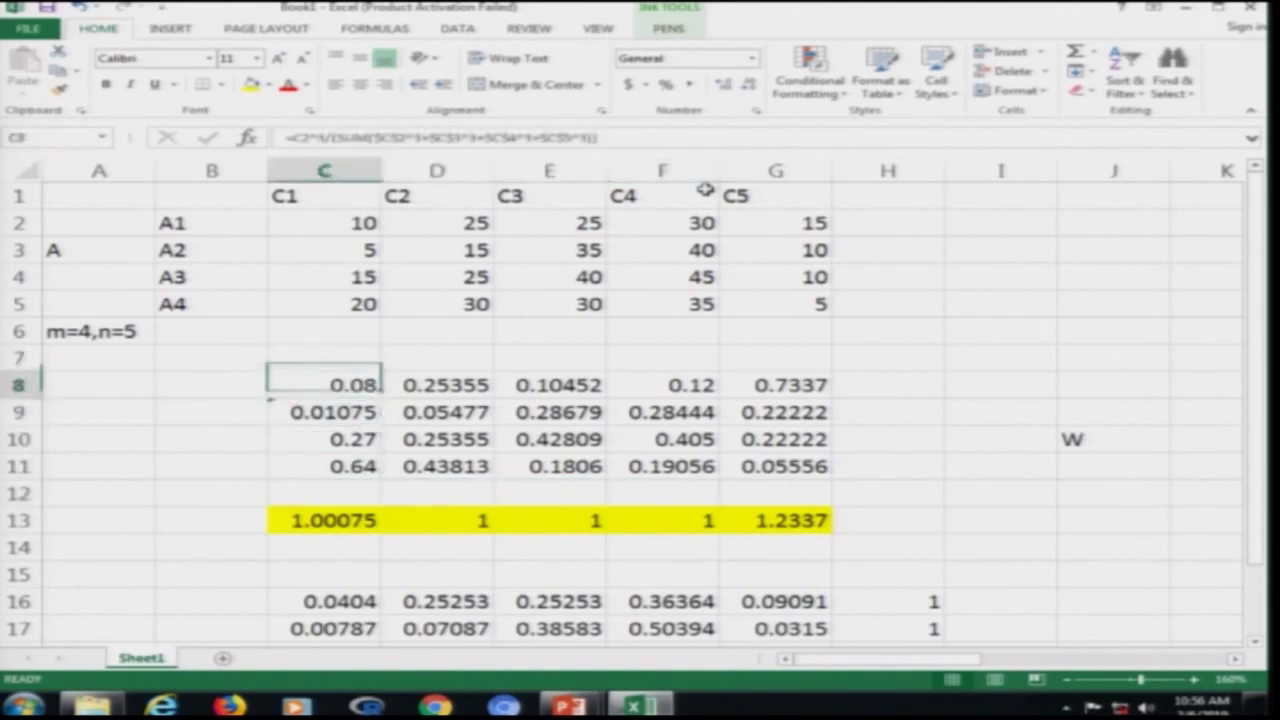
pyautogui.press('Down')
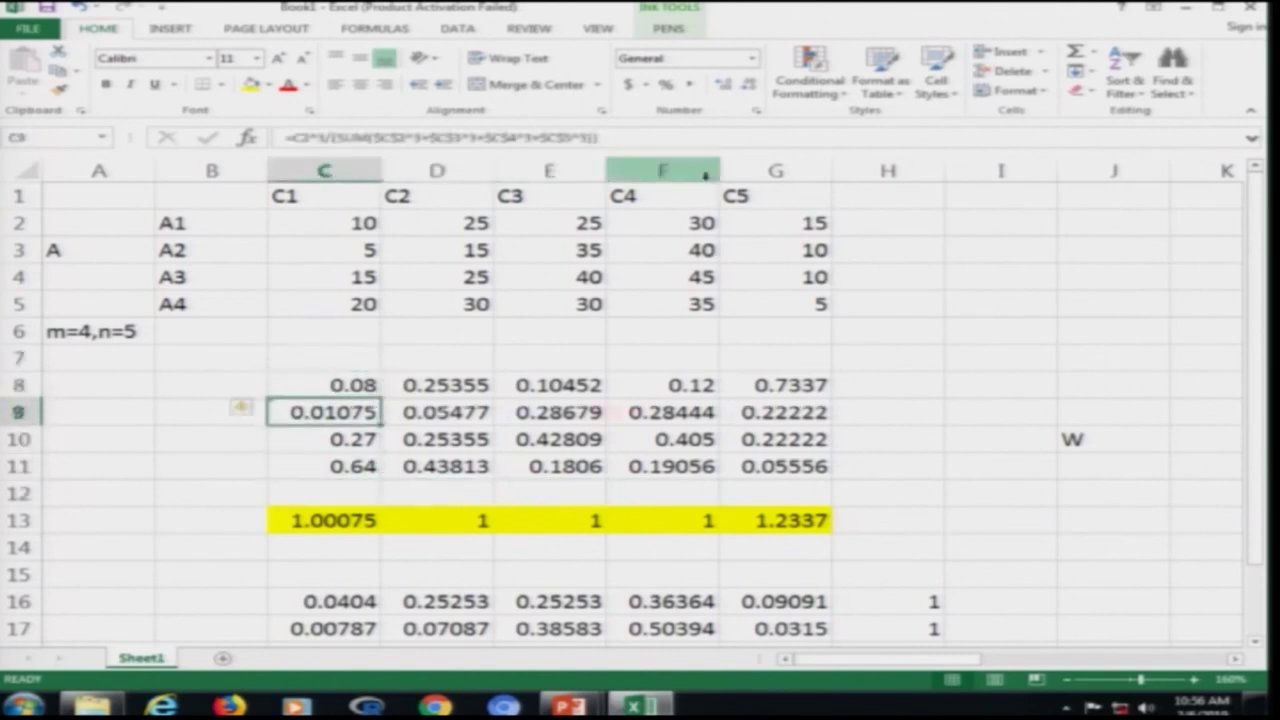
pyautogui.press('F2')
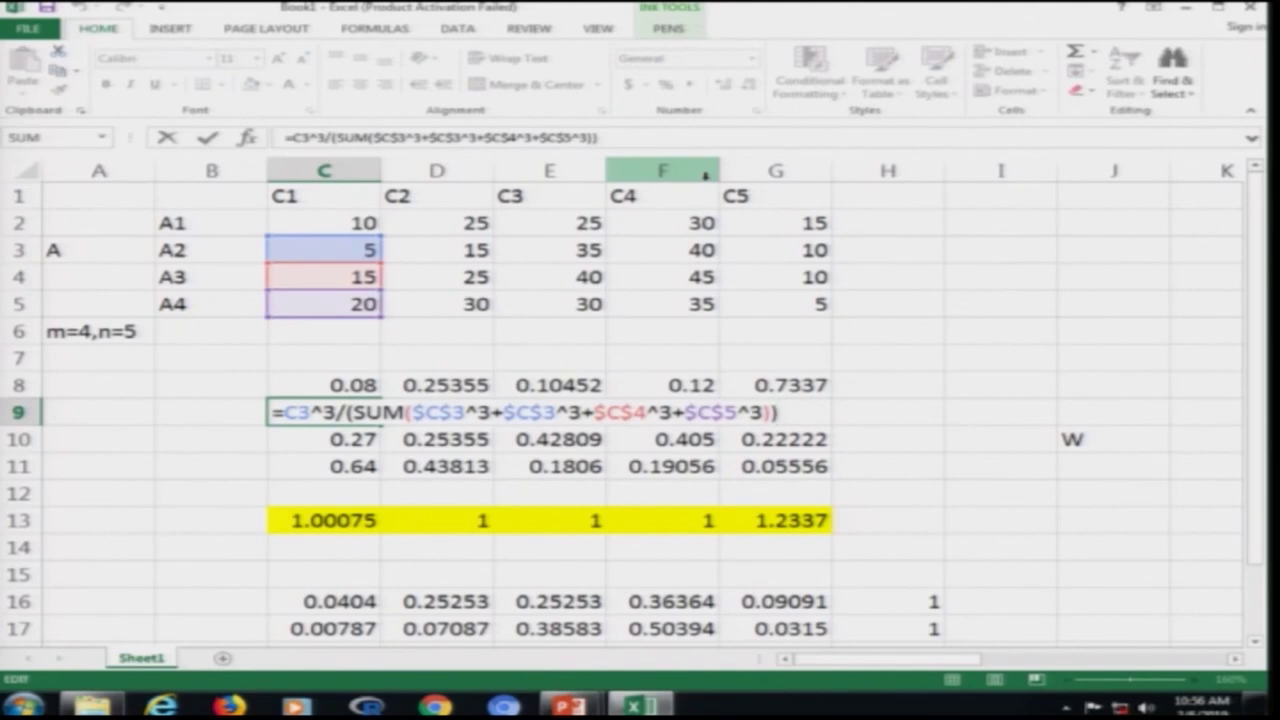
pyautogui.press('Left')
pyautogui.press('Left')
pyautogui.press('Left')
pyautogui.press('Left')
pyautogui.press('Left')
pyautogui.press('Left')
pyautogui.press('Left')
pyautogui.press('Left')
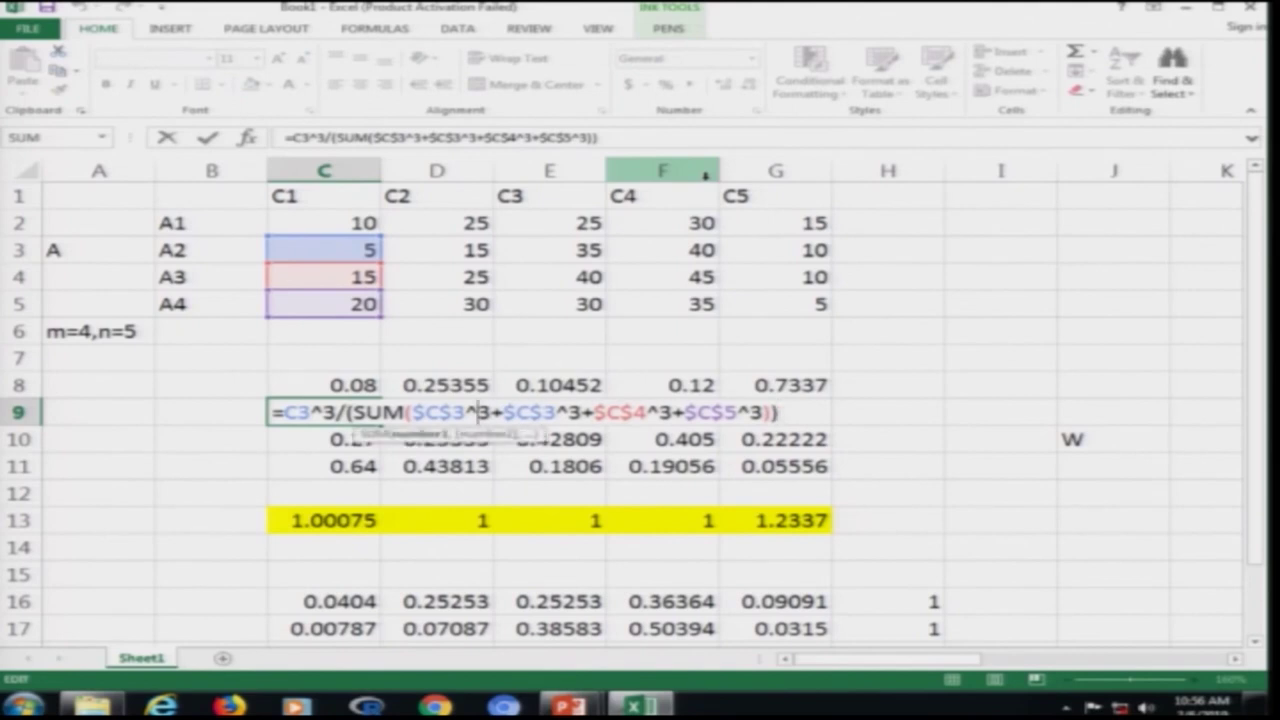
pyautogui.hotkey('shift', 'Left')
pyautogui.write('2')
pyautogui.press('Return')
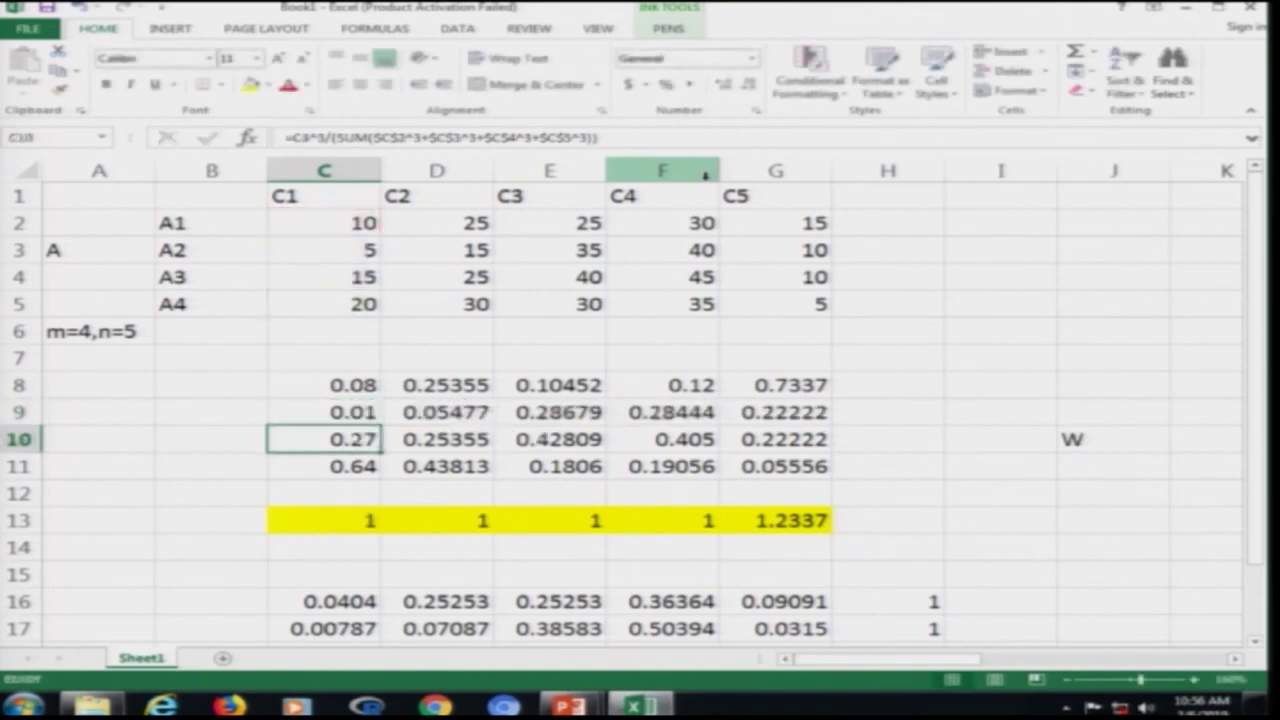
# Step: Examine the exponents in cell G8's normalisation formula, leaving the formula as it is
pyautogui.press('Right')
pyautogui.press('Right')
pyautogui.press('Right')
pyautogui.press('Right')
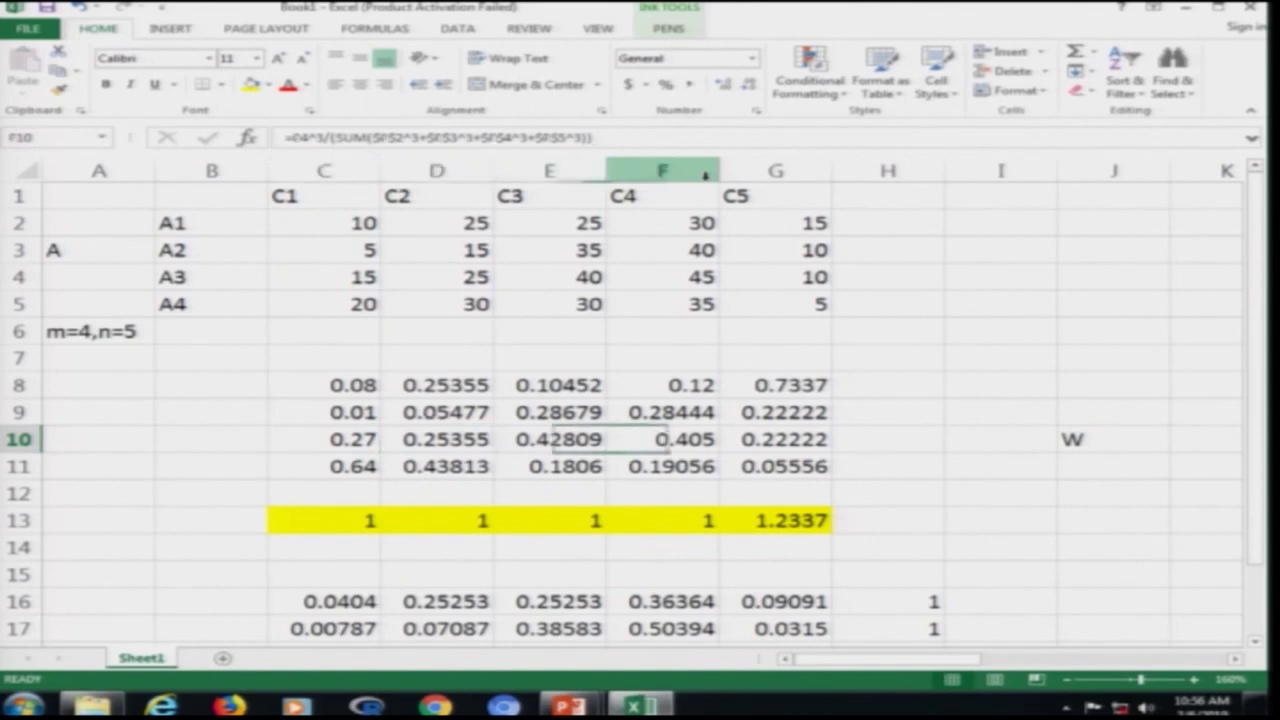
pyautogui.press('Up')
pyautogui.press('Up')
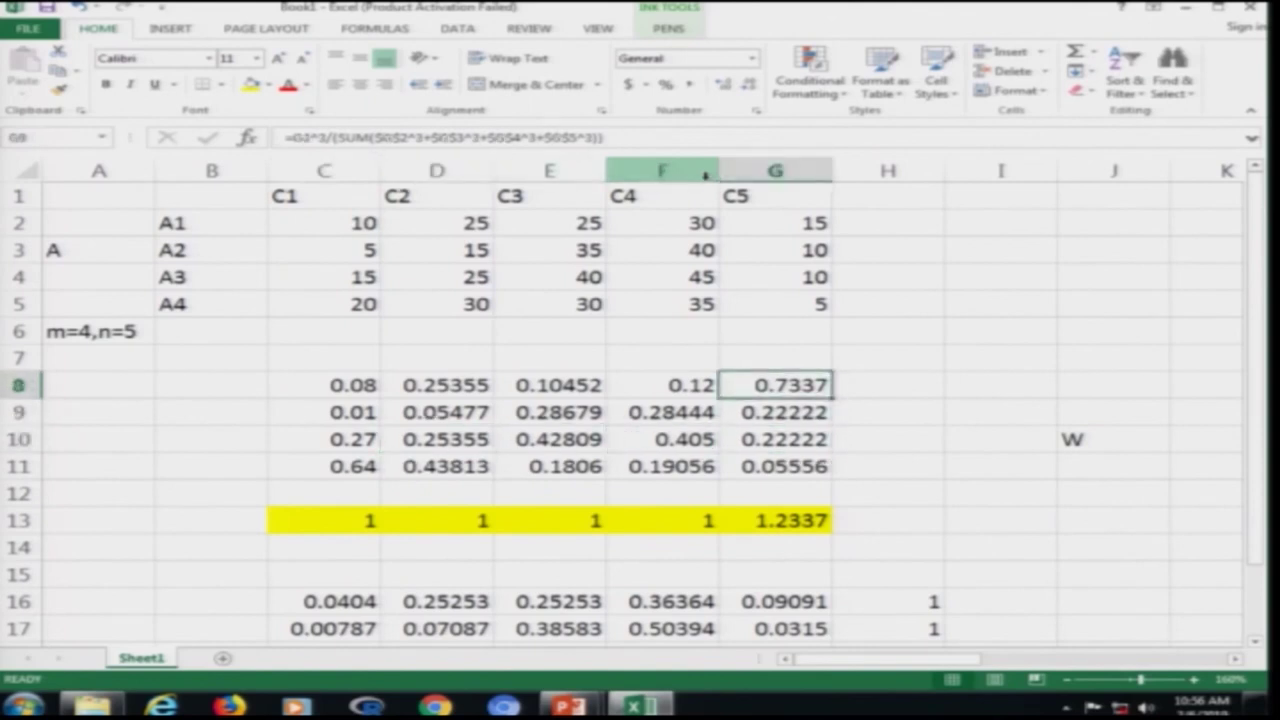
pyautogui.press('F2')
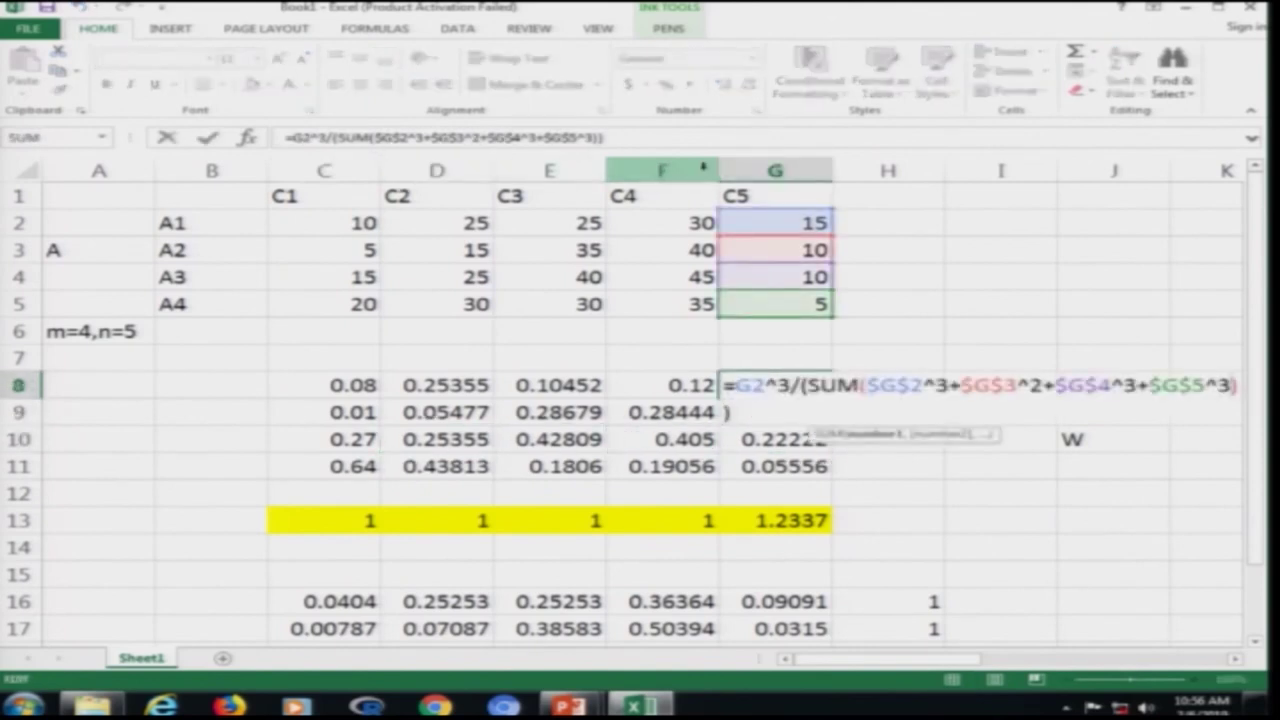
pyautogui.press('Left')
pyautogui.press('Left')
pyautogui.press('Left')
pyautogui.press('Left')
pyautogui.press('Left')
pyautogui.press('Left')
pyautogui.press('Left')
pyautogui.press('Left')
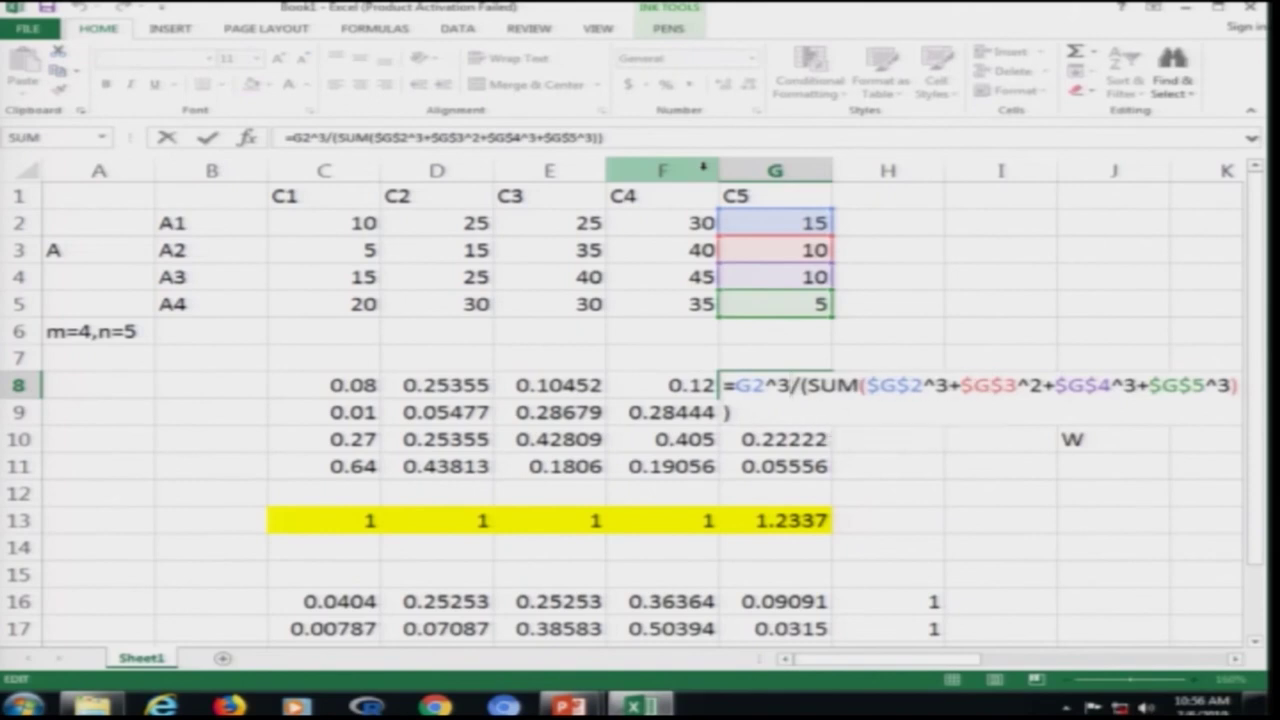
pyautogui.press('Return')
# Step: Set the exponent on G3 to 3 in the numerator of cell G9's formula
pyautogui.press('F2')
pyautogui.press('Left')
pyautogui.press('Left')
pyautogui.press('Left')
pyautogui.press('Left')
pyautogui.press('Left')
pyautogui.press('Left')
pyautogui.press('Left')
pyautogui.press('Left')
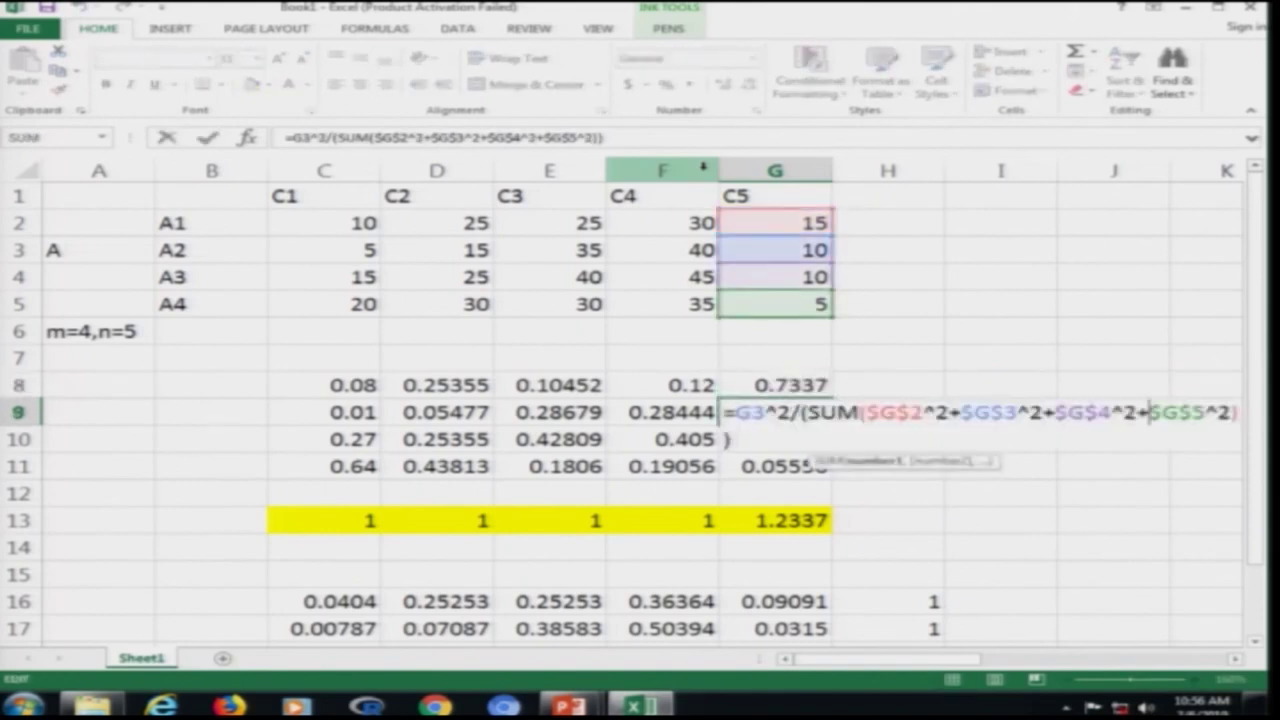
pyautogui.press('Left')
pyautogui.press('Left')
pyautogui.press('Left')
pyautogui.press('Left')
pyautogui.press('Left')
pyautogui.press('Left')
pyautogui.press('Left')
pyautogui.press('Left')
pyautogui.press('Left')
pyautogui.press('Left')
pyautogui.press('Left')
pyautogui.press('Left')
pyautogui.hotkey('shift', 'Left')
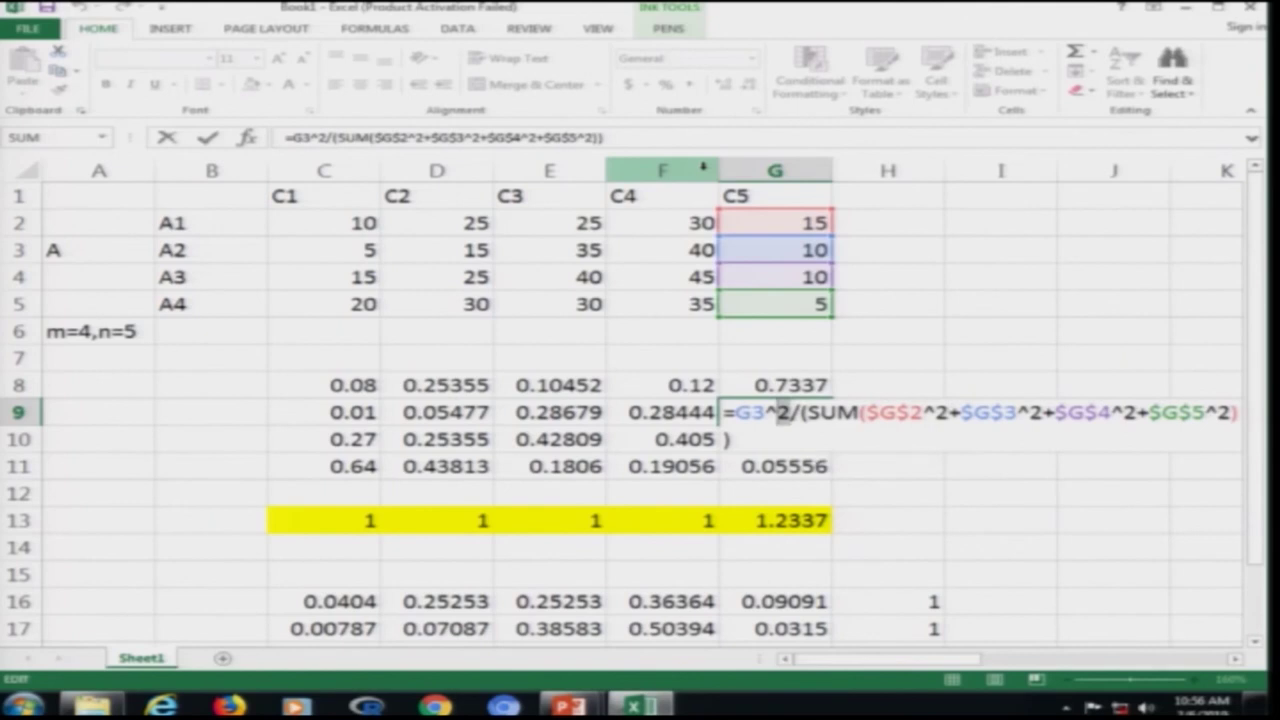
pyautogui.write('3')
# Step: Set the exponent on $G$2 to 3 in the denominator of cell G9's formula
pyautogui.press('Right')
pyautogui.press('Right')
pyautogui.press('Right')
pyautogui.press('Right')
pyautogui.press('Right')
pyautogui.press('Right')
pyautogui.press('Right')
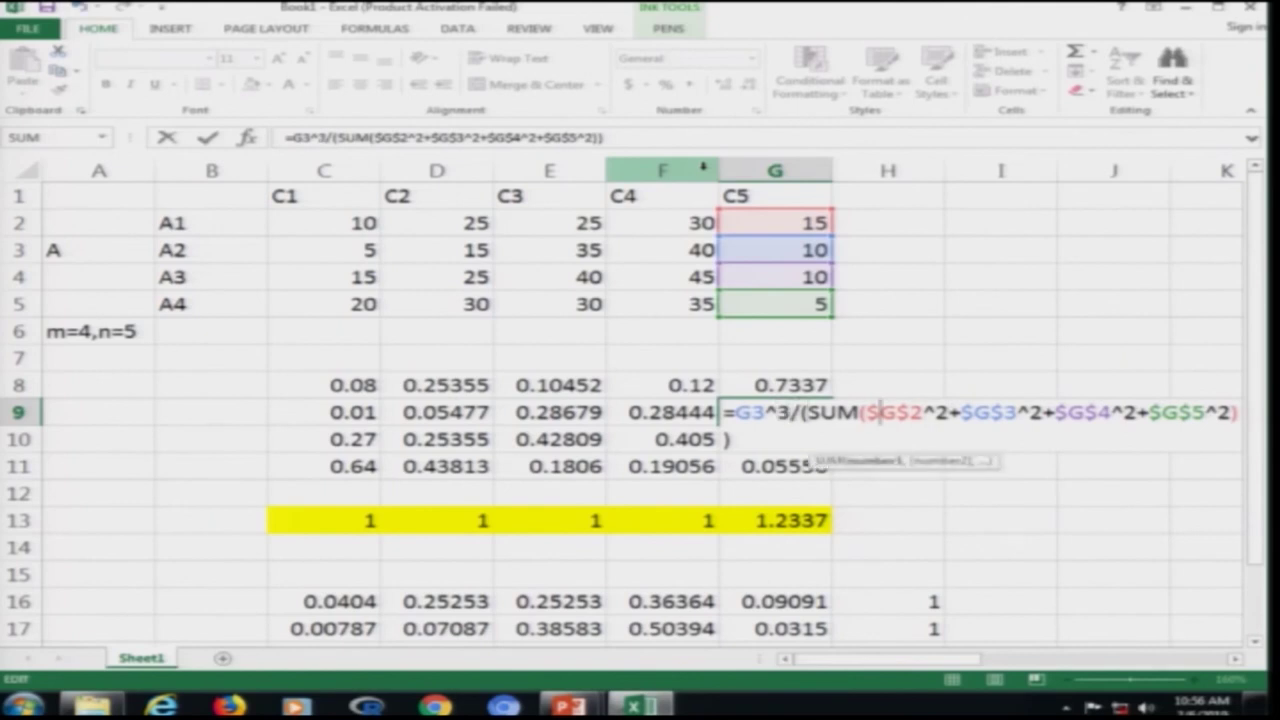
pyautogui.hotkey('shift', 'Left')
pyautogui.write('3')
# Step: Set the exponent on $G$3 to 3 in the denominator of cell G9's formula
pyautogui.press('Right')
pyautogui.press('Right')
pyautogui.press('Right')
pyautogui.press('Right')
pyautogui.press('Right')
pyautogui.press('Right')
pyautogui.hotkey('shift', 'Right')
pyautogui.write('3')
# Step: Set the exponent on $G$4 to 3 in the denominator of cell G9's formula
pyautogui.press('Right')
pyautogui.press('Right')
pyautogui.press('Right')
pyautogui.press('Right')
pyautogui.press('Right')
pyautogui.press('Right')
pyautogui.hotkey('shift', 'Right')
pyautogui.write('3')
# Step: Set the exponent on $G$5 to 3 in cell G9's denominator and commit the formula
pyautogui.press('Right')
pyautogui.press('Right')
pyautogui.press('Right')
pyautogui.press('Right')
pyautogui.press('Right')
pyautogui.hotkey('shift', 'Right')
pyautogui.write('3')
pyautogui.press('Return')
# Step: Set the exponent on G4 to 3 in the numerator of cell G10's formula
pyautogui.press('F2')
pyautogui.press('Left')
pyautogui.press('Left')
pyautogui.press('Left')
pyautogui.press('Left')
pyautogui.press('Left')
pyautogui.press('Left')
pyautogui.press('Left')
pyautogui.press('Left')
pyautogui.press('Left')
pyautogui.press('Left')
pyautogui.press('Left')
pyautogui.press('Left')
pyautogui.press('Left')
pyautogui.press('Left')
pyautogui.press('Left')
pyautogui.press('Left')
pyautogui.press('Left')
pyautogui.press('Left')
pyautogui.press('Left')
pyautogui.press('Left')
pyautogui.press('Left')
pyautogui.press('Left')
pyautogui.press('Left')
pyautogui.press('Left')
pyautogui.press('Left')
pyautogui.press('Left')
pyautogui.hotkey('shift', 'Left')
pyautogui.write('3')
# Step: Set the exponent on $G$2 to 3 in the denominator of cell G10's formula
pyautogui.press('Right')
pyautogui.press('Right')
pyautogui.press('Right')
pyautogui.press('Right')
pyautogui.press('Right')
pyautogui.press('Right')
pyautogui.press('Right')
pyautogui.press('Right')
pyautogui.press('Right')
pyautogui.press('Right')
pyautogui.press('Right')
pyautogui.hotkey('shift', 'Left')
pyautogui.write('3')
# Step: Set the exponent on $G$3 to 3 in the denominator of cell G10's formula
pyautogui.press('Right')
pyautogui.press('Right')
pyautogui.press('Right')
pyautogui.press('Right')
pyautogui.press('Right')
pyautogui.press('Right')
pyautogui.press('Right')
pyautogui.hotkey('shift', 'Left')
pyautogui.write('3')
# Step: Set the exponent on $G$4 to 3 in the denominator of cell G10's formula
pyautogui.press('Right')
pyautogui.press('Right')
pyautogui.press('Right')
pyautogui.press('Right')
pyautogui.press('Right')
pyautogui.press('Right')
pyautogui.press('Right')
pyautogui.hotkey('shift', 'Left')
pyautogui.write('3')
# Step: Set the exponent on $G$5 to 3 in cell G10's denominator and commit the formula
pyautogui.press('Right')
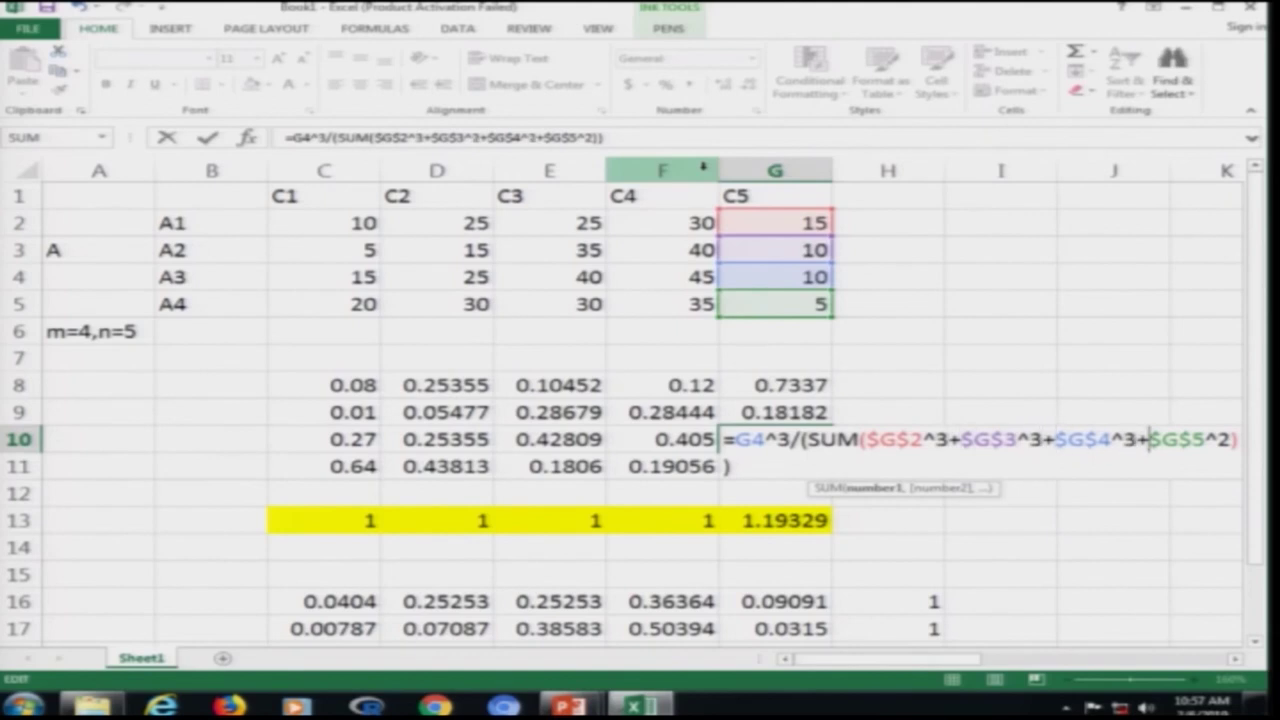
pyautogui.press('Right')
pyautogui.press('Right')
pyautogui.hotkey('shift', 'Left')
pyautogui.write('3')
pyautogui.press('Return')
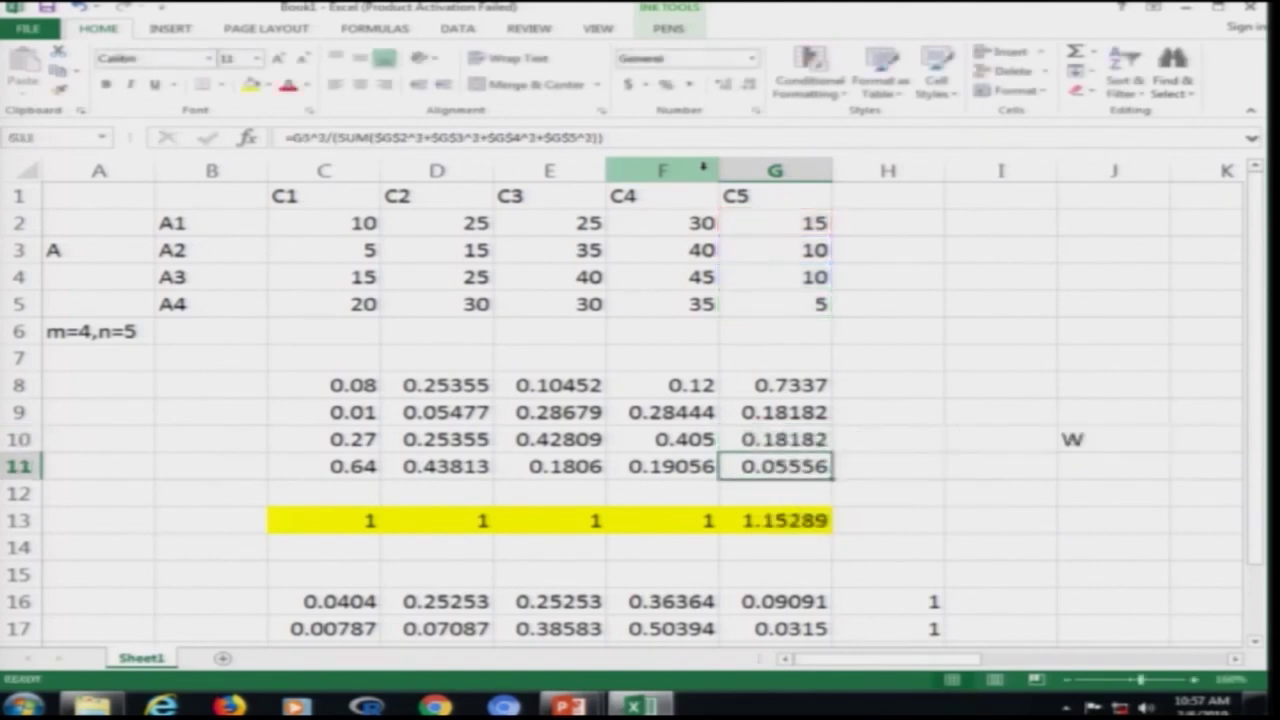
# Step: Set the numerator exponent on G5 to 3 in cell G11's formula
pyautogui.press('F2')
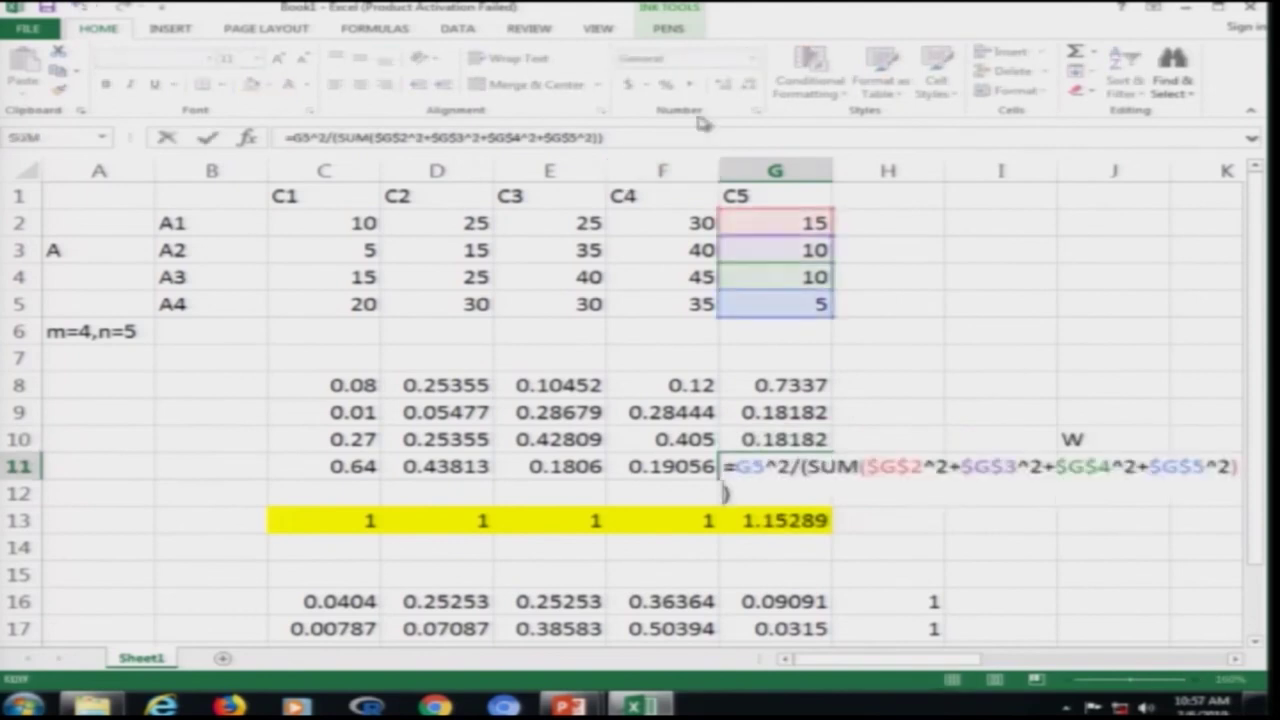
pyautogui.press('Left')
pyautogui.press('Left')
pyautogui.press('Left')
pyautogui.press('Left')
pyautogui.press('Left')
pyautogui.press('Left')
pyautogui.press('Left')
pyautogui.press('Left')
pyautogui.press('Left')
pyautogui.press('Left')
pyautogui.press('Left')
pyautogui.press('Left')
pyautogui.press('Left')
pyautogui.press('Left')
pyautogui.press('Left')
pyautogui.press('Left')
pyautogui.press('Left')
pyautogui.press('Left')
pyautogui.press('Left')
pyautogui.press('Left')
pyautogui.press('Left')
pyautogui.press('Left')
pyautogui.press('Left')
pyautogui.press('Left')
pyautogui.press('Left')
pyautogui.press('Left')
pyautogui.press('Left')
pyautogui.press('Left')
pyautogui.press('Left')
pyautogui.press('Left')
pyautogui.press('Left')
pyautogui.press('Left')
pyautogui.hotkey('shift', 'Left')
pyautogui.write('3')
# Step: Set the exponents on $G$2 and $G$3 to 3 in the denominator of cell G11's formula
pyautogui.press('Right')
pyautogui.hotkey('shift', 'Right')
pyautogui.write('3')
pyautogui.press('Right')
pyautogui.hotkey('shift', 'Left')
pyautogui.write('3')
# Step: Set the exponents on $G$4 and $G$5 to 3 in cell G11's denominator and commit the formula
pyautogui.press('Right')
pyautogui.press('Right')
pyautogui.hotkey('shift', 'Right')
pyautogui.write('3')
pyautogui.press('Right')
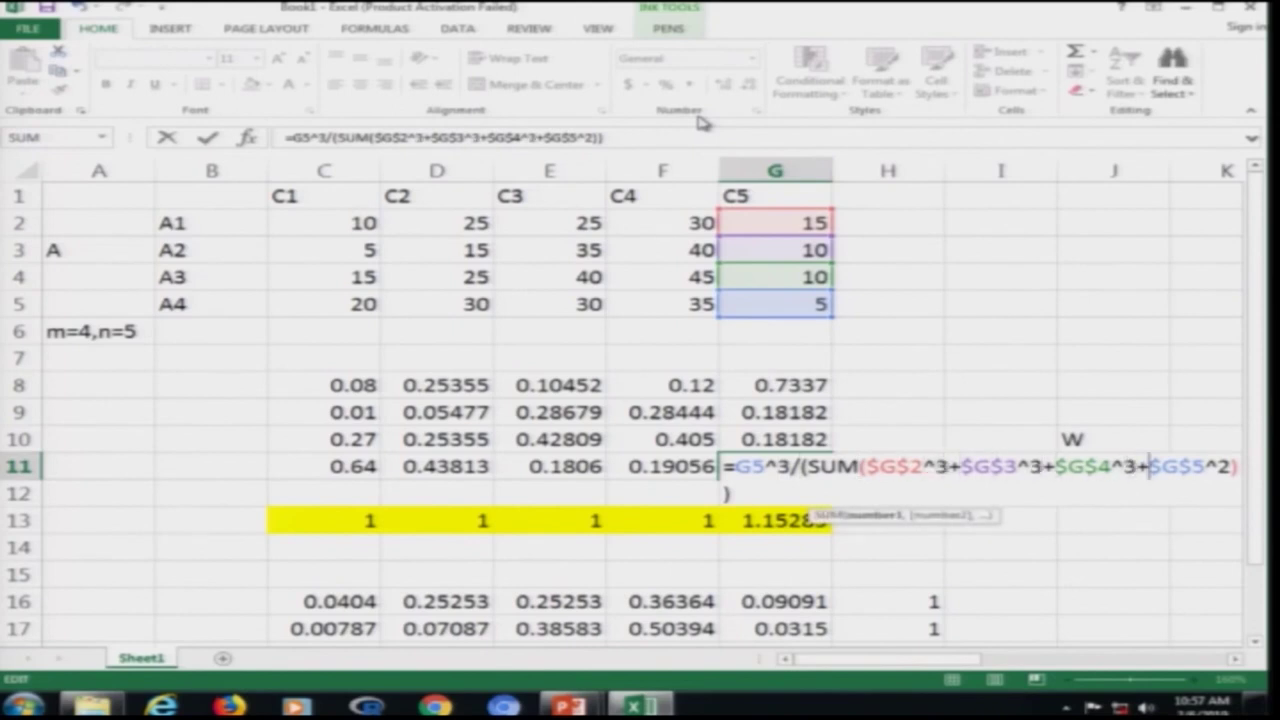
pyautogui.hotkey('shift', 'Right')
pyautogui.write('3')
pyautogui.press('Return')
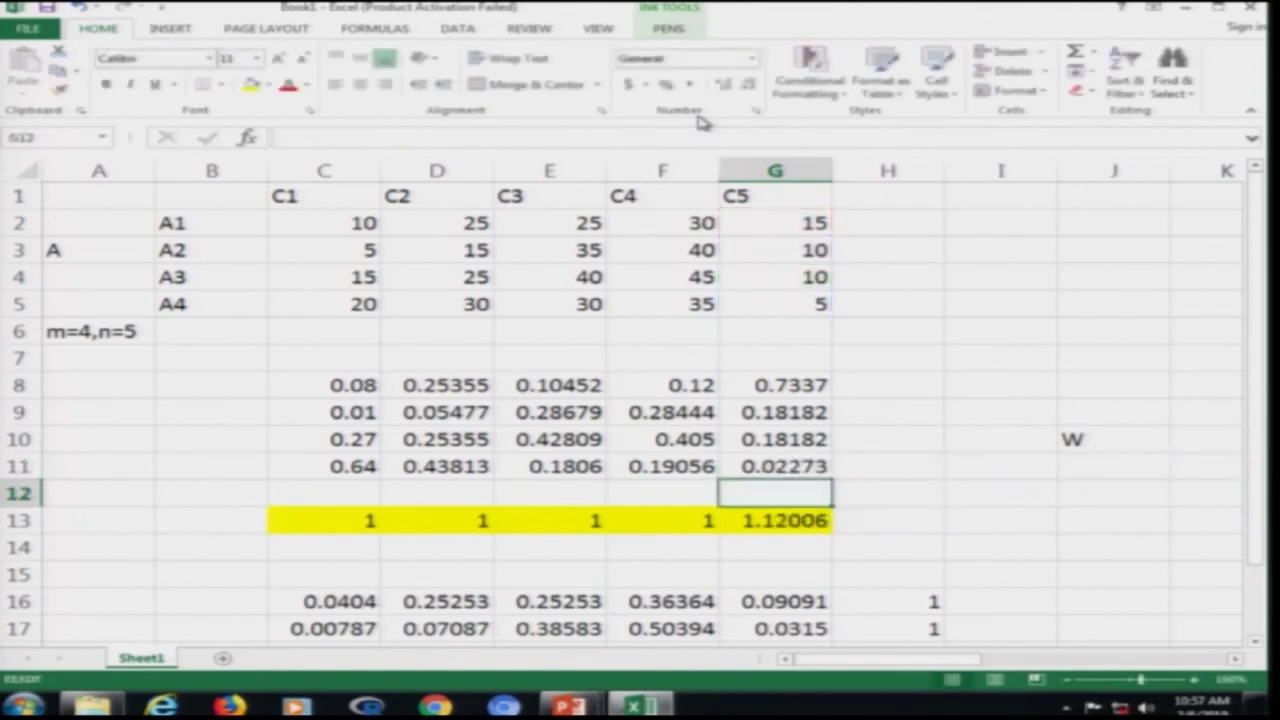
# Step: Review every exponent and cell reference in cell G11's formula without changing it
pyautogui.press('Up')
pyautogui.press('F2')
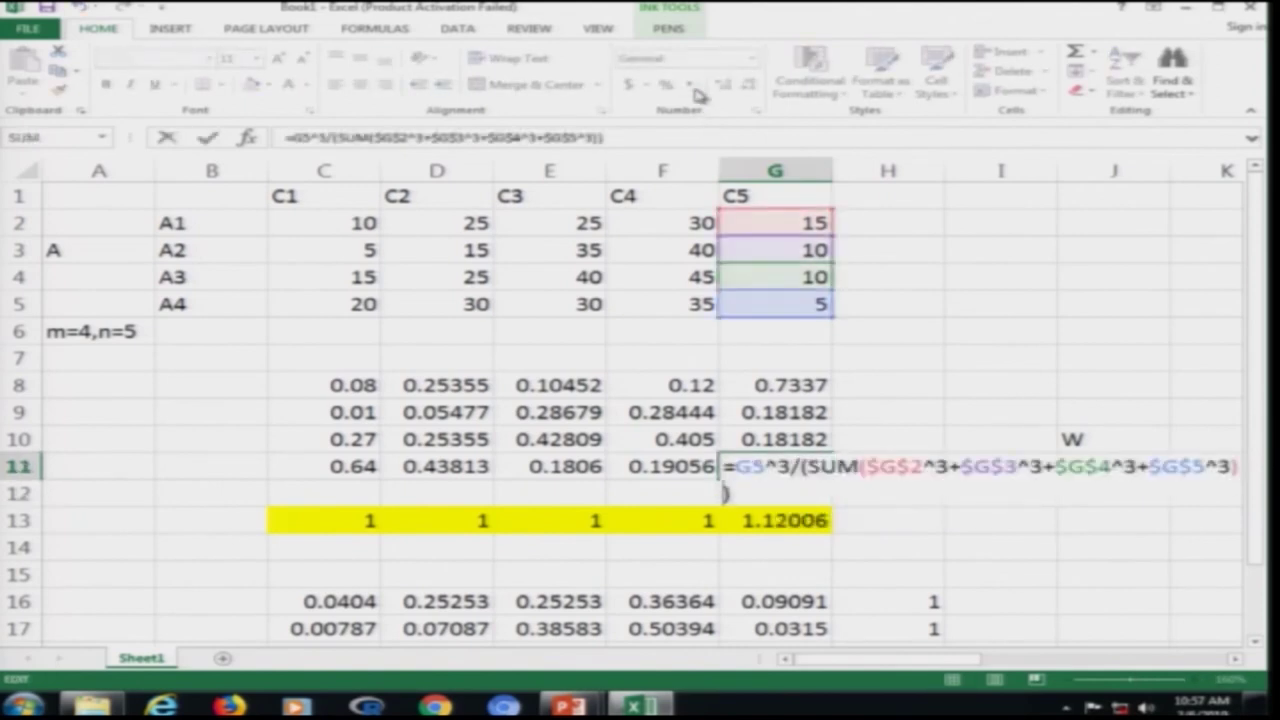
pyautogui.press('Left')
pyautogui.press('Left')
pyautogui.press('Left')
pyautogui.press('Left')
pyautogui.press('Left')
pyautogui.press('Left')
pyautogui.press('Left')
pyautogui.press('Left')
pyautogui.press('Left')
pyautogui.press('Left')
pyautogui.press('Left')
pyautogui.press('Left')
pyautogui.press('Left')
pyautogui.press('Left')
pyautogui.press('Left')
pyautogui.press('Left')
pyautogui.press('Left')
pyautogui.press('Left')
pyautogui.press('Left')
pyautogui.press('Left')
pyautogui.press('Left')
pyautogui.press('Left')
pyautogui.press('Left')
pyautogui.press('Left')
pyautogui.press('Right')
pyautogui.press('Right')
pyautogui.press('Right')
pyautogui.press('Right')
pyautogui.press('Right')
pyautogui.press('Right')
pyautogui.press('Right')
pyautogui.press('Right')
pyautogui.press('Right')
pyautogui.press('Right')
pyautogui.press('Right')
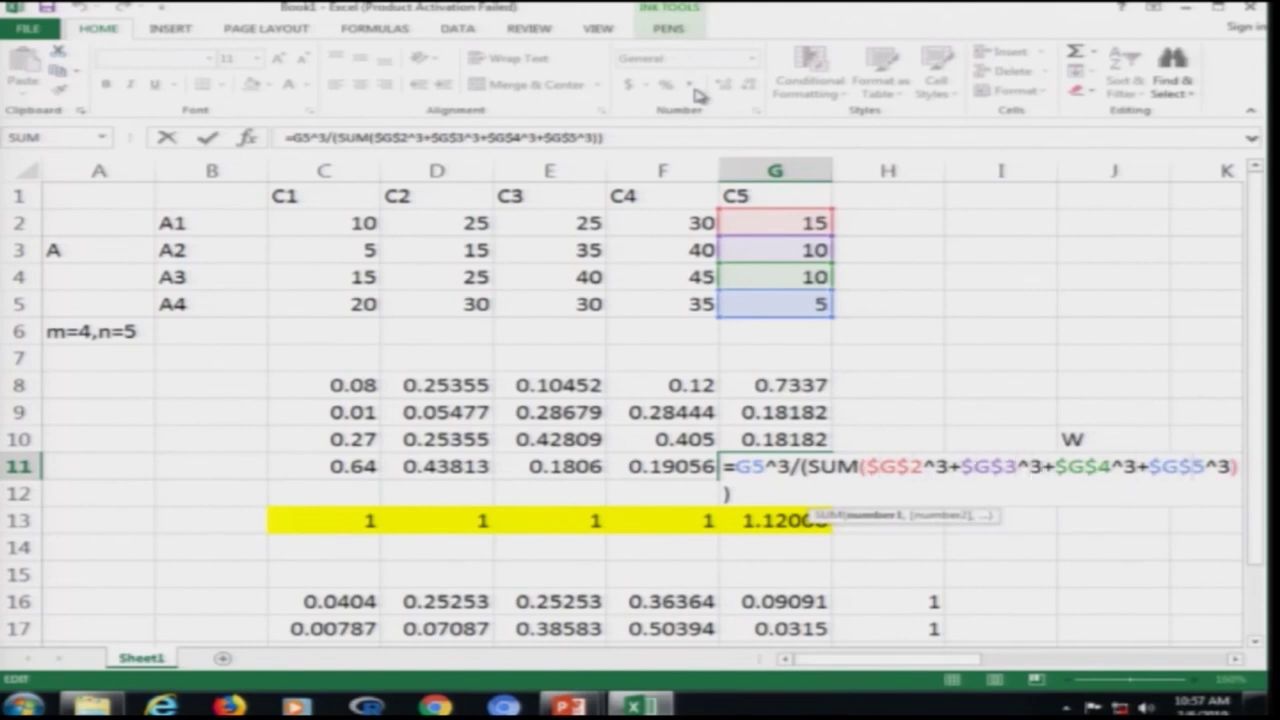
pyautogui.press('Return')
# Step: Review the exponents and cell references in cell G10's formula, leaving it unedited
pyautogui.press('Up')
pyautogui.press('Up')
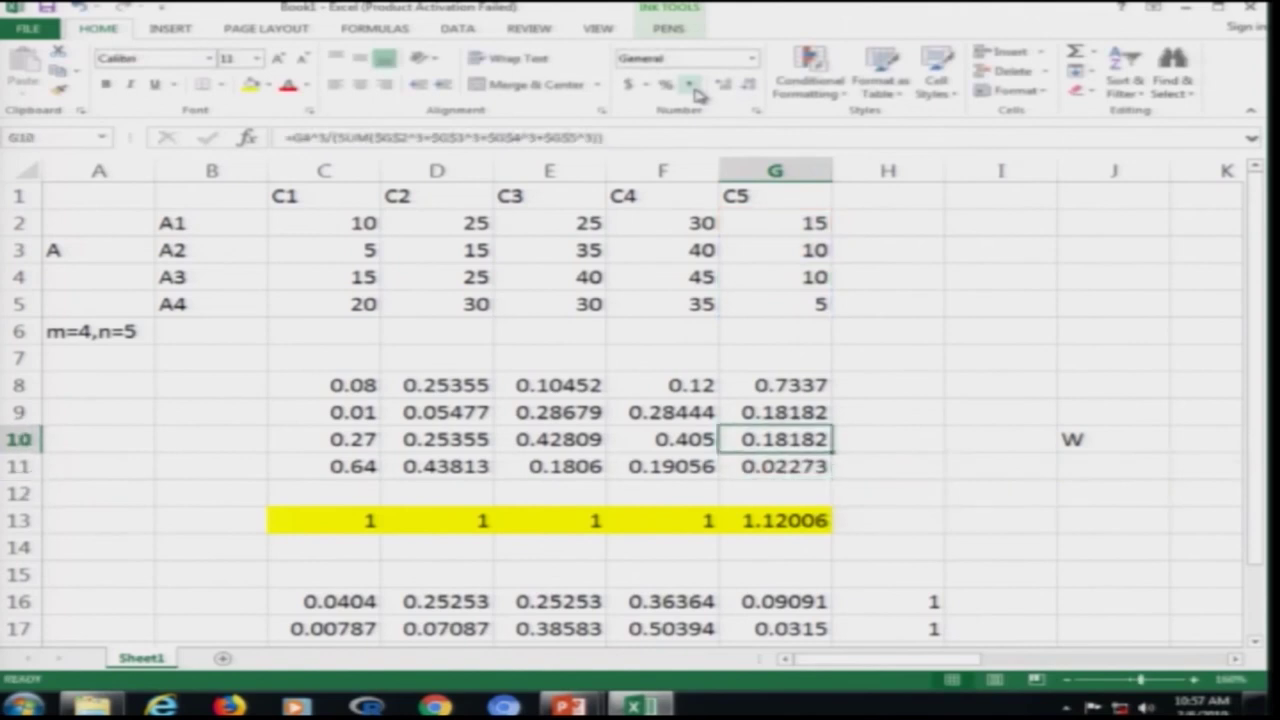
pyautogui.press('F2')
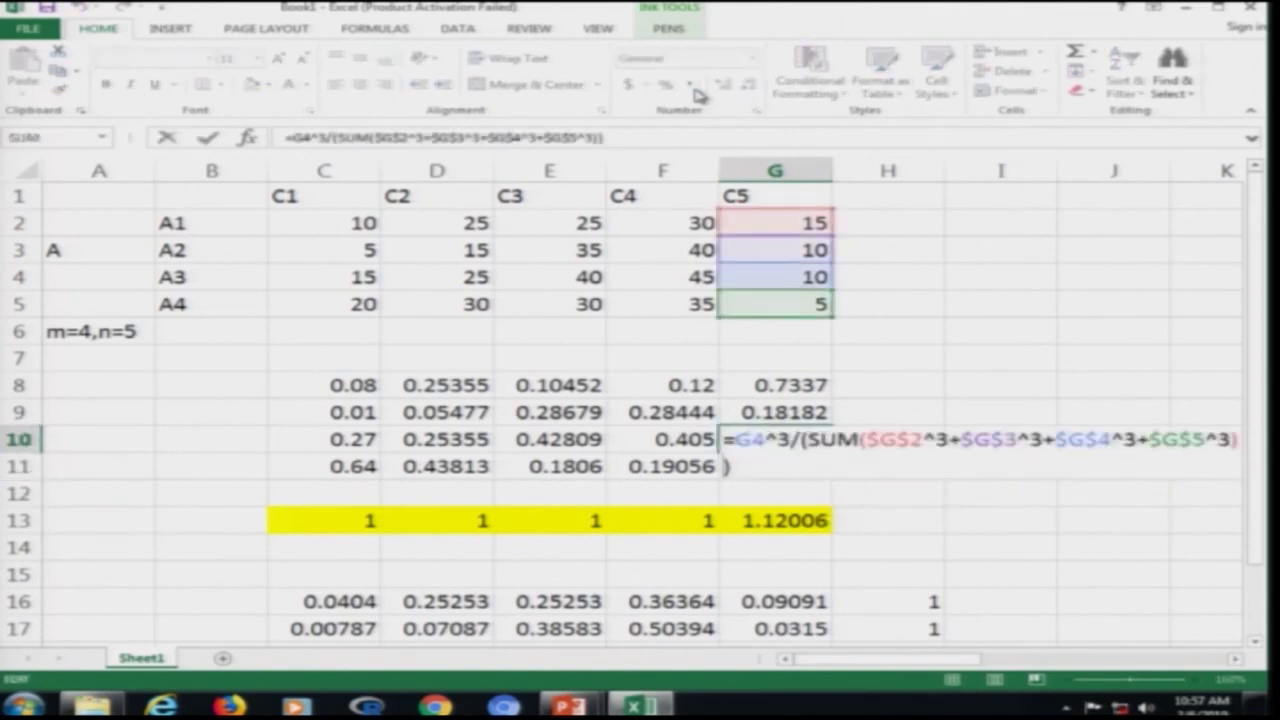
pyautogui.press('Left')
pyautogui.press('Left')
pyautogui.press('Left')
pyautogui.press('Left')
pyautogui.press('Left')
pyautogui.press('Left')
pyautogui.press('Left')
pyautogui.press('Left')
pyautogui.press('Left')
pyautogui.press('Left')
pyautogui.press('Left')
pyautogui.press('Left')
pyautogui.press('Left')
pyautogui.press('Left')
pyautogui.press('Left')
pyautogui.press('Left')
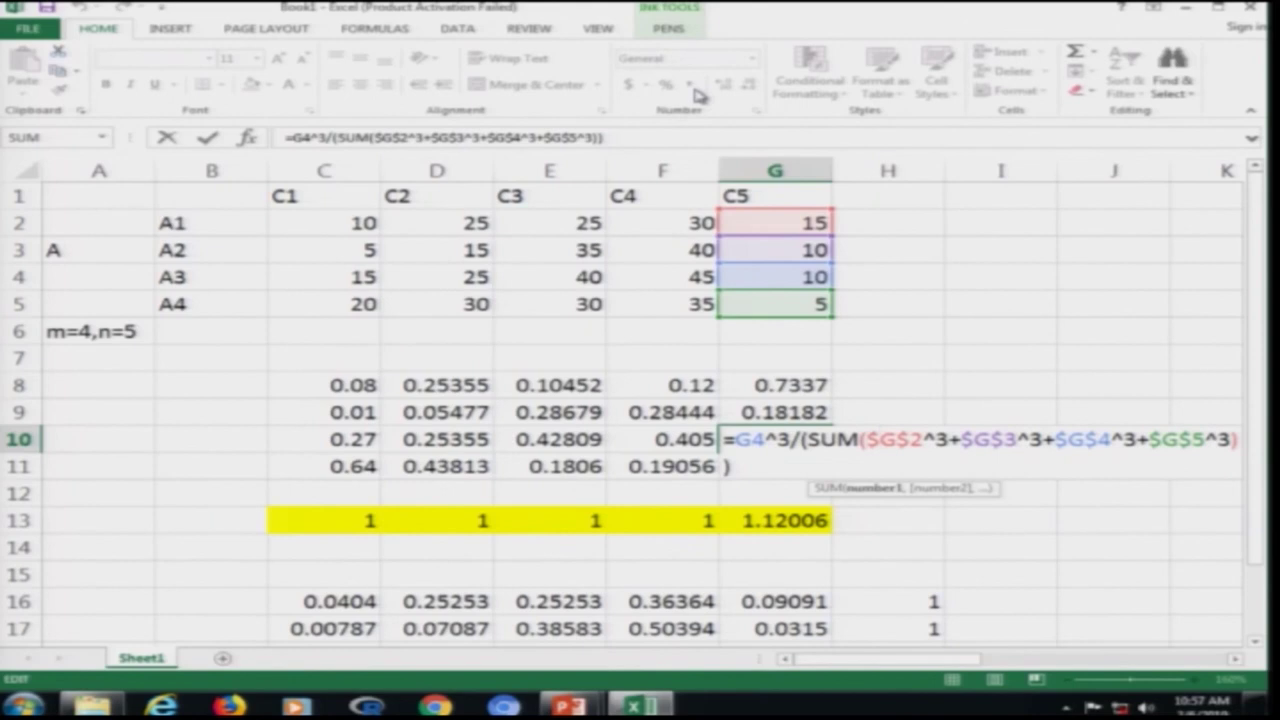
pyautogui.press('Escape')
# Step: Check the formulas of cells G8 through G11 one after another for wrong exponents or references
pyautogui.press('Up')
pyautogui.press('Up')
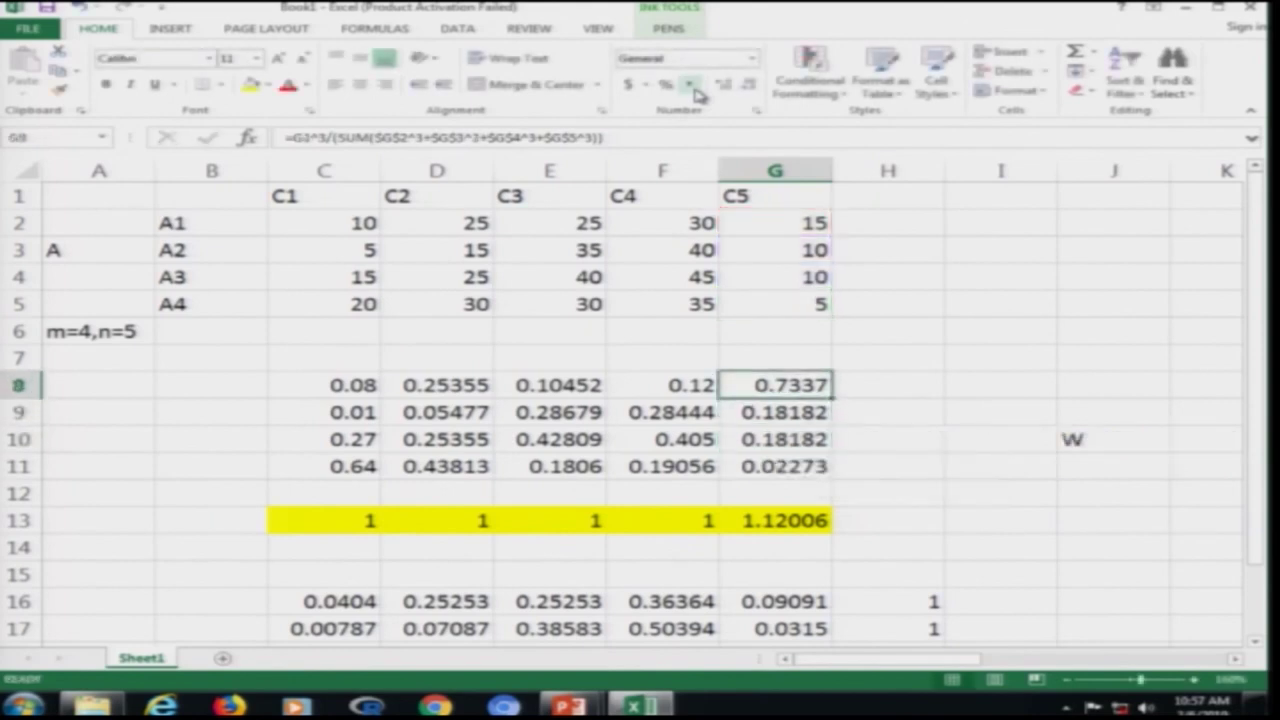
pyautogui.press('F2')
pyautogui.press('Escape')
pyautogui.press('Down')
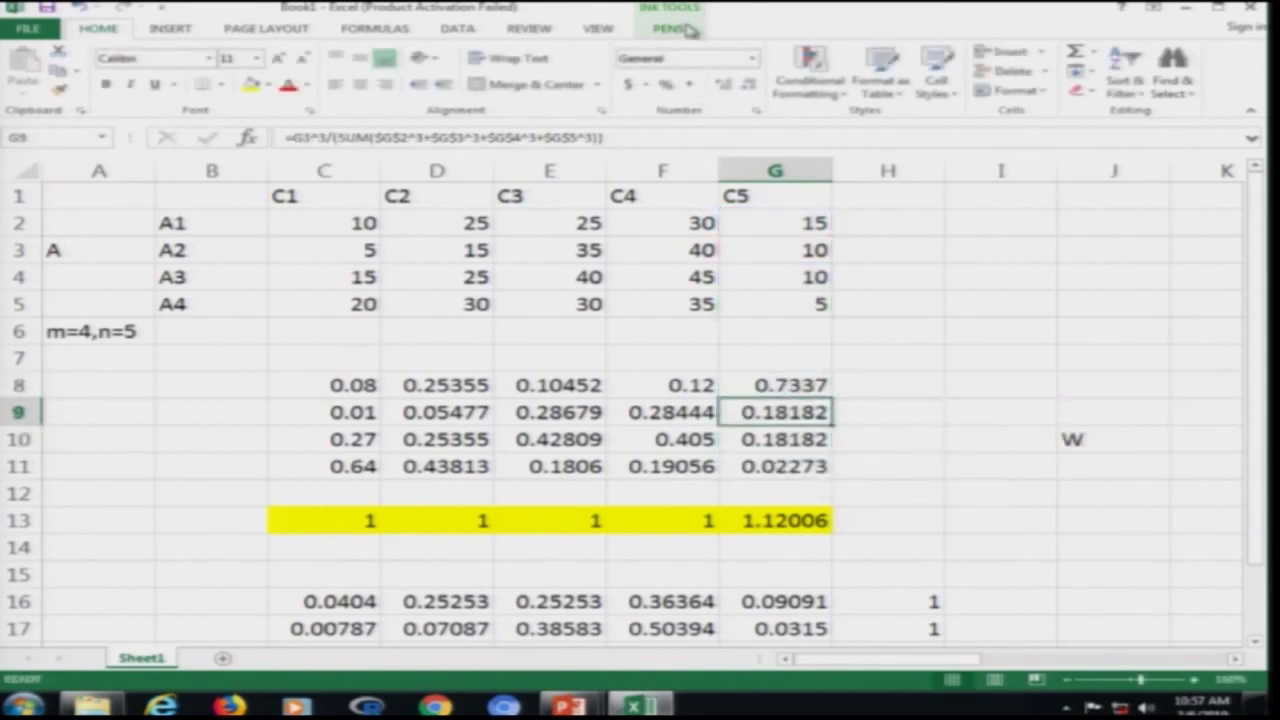
pyautogui.press('F2')
pyautogui.press('Escape')
pyautogui.press('Down')
pyautogui.press('F2')
pyautogui.press('Escape')
pyautogui.press('Down')
pyautogui.press('F2')
pyautogui.press('Escape')
pyautogui.press('Down')
pyautogui.press('Up')
pyautogui.press('F2')
pyautogui.press('Escape')
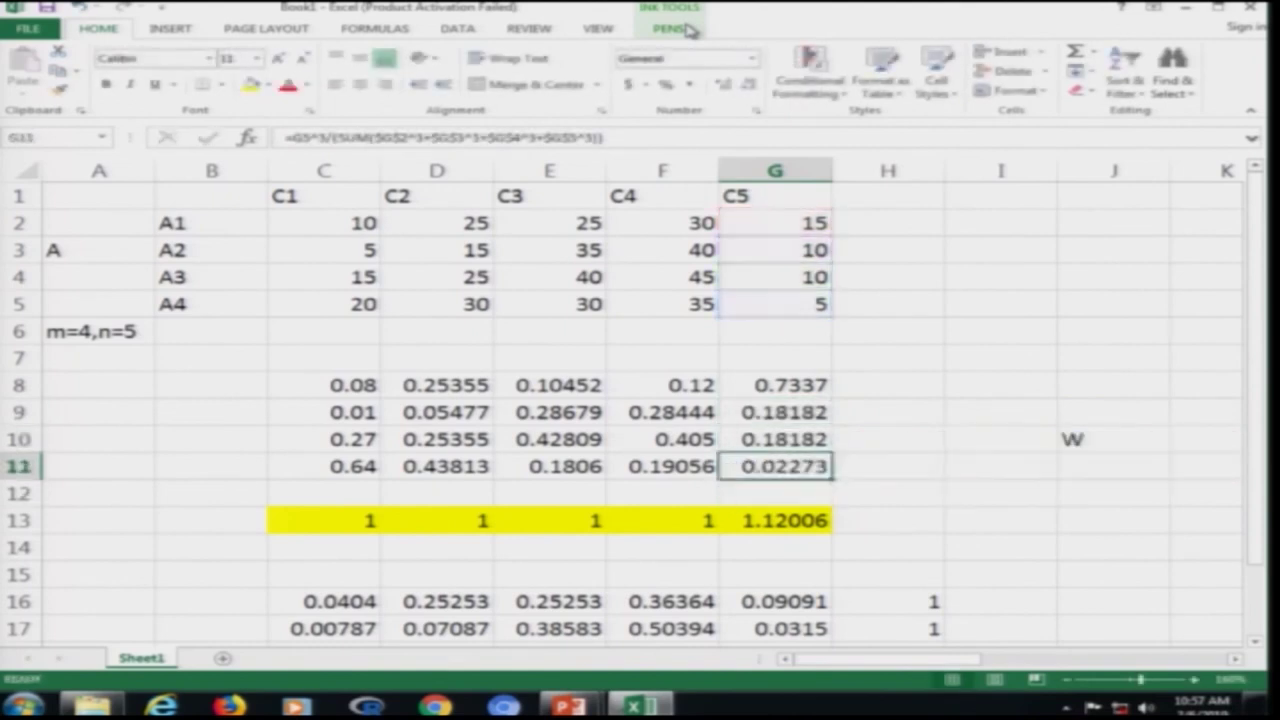
# Step: Recheck the formulas in cells G10, G9 and G8, working upward through column G
pyautogui.press('Up')
pyautogui.press('F2')
pyautogui.press('Escape')
pyautogui.press('Up')
pyautogui.press('F2')
pyautogui.press('Escape')
pyautogui.press('Up')
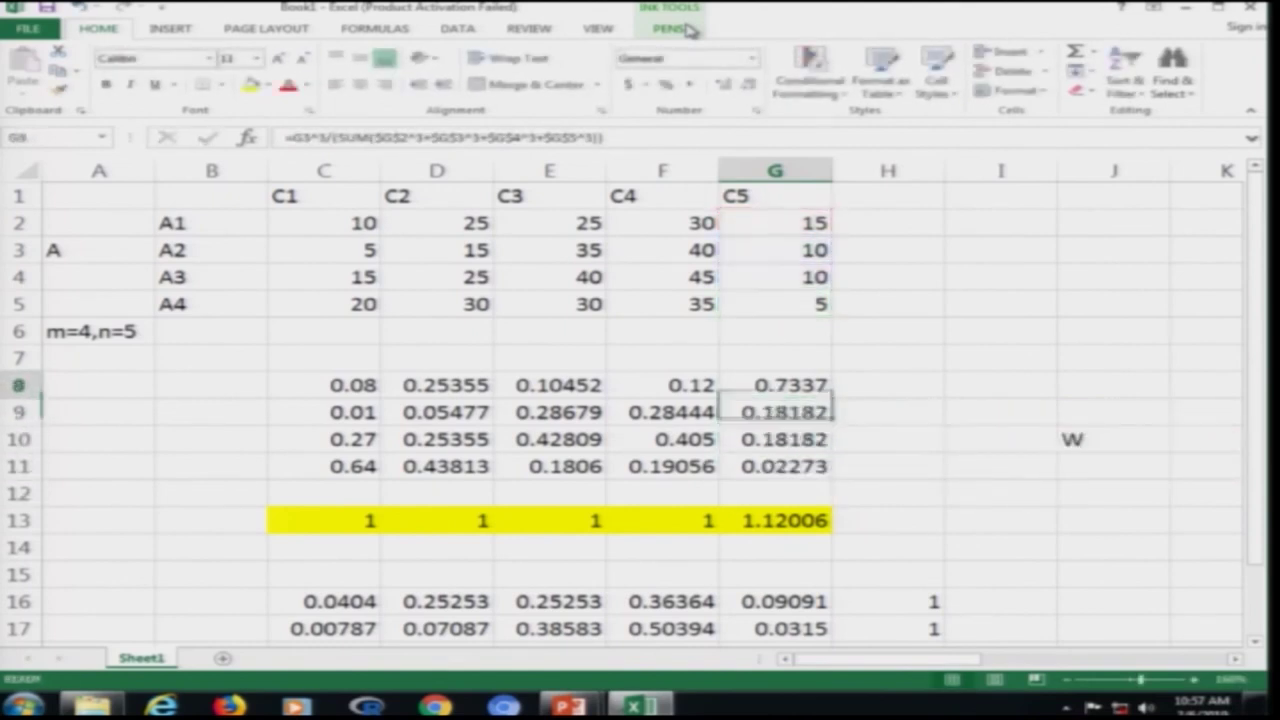
pyautogui.press('F2')
pyautogui.press('Escape')
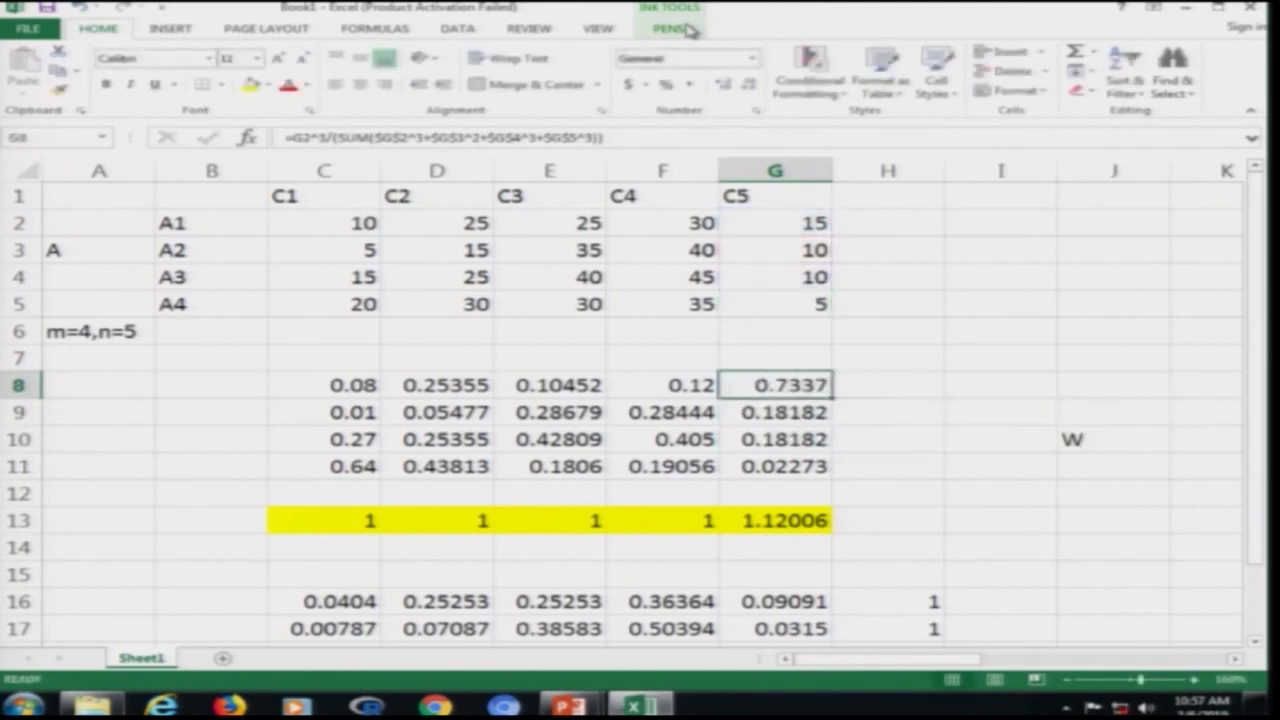
# Step: Correct the formula in cell G8 by setting the exponent of $G$3 to 3 in the SUM denominator
pyautogui.press('F2')
pyautogui.press('Left')
pyautogui.press('Left')
pyautogui.press('Left')
pyautogui.press('Left')
pyautogui.press('Left')
pyautogui.press('Left')
pyautogui.press('Left')
pyautogui.press('Left')
pyautogui.press('Left')
pyautogui.press('Left')
pyautogui.press('Left')
pyautogui.press('Left')
pyautogui.press('Left')
pyautogui.press('Left')
pyautogui.press('Left')
pyautogui.press('Left')
pyautogui.press('Left')
pyautogui.press('Left')
pyautogui.press('Left')
pyautogui.press('Left')
pyautogui.press('Left')
pyautogui.press('Left')
pyautogui.press('Left')
pyautogui.press('Left')
pyautogui.press('Left')
pyautogui.press('Left')
pyautogui.press('Left')
pyautogui.press('Left')
pyautogui.press('Left')
pyautogui.press('Left')
pyautogui.press('Right')
pyautogui.press('Right')
pyautogui.press('Right')
pyautogui.press('Right')
pyautogui.press('Right')
pyautogui.press('Right')
pyautogui.press('Right')
pyautogui.press('Left')
pyautogui.press('Left')
pyautogui.press('Left')
pyautogui.hotkey('shift', 'Right')
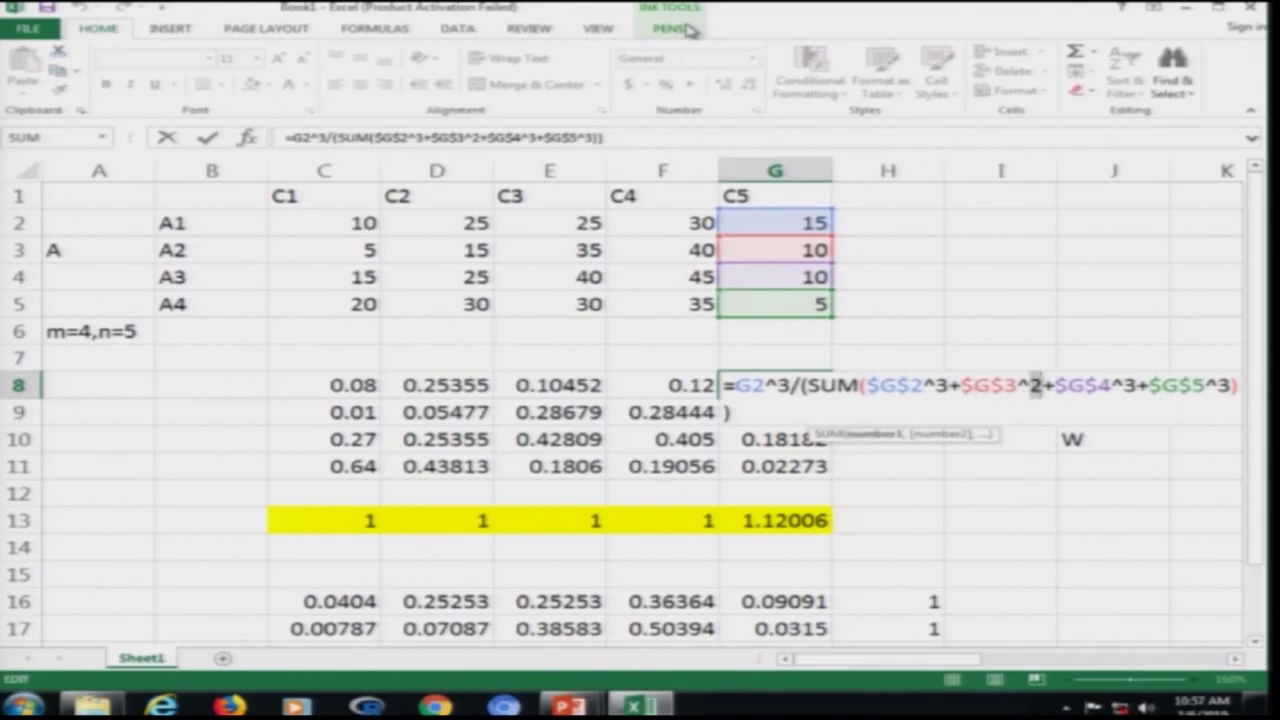
pyautogui.write('3')
pyautogui.press('Return')
pyautogui.press('Up')
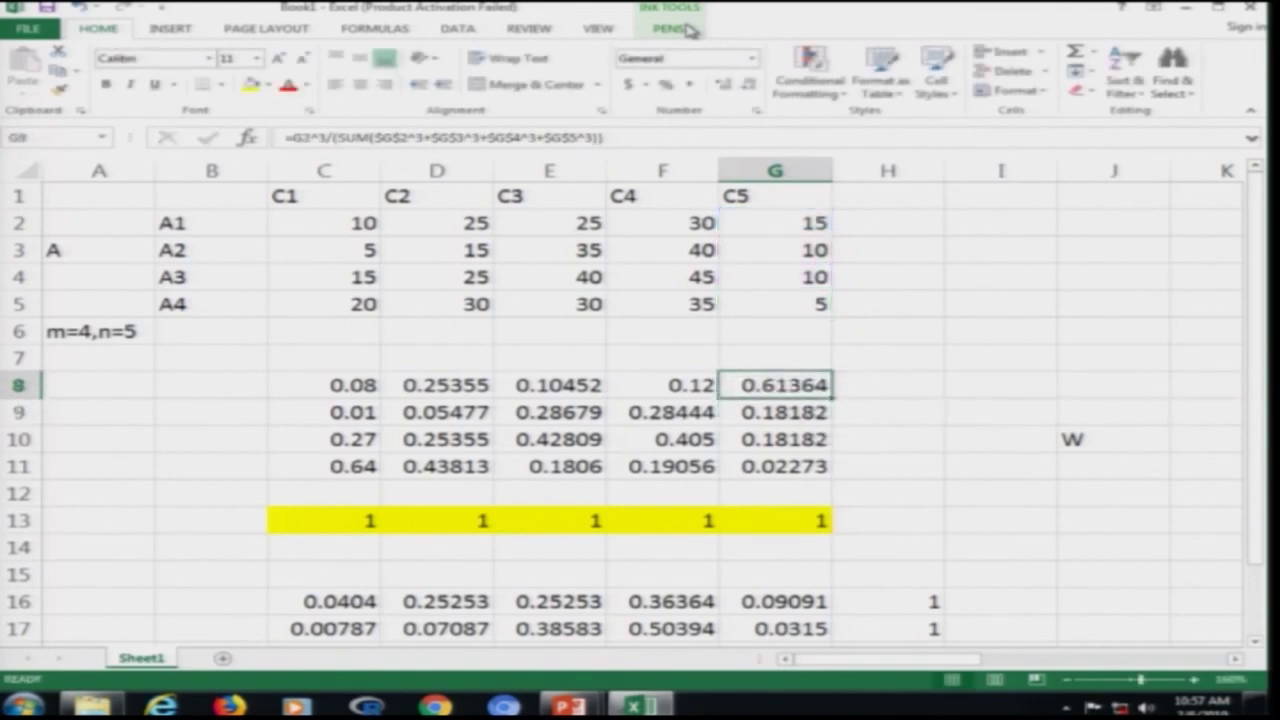